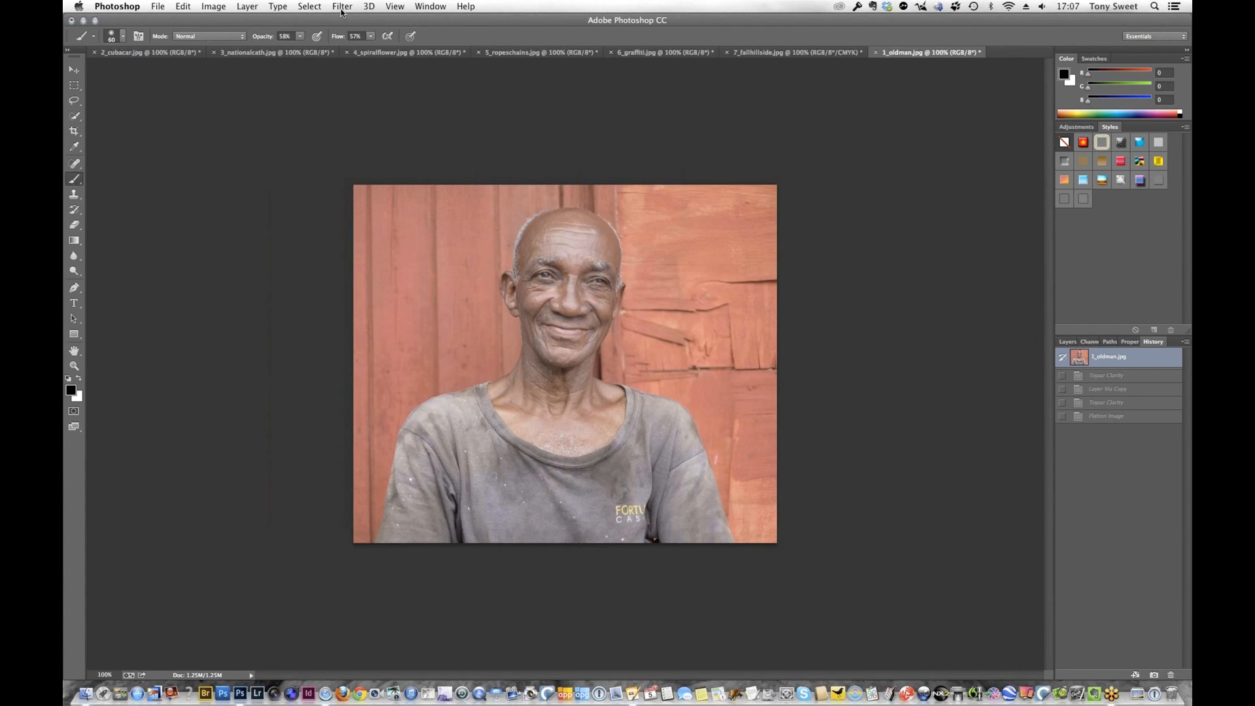
Open the old man portrait in Topaz Clarity and reset all of the filter's adjustments
left_click(341, 8)
mouse_move(449, 449)
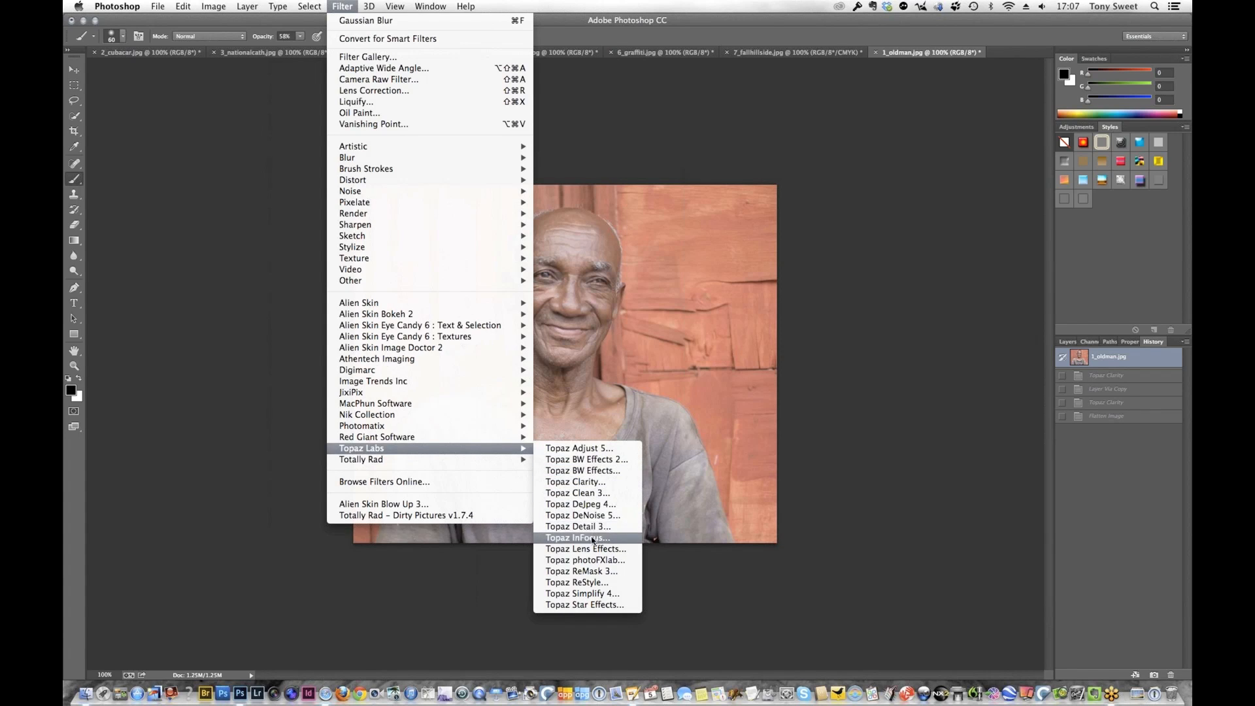
left_click(587, 484)
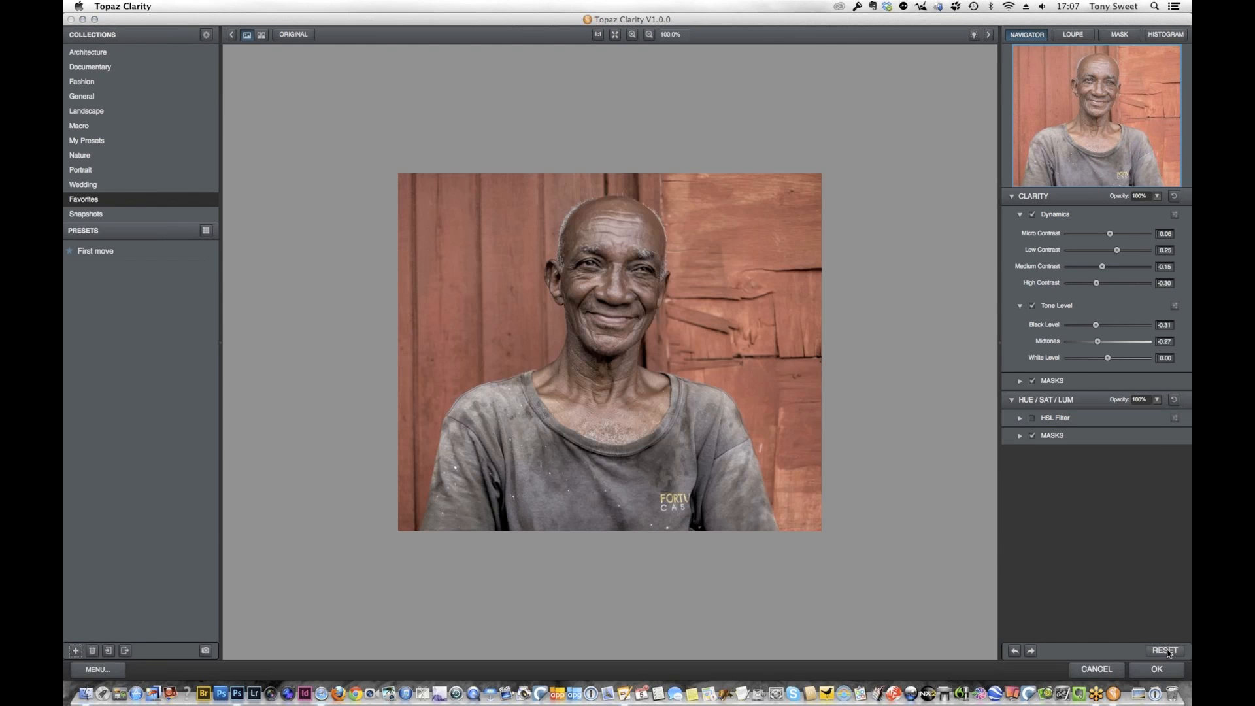
left_click(1170, 650)
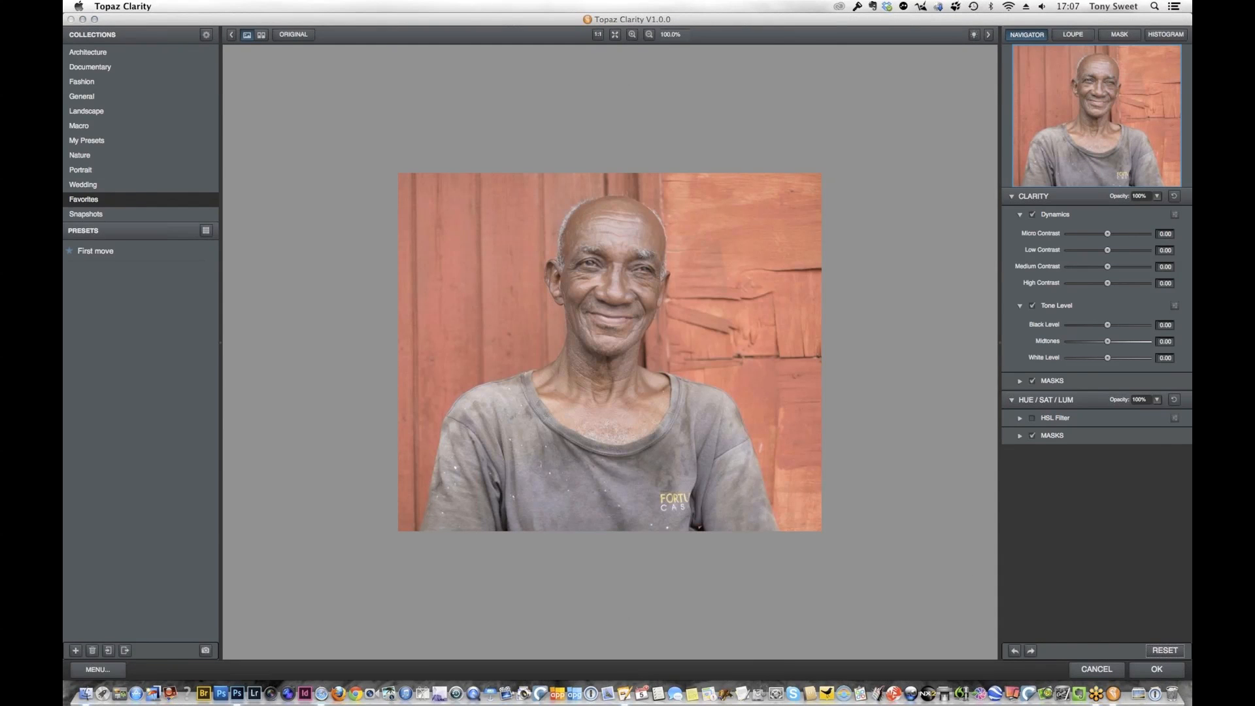
Apply the First move preset from the favorites and compare the result with the original portrait
left_click(99, 251)
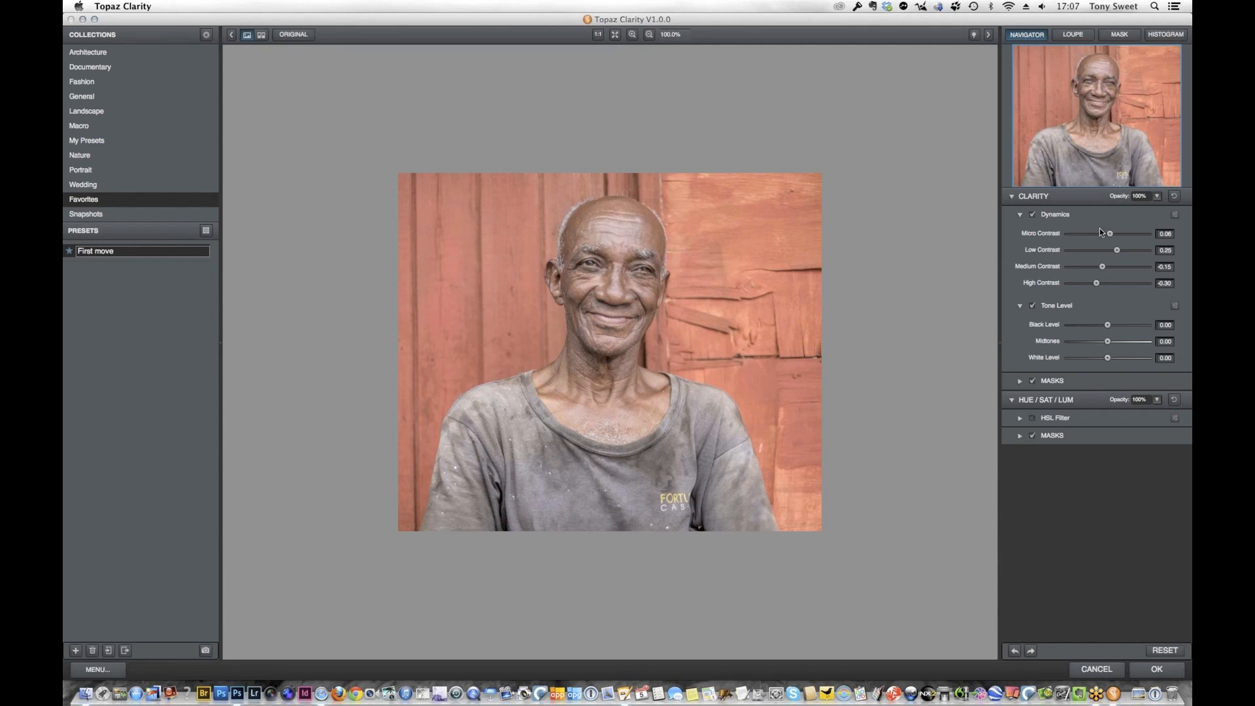
left_click(297, 36)
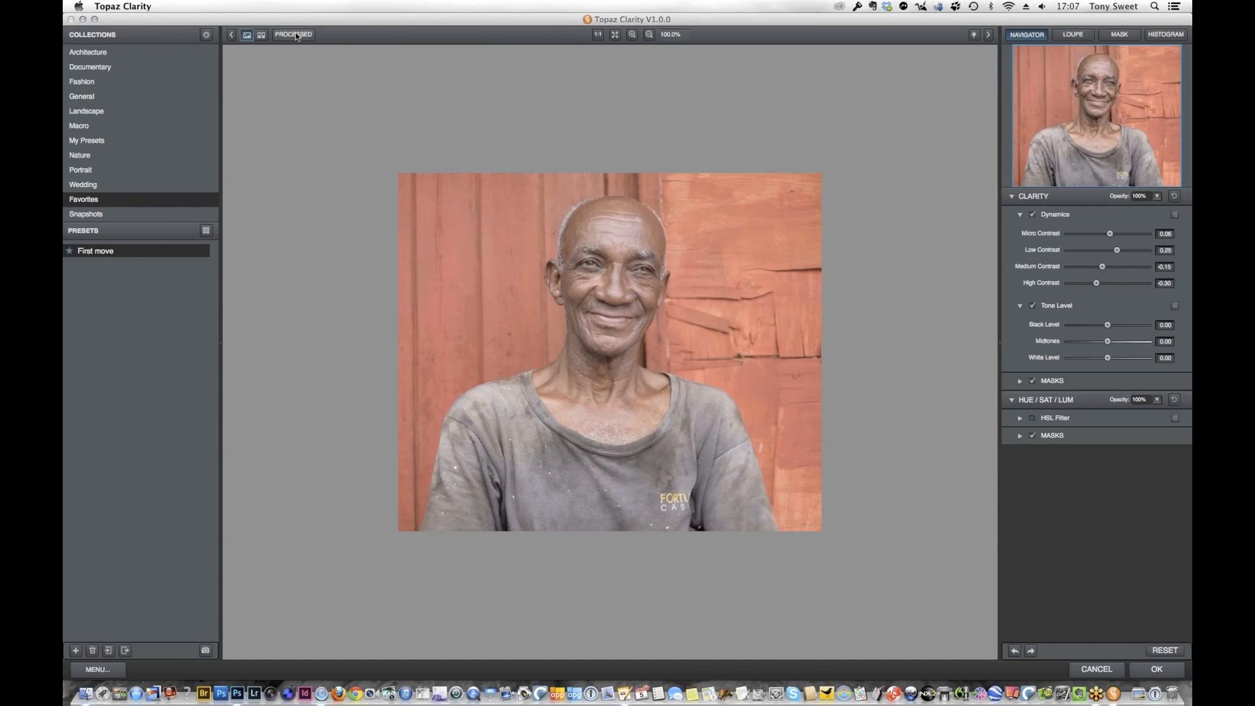
left_click(300, 35)
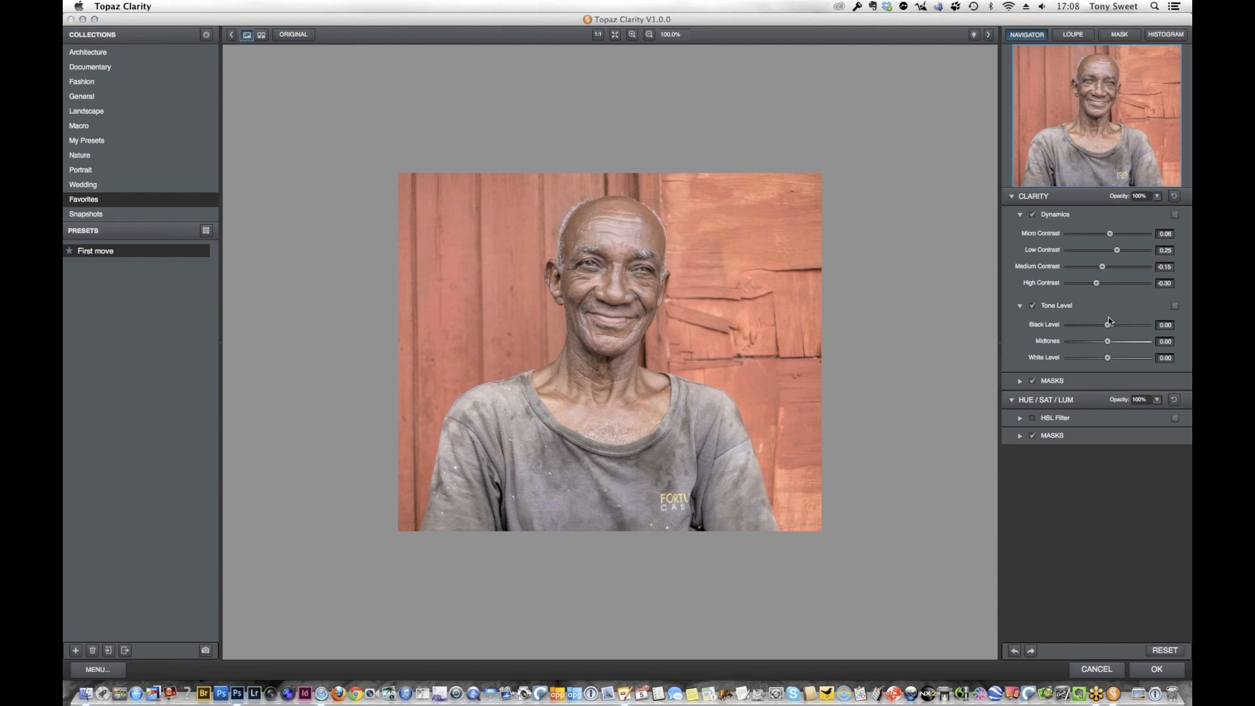
Set Black Level to -0.22 and Midtones to -0.20, and apply the Clarity filter to the portrait
left_click_drag(1109, 327, 1099, 326)
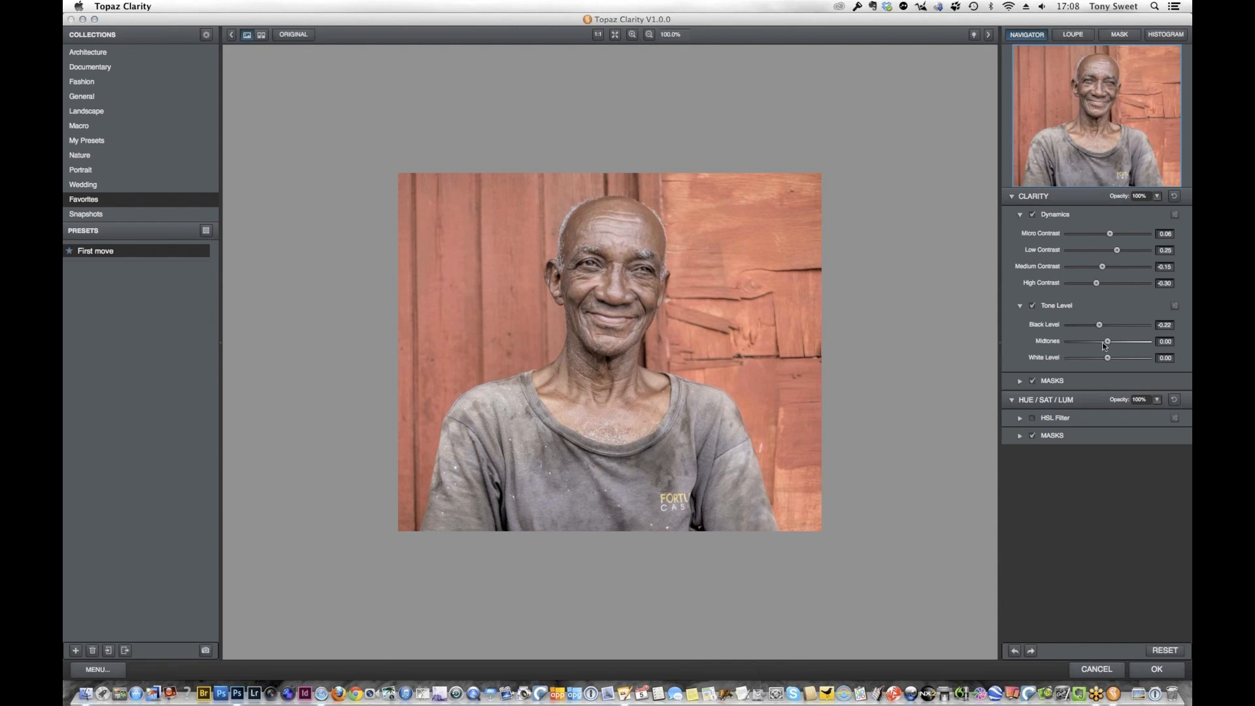
left_click_drag(1108, 342, 1098, 341)
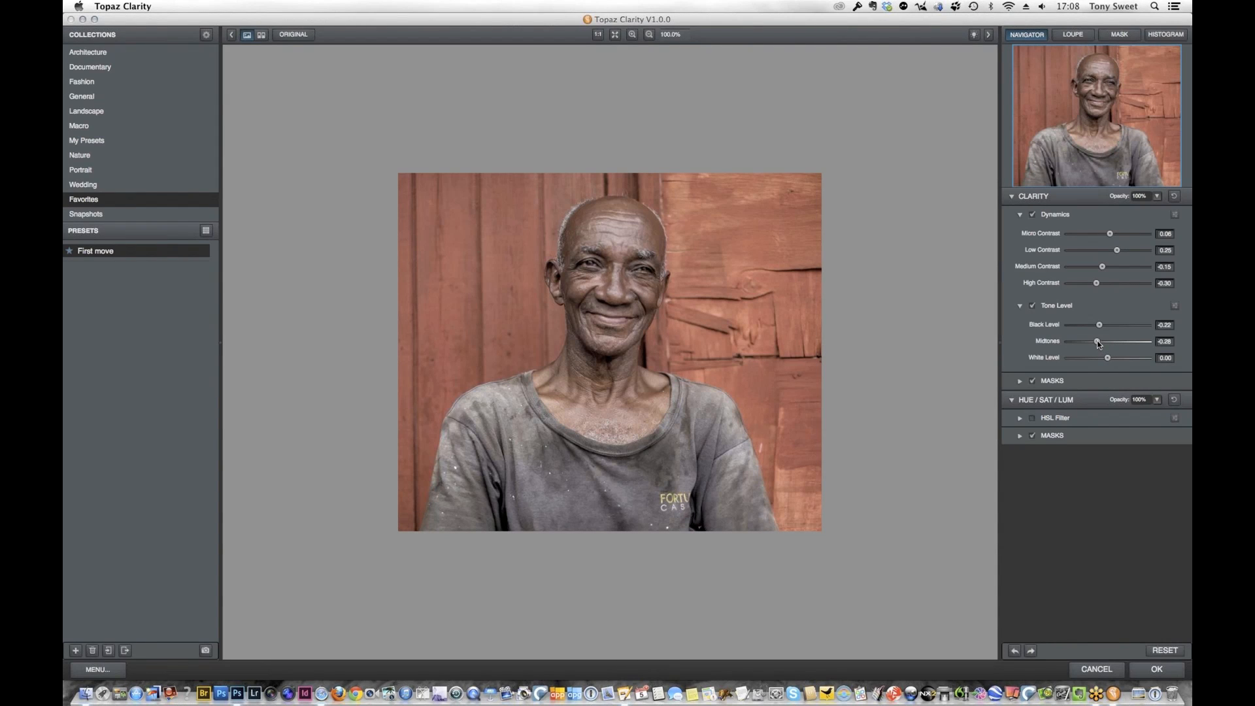
left_click_drag(1097, 339, 1103, 342)
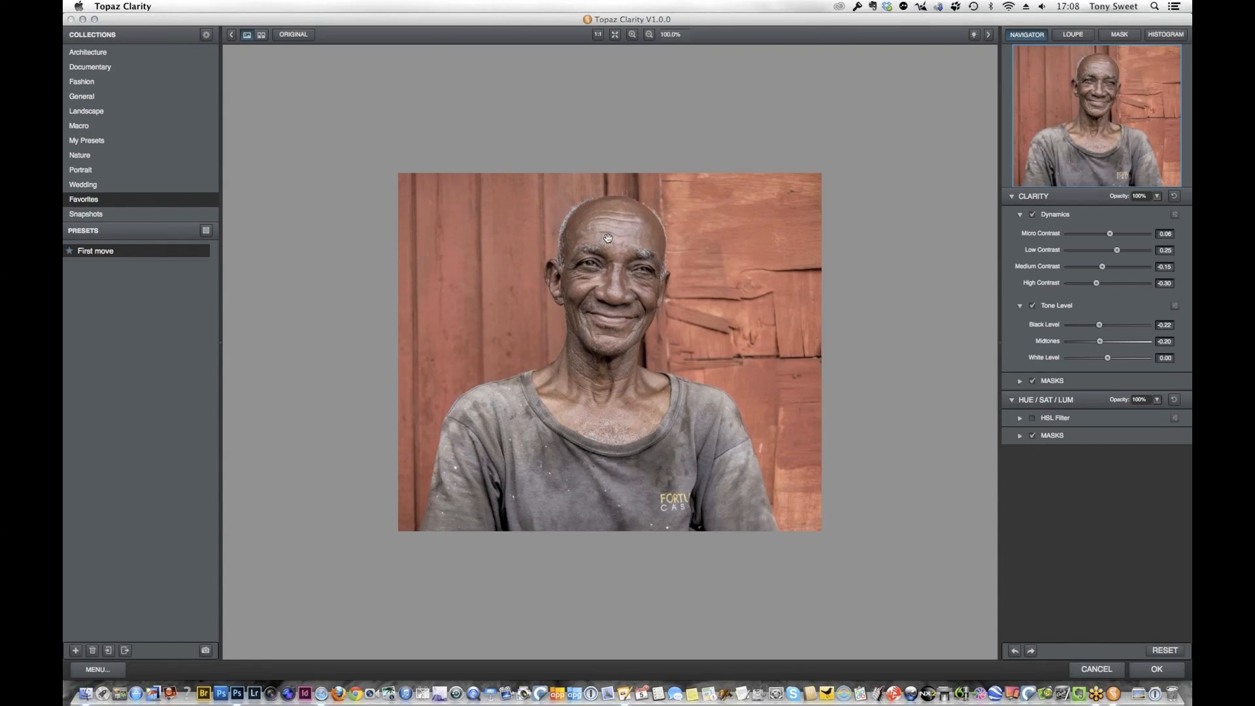
left_click(1156, 670)
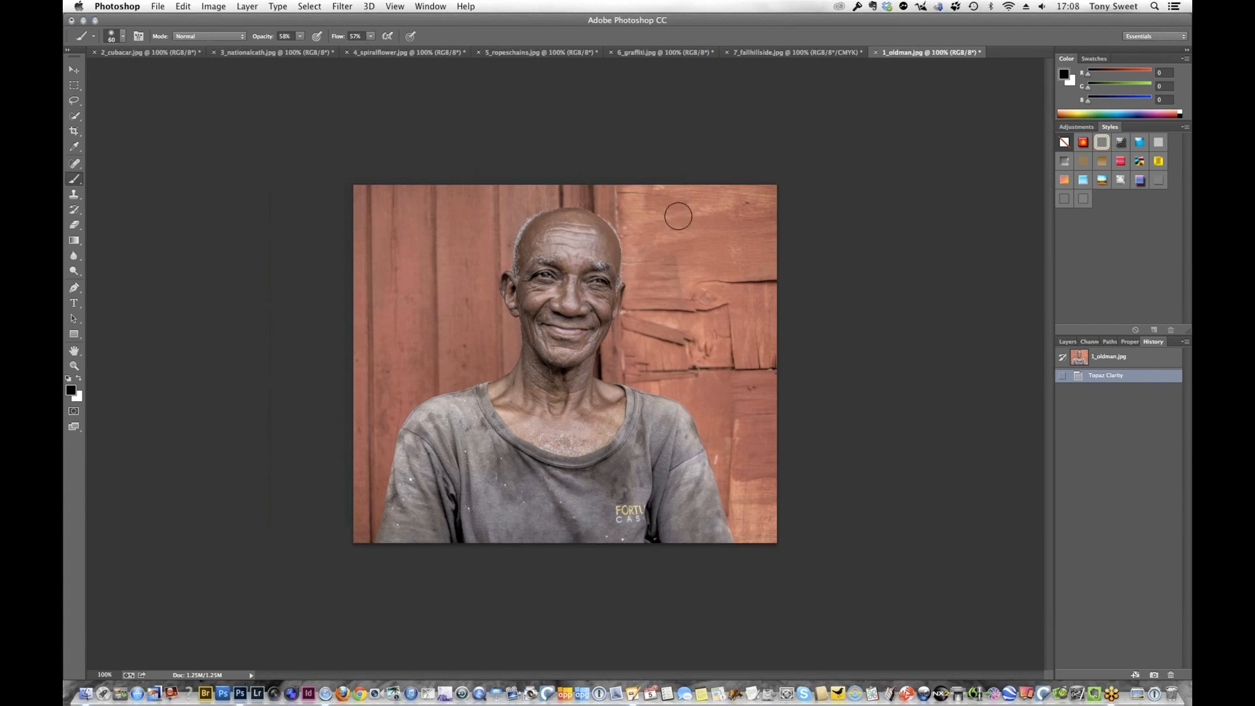
Open the portrait in Topaz Detail 3 and apply the Feature Enhancement I preset
left_click(350, 7)
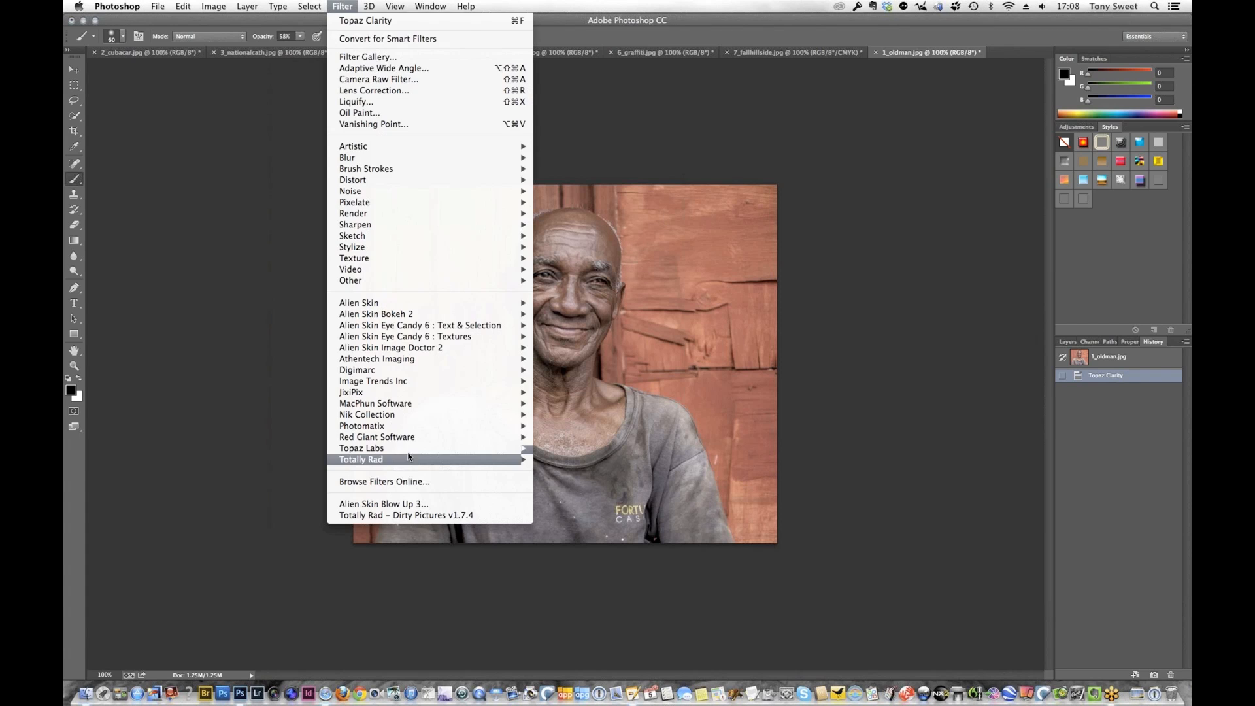
mouse_move(510, 448)
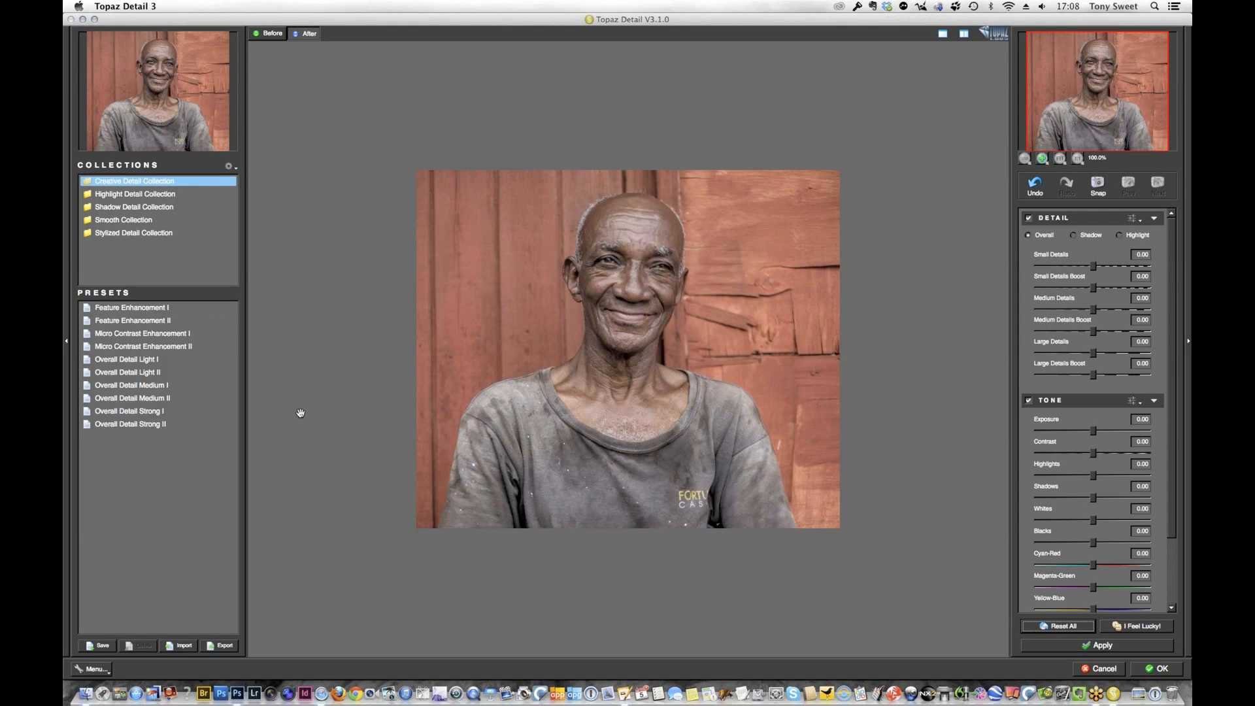
left_click(145, 310)
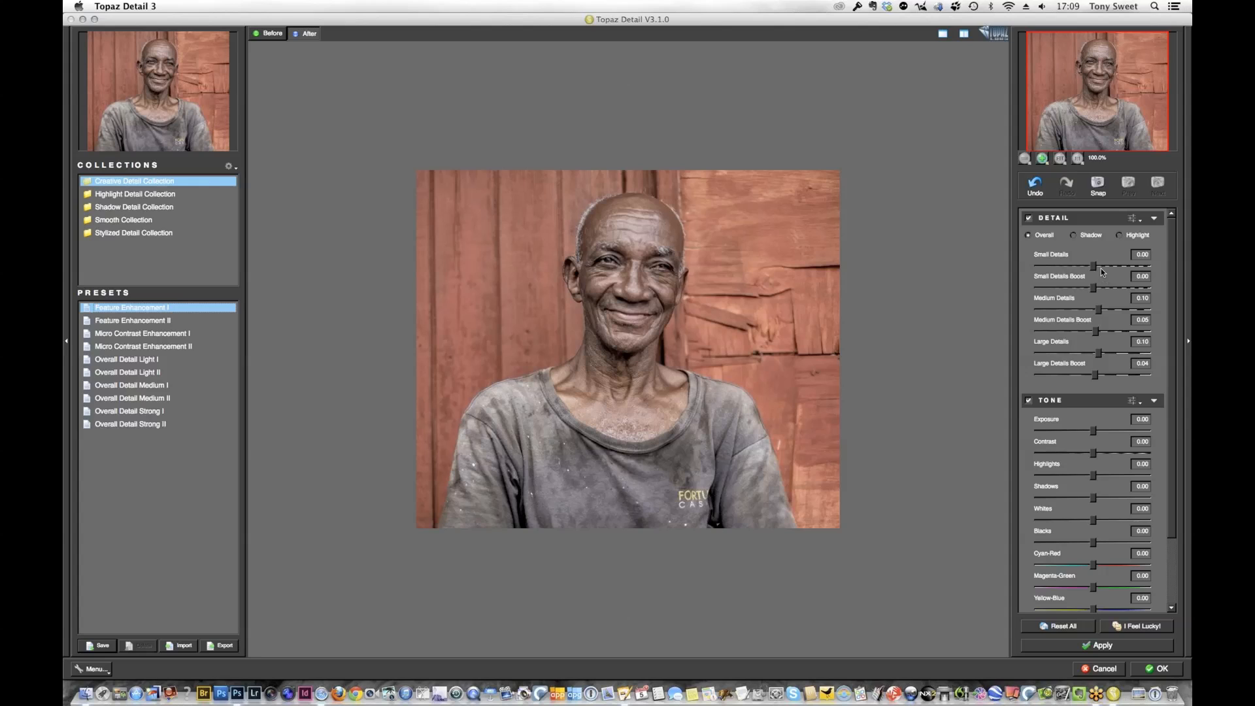
Set Small Details to 0.09, compare the portrait before and after, and apply the Detail filter
left_click_drag(1098, 269, 1098, 268)
left_click(279, 38)
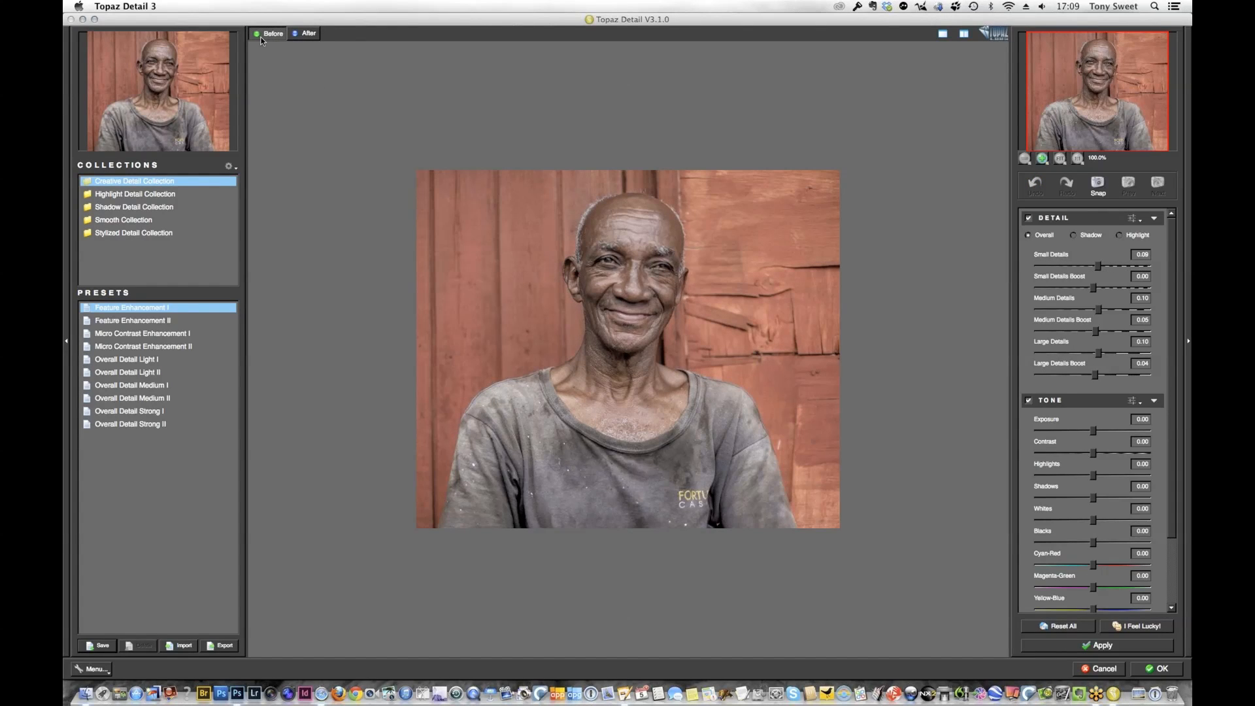
left_click(306, 34)
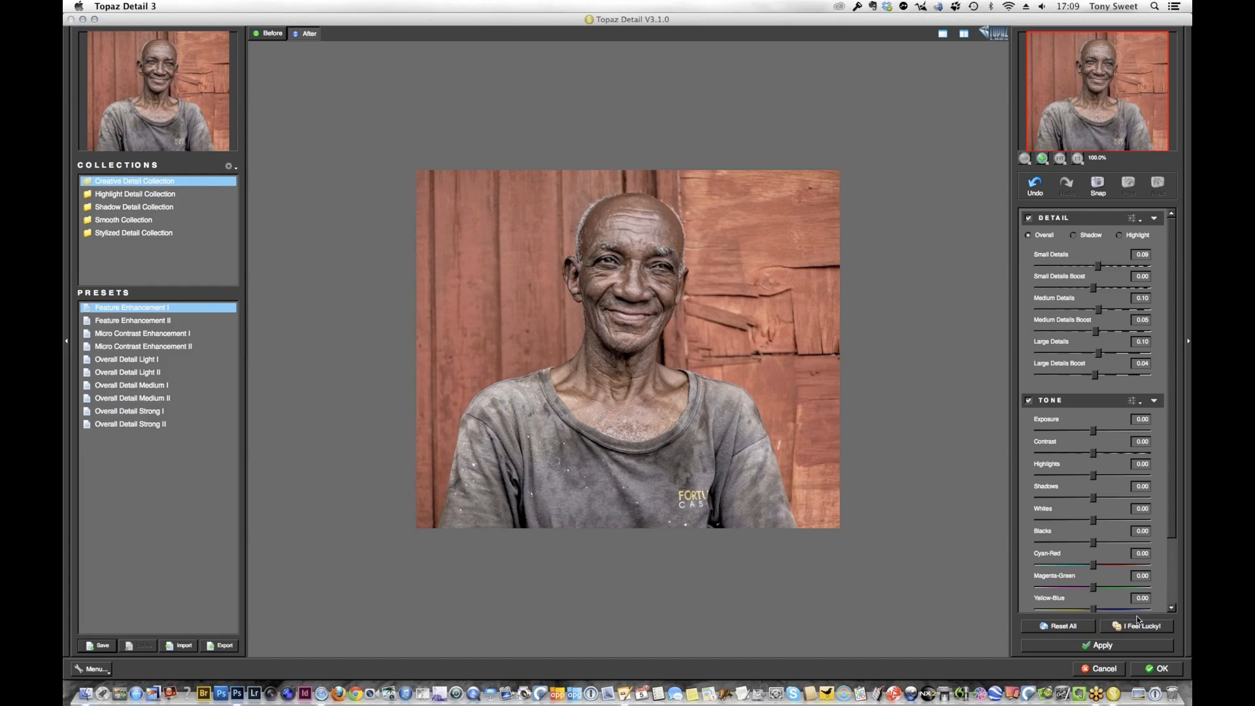
left_click(1162, 669)
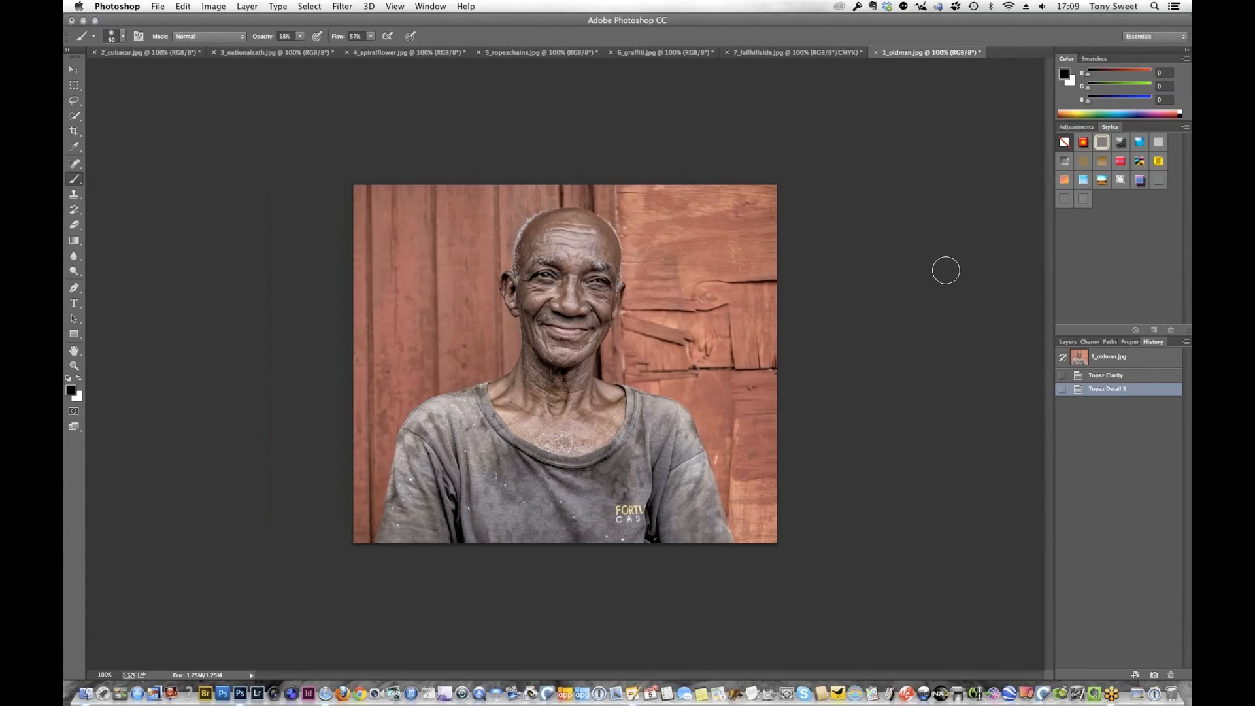
Compare the portrait's original, Topaz Clarity and Topaz Detail 3 history states, ending on the Topaz Detail 3 state
left_click(1114, 358)
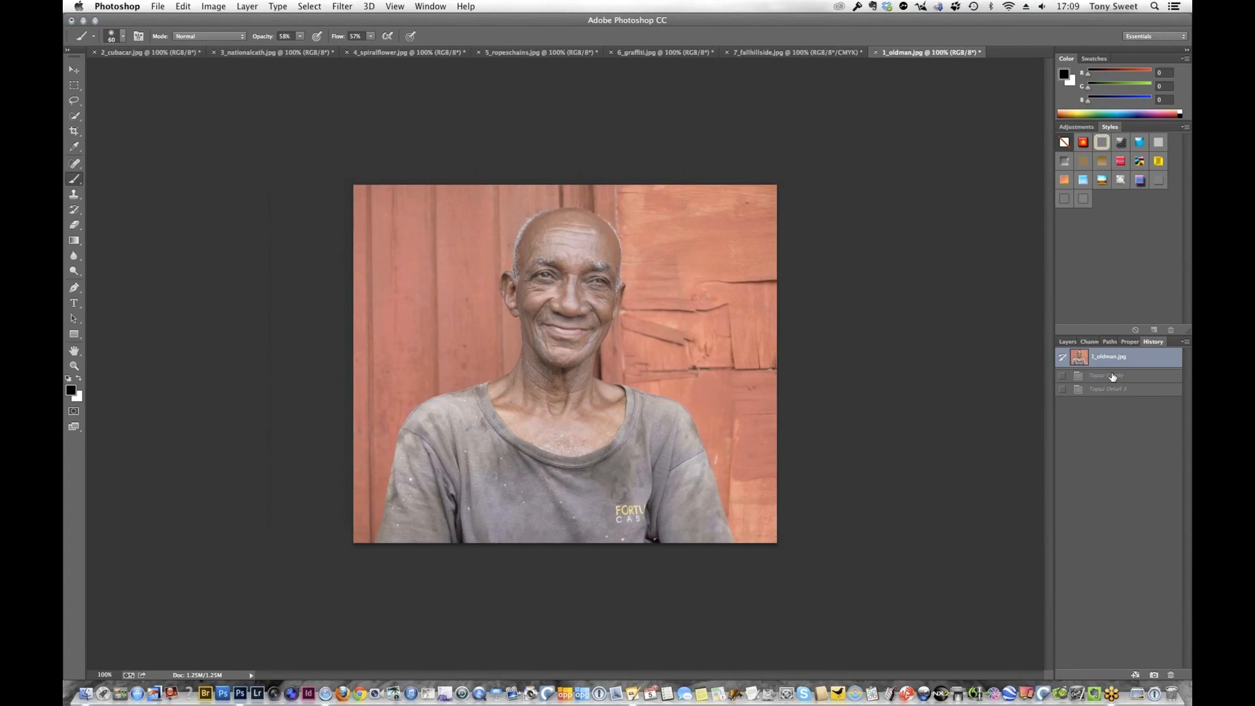
left_click(1115, 375)
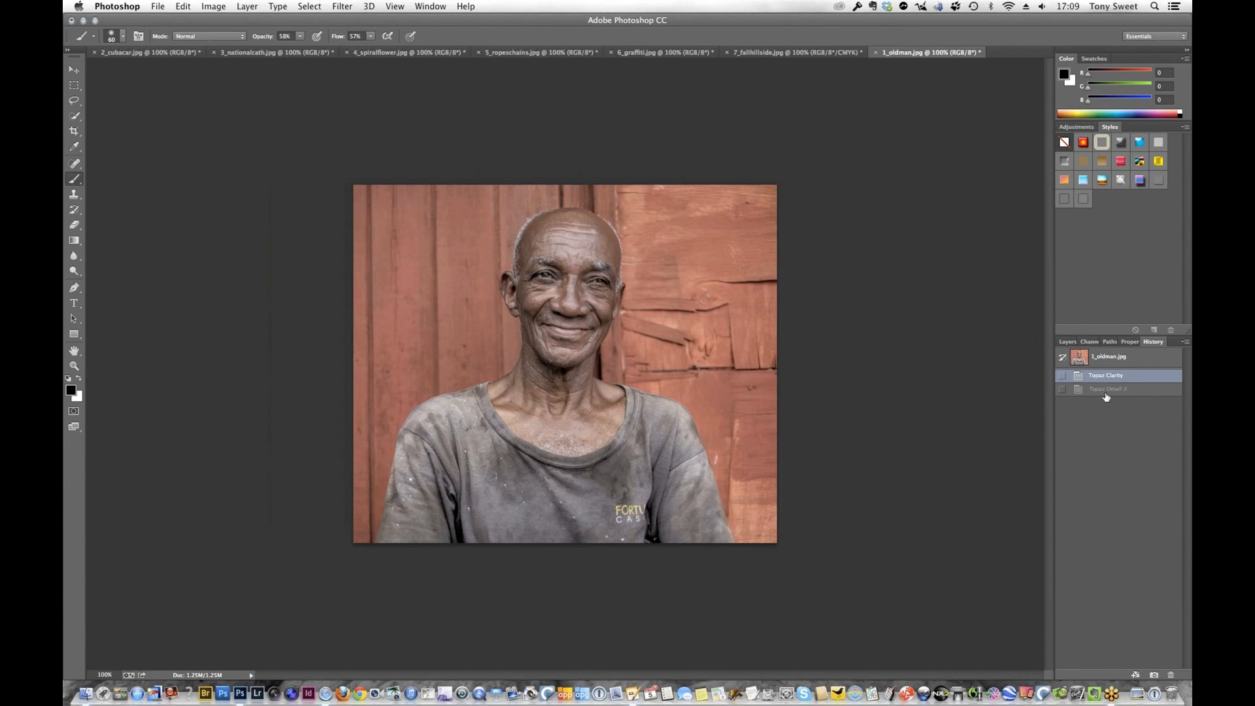
left_click(1112, 391)
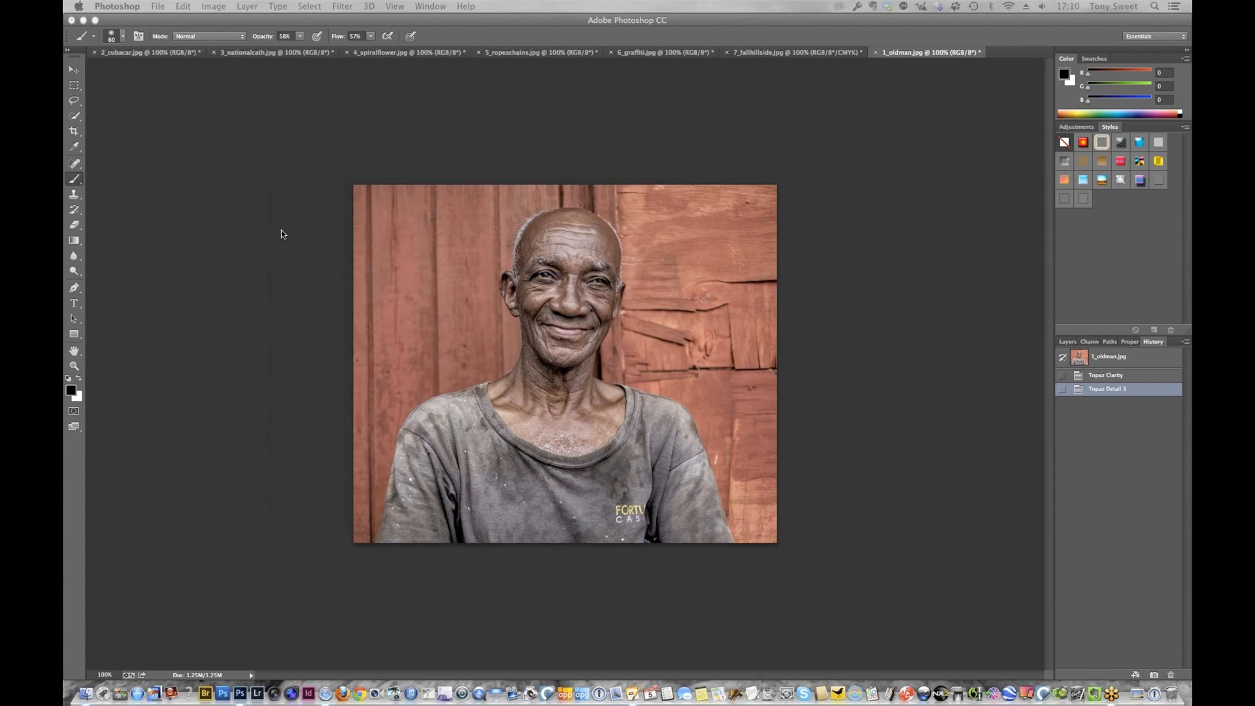
Switch to the 2_cubacar.jpg image and duplicate its Background layer
left_click(138, 55)
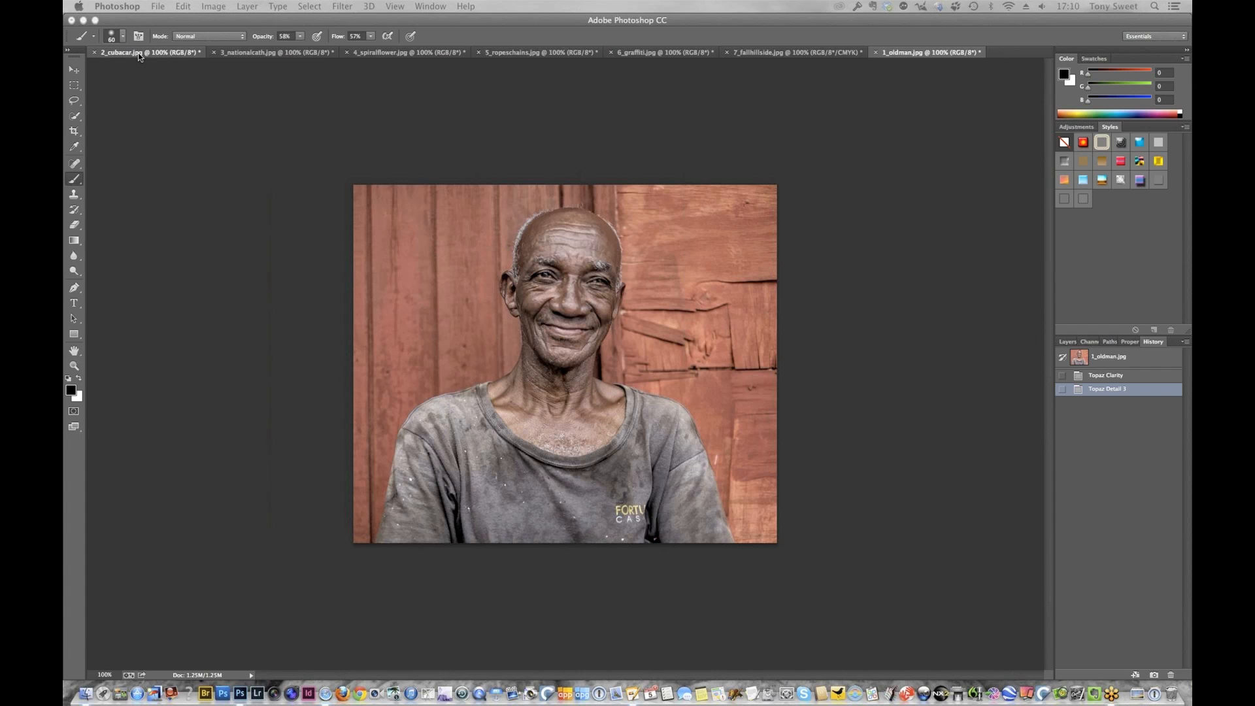
left_click(138, 56)
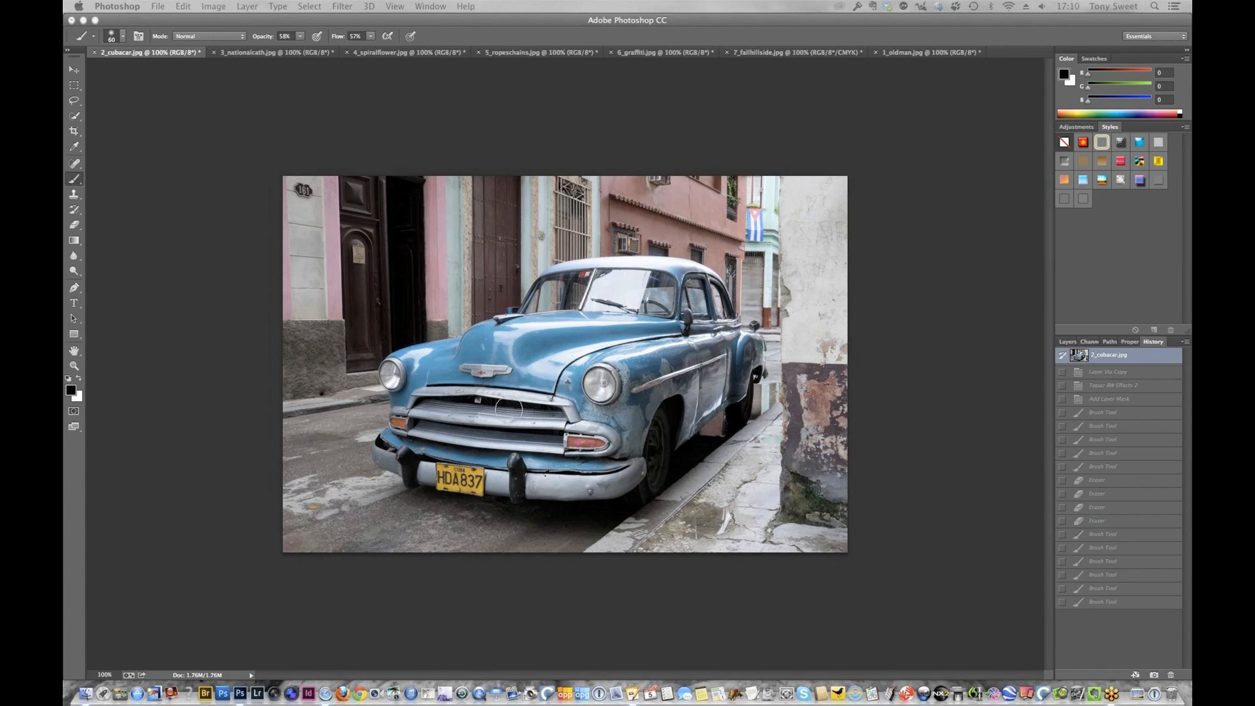
left_click(1068, 341)
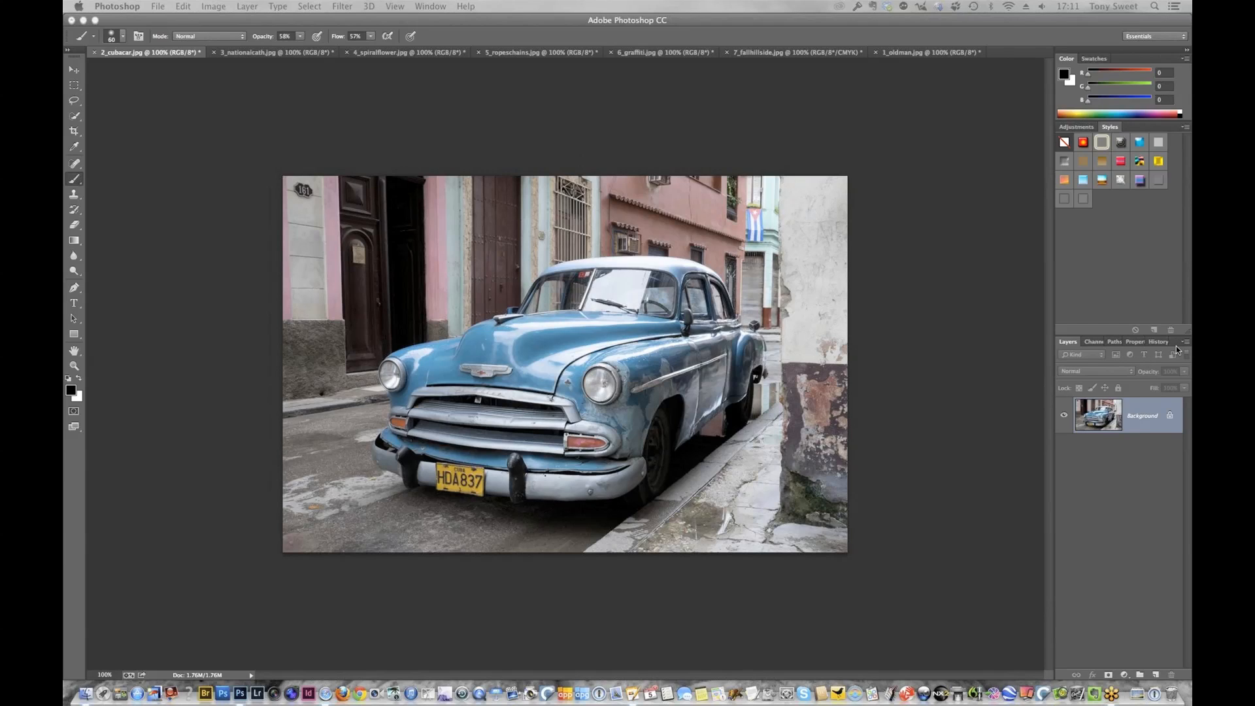
key("super+j")
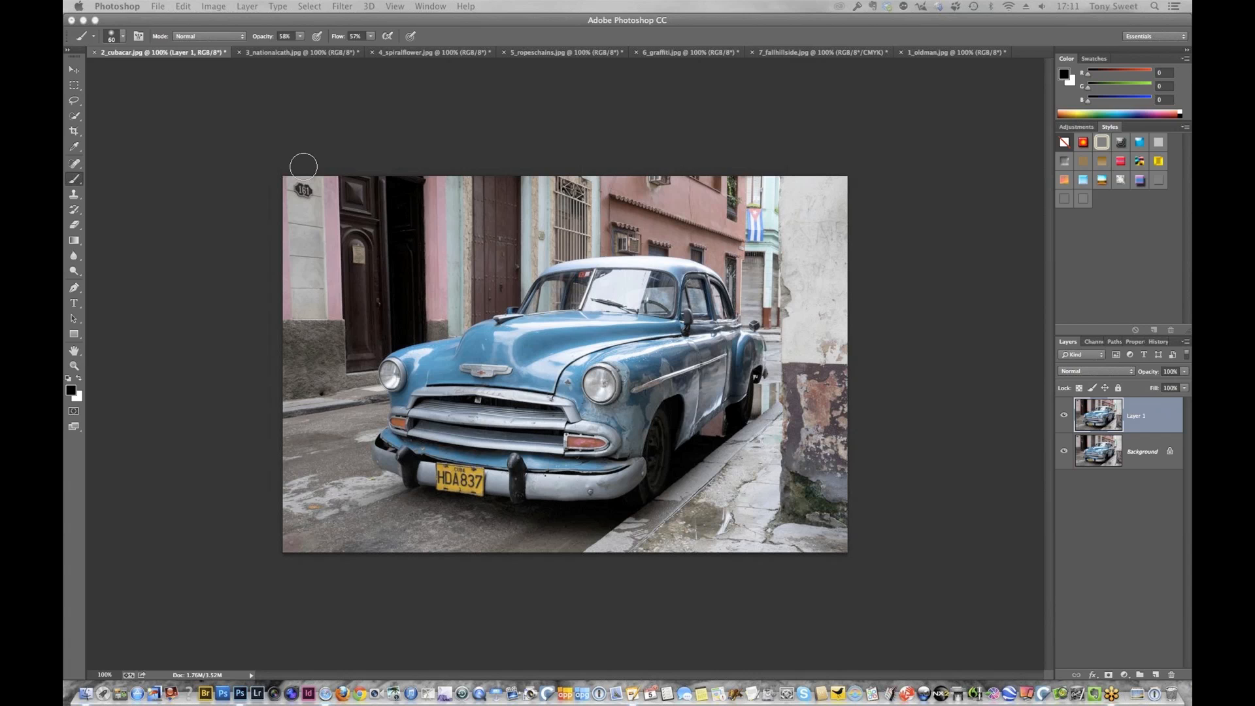
Open the duplicated car layer in Topaz BW Effects 2 and reset the effect settings
left_click(341, 8)
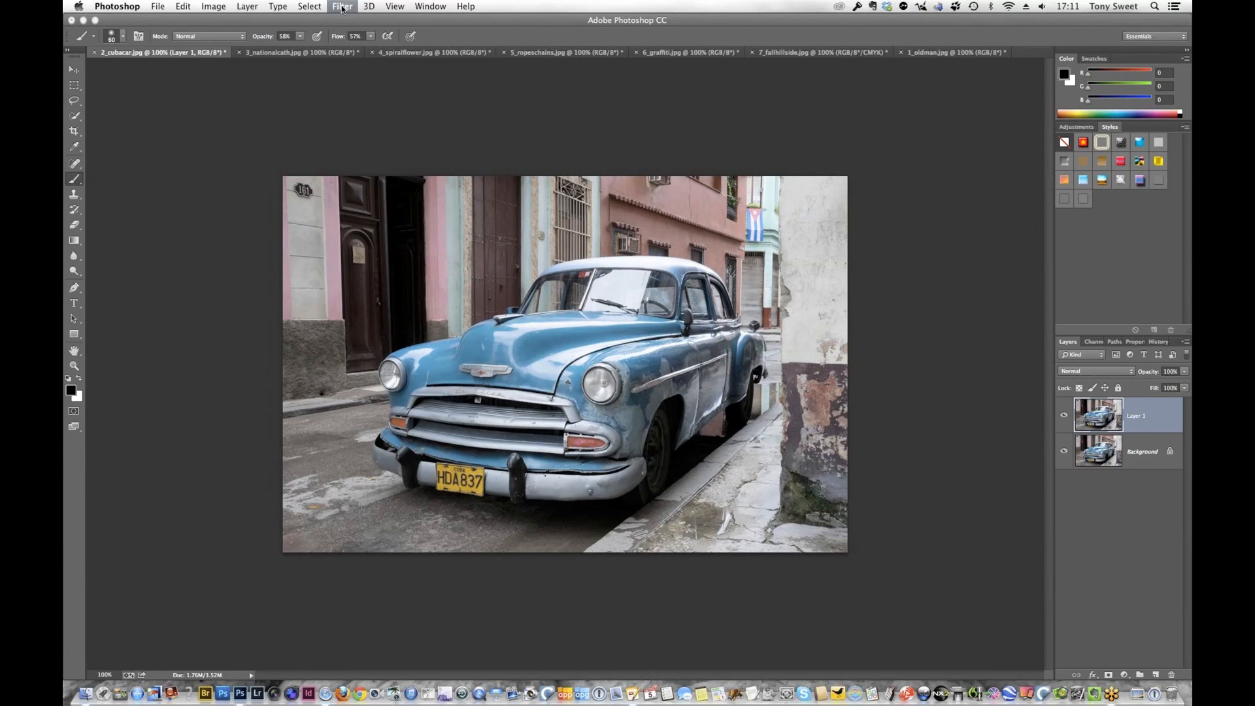
mouse_move(513, 448)
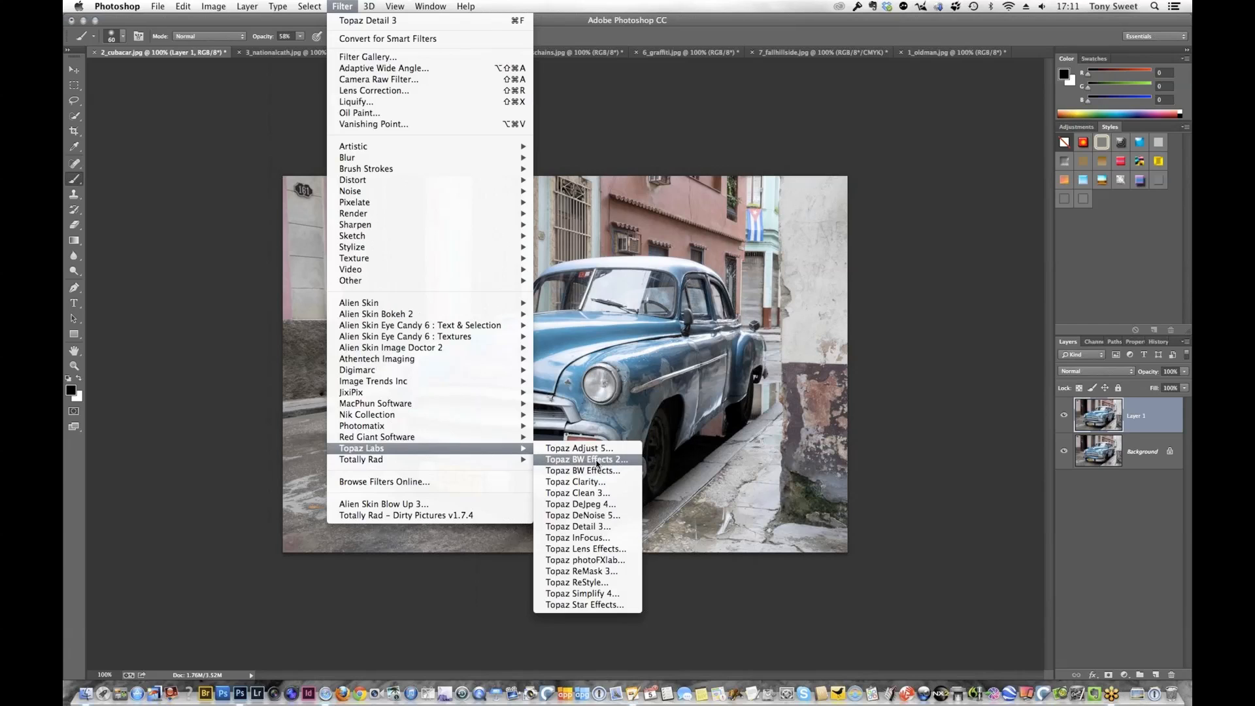
left_click(596, 461)
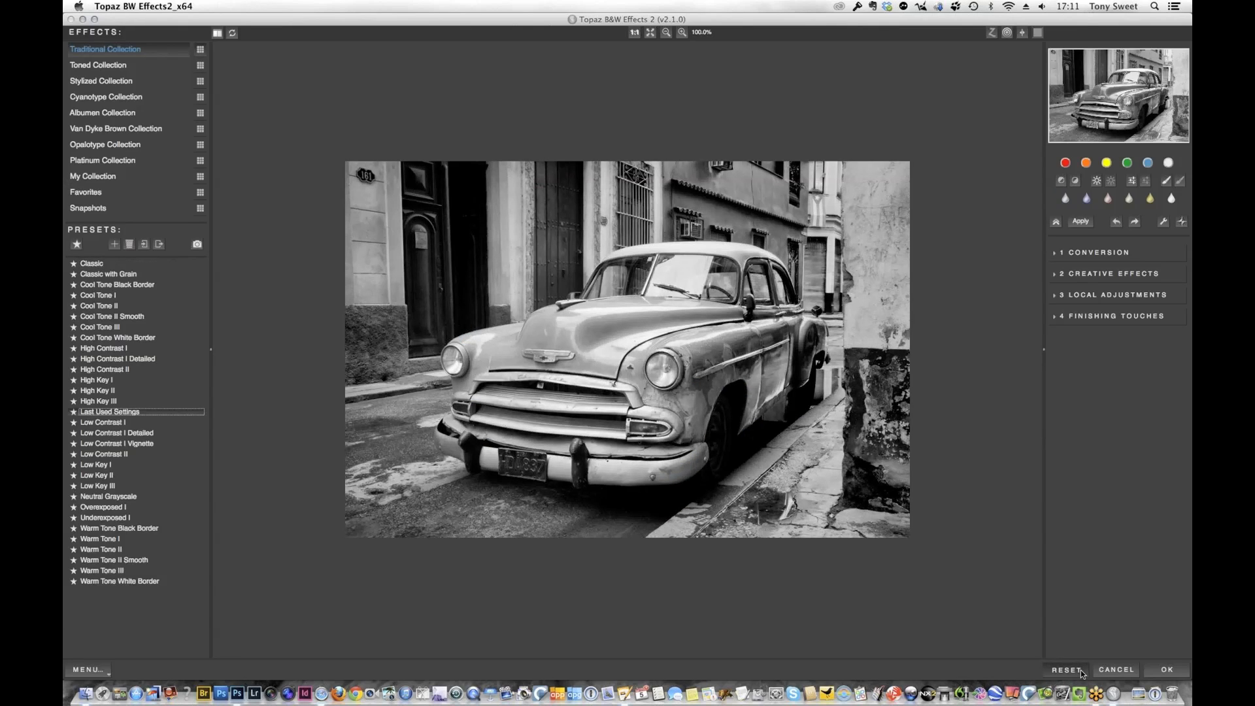
left_click(1080, 669)
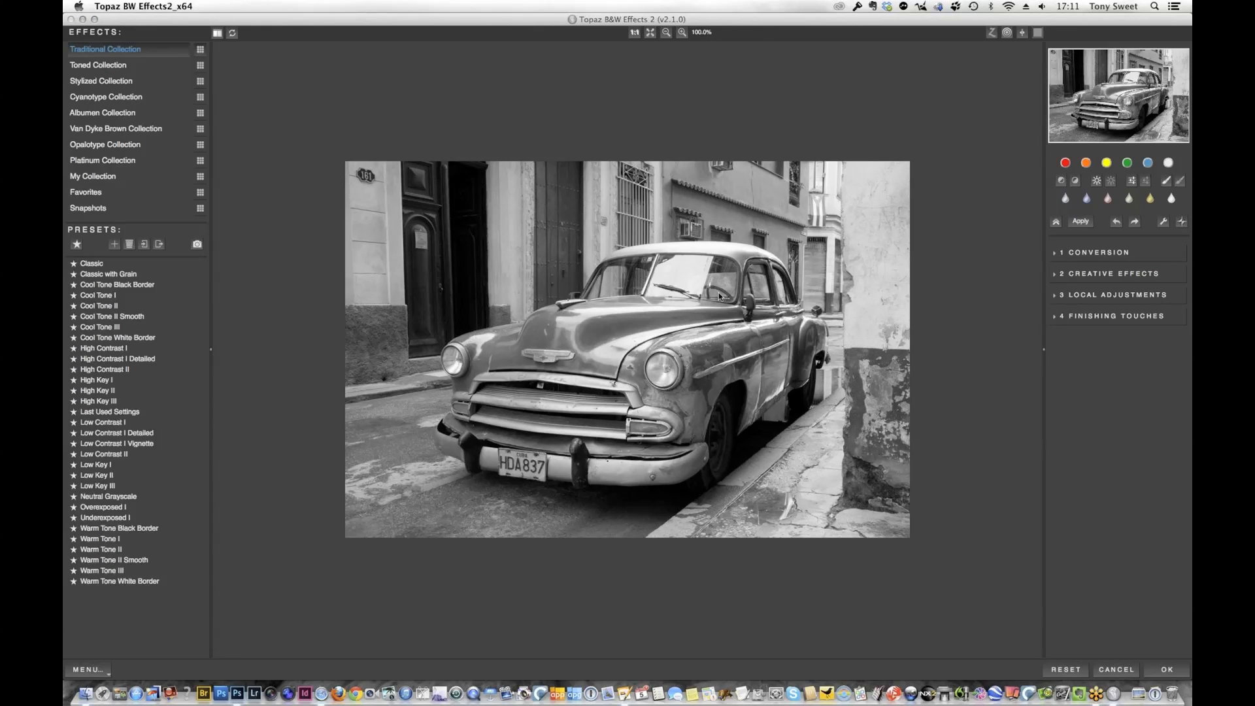
left_click(1072, 671)
Compare the red, orange, yellow, green and blue color filters on the car, ending on the blue filter
left_click(1065, 163)
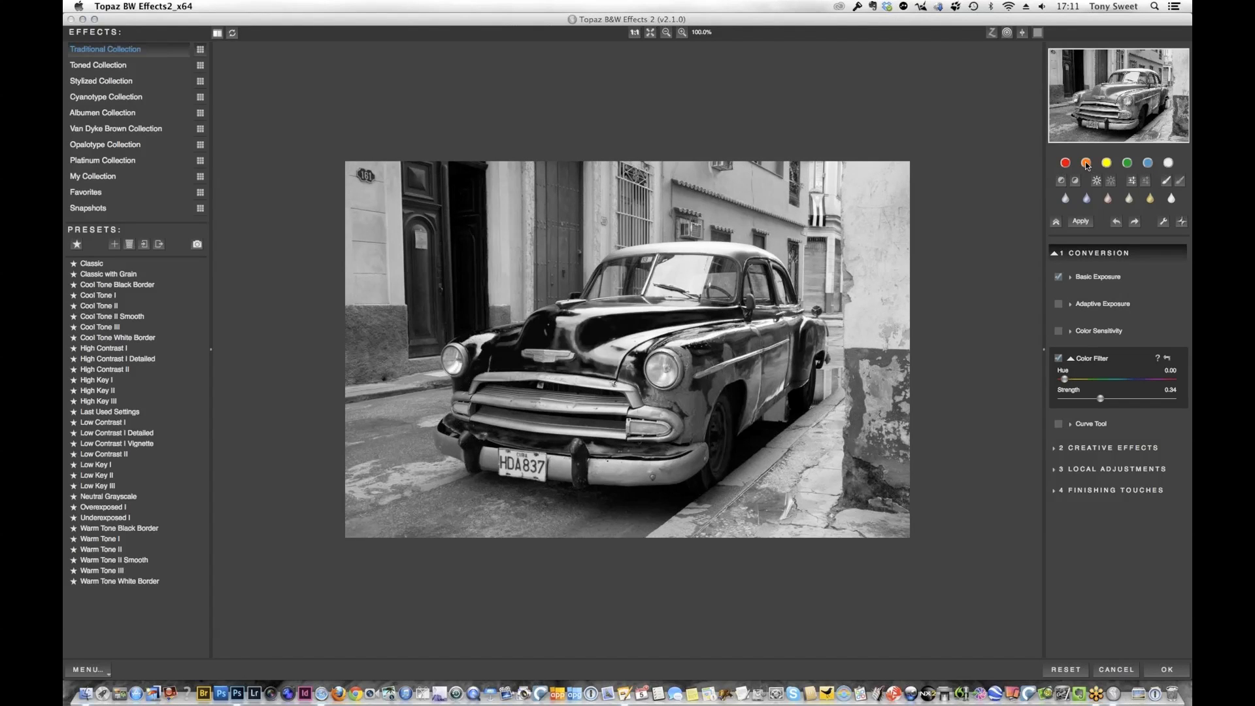
left_click(1082, 166)
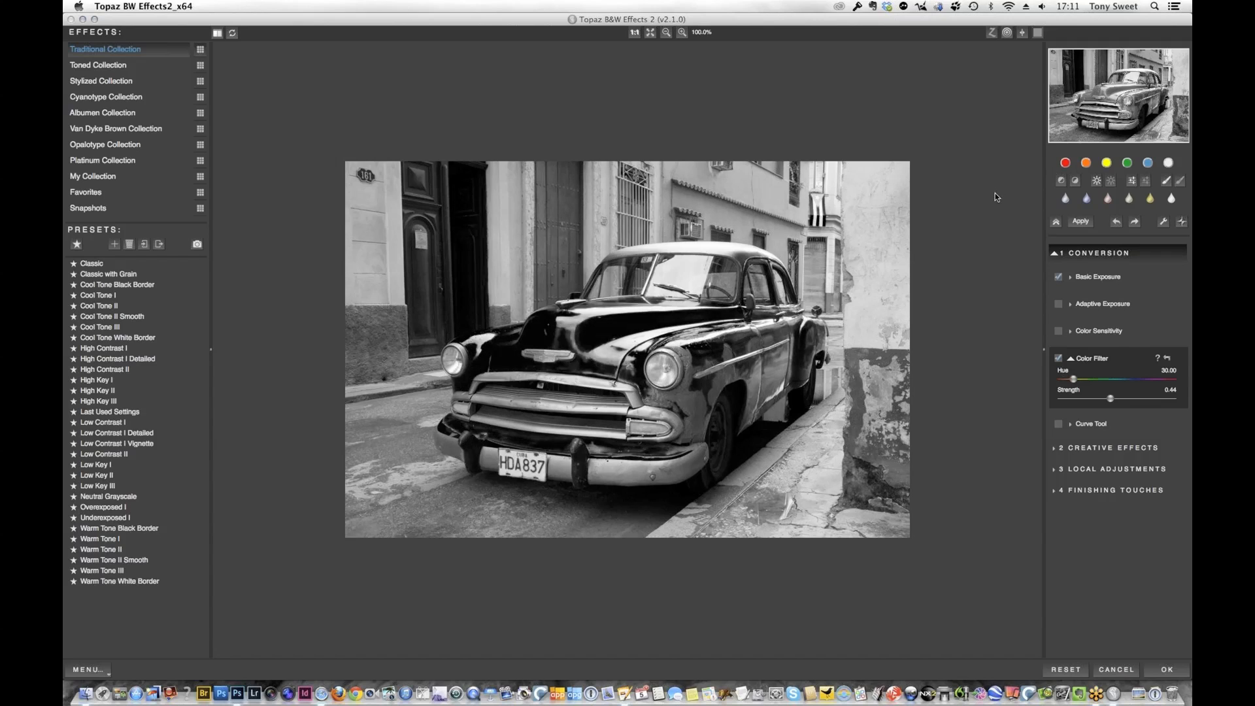
left_click(1104, 164)
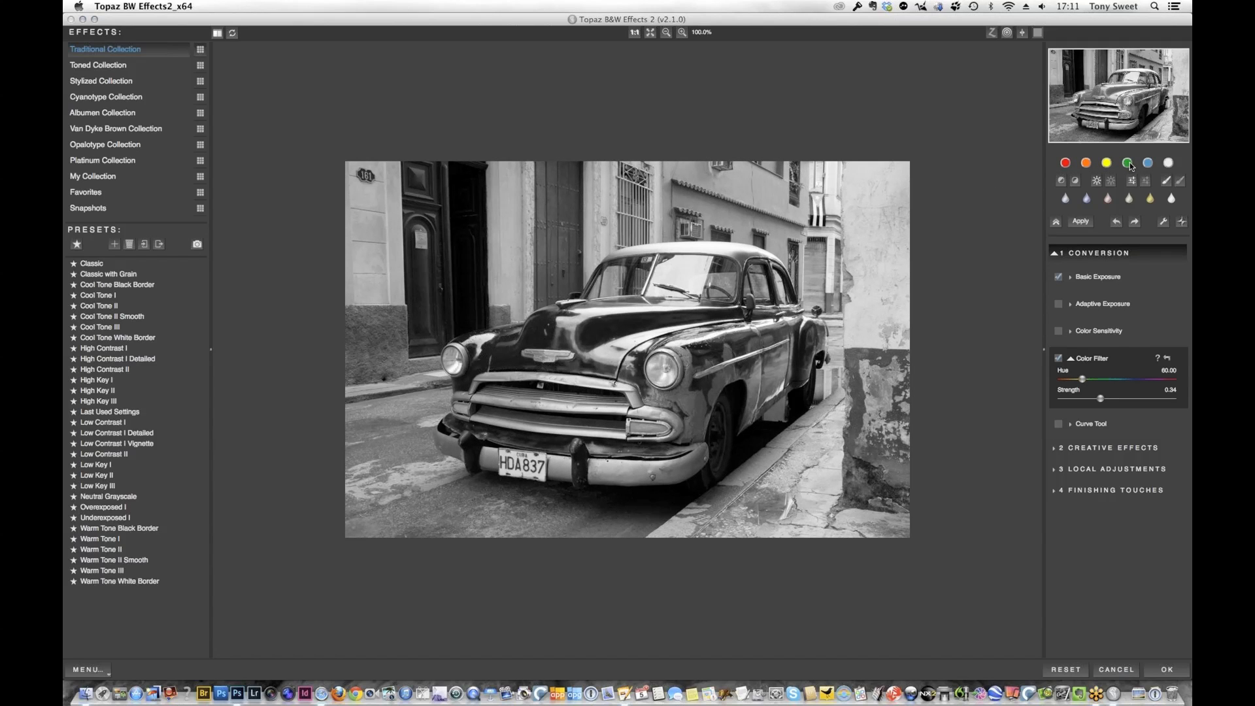
left_click(1129, 165)
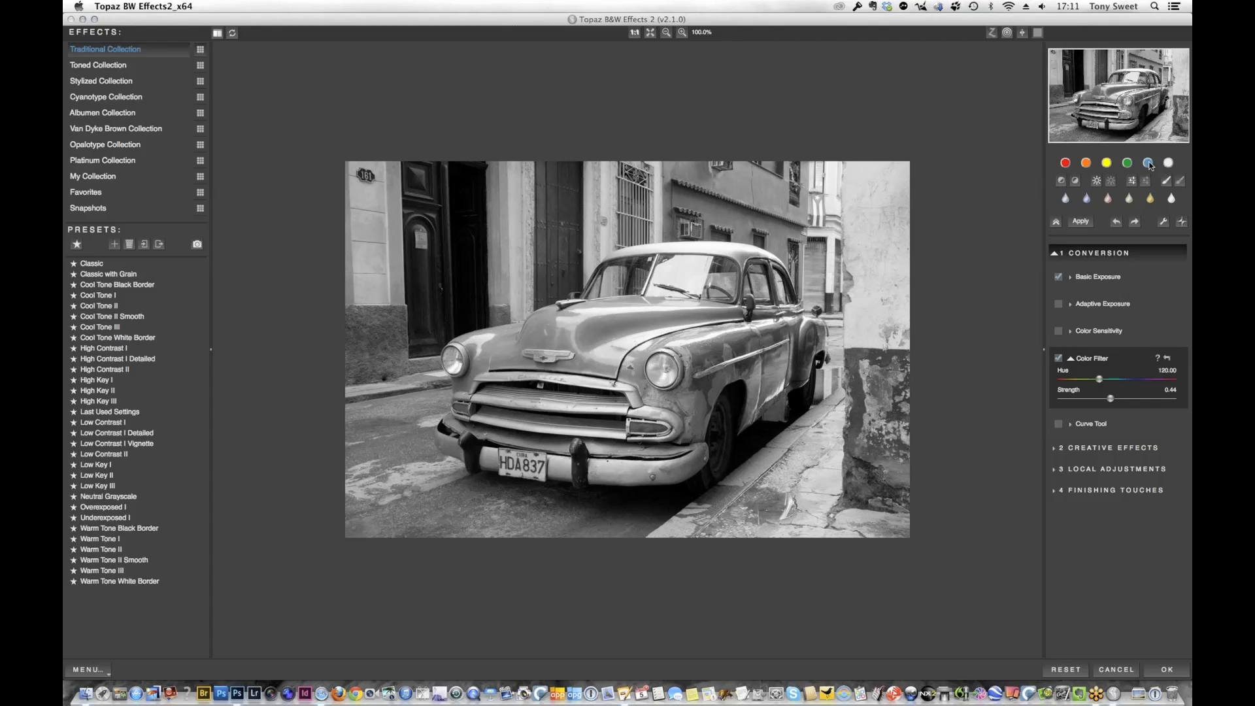
left_click(1067, 165)
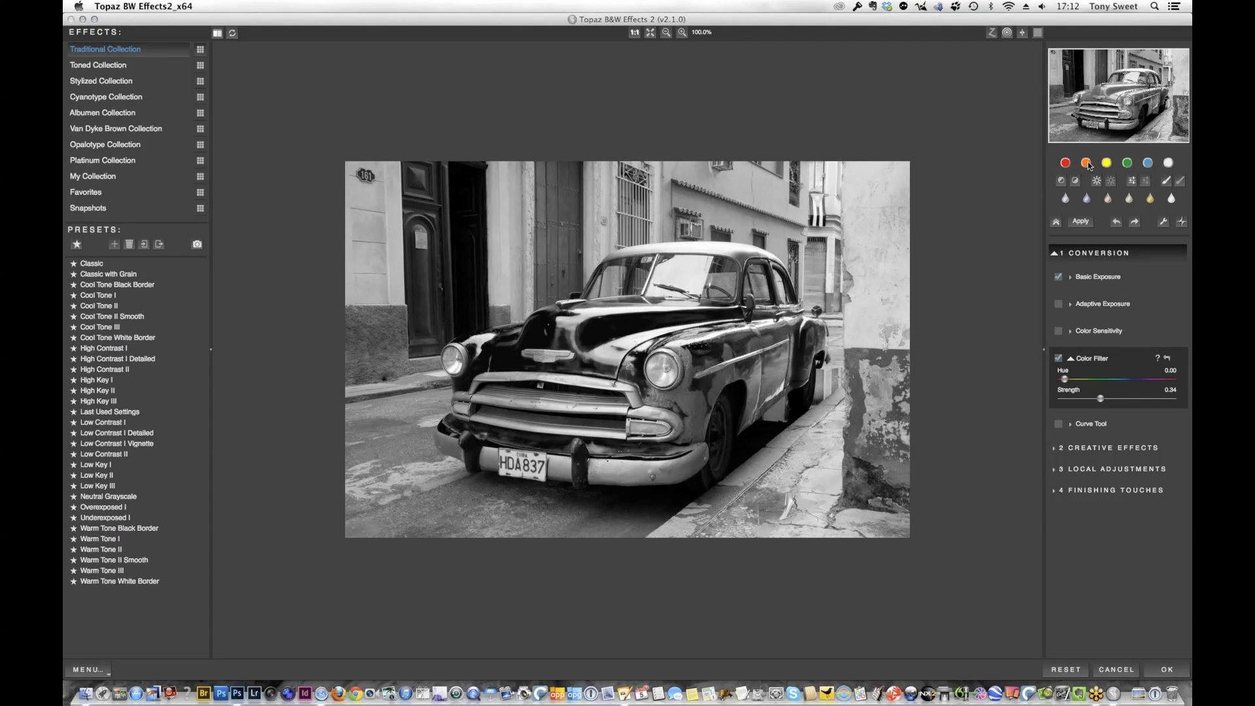
left_click(1086, 164)
left_click(1106, 164)
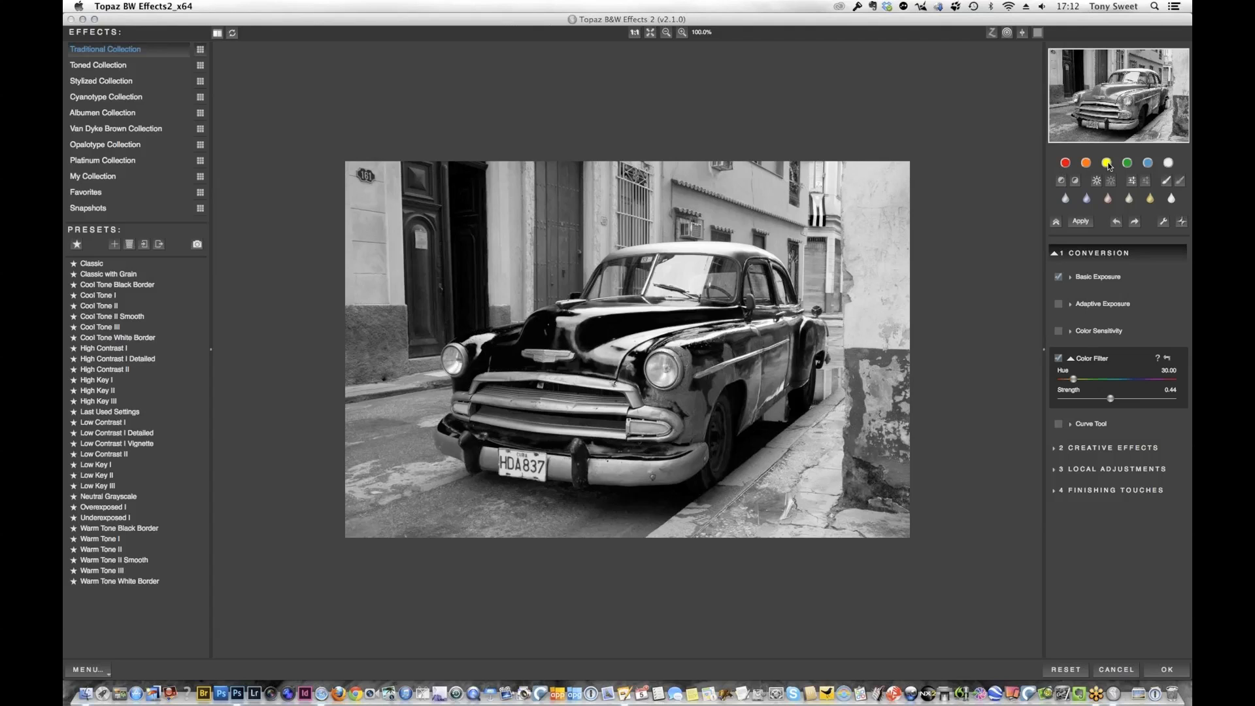
left_click(1128, 166)
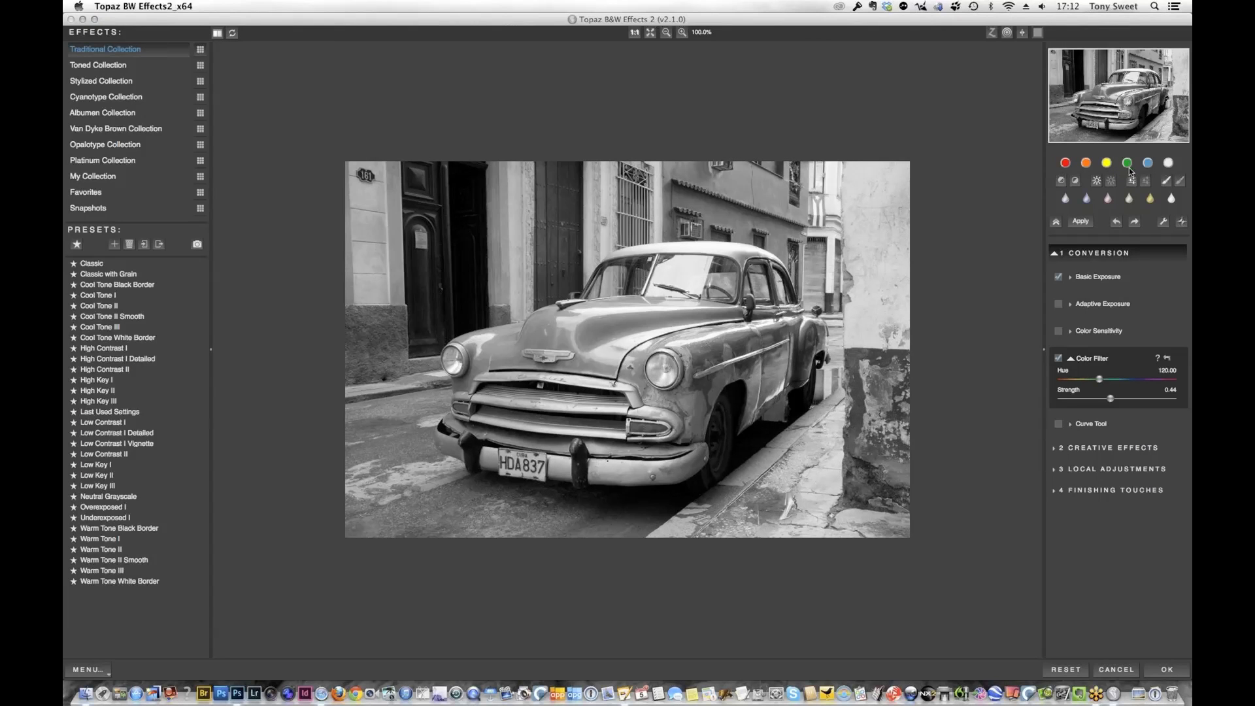
left_click(1149, 165)
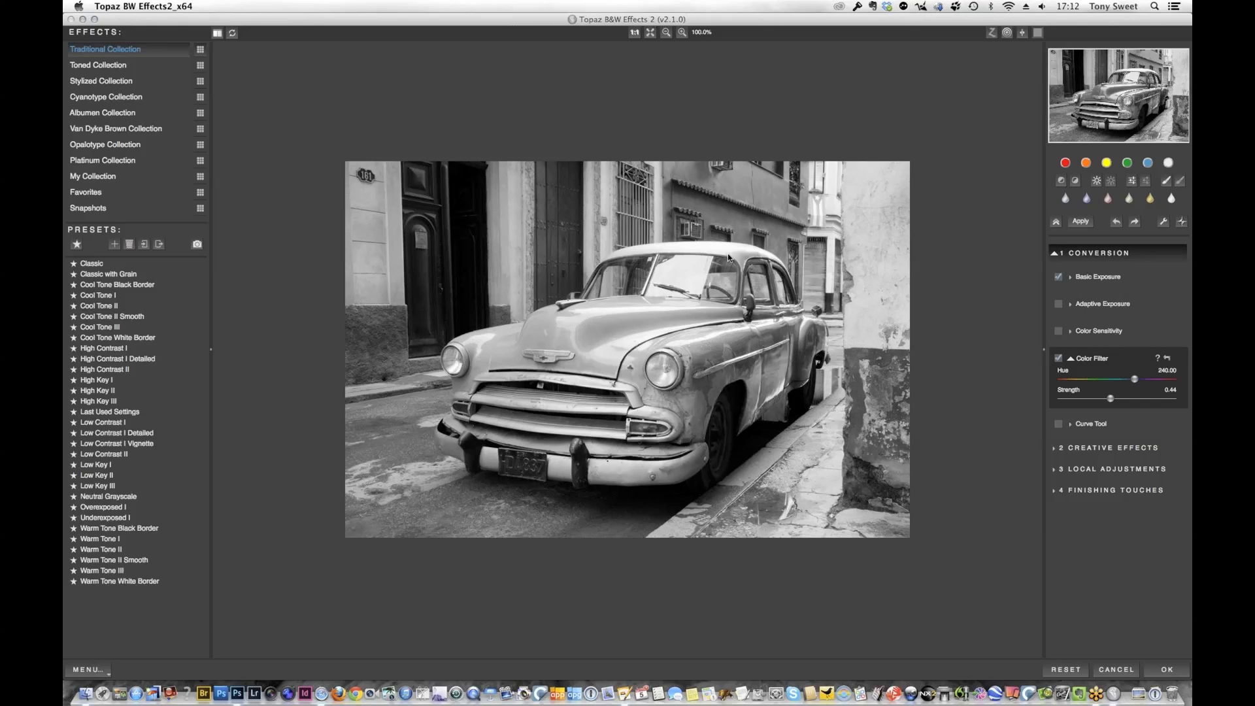
left_click(1127, 166)
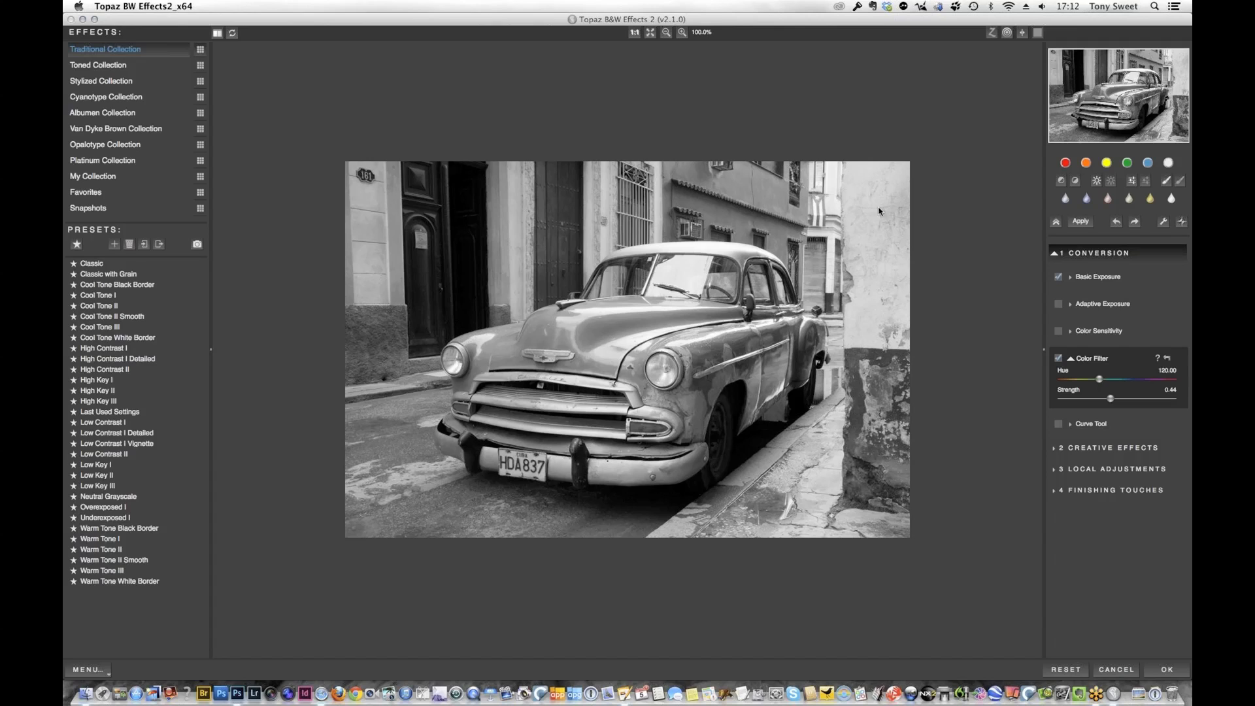
left_click(1148, 164)
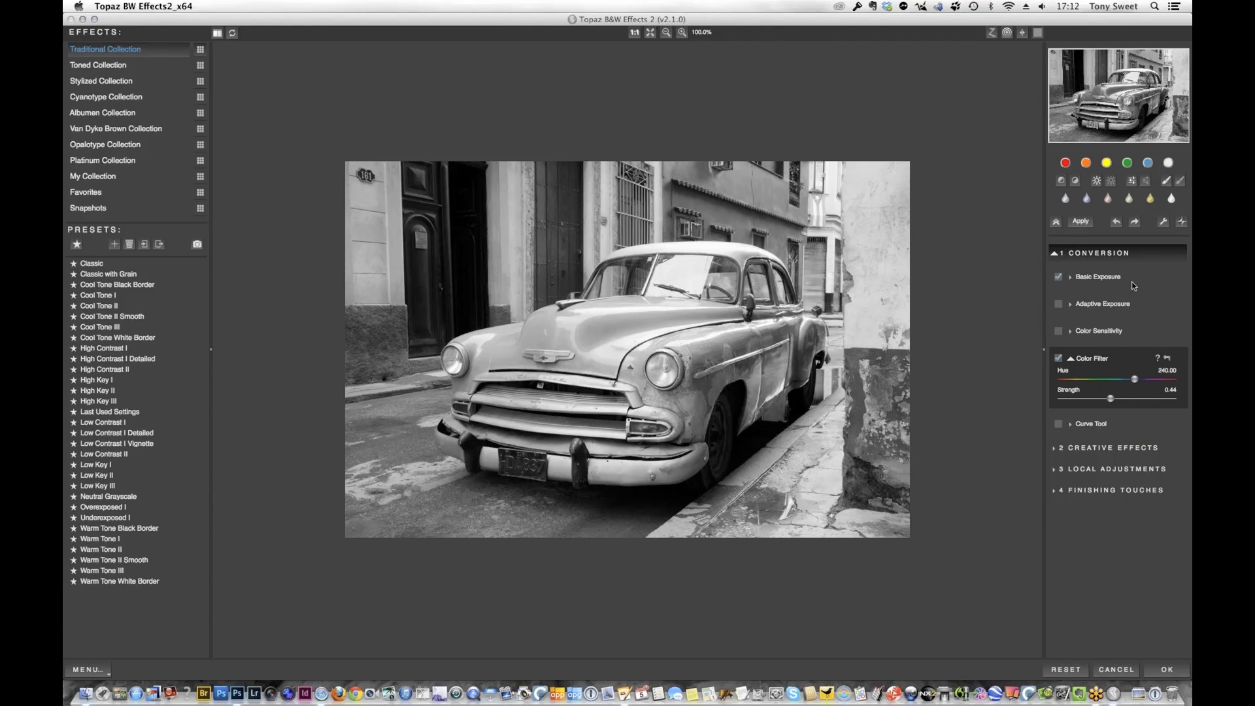
Set the Basic Exposure contrast to 0.13 and brightness to 0.06
left_click(1100, 276)
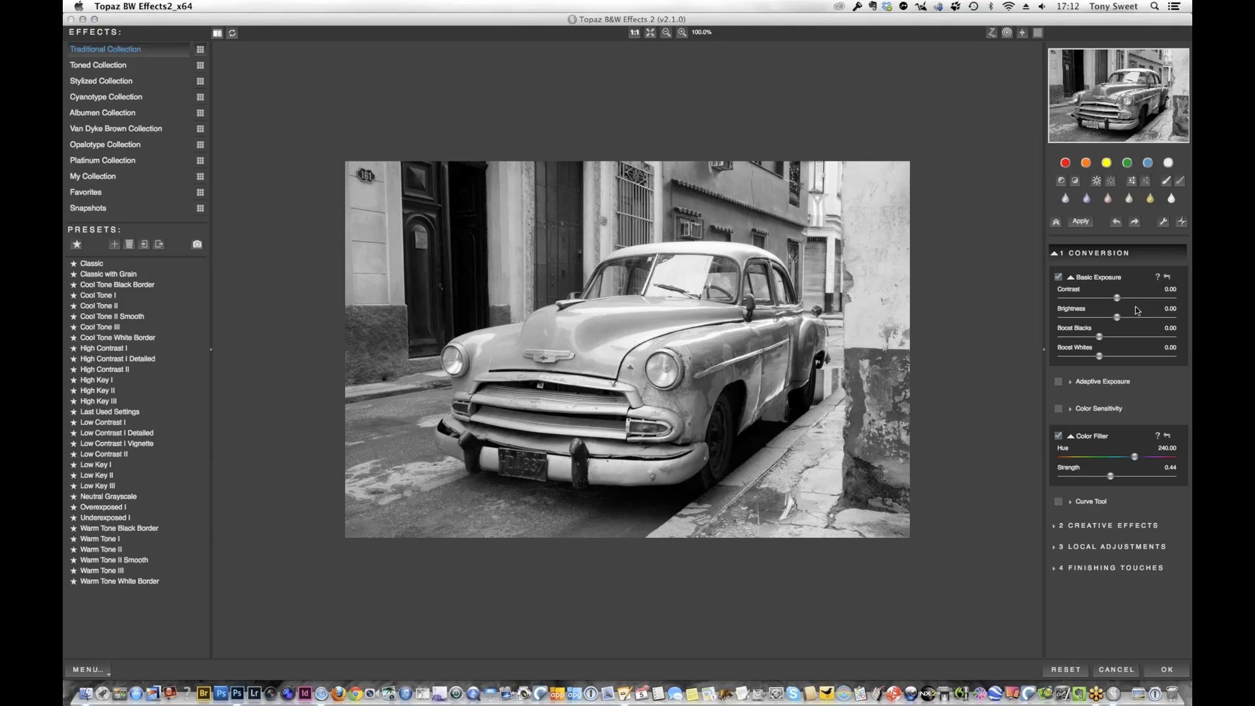
left_click_drag(1116, 300, 1126, 305)
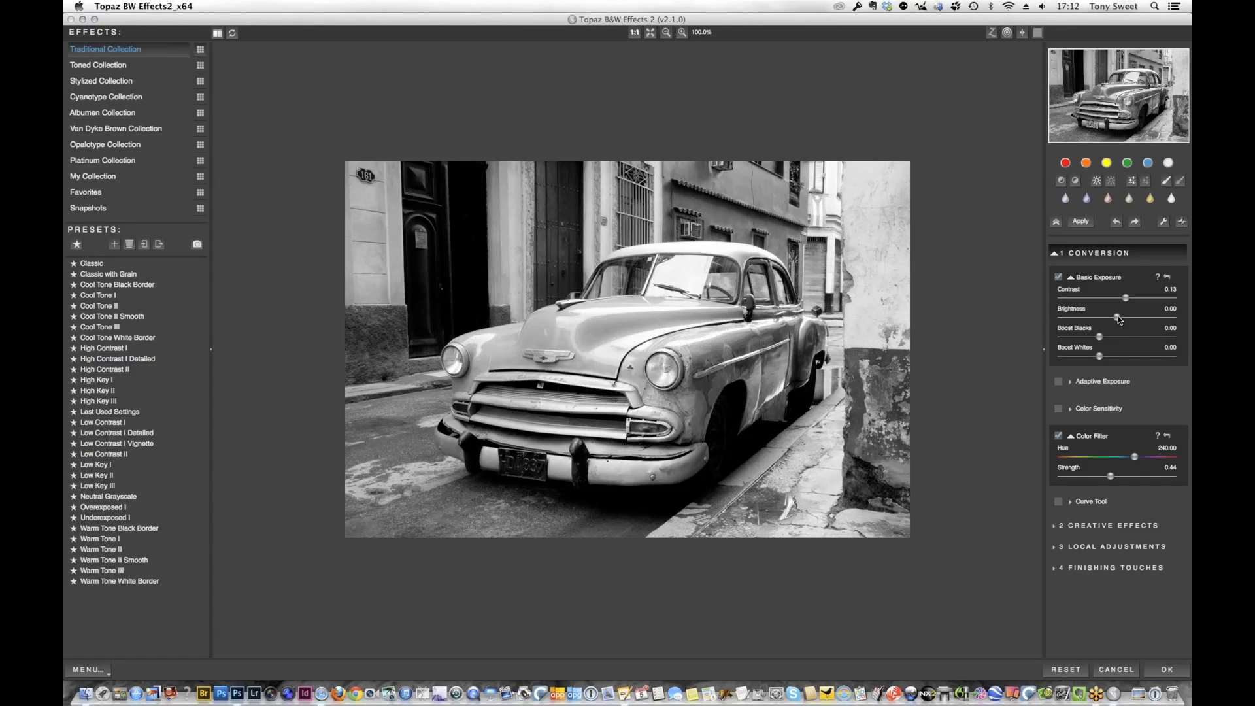
left_click_drag(1116, 321, 1123, 320)
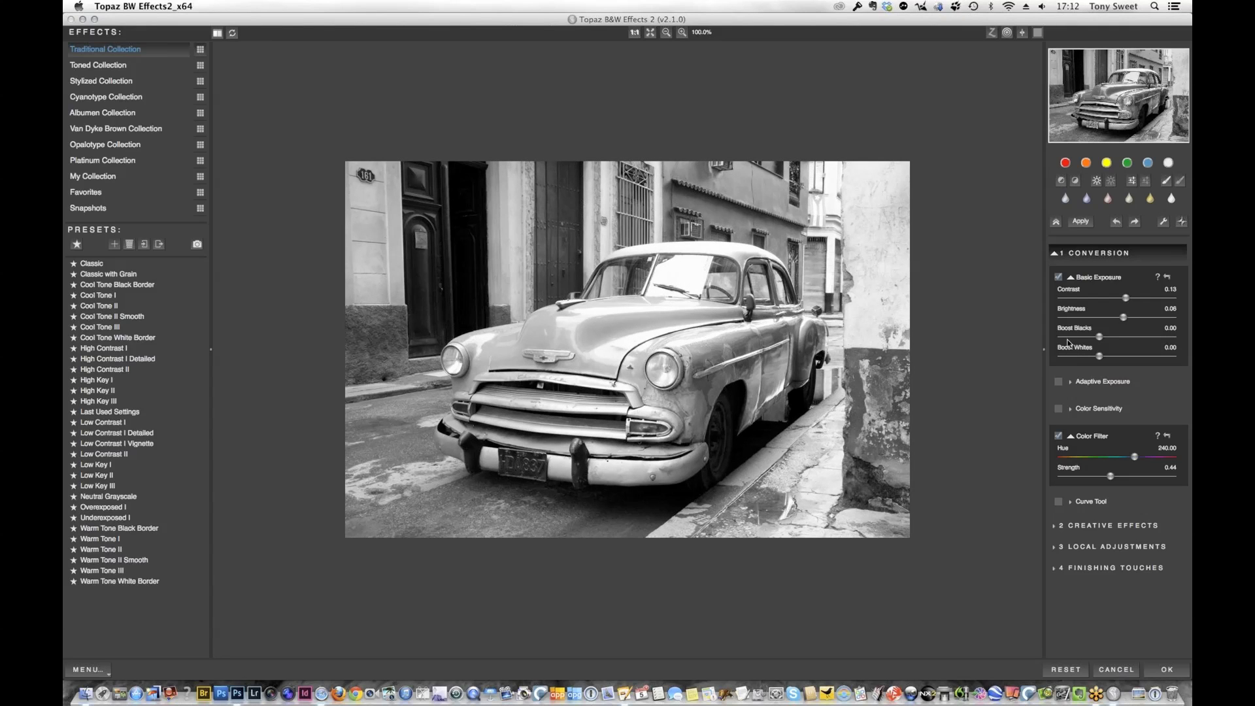
Set Adaptive Exposure to 0.36, Regions to 15 and Protect Highlights to 0.09
left_click(1104, 382)
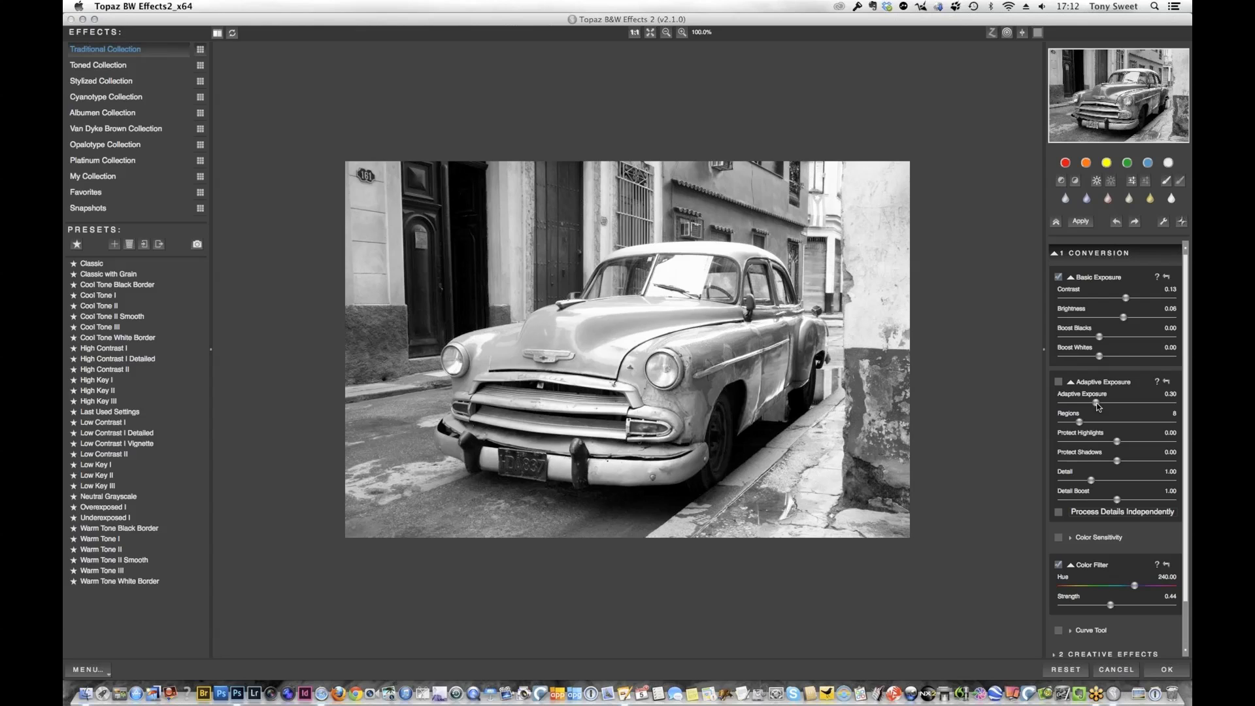
left_click_drag(1093, 403, 1100, 404)
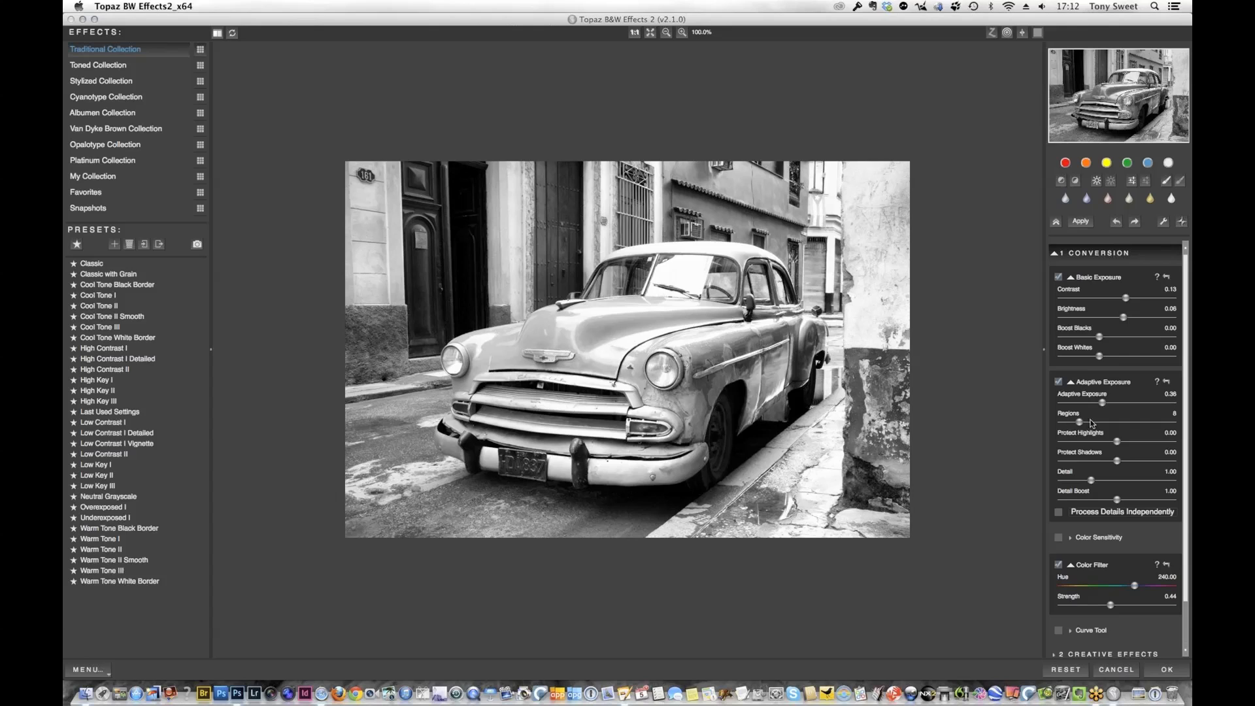
mouse_move(1080, 422)
left_mouse_down()
mouse_move(1169, 422)
mouse_move(1065, 437)
mouse_move(1090, 425)
left_mouse_up()
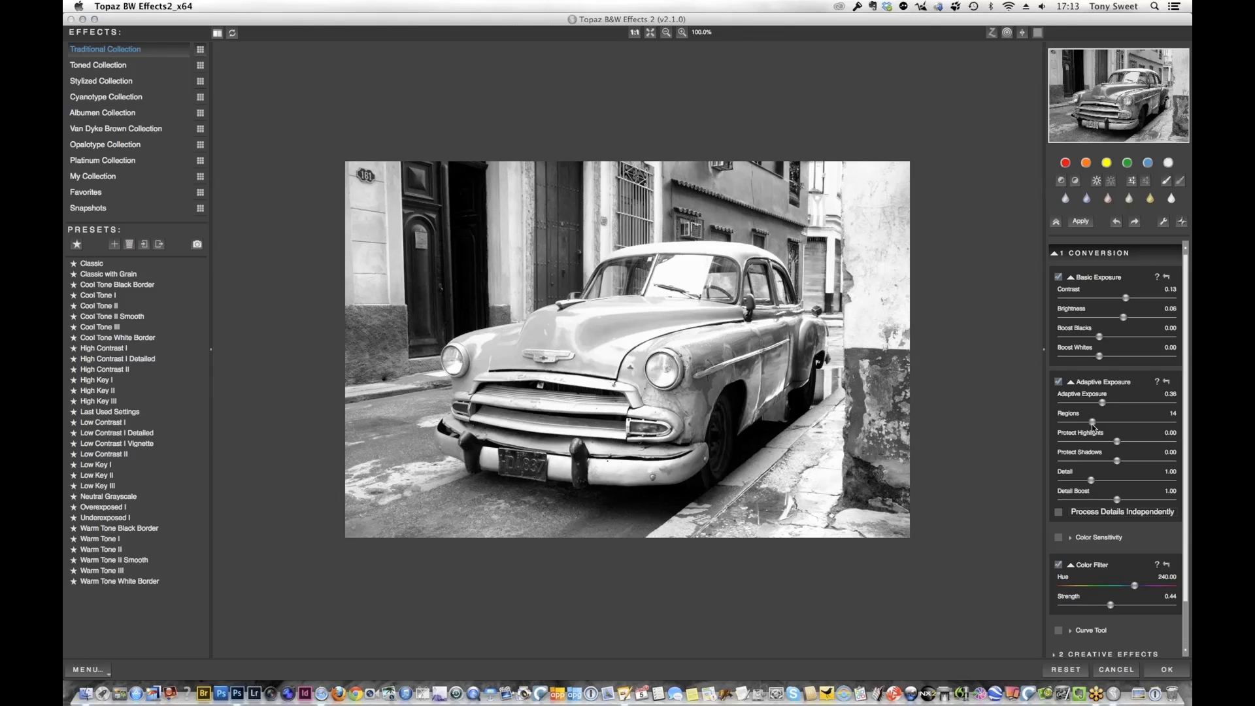
left_click_drag(1092, 425, 1094, 425)
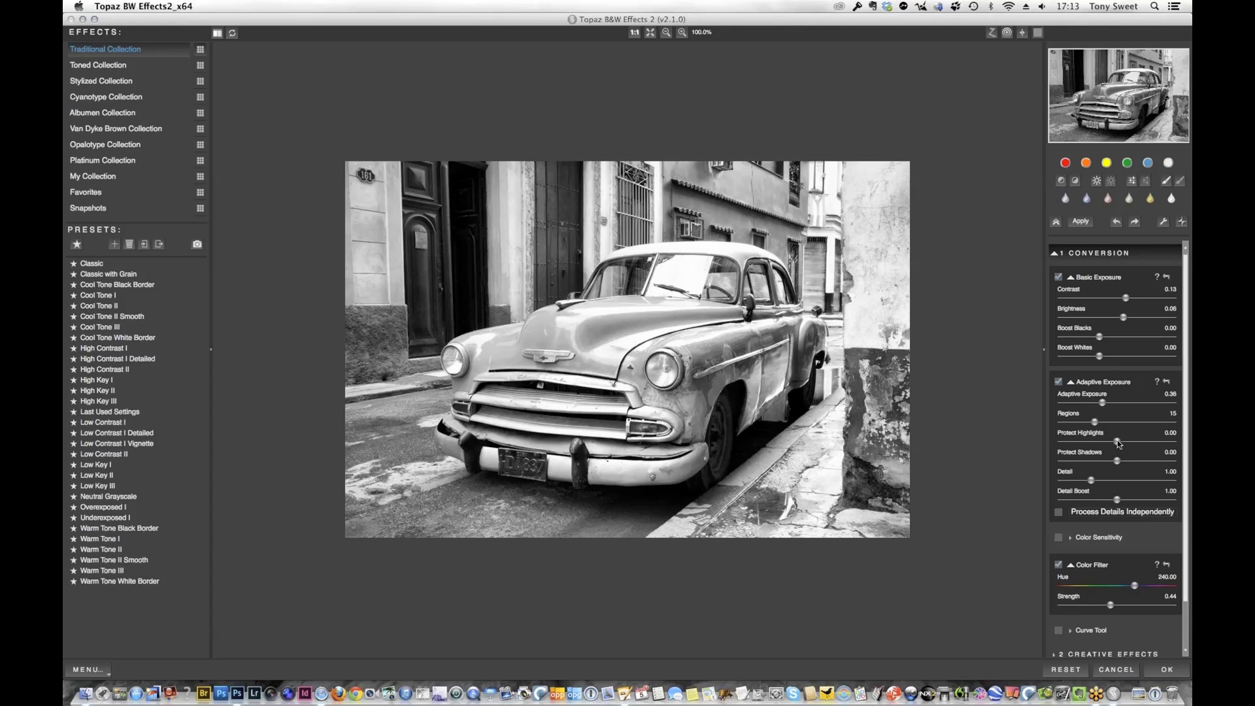
left_click_drag(1118, 444, 1143, 446)
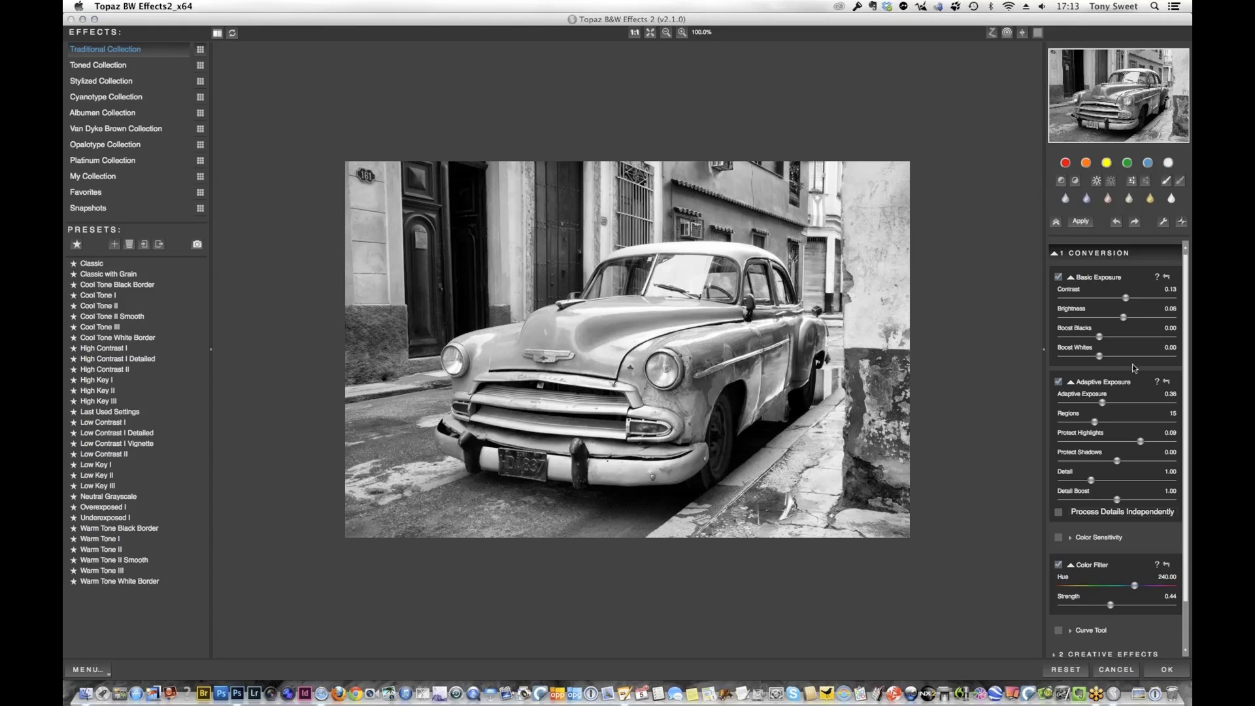
Open the Vignette settings in Finishing Touches and place the vignette center on the car's hood emblem
left_click(1071, 277)
left_click(1072, 305)
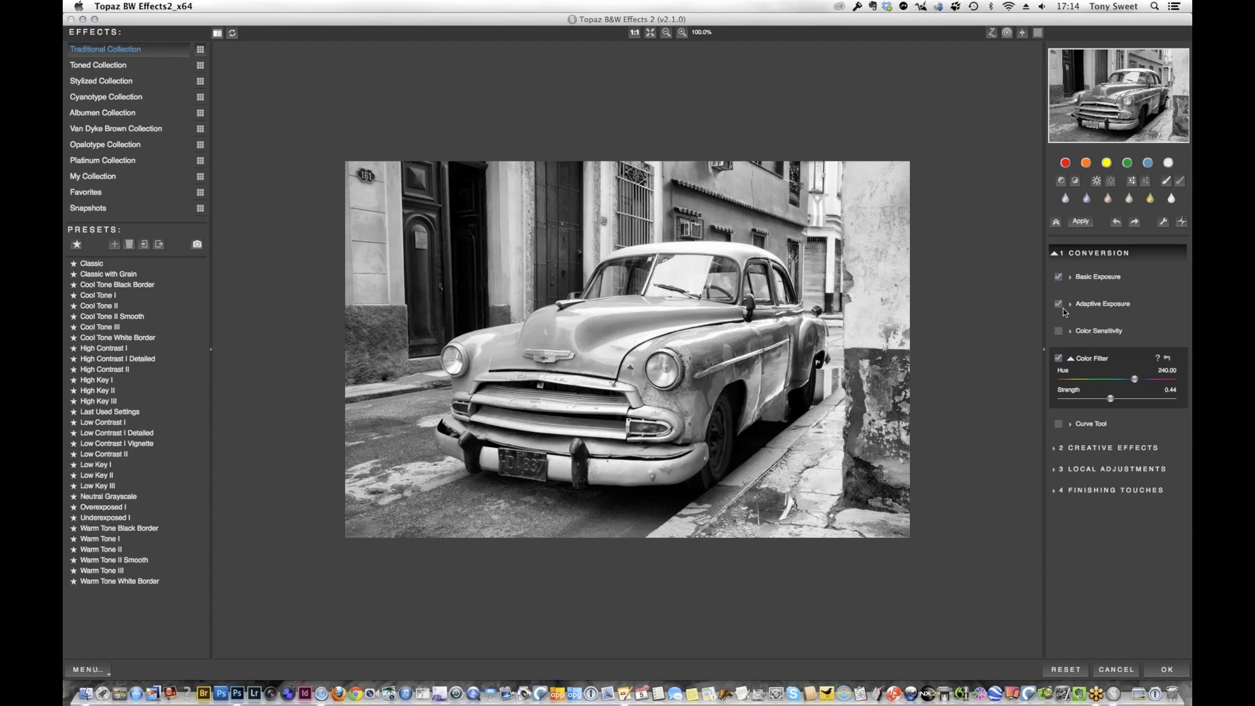
left_click(1142, 491)
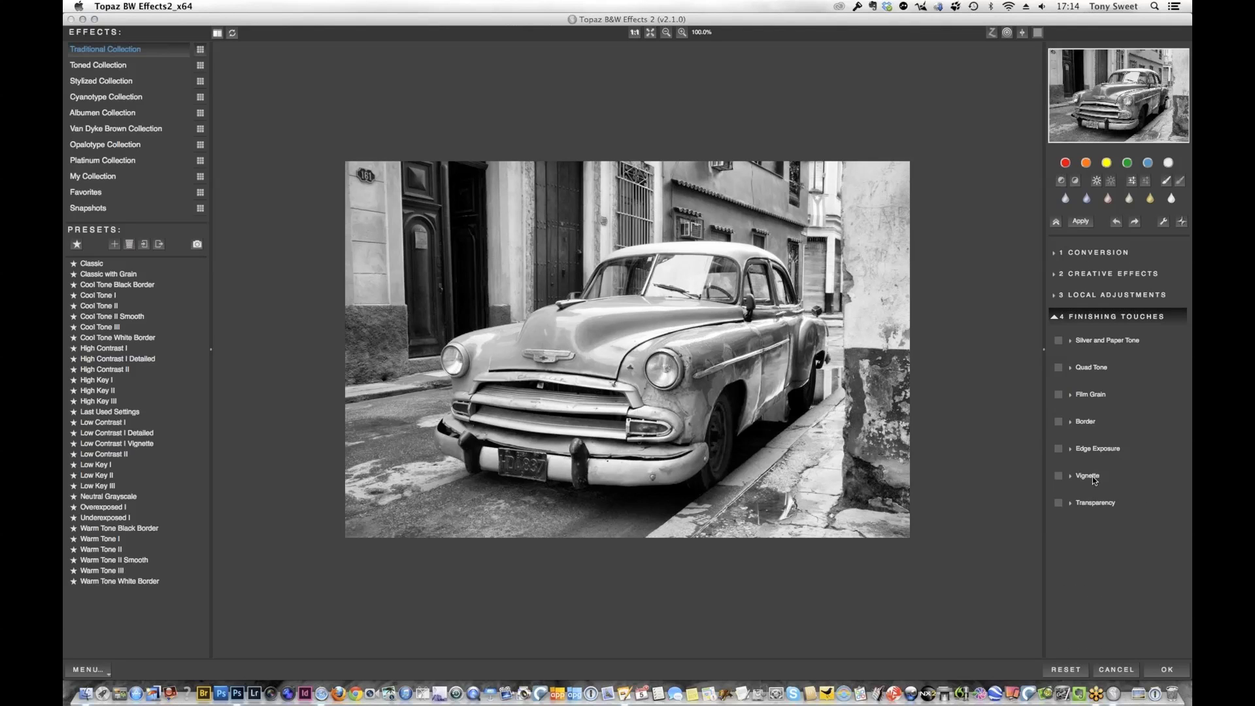
left_click(1091, 476)
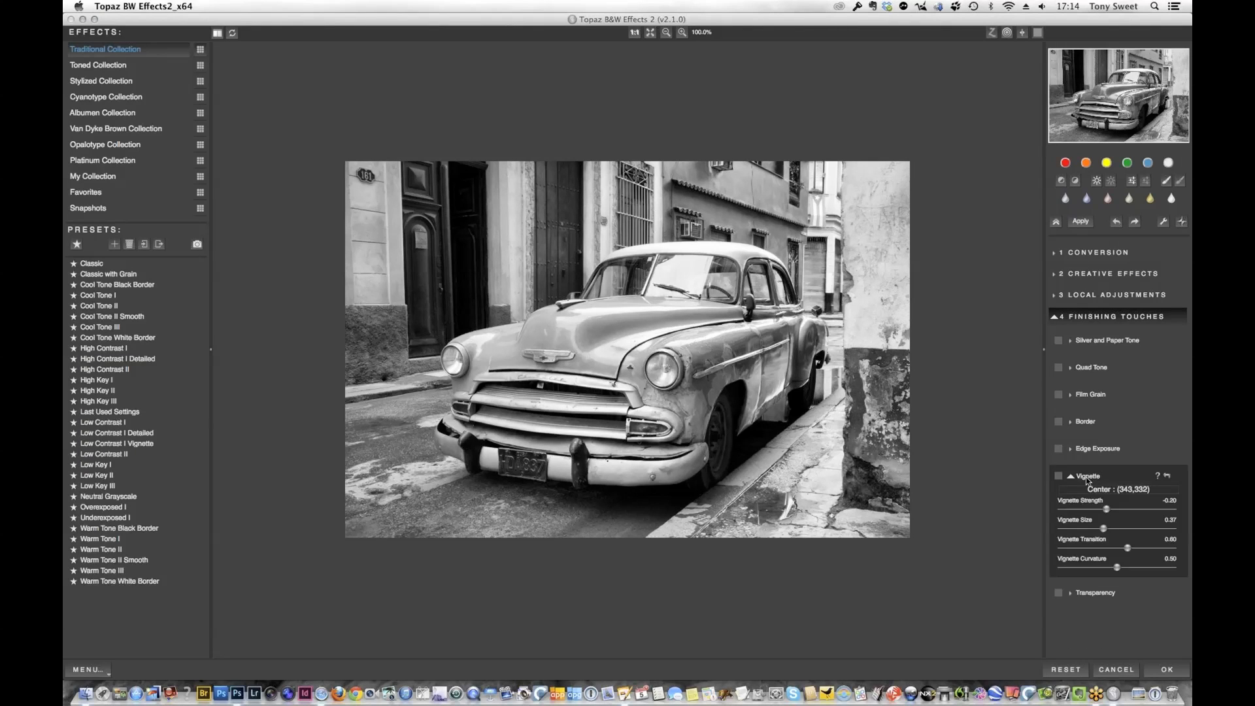
left_click(1123, 491)
left_click(1107, 492)
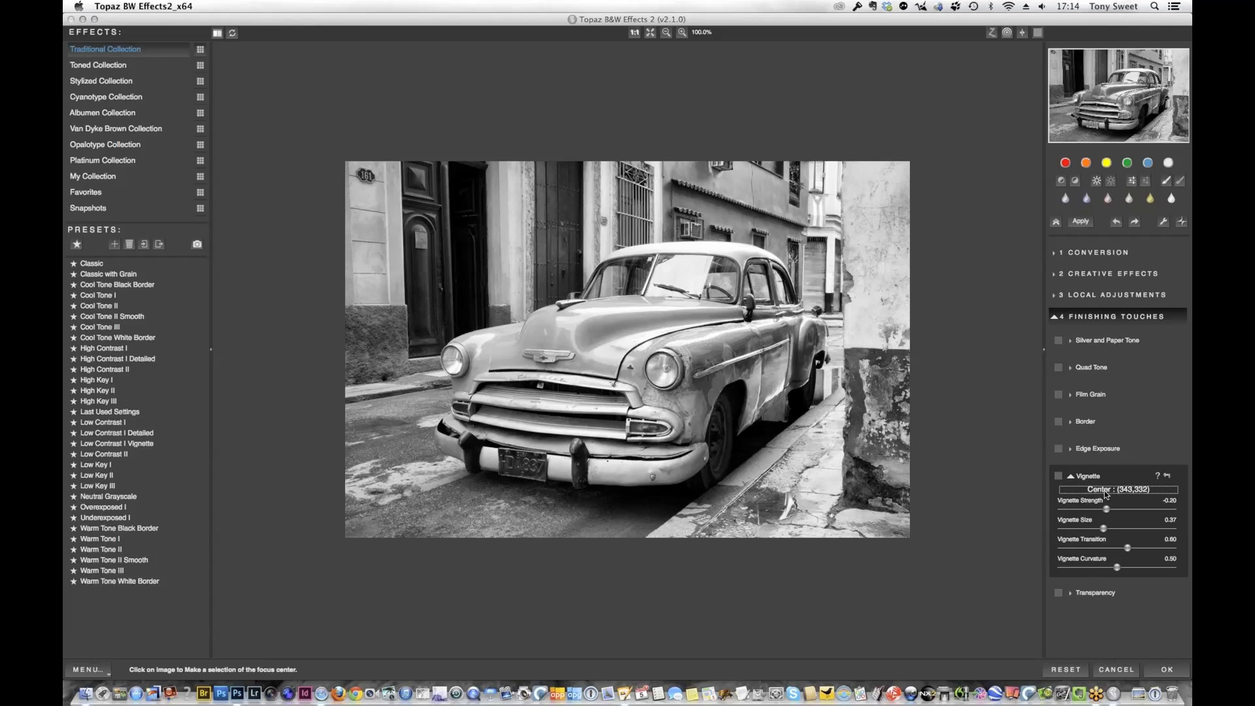
left_click(545, 354)
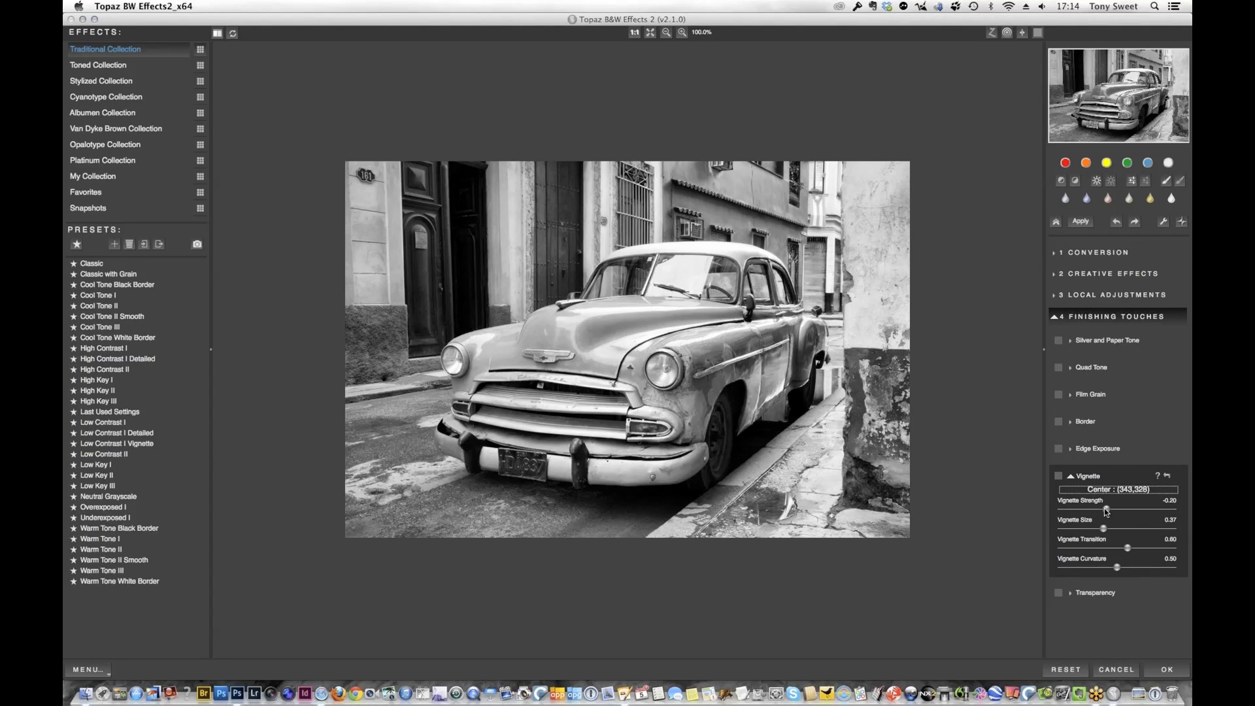
Apply the vignette with strength -0.20, size 0.49, transition 1.00 and curvature 1.00
left_click_drag(1106, 511, 1096, 512)
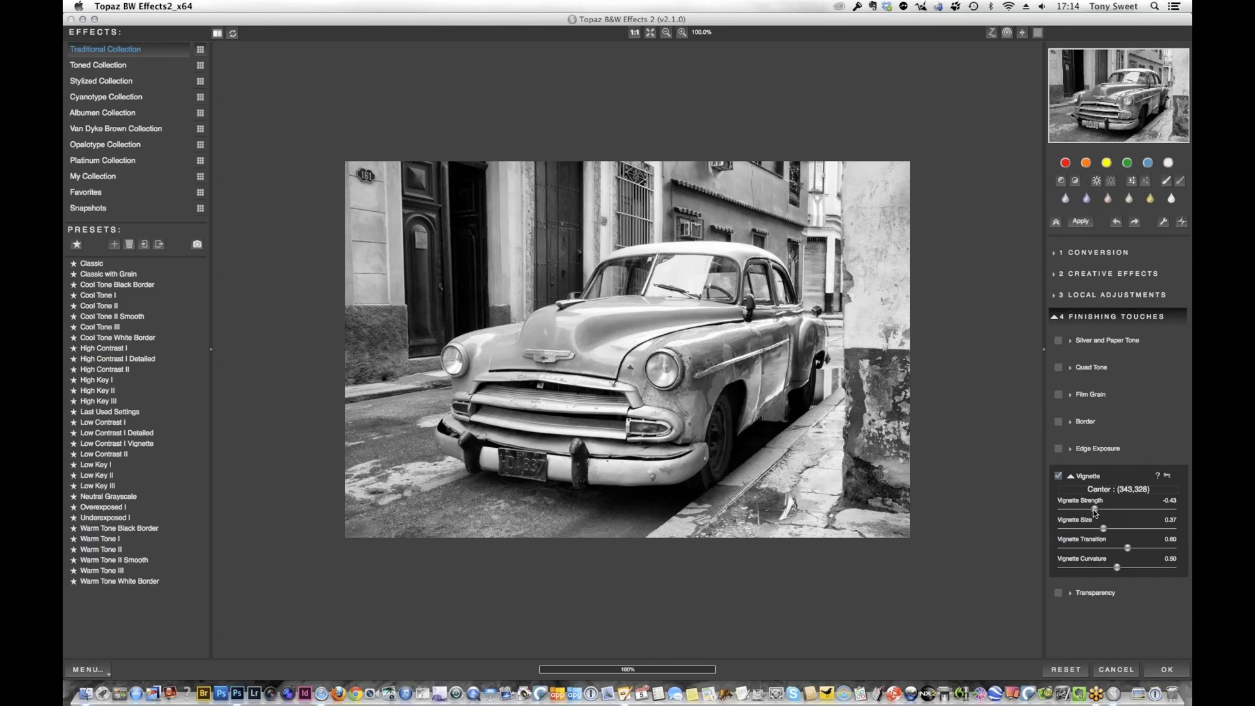
left_click_drag(1096, 508, 1105, 511)
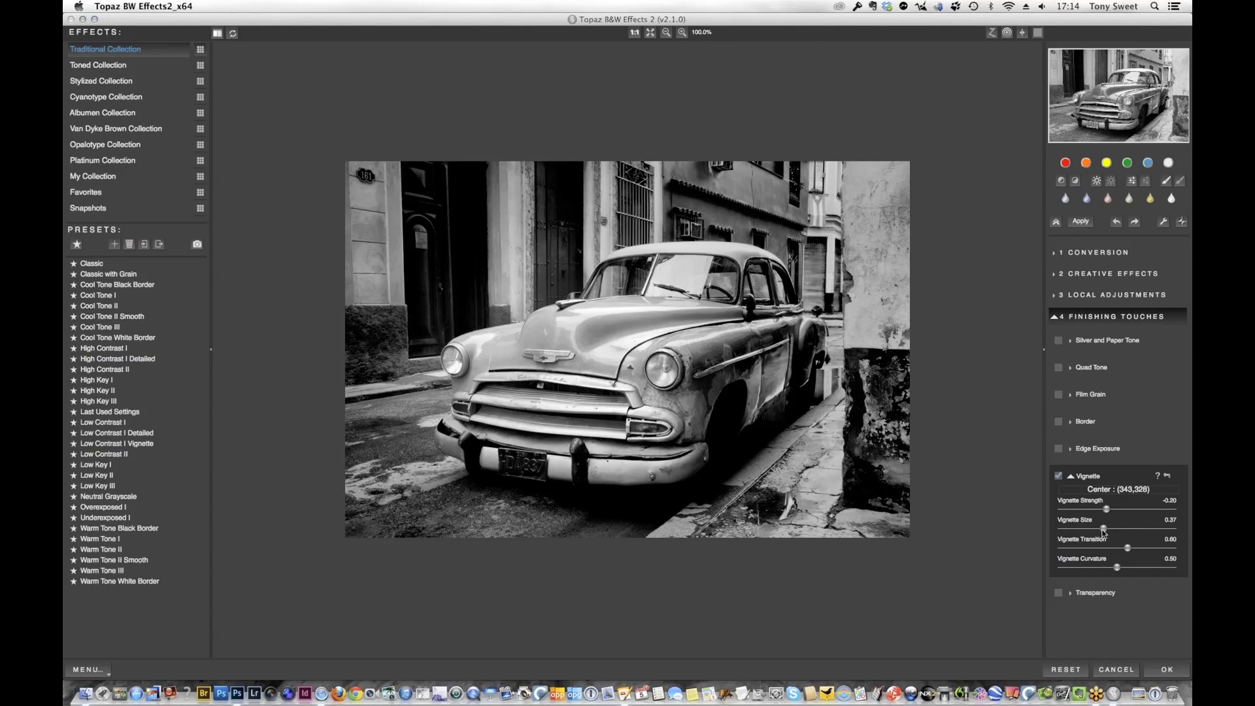
left_click_drag(1115, 529, 1116, 530)
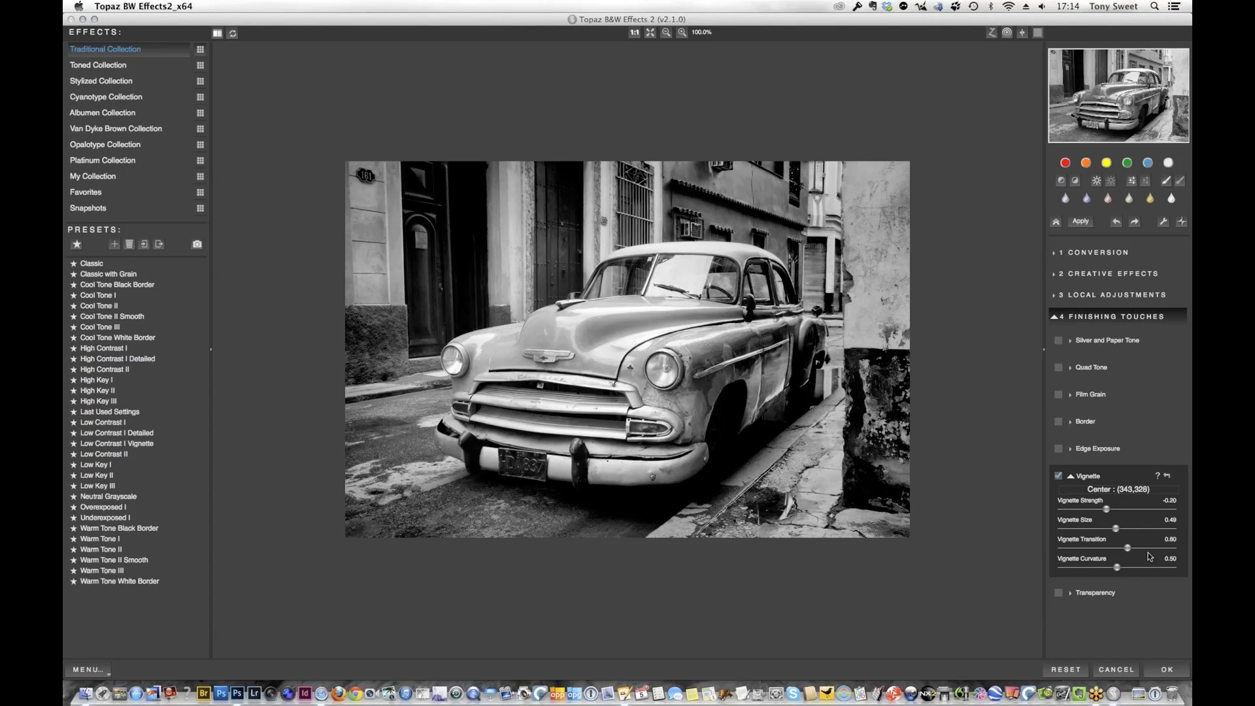
left_click_drag(1129, 548, 1190, 547)
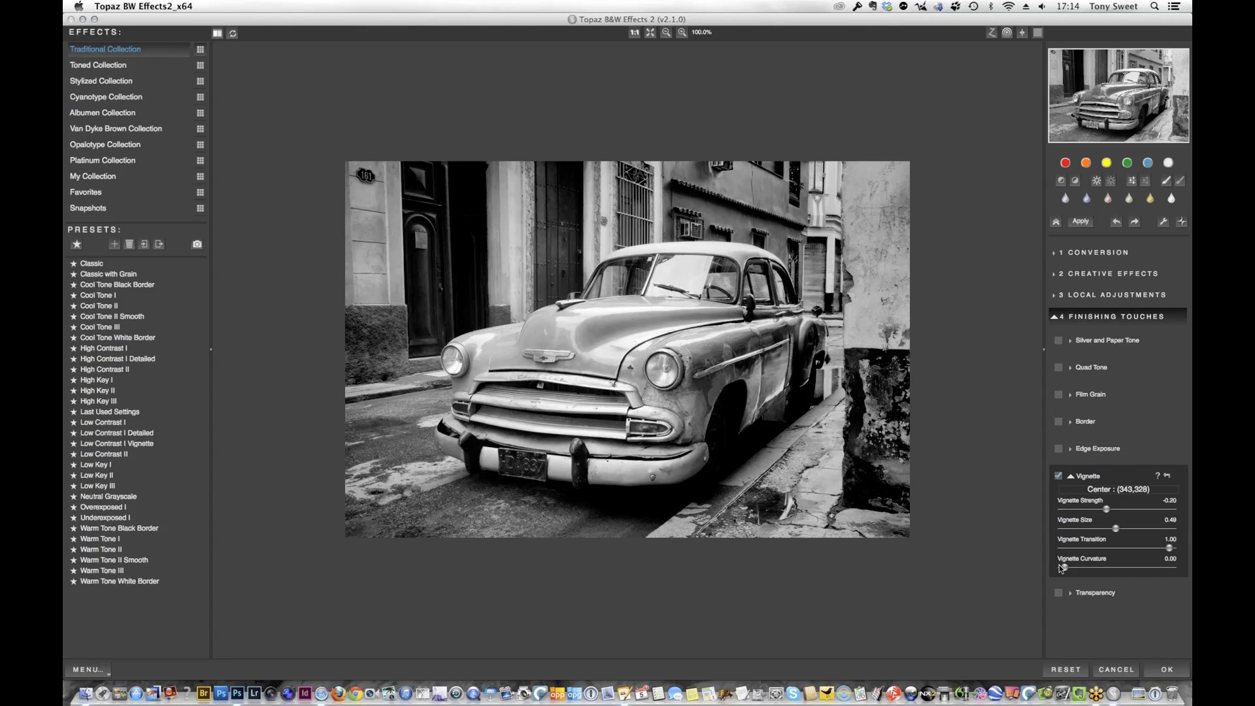
left_click_drag(1070, 566, 1180, 564)
Dodge the car's wheels and the shadows along its side using a local adjustment brush of size 98
left_click(1100, 302)
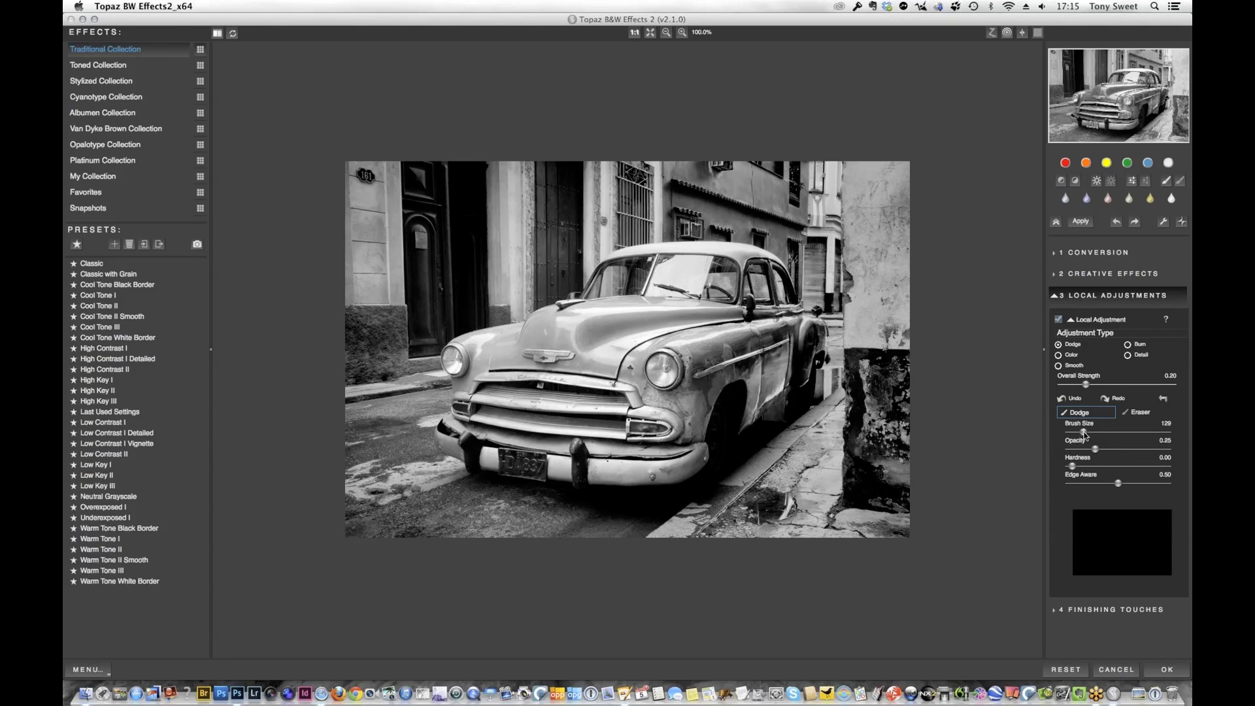
left_click_drag(1083, 433, 1085, 432)
mouse_move(803, 397)
left_mouse_down()
mouse_move(750, 451)
mouse_move(812, 405)
mouse_move(744, 453)
mouse_move(812, 393)
mouse_move(783, 412)
left_mouse_up()
mouse_move(766, 361)
left_mouse_down()
mouse_move(787, 394)
mouse_move(761, 404)
mouse_move(784, 330)
mouse_move(711, 358)
mouse_move(710, 414)
mouse_move(737, 414)
mouse_move(740, 443)
mouse_move(729, 471)
left_mouse_up()
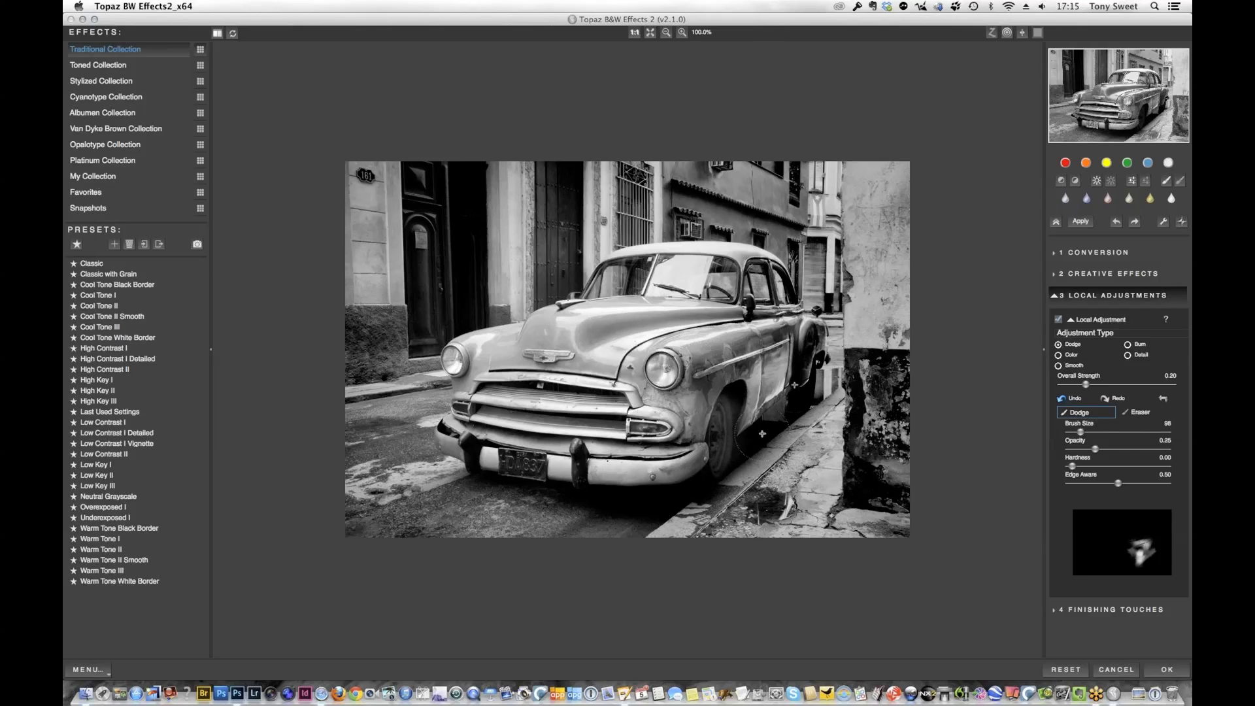
left_click_drag(832, 386, 725, 467)
mouse_move(737, 401)
left_mouse_down()
mouse_move(714, 457)
mouse_move(685, 488)
left_mouse_up()
mouse_move(806, 356)
left_mouse_down()
mouse_move(798, 375)
mouse_move(815, 328)
left_mouse_up()
mouse_move(735, 363)
left_mouse_down()
mouse_move(745, 343)
mouse_move(745, 356)
left_mouse_up()
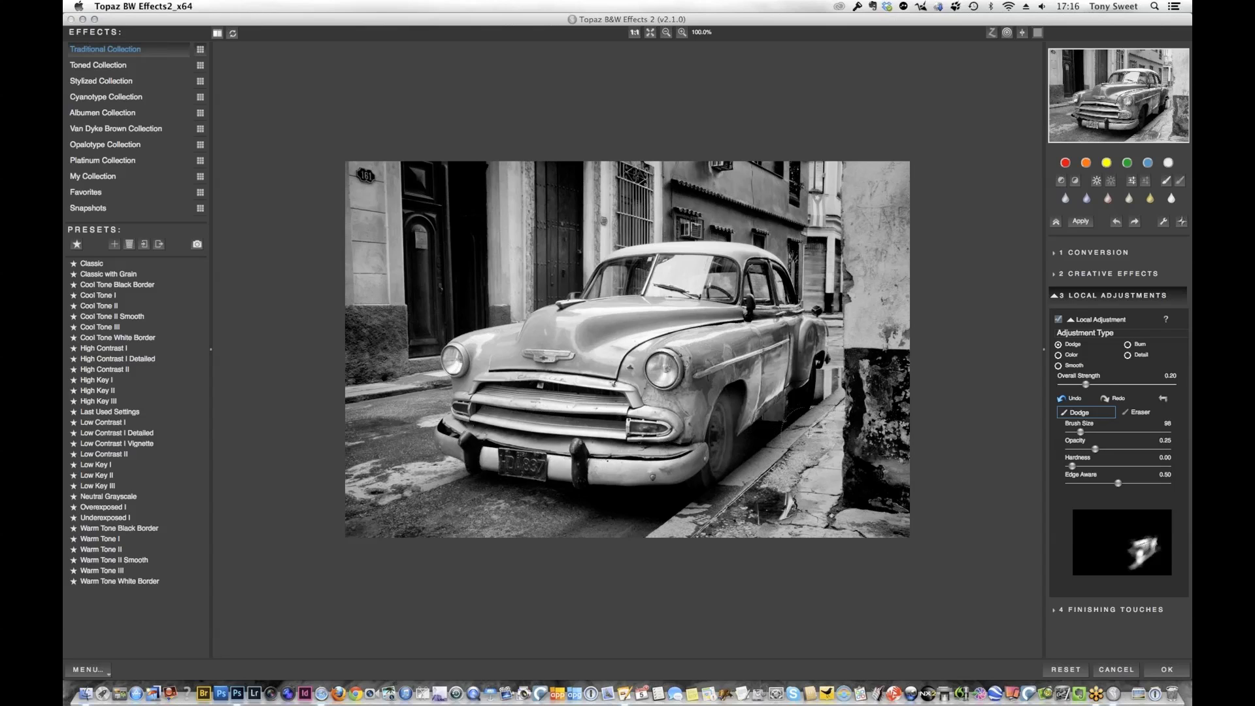
left_click_drag(811, 387, 810, 393)
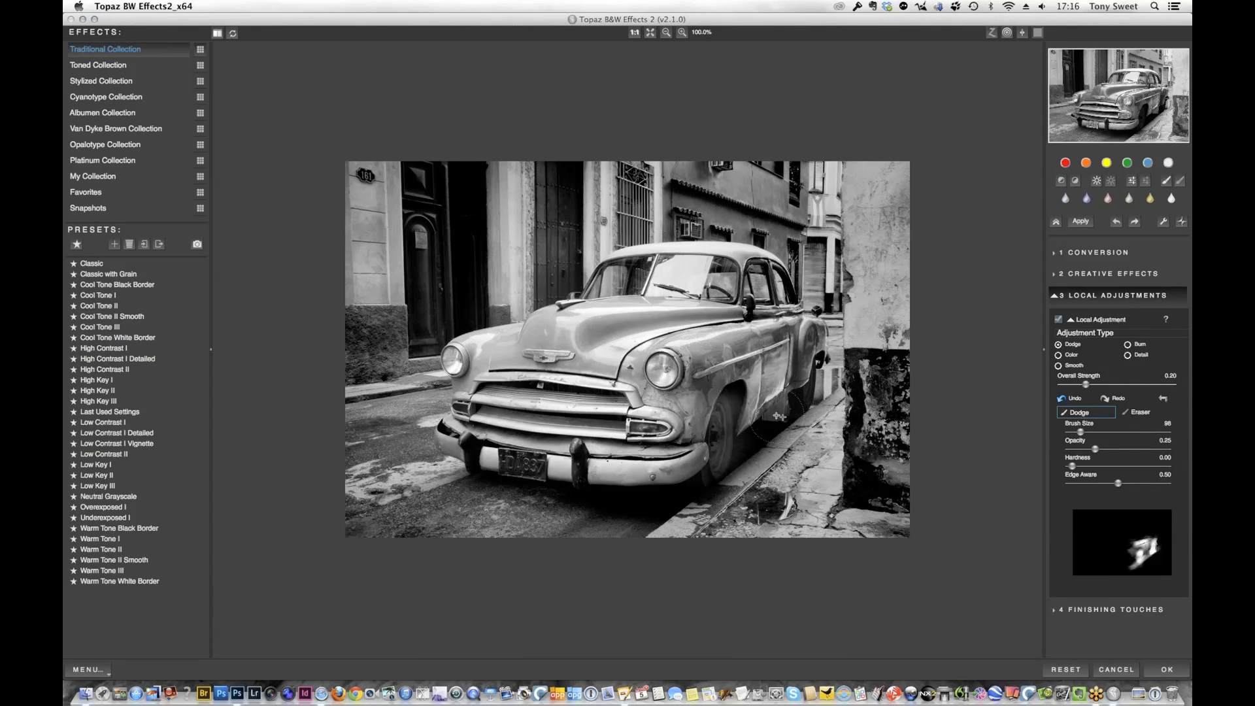
left_click_drag(785, 414, 752, 443)
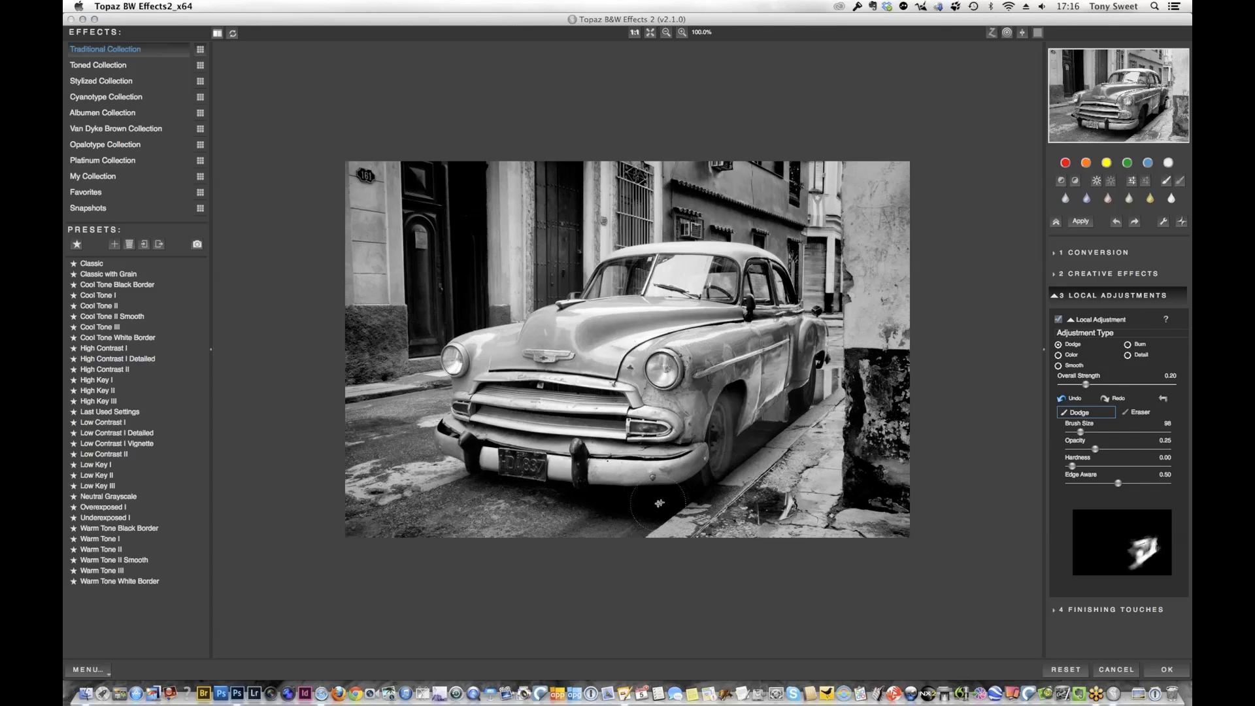
Dodge the shadow beneath the front bumper, the license plate and the dark base of the wall beside the car
mouse_move(635, 503)
left_mouse_down()
mouse_move(566, 505)
mouse_move(515, 462)
mouse_move(536, 468)
mouse_move(482, 461)
mouse_move(498, 483)
mouse_move(674, 501)
left_mouse_up()
mouse_move(910, 371)
left_mouse_down()
mouse_move(863, 357)
mouse_move(908, 361)
mouse_move(853, 396)
mouse_move(863, 377)
mouse_move(851, 484)
mouse_move(857, 460)
mouse_move(874, 503)
mouse_move(879, 474)
mouse_move(903, 510)
mouse_move(905, 389)
mouse_move(855, 365)
mouse_move(856, 498)
mouse_move(854, 479)
mouse_move(867, 500)
mouse_move(831, 517)
mouse_move(748, 477)
mouse_move(725, 498)
mouse_move(711, 483)
mouse_move(732, 452)
left_mouse_up()
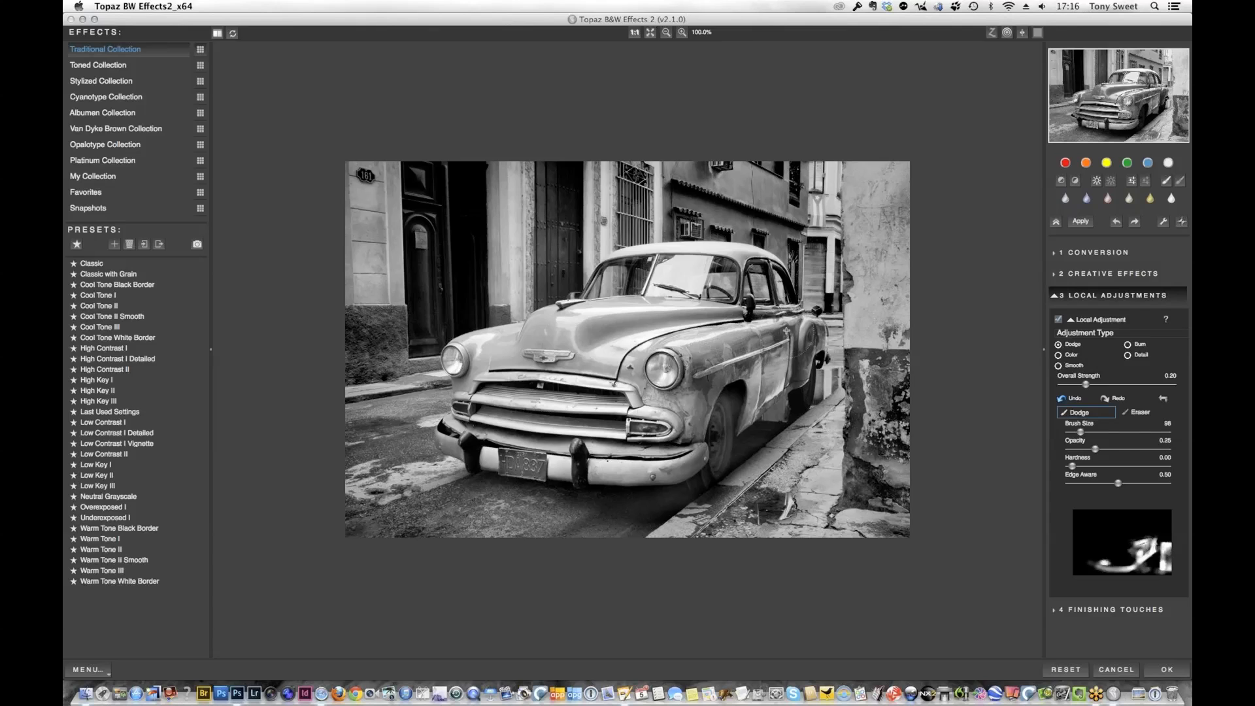
mouse_move(786, 330)
left_mouse_down()
mouse_move(810, 346)
mouse_move(772, 333)
mouse_move(787, 326)
mouse_move(773, 313)
mouse_move(647, 306)
mouse_move(576, 322)
left_mouse_up()
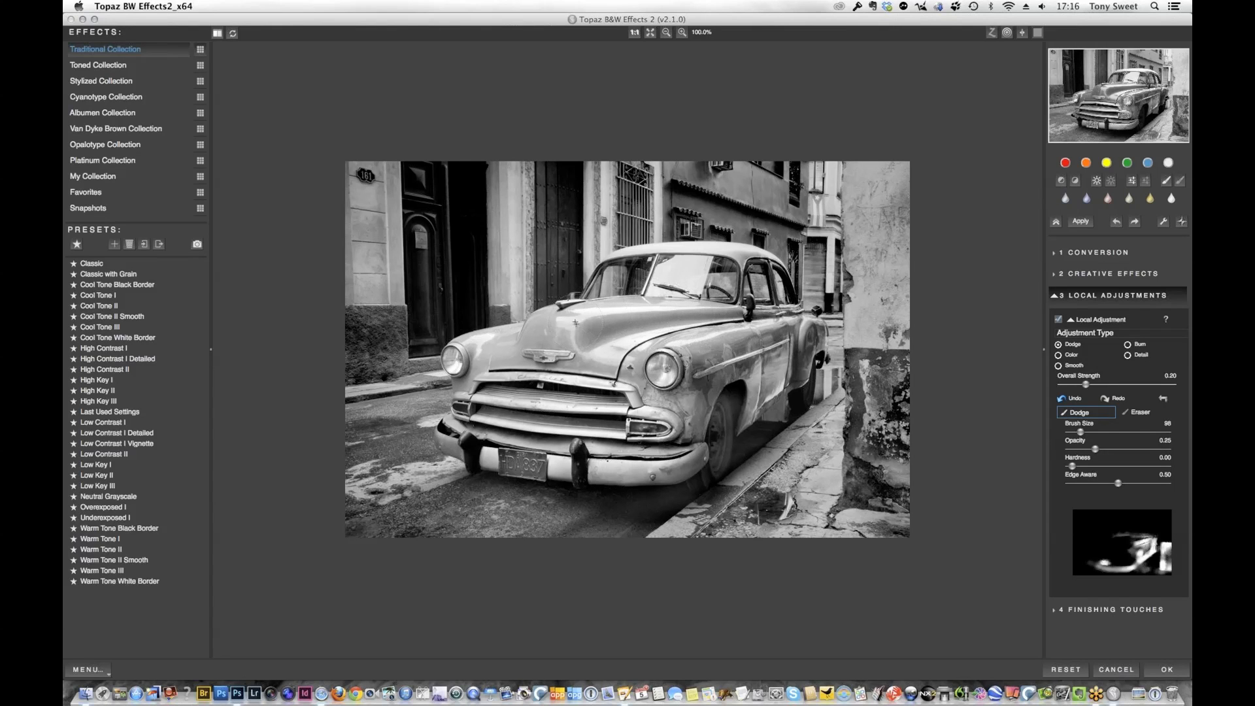
Accept the black-and-white effect on the car photo and add a layer mask to the converted layer
left_click(1168, 671)
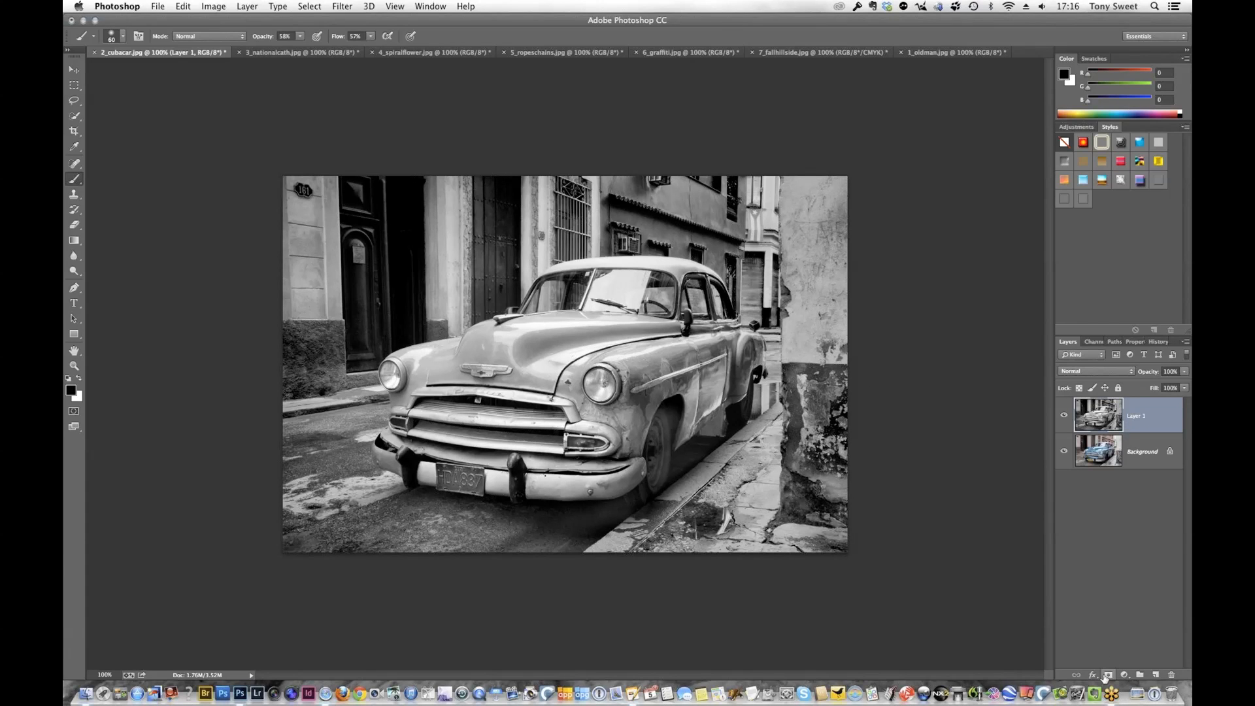
left_click(1109, 676)
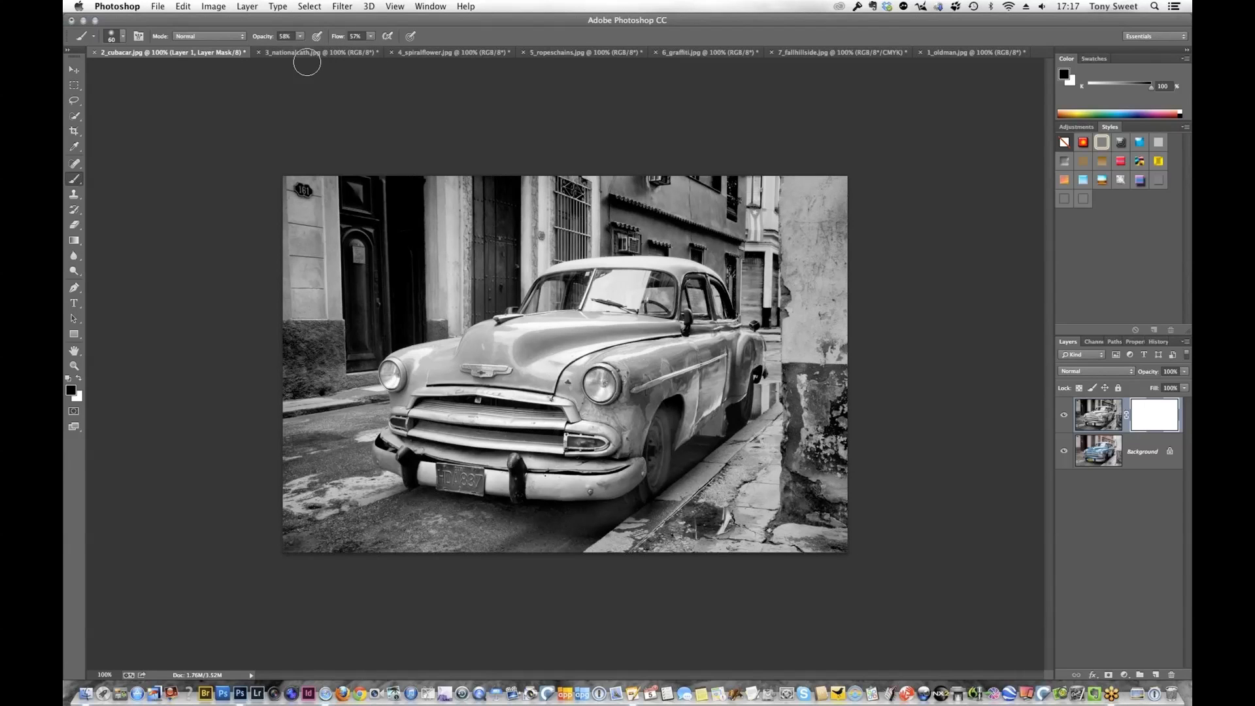
Paint the layer mask over the car's body, license plate, windshield and grille to bring back the original color, correcting with the Eraser
mouse_move(669, 353)
left_mouse_down()
mouse_move(704, 346)
mouse_move(638, 380)
mouse_move(654, 360)
mouse_move(613, 340)
mouse_move(641, 326)
mouse_move(581, 321)
mouse_move(492, 355)
mouse_move(597, 354)
mouse_move(521, 382)
mouse_move(606, 372)
mouse_move(490, 403)
mouse_move(560, 397)
mouse_move(499, 412)
mouse_move(484, 399)
mouse_move(646, 402)
mouse_move(628, 419)
mouse_move(643, 388)
mouse_move(701, 360)
mouse_move(643, 376)
mouse_move(691, 398)
mouse_move(718, 382)
mouse_move(698, 414)
mouse_move(734, 338)
mouse_move(676, 334)
left_mouse_up()
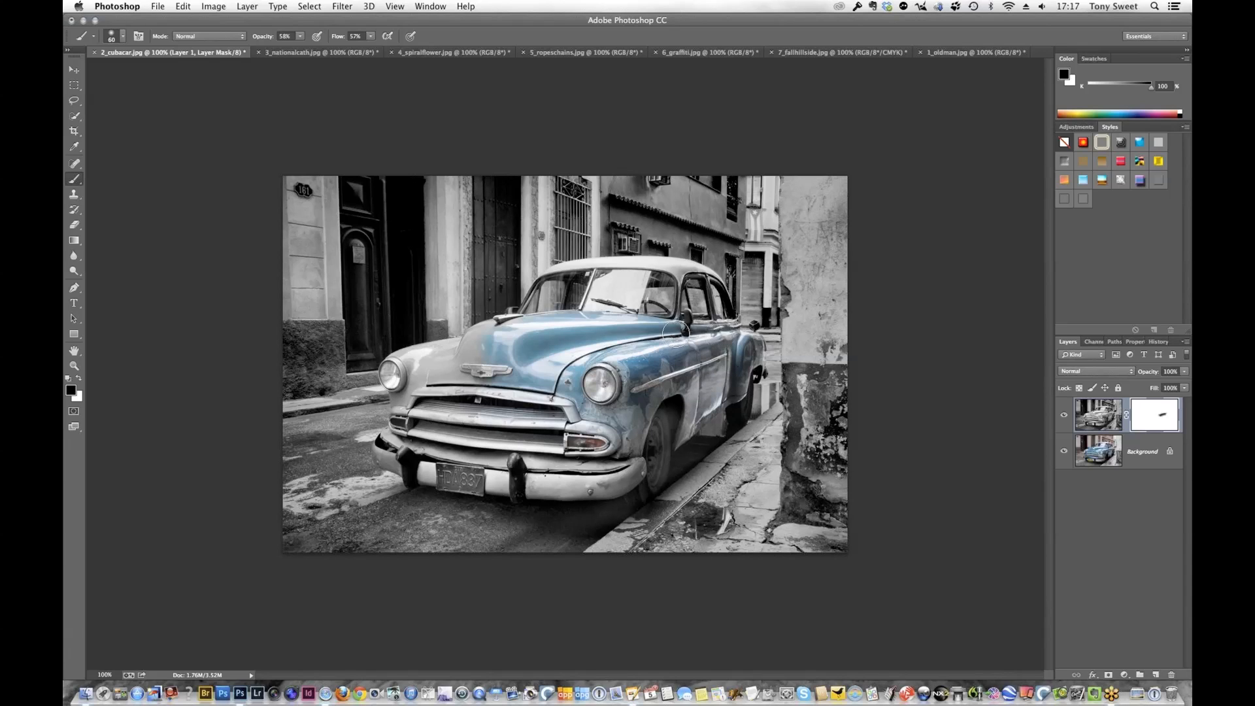
mouse_move(527, 411)
left_mouse_down()
mouse_move(617, 441)
mouse_move(518, 459)
mouse_move(579, 468)
mouse_move(523, 464)
mouse_move(623, 478)
mouse_move(438, 478)
mouse_move(483, 477)
mouse_move(402, 458)
mouse_move(421, 450)
mouse_move(406, 435)
mouse_move(382, 441)
mouse_move(385, 454)
mouse_move(446, 475)
mouse_move(409, 405)
mouse_move(449, 419)
mouse_move(549, 410)
mouse_move(545, 399)
mouse_move(440, 386)
mouse_move(423, 396)
mouse_move(471, 413)
mouse_move(473, 367)
mouse_move(446, 375)
mouse_move(504, 347)
mouse_move(414, 365)
left_mouse_up()
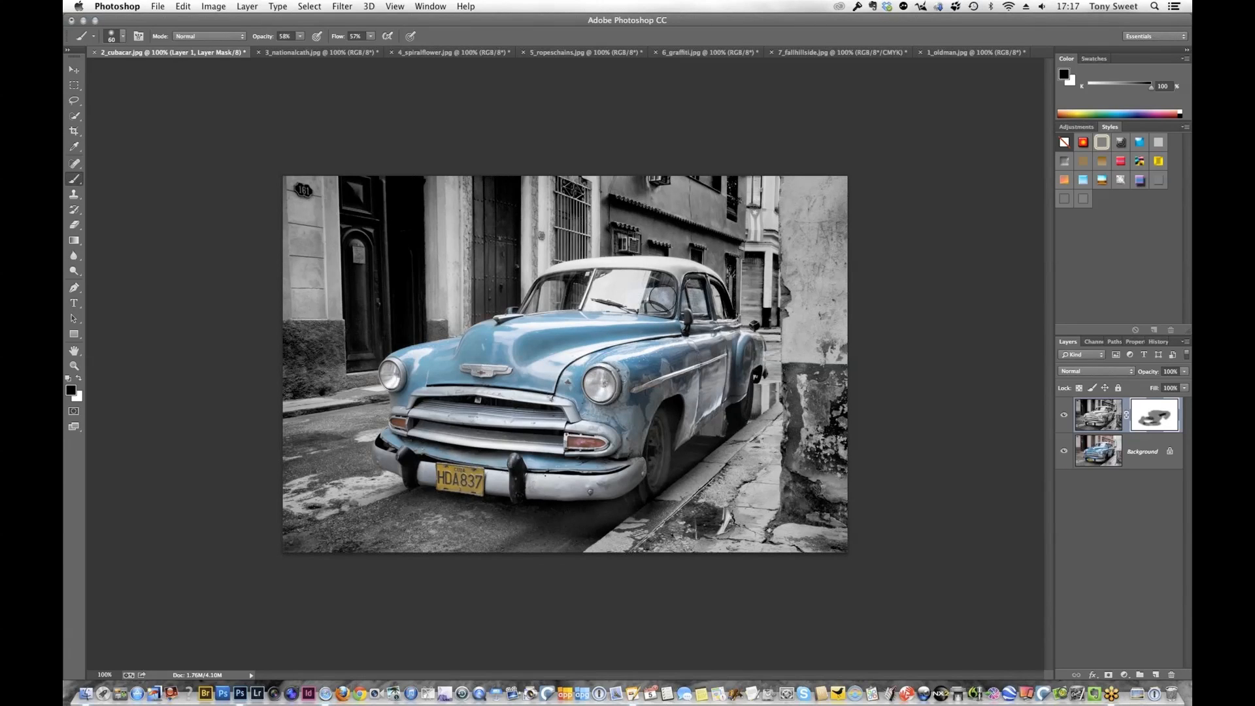
left_click_drag(648, 298, 631, 305)
left_click(74, 224)
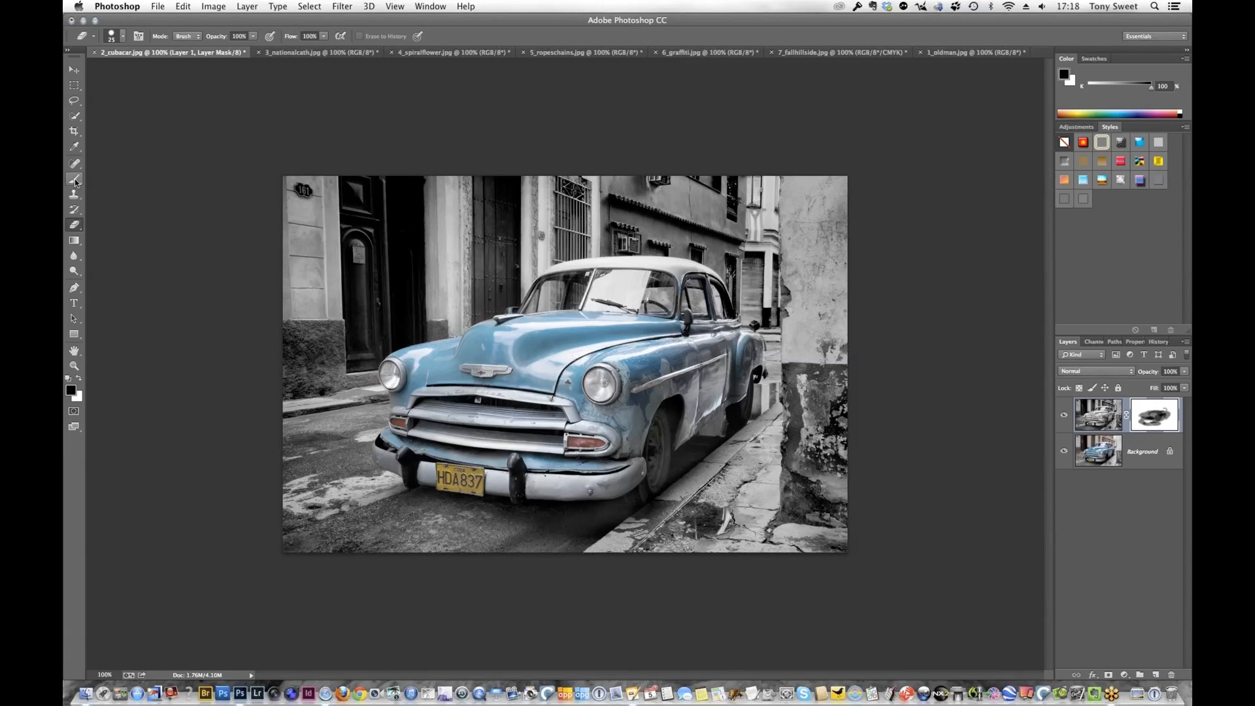
key("b")
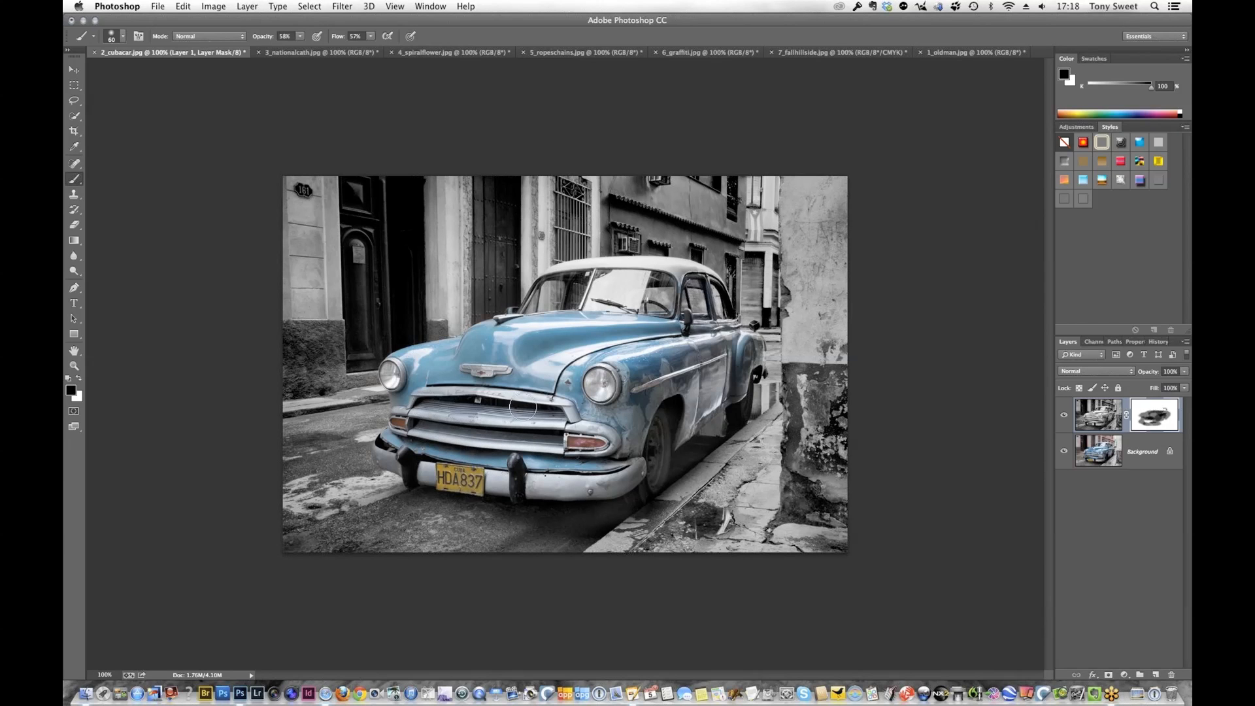
left_click_drag(458, 410, 518, 420)
Compare the original car photo, the Topaz BW Effects 2 version and the latest brushed version through the document history
left_click(1155, 343)
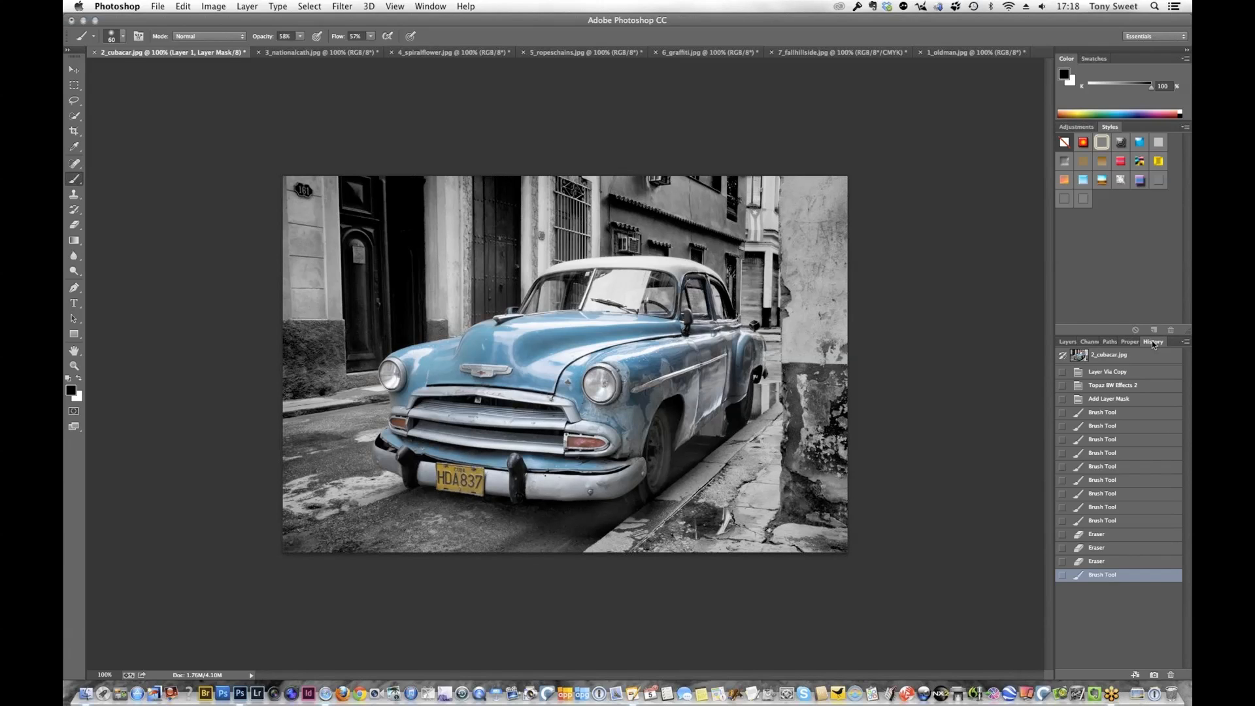
left_click(1116, 356)
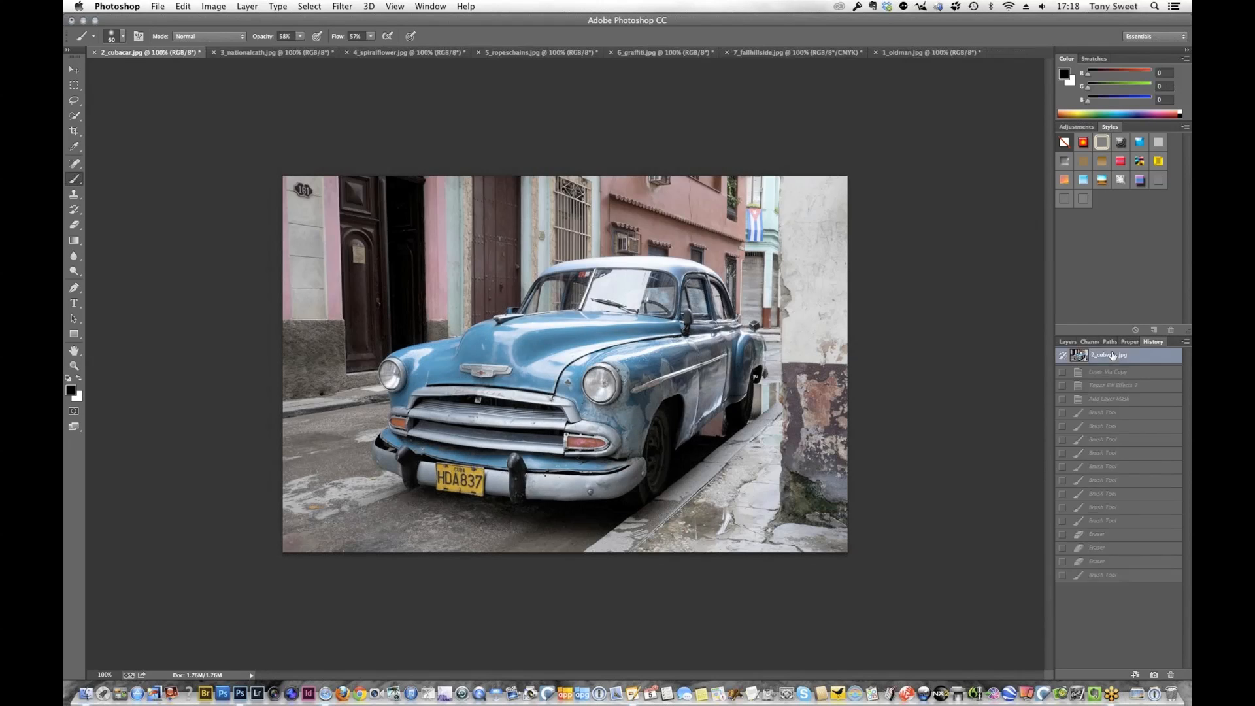
left_click(1137, 387)
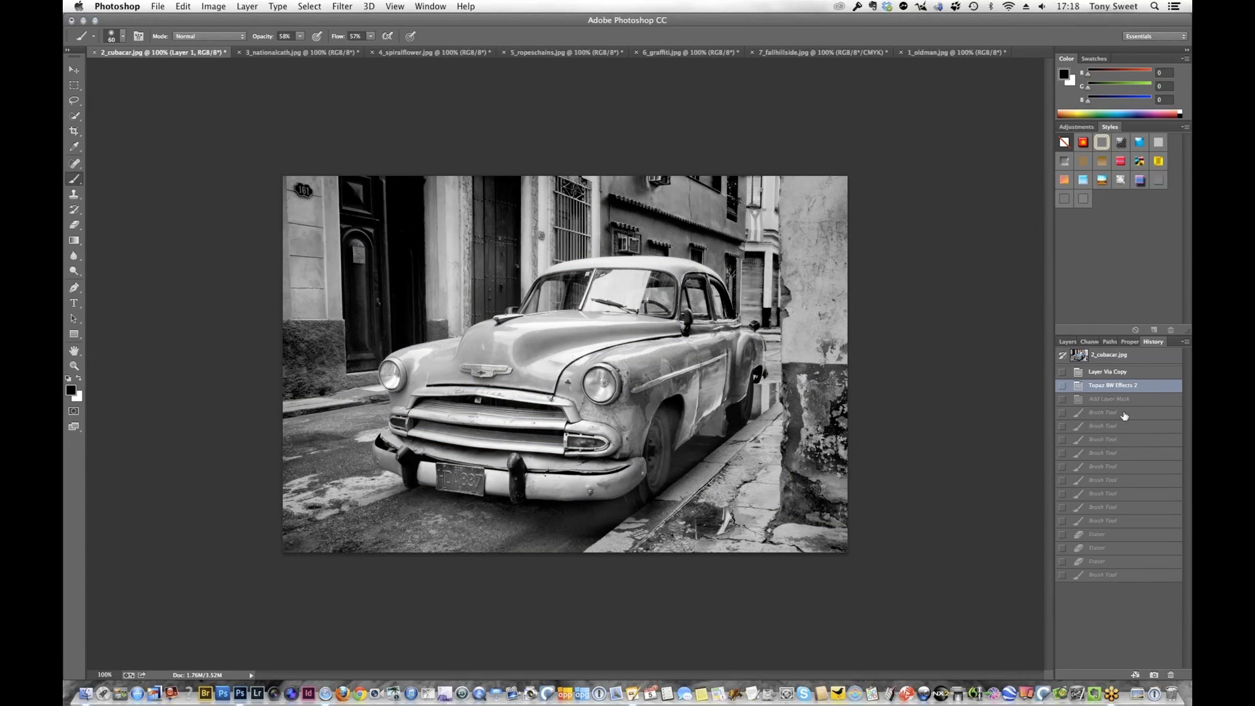
left_click(1135, 576)
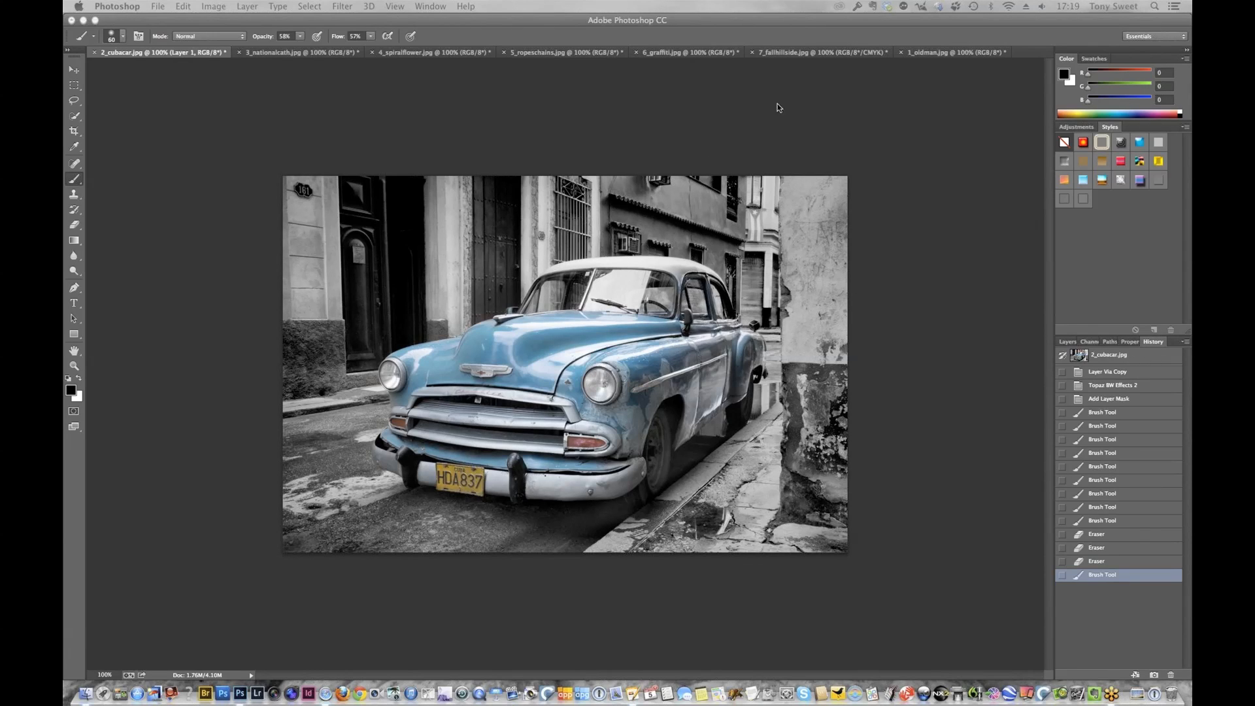
Switch to 4_spiralflower.jpg and open its background layer in the Topaz Adjust 5 filter
left_click(424, 53)
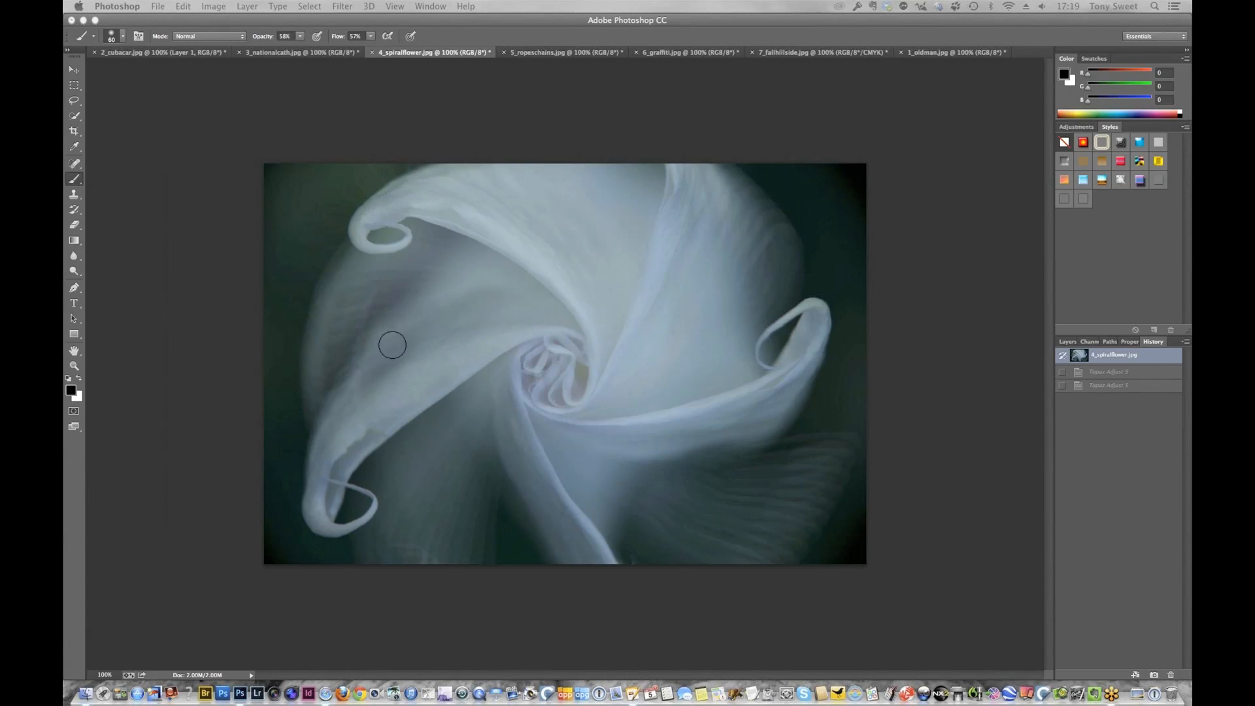
left_click(74, 70)
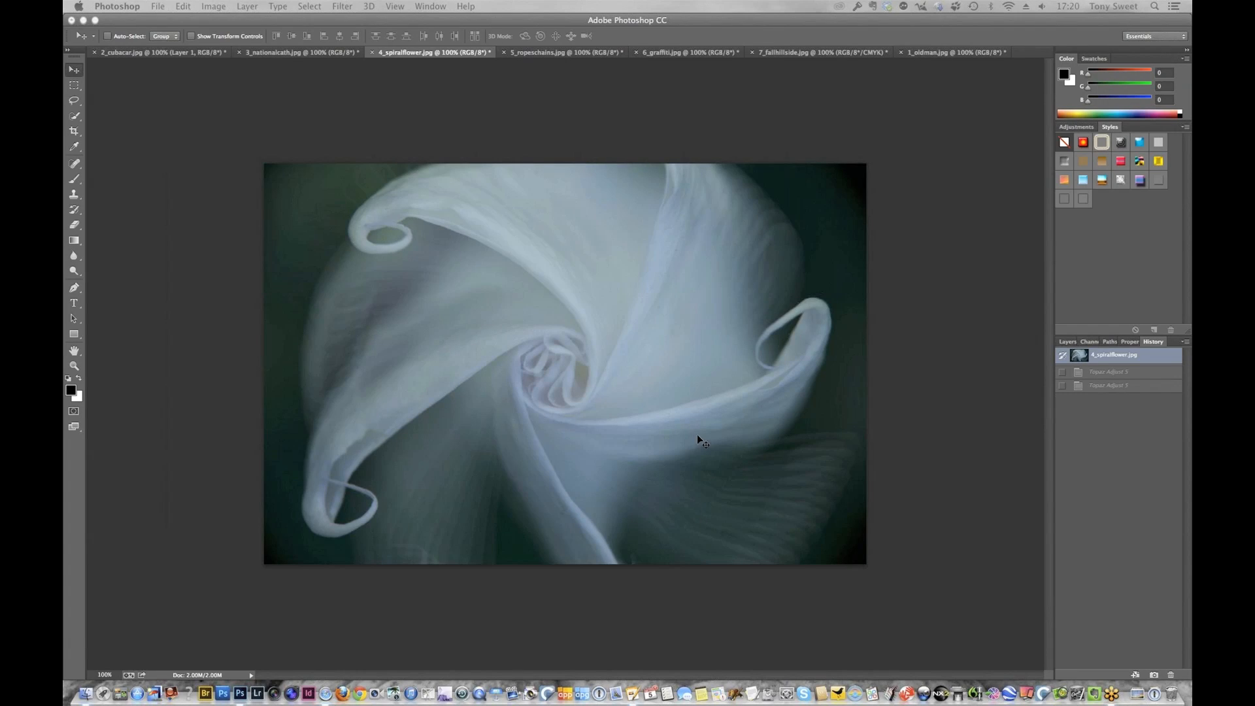
left_click(1068, 342)
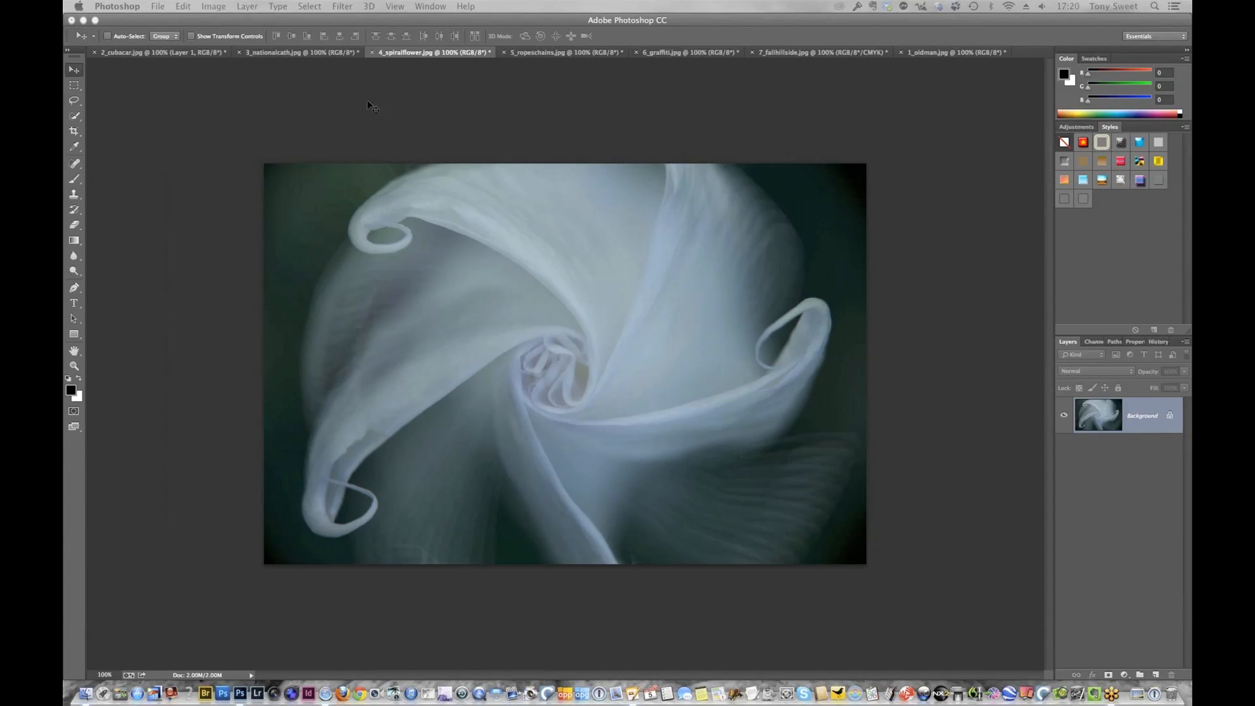
left_click(341, 7)
mouse_move(472, 450)
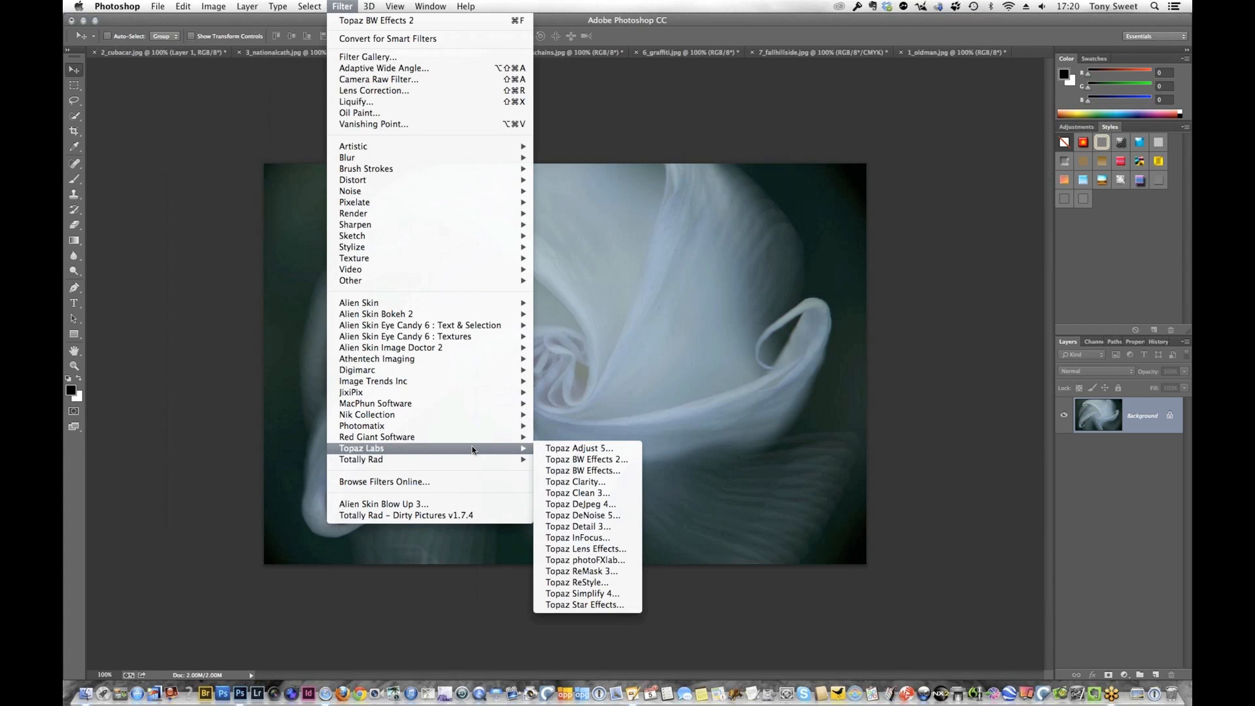
left_click(587, 450)
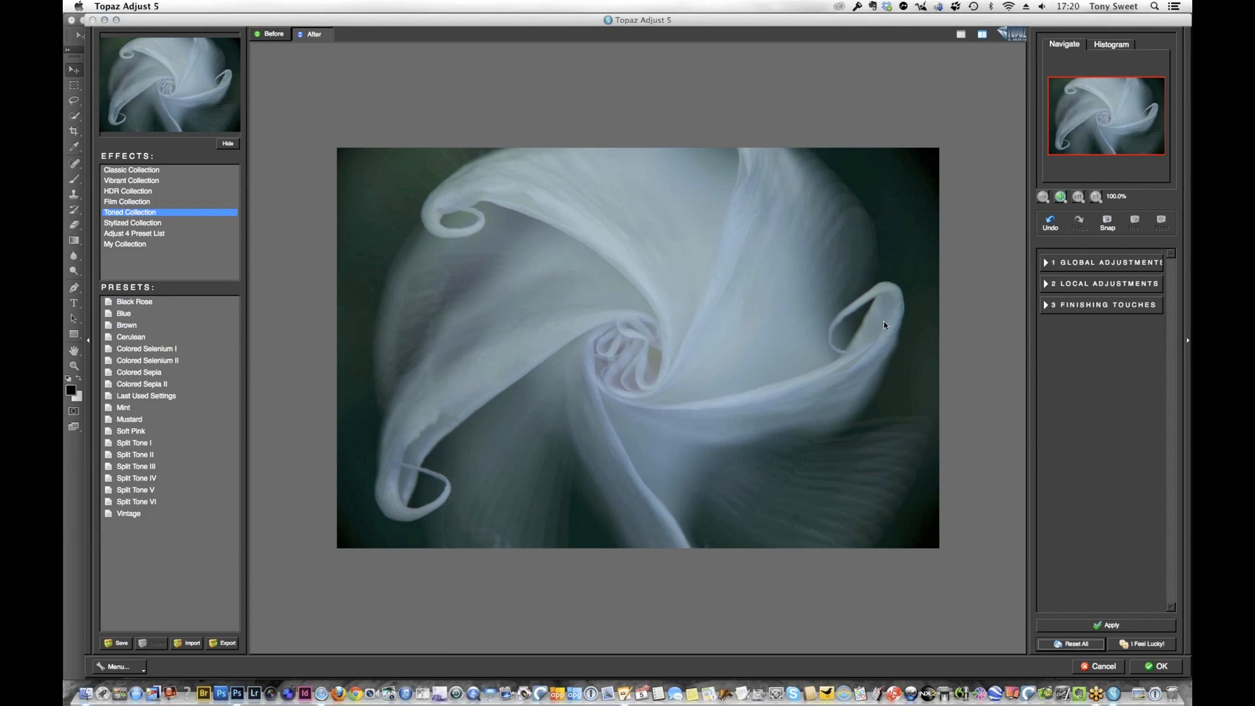
Set adaptive exposure to 0.33, regions to 13 and contrast to -2.80, and compare the flower before and after
left_click(1083, 264)
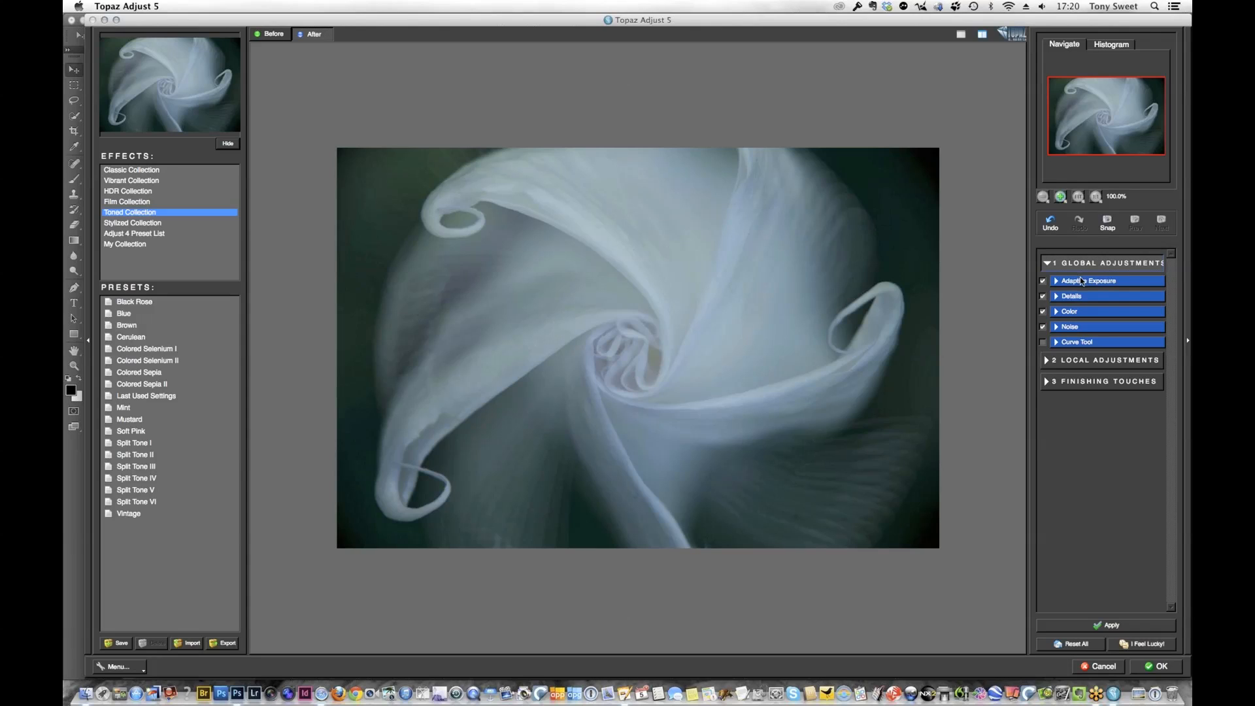
left_click(1086, 283)
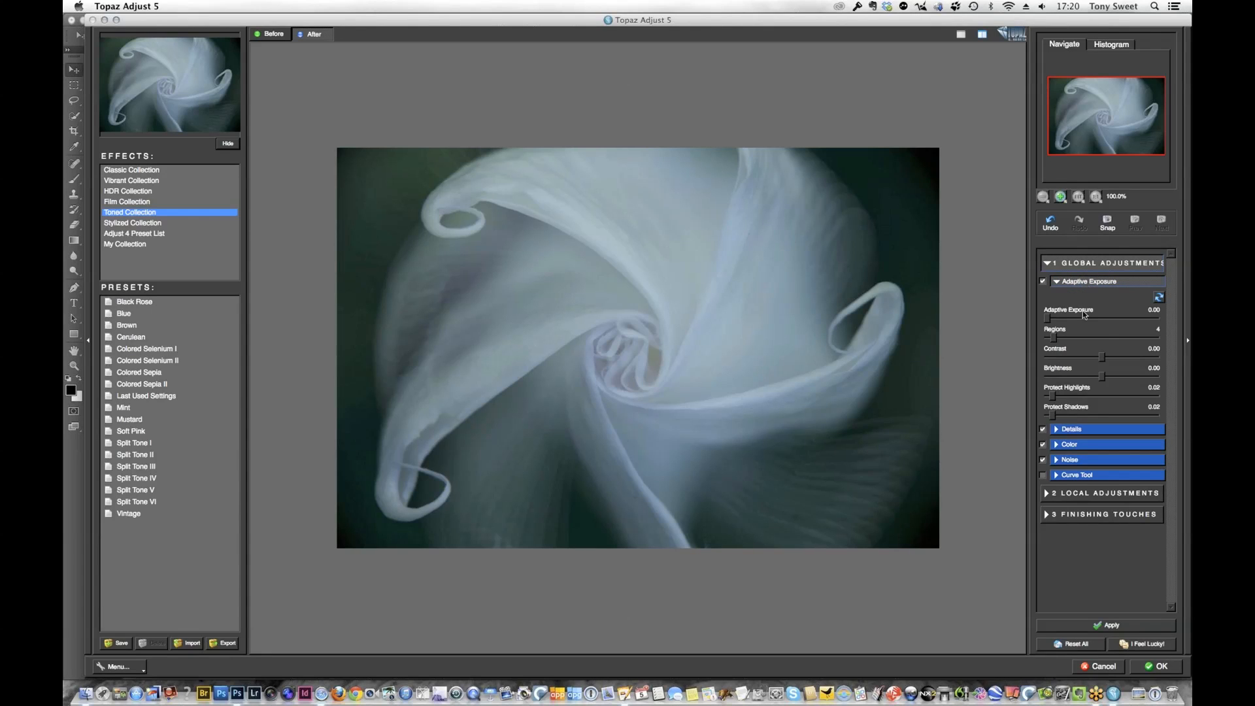
left_click(1047, 320)
left_click_drag(1048, 322, 1084, 325)
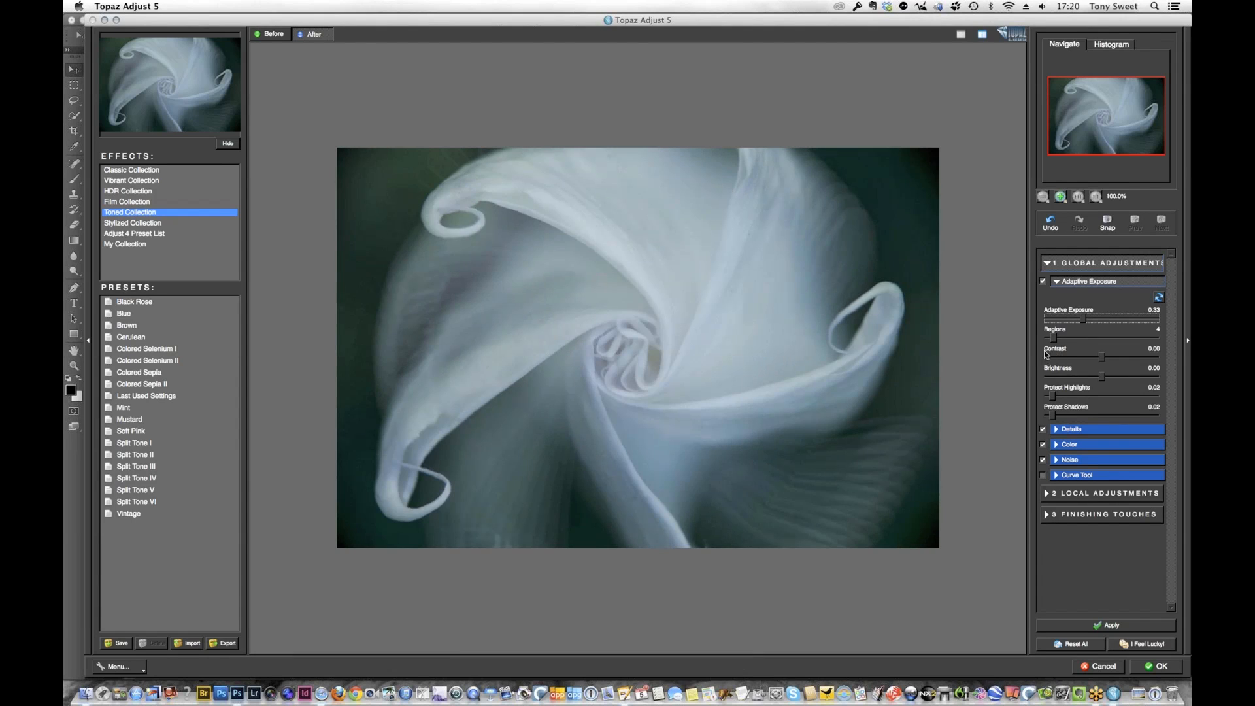
left_click_drag(1057, 336, 1067, 339)
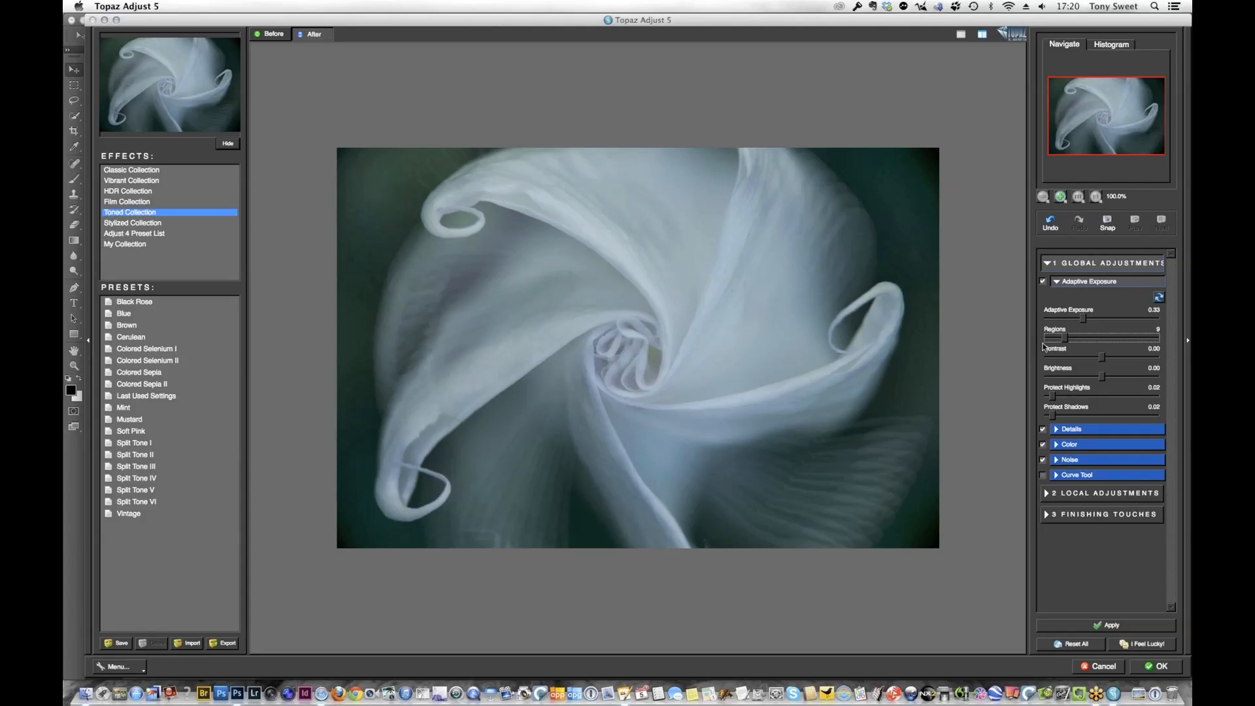
left_click_drag(1101, 356, 1075, 340)
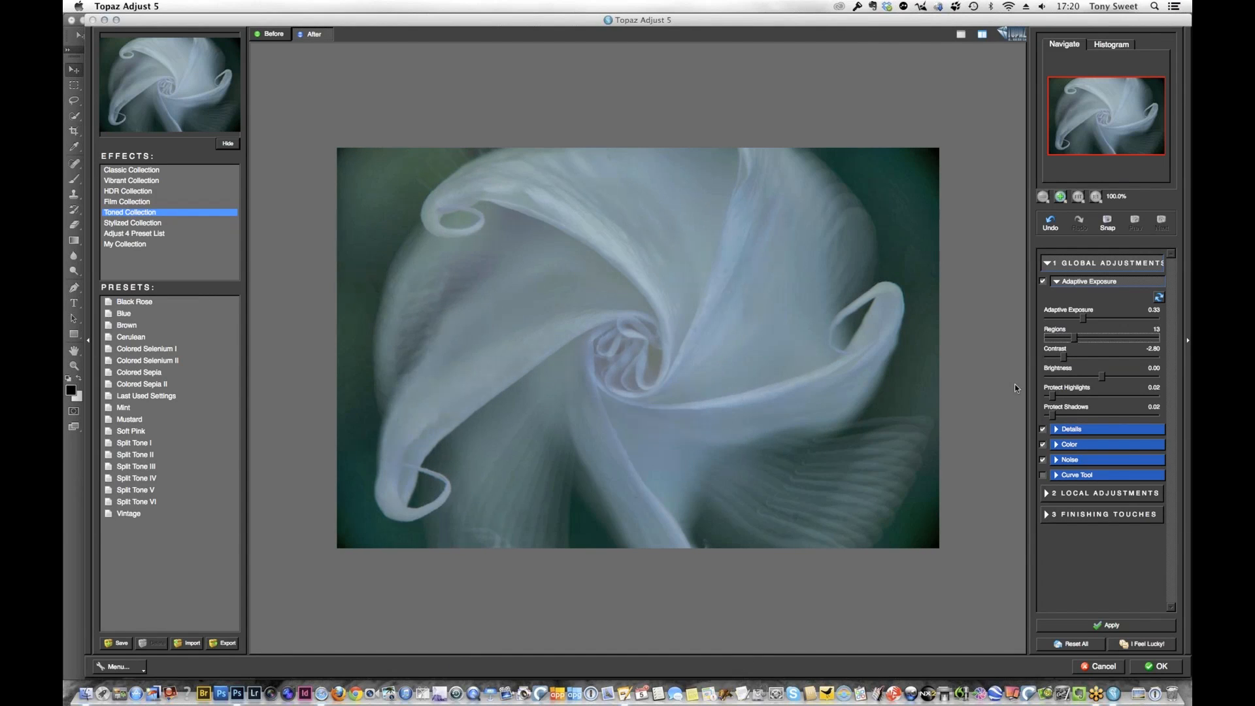
left_click(273, 34)
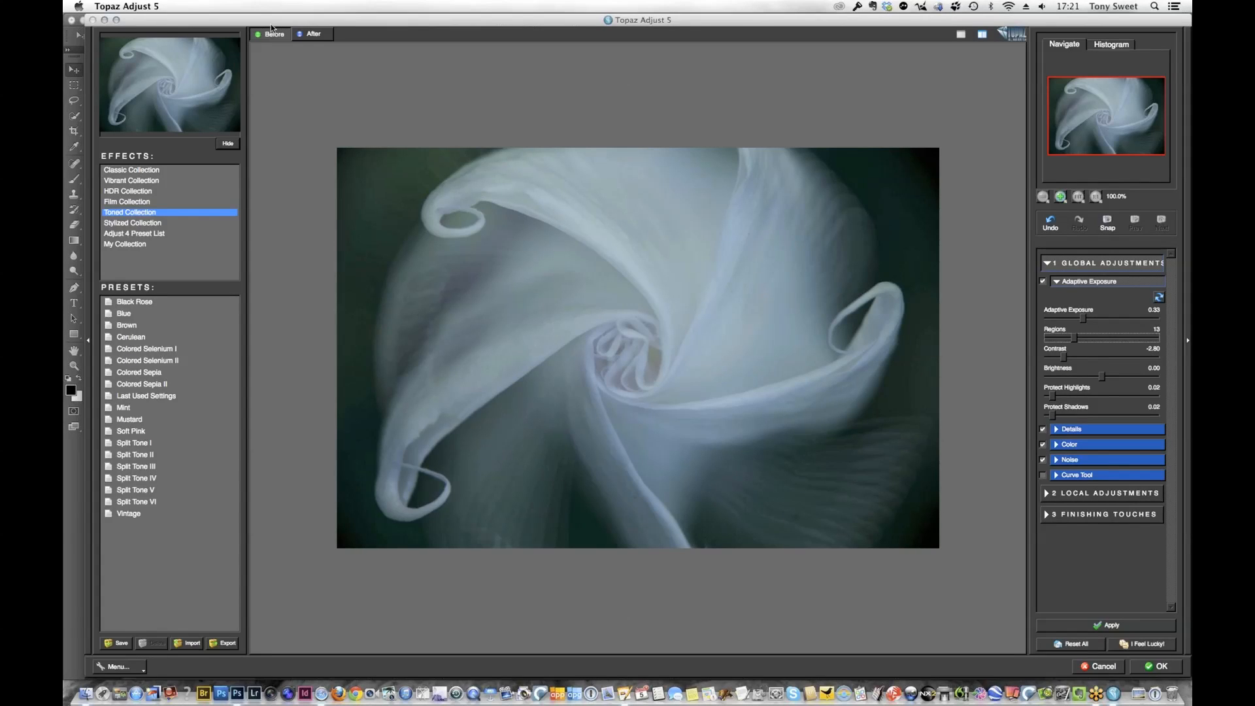
left_click(319, 36)
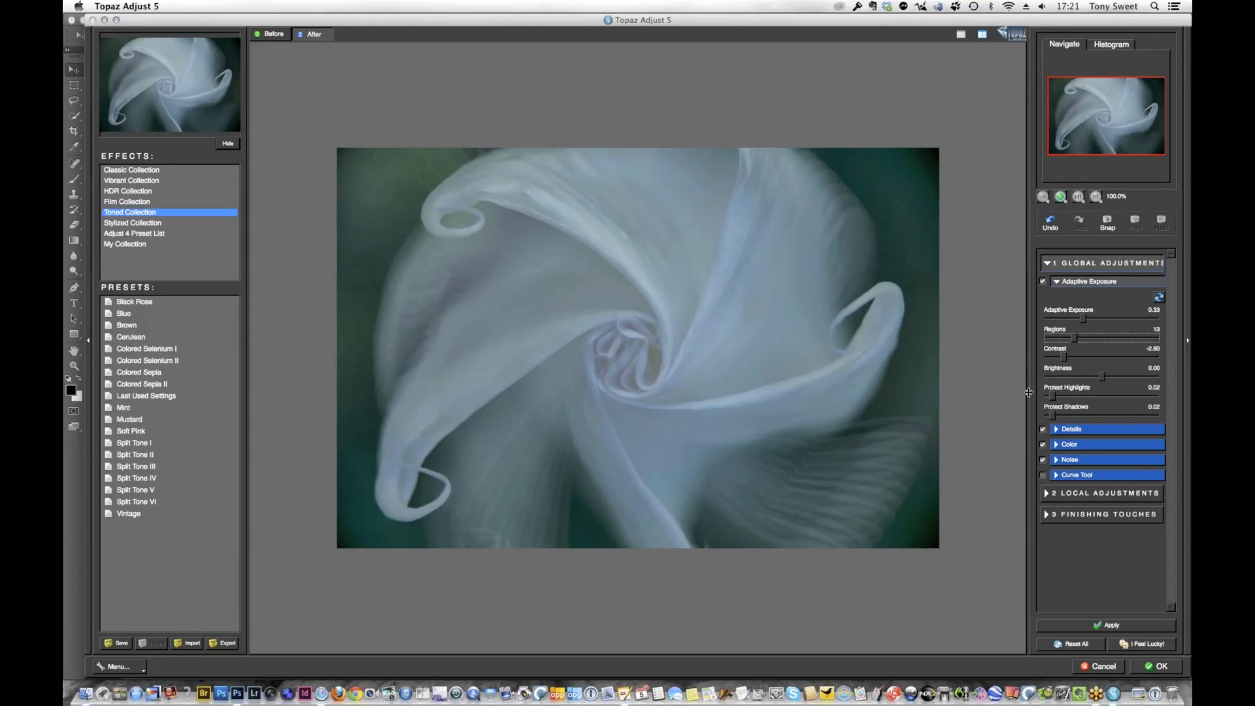
Open the Vignette settings in Finishing Touches and place the vignette center on the flower's spiral core
left_click(1108, 516)
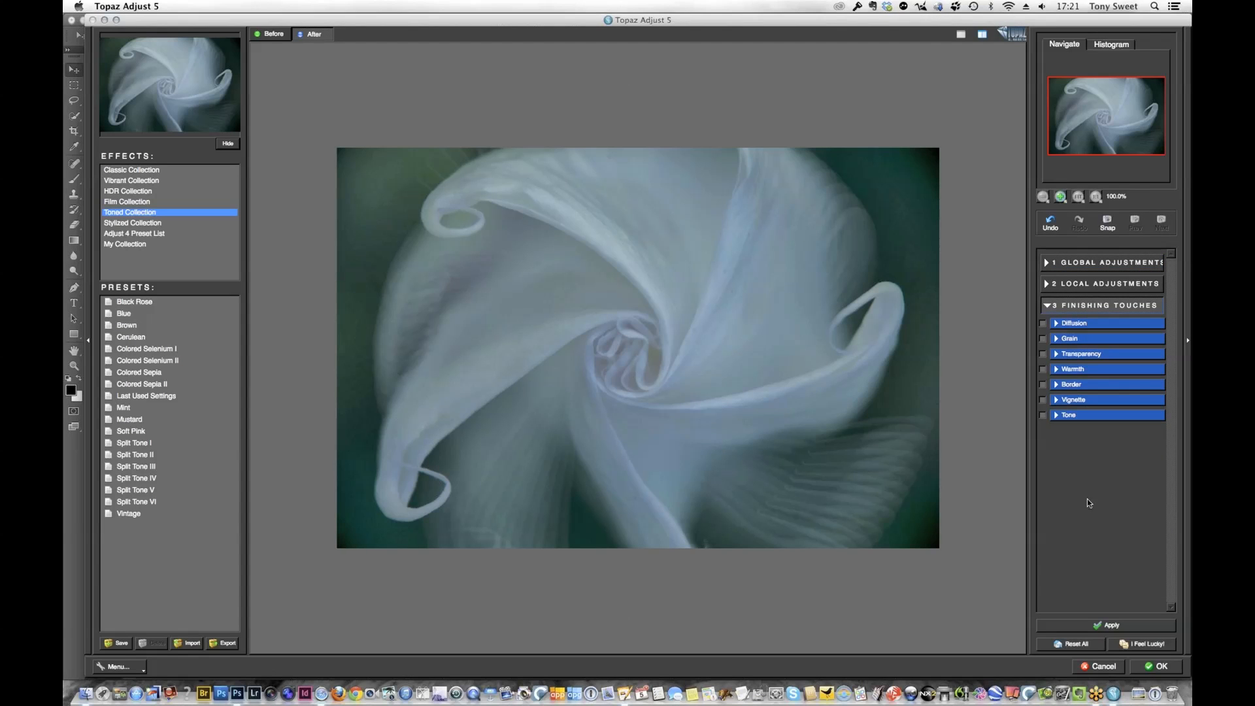
left_click(1091, 400)
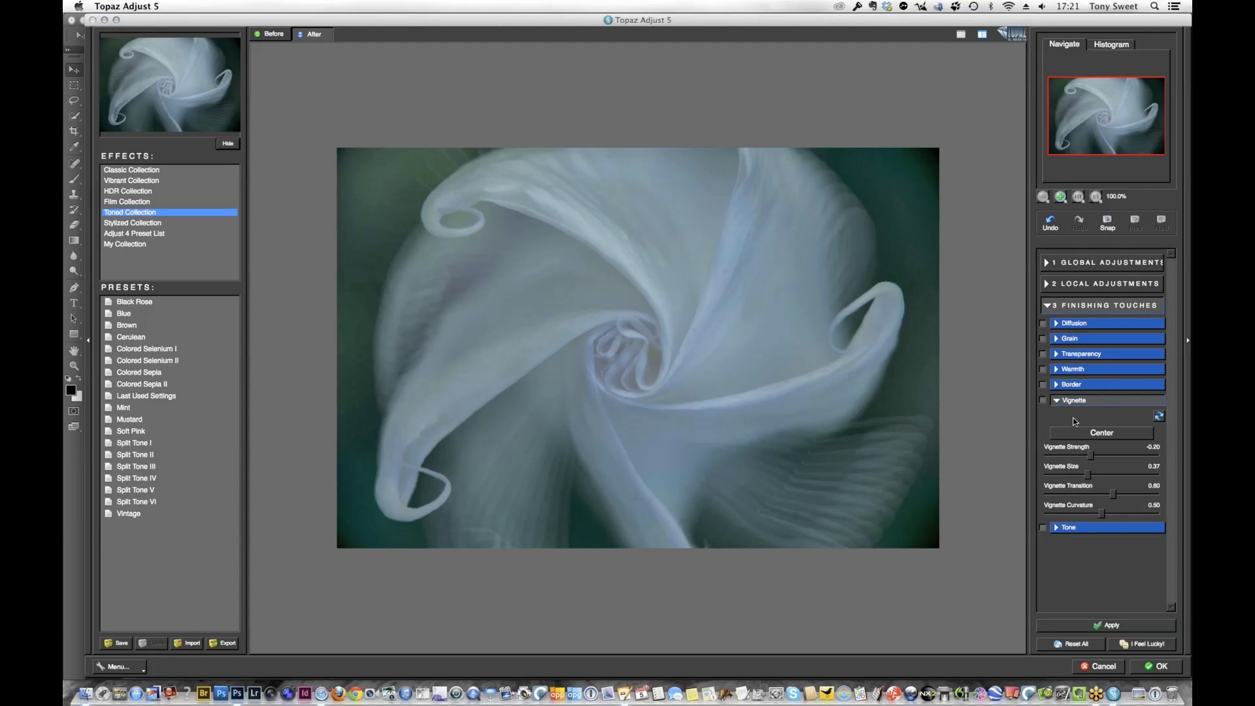
left_click(1103, 432)
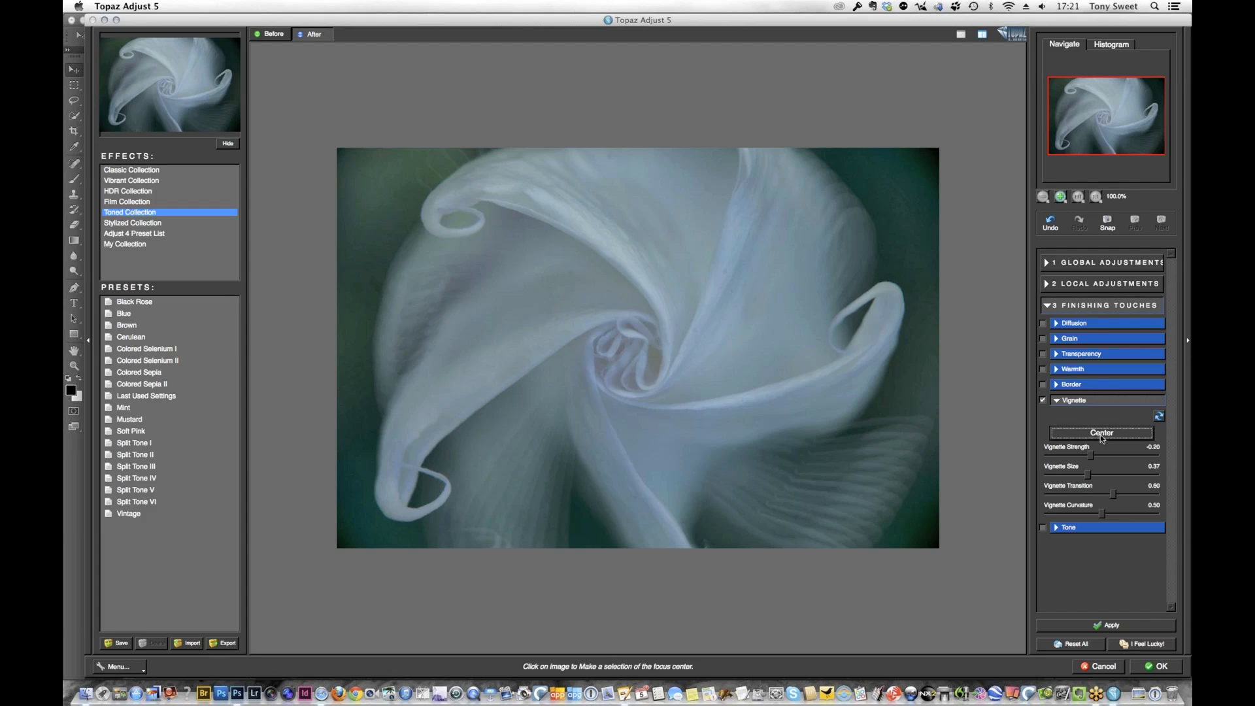
left_click(635, 350)
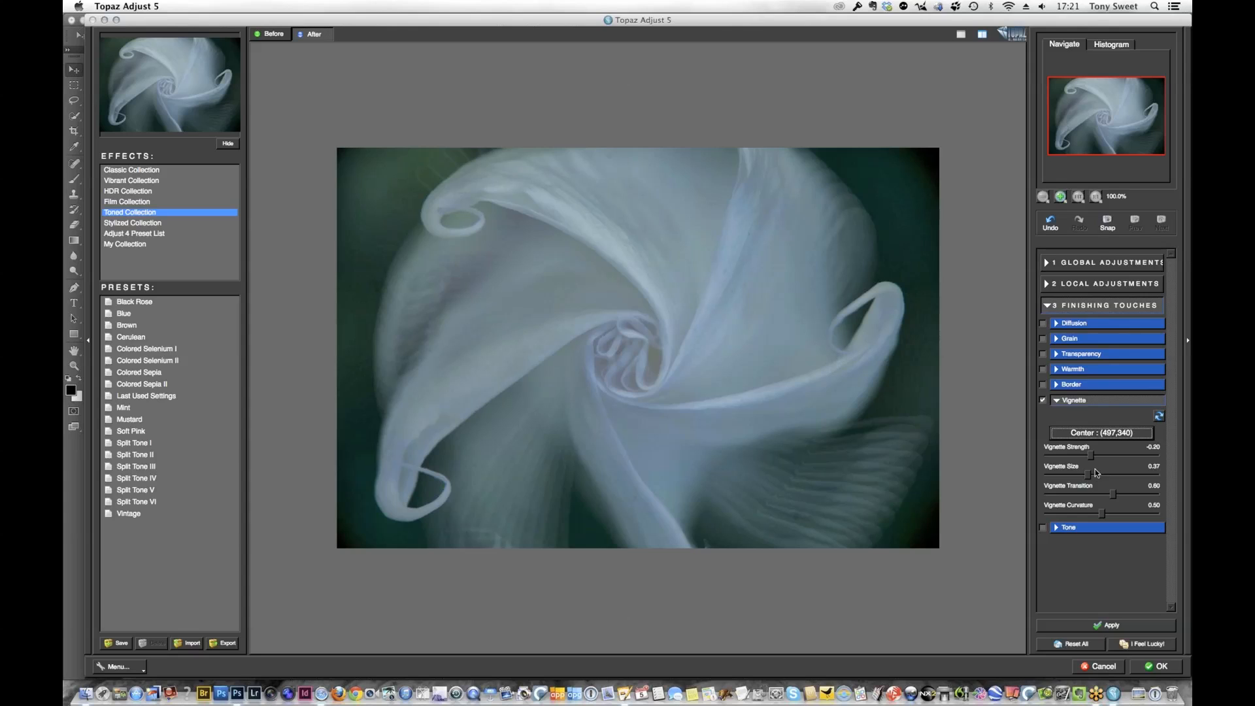
Set the vignette strength to -0.71, size to 0.38 and transition to 0.72, and raise the curvature to its maximum
left_click_drag(1090, 455, 1063, 453)
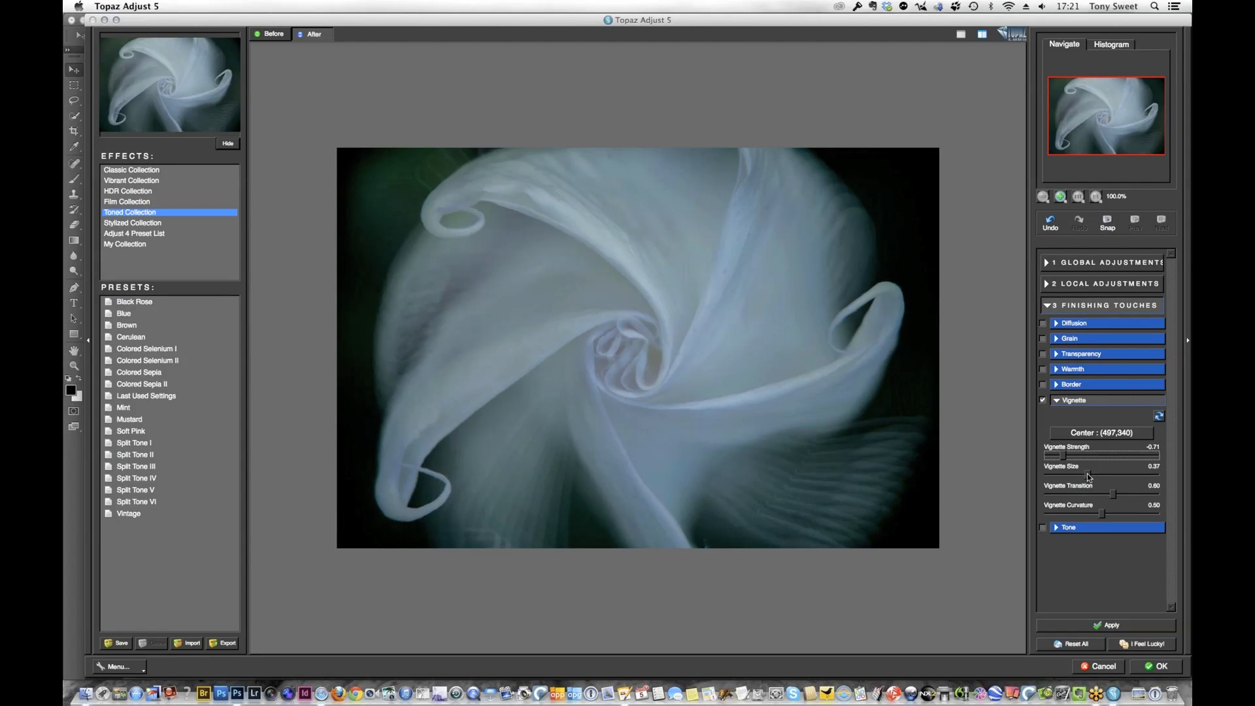
left_click_drag(1088, 476, 1123, 479)
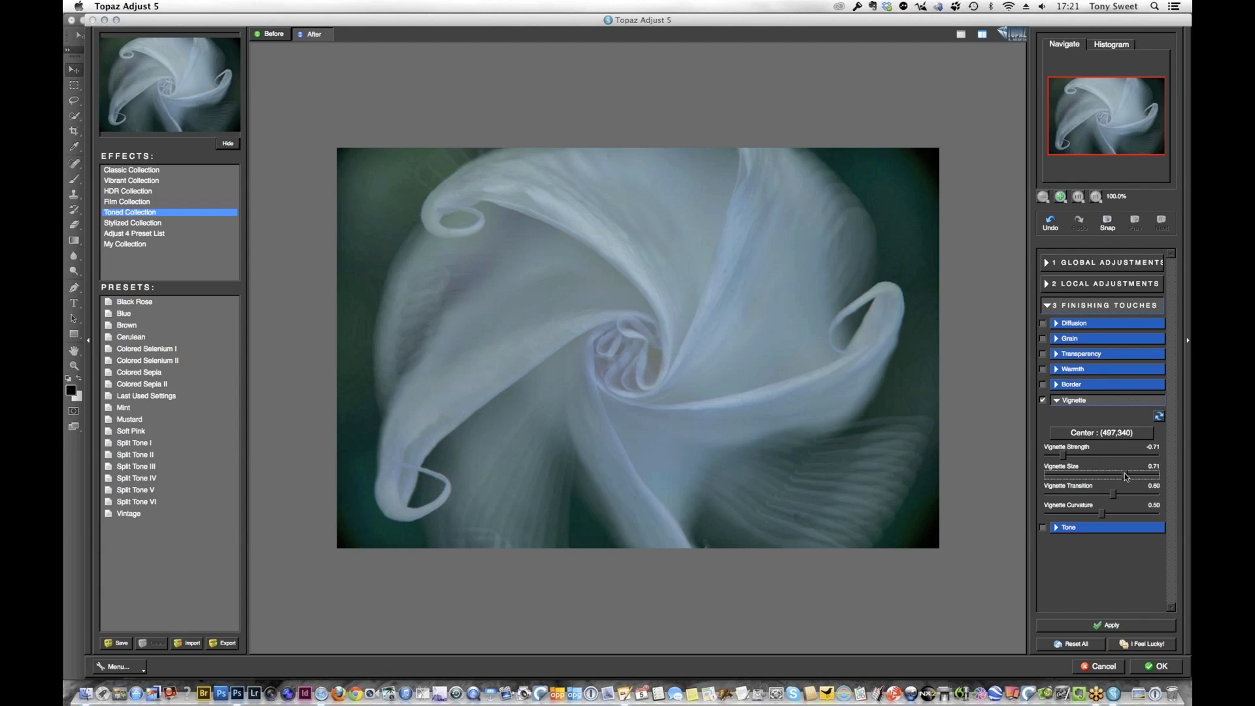
left_click_drag(1124, 476, 1087, 479)
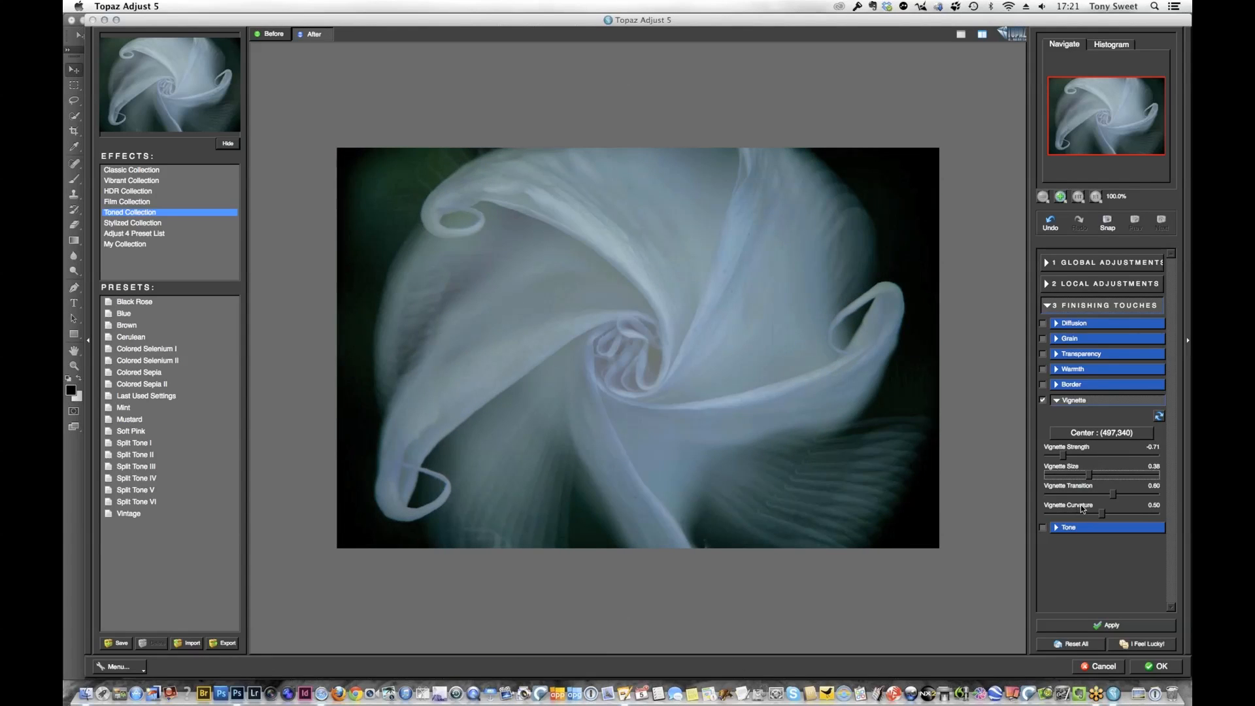
left_click(1114, 495)
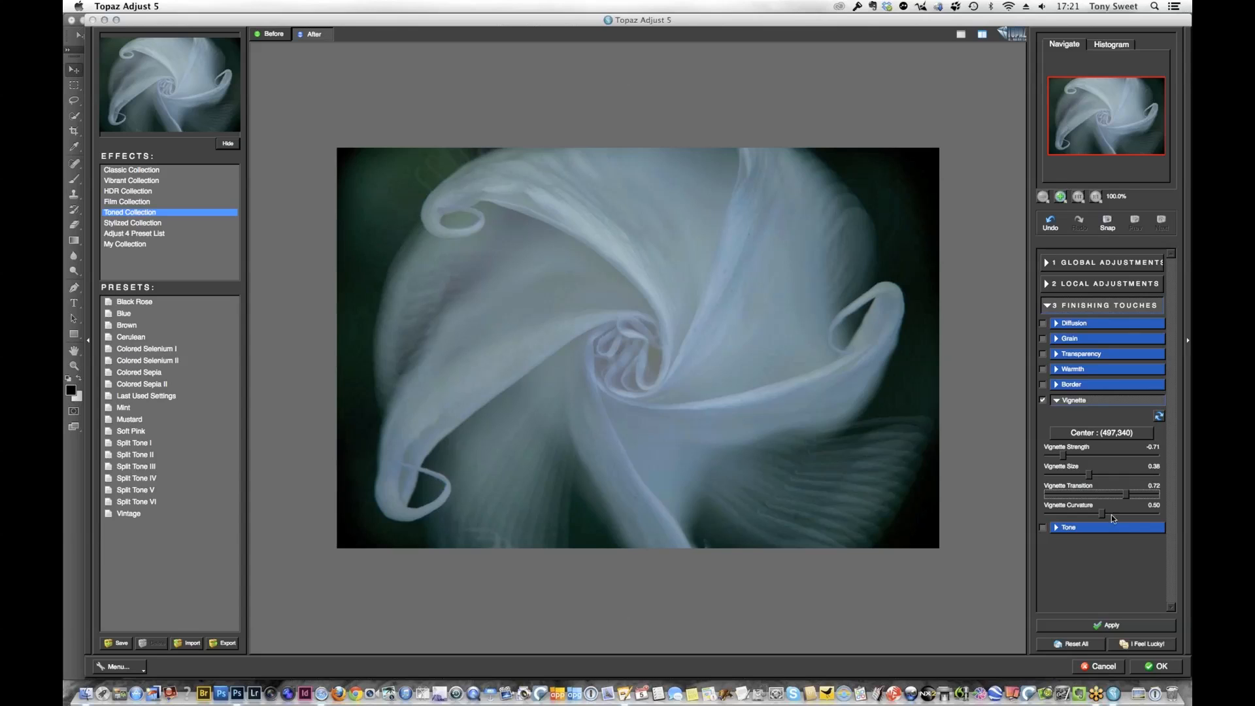
left_click_drag(1102, 514, 1175, 511)
Desaturate the flower completely by setting Saturation to 0.00 in the global Color adjustments
left_click(1088, 264)
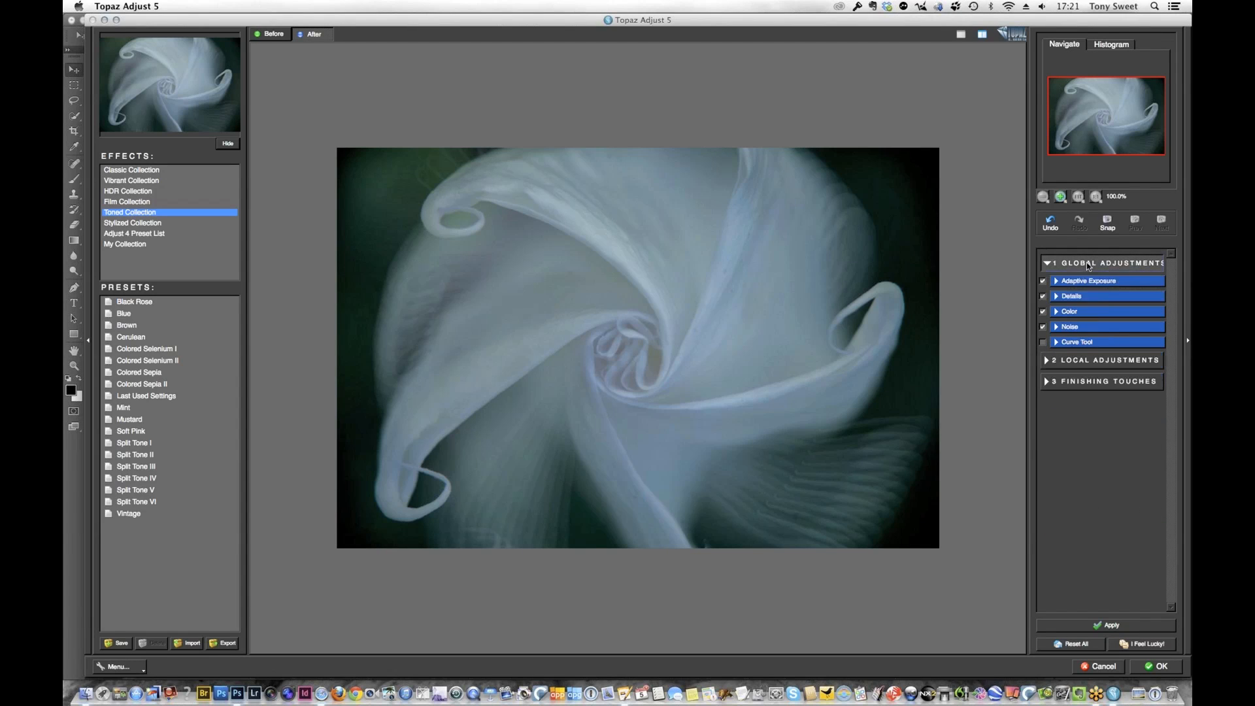
left_click(1088, 312)
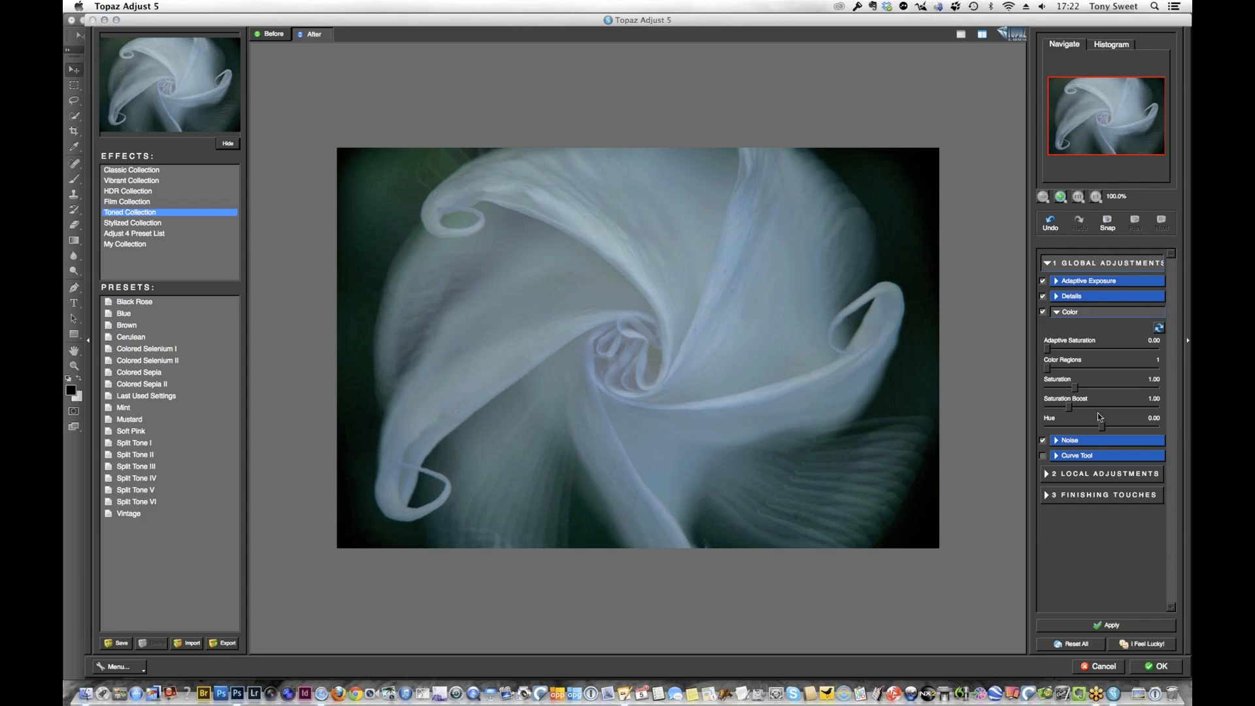
left_click_drag(1075, 387, 1046, 388)
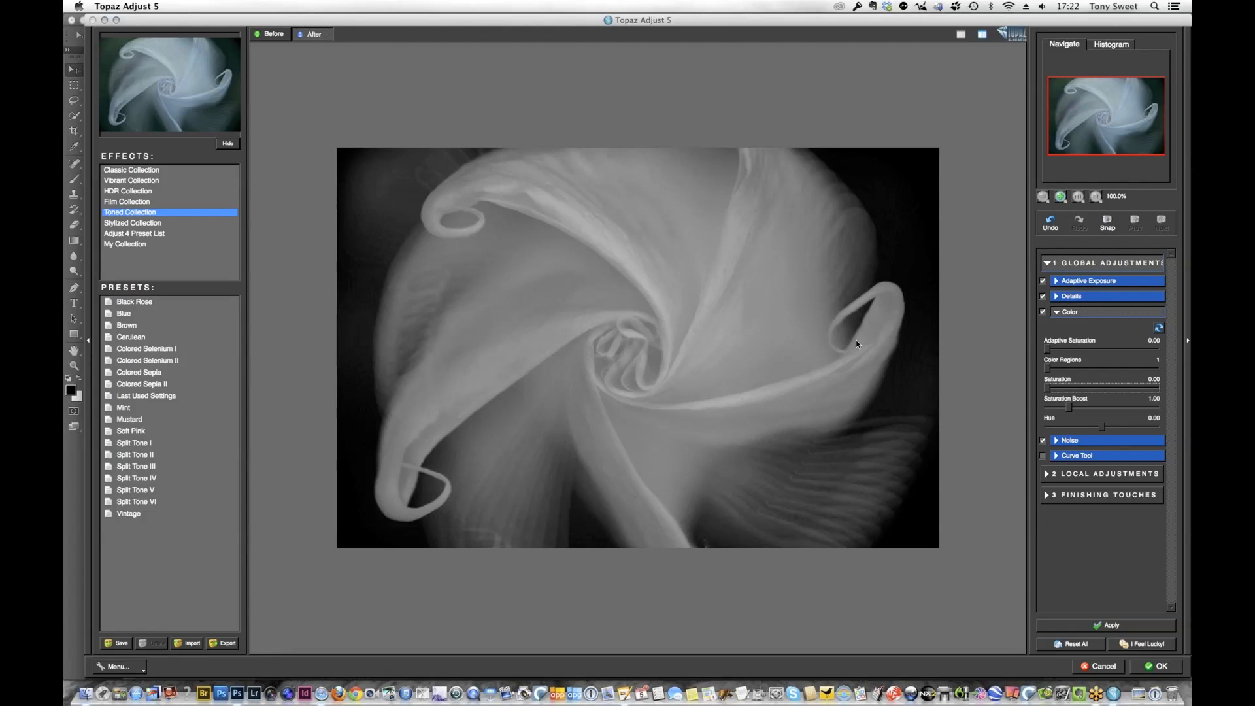
In the Adaptive Exposure settings, set brightness to 0.13 and both highlight and shadow protection to 0.00
left_click(1109, 281)
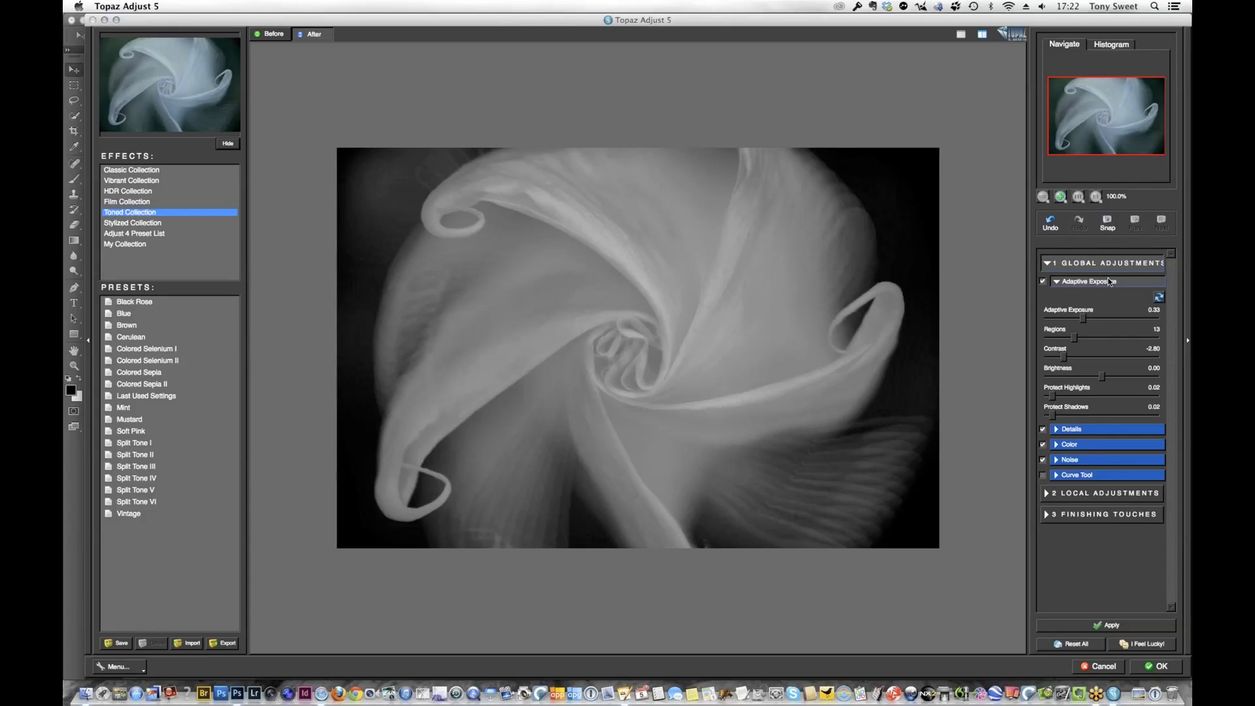
left_click(1102, 379)
left_click_drag(1102, 379, 1103, 387)
left_click_drag(1053, 399, 1047, 398)
left_click_drag(1052, 416, 1028, 417)
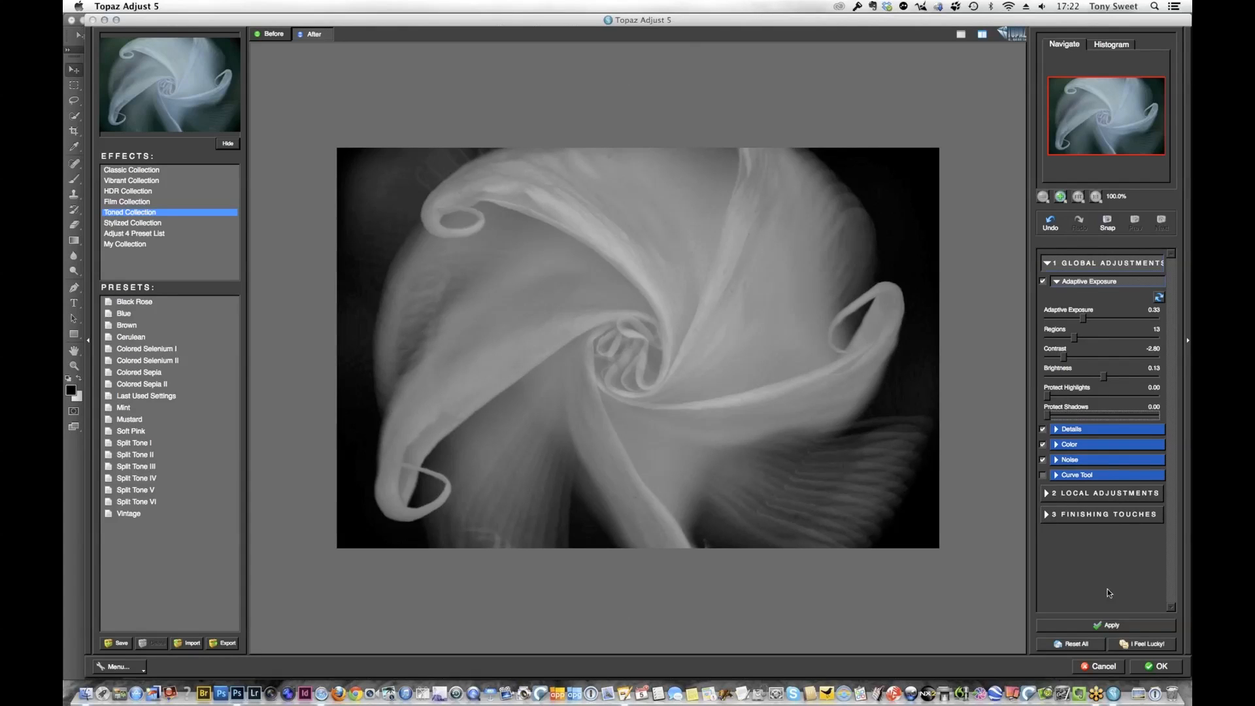
Apply the Topaz Adjust 5 result and compare it with the original spiral flower in the history, ending on the adjusted state
left_click(1169, 668)
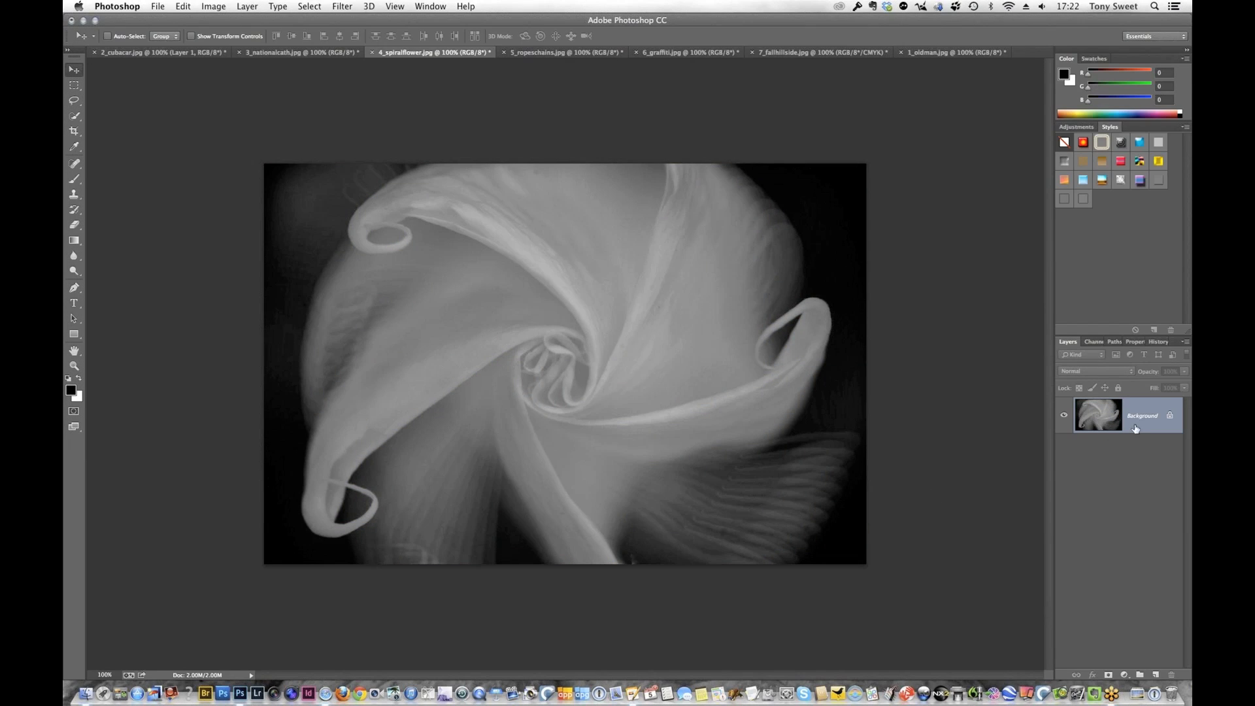
left_click(1157, 341)
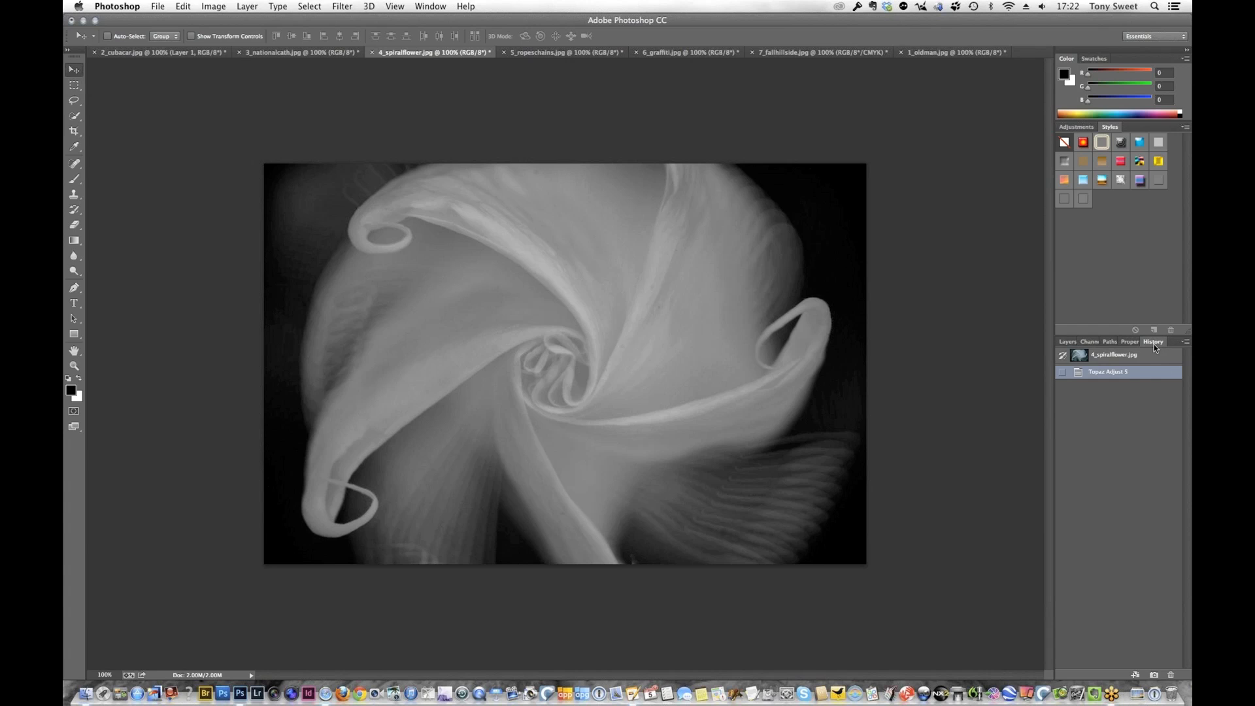
left_click(1113, 356)
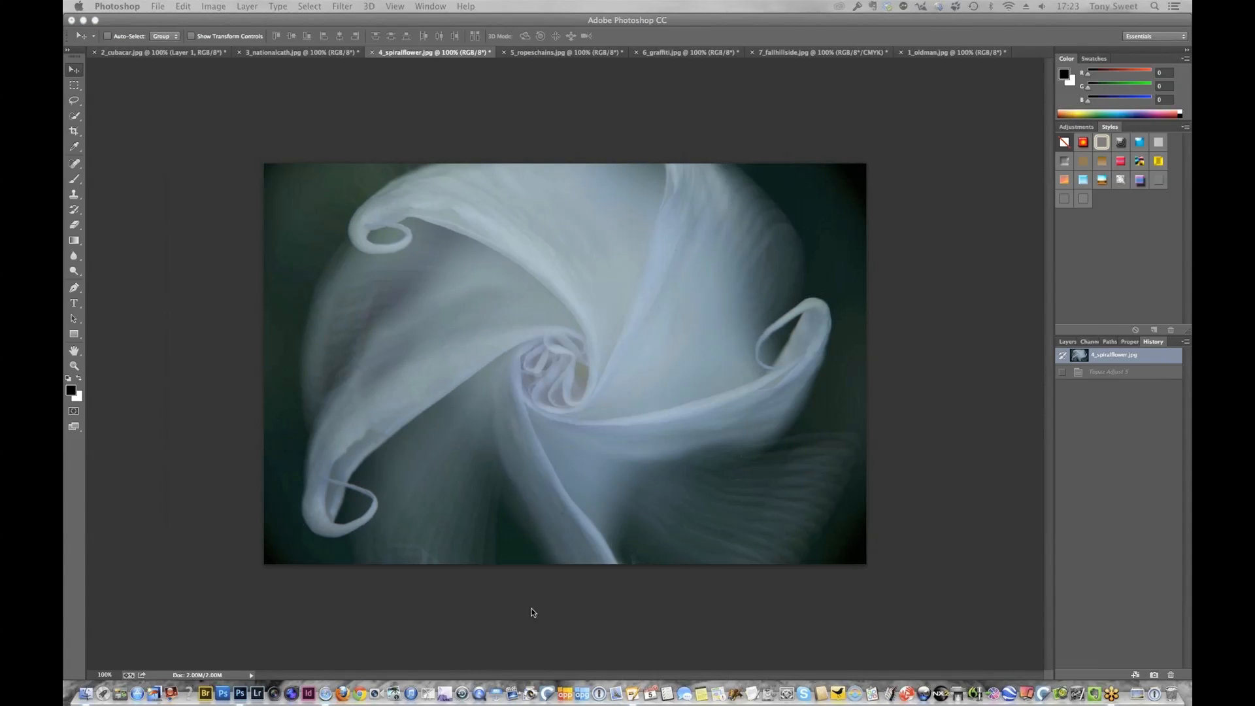
left_click(1121, 374)
left_click(1120, 373)
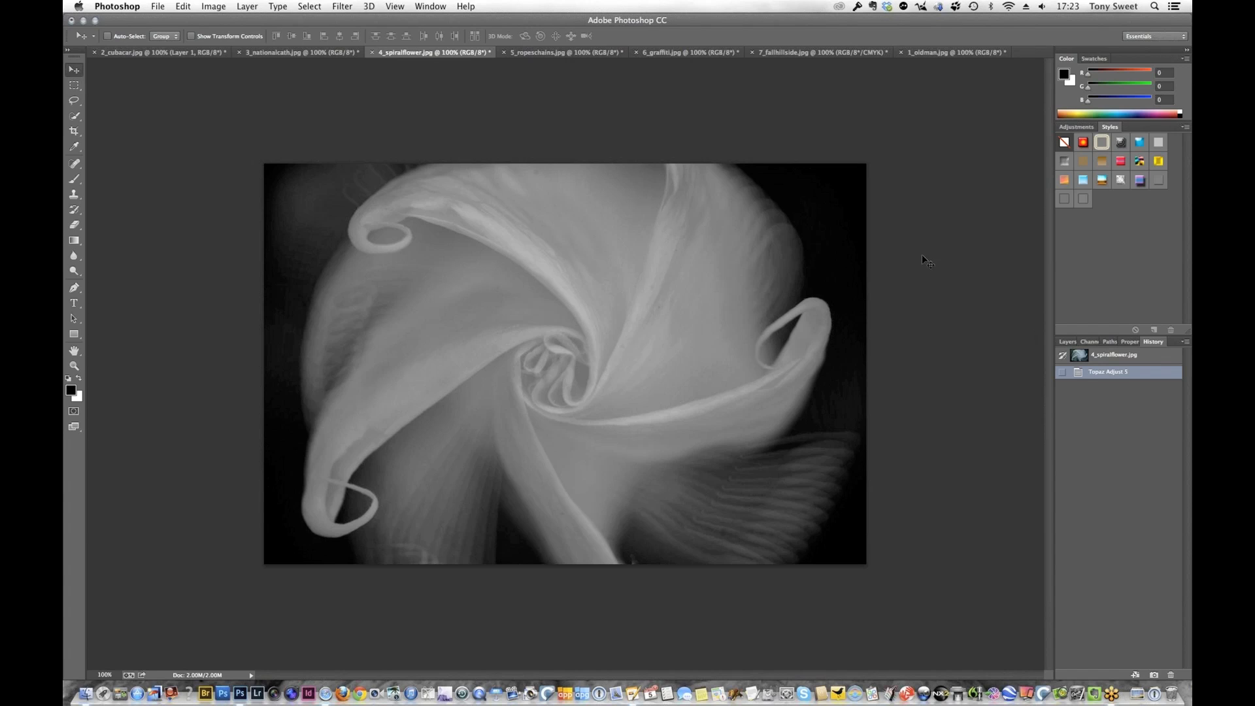
Switch to 5_ropeschains.jpg, duplicate its background layer and open the copy in Topaz Detail 3
left_click(564, 54)
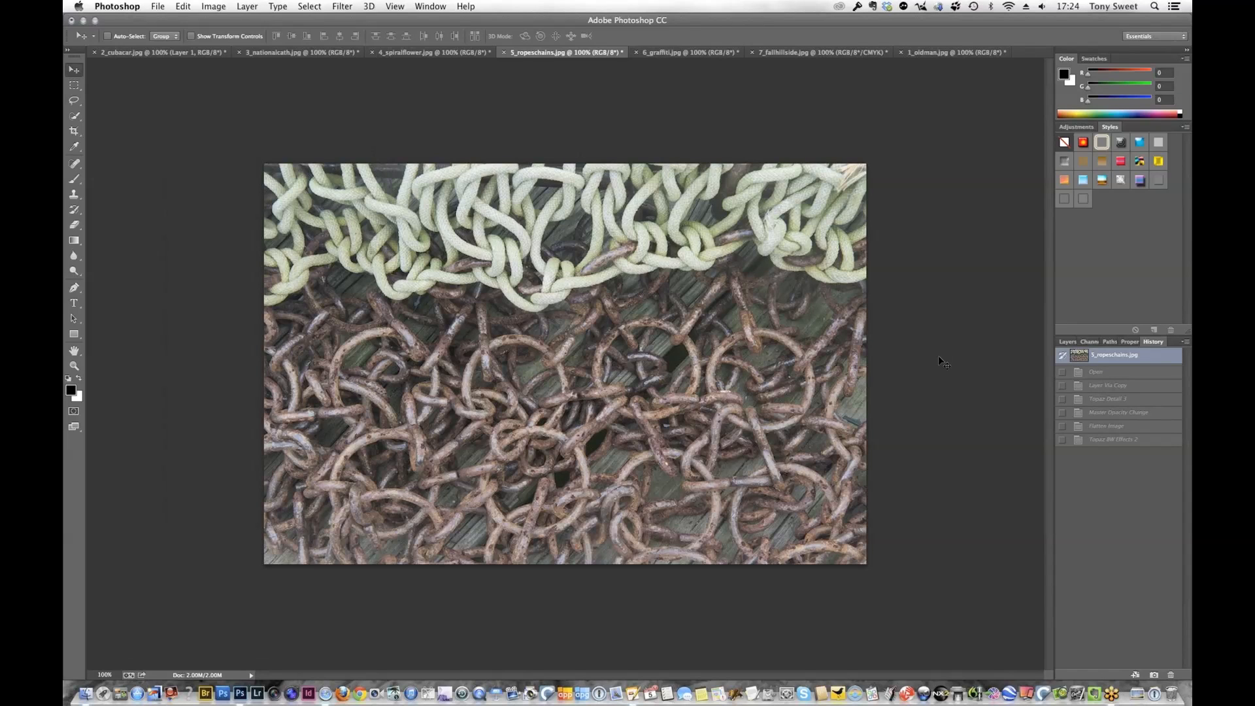
left_click(1070, 342)
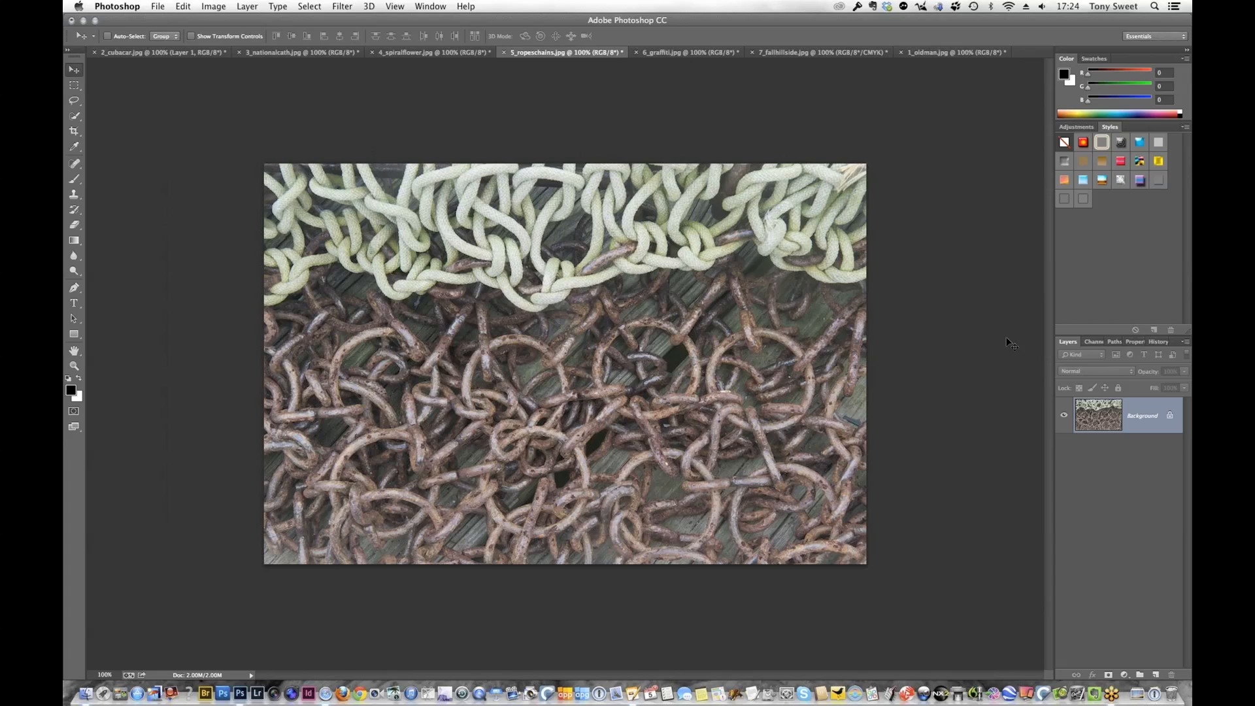
key("super+j")
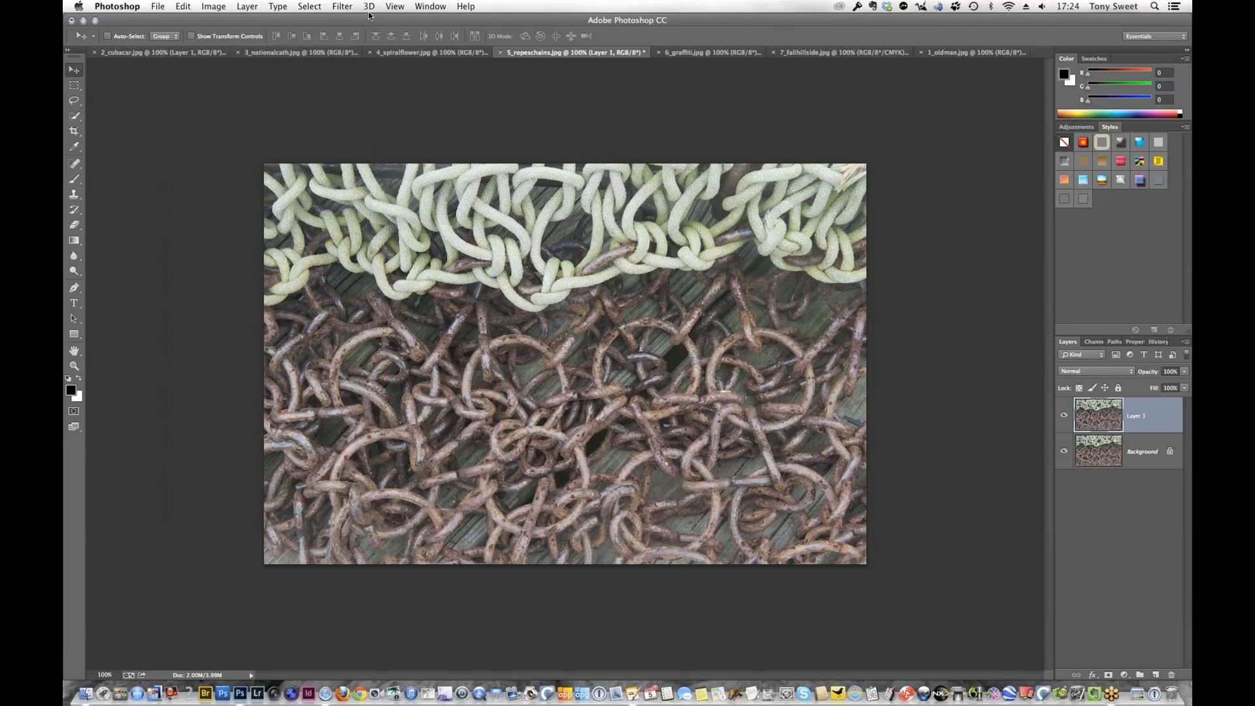
left_click(342, 7)
mouse_move(463, 450)
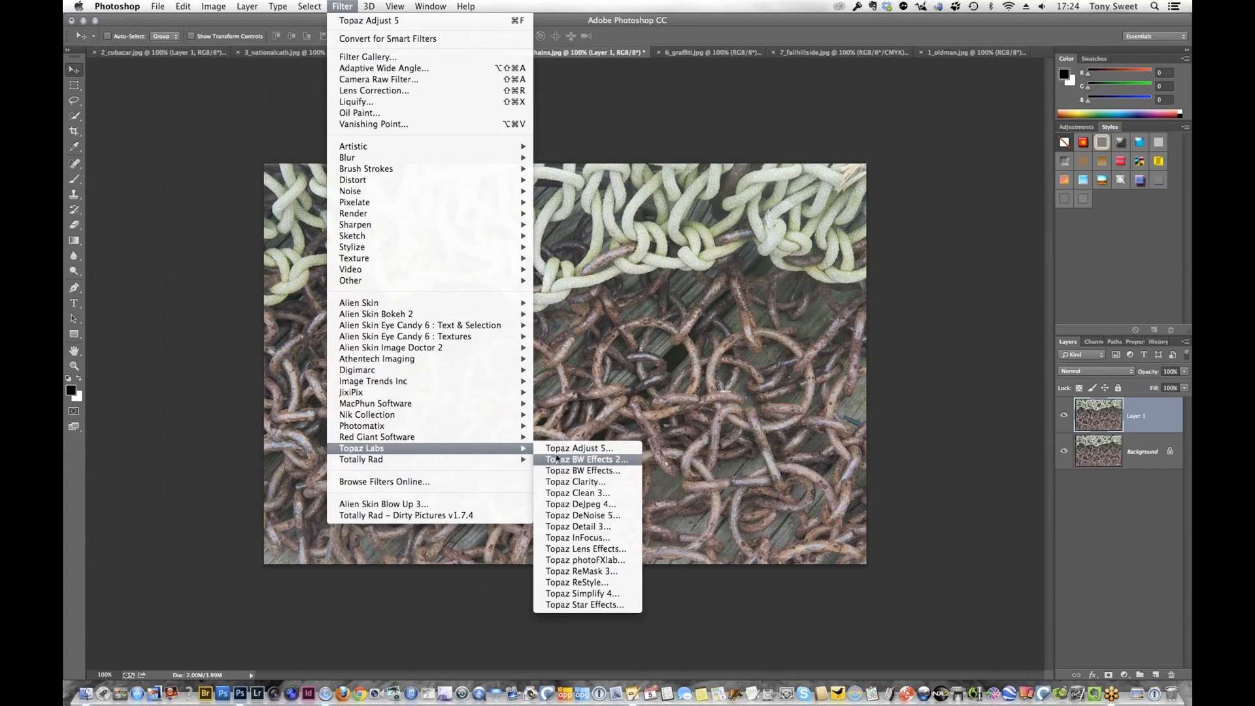
left_click(598, 530)
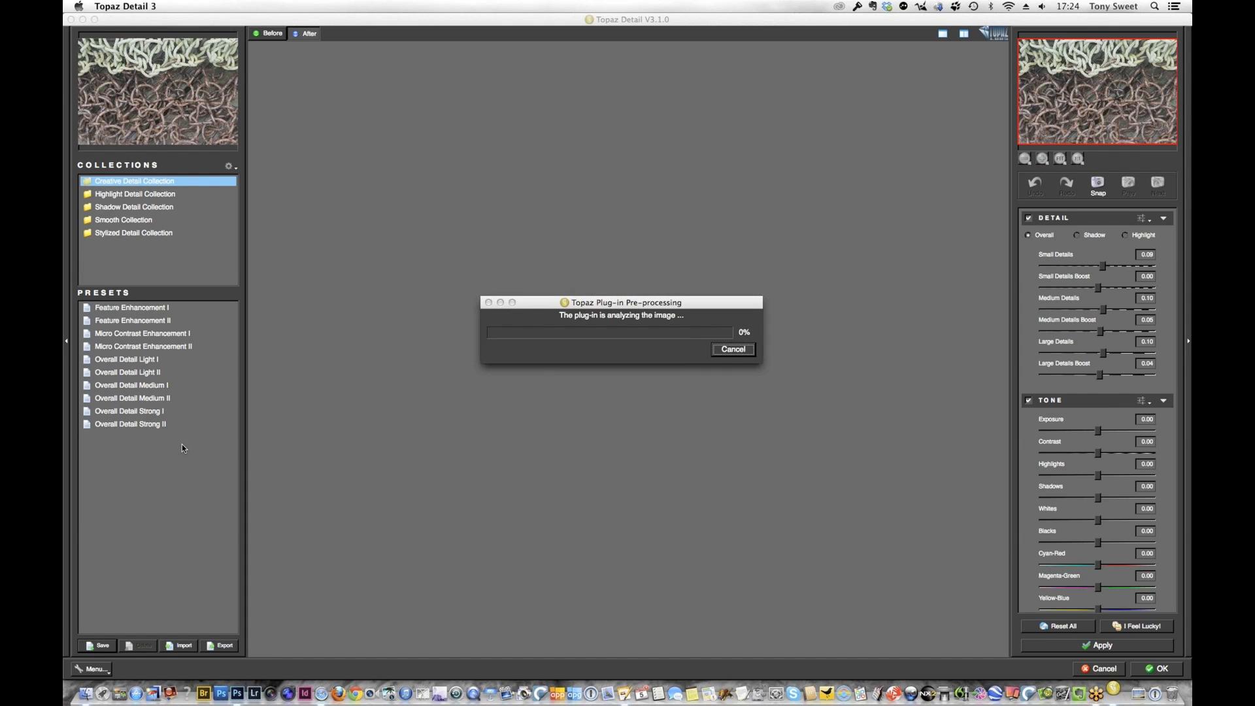
Compare the Overall Detail Medium II and Strong I presets, apply Medium II with a slightly adjusted Small Details amount, and return to Photoshop
left_click(178, 400)
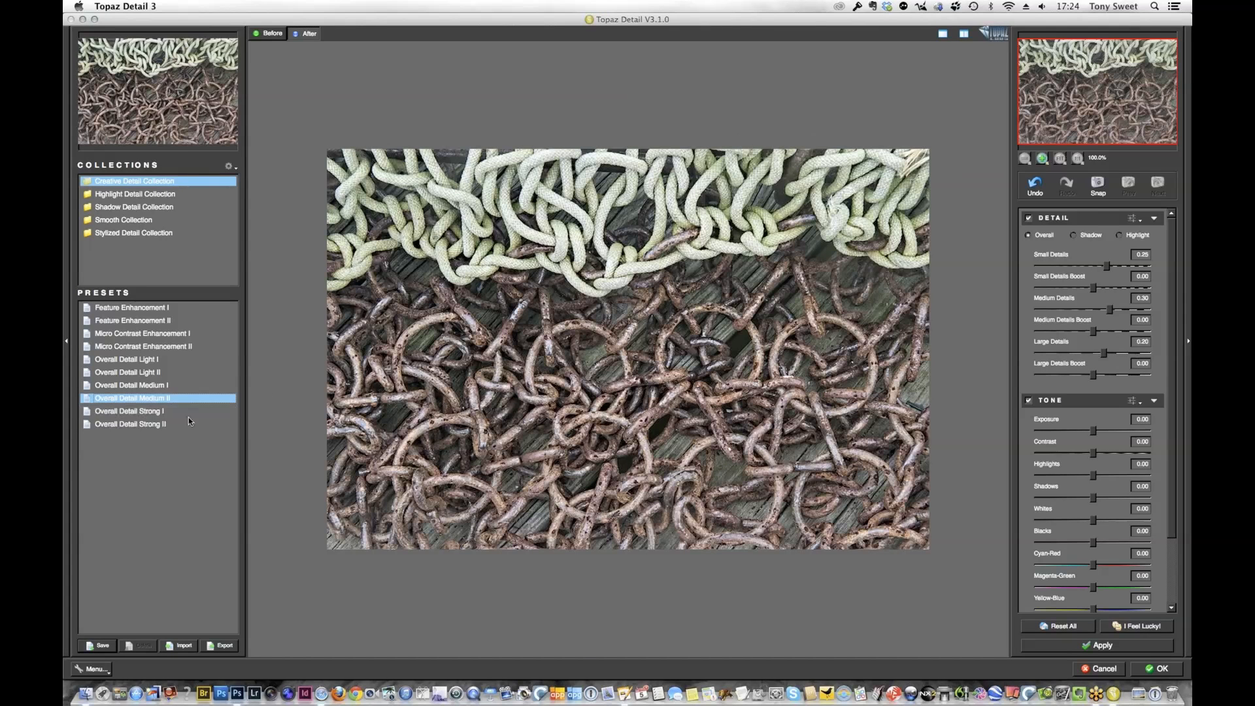
left_click(152, 411)
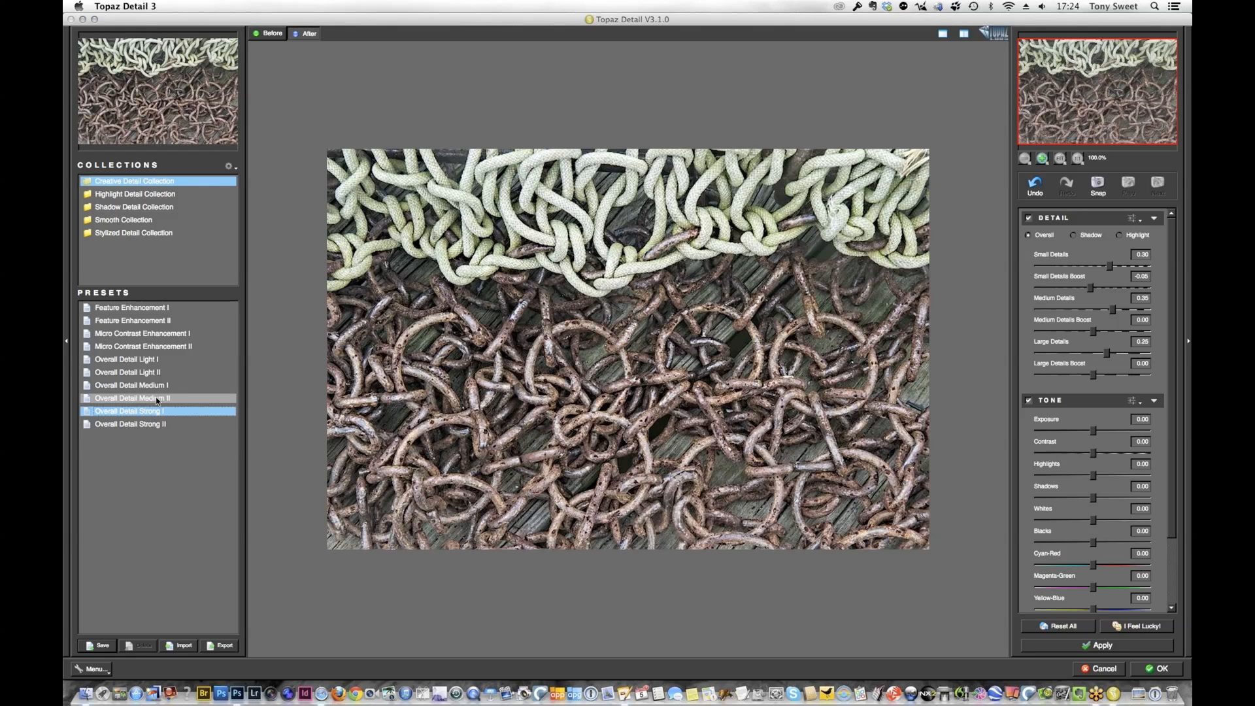
left_click(155, 397)
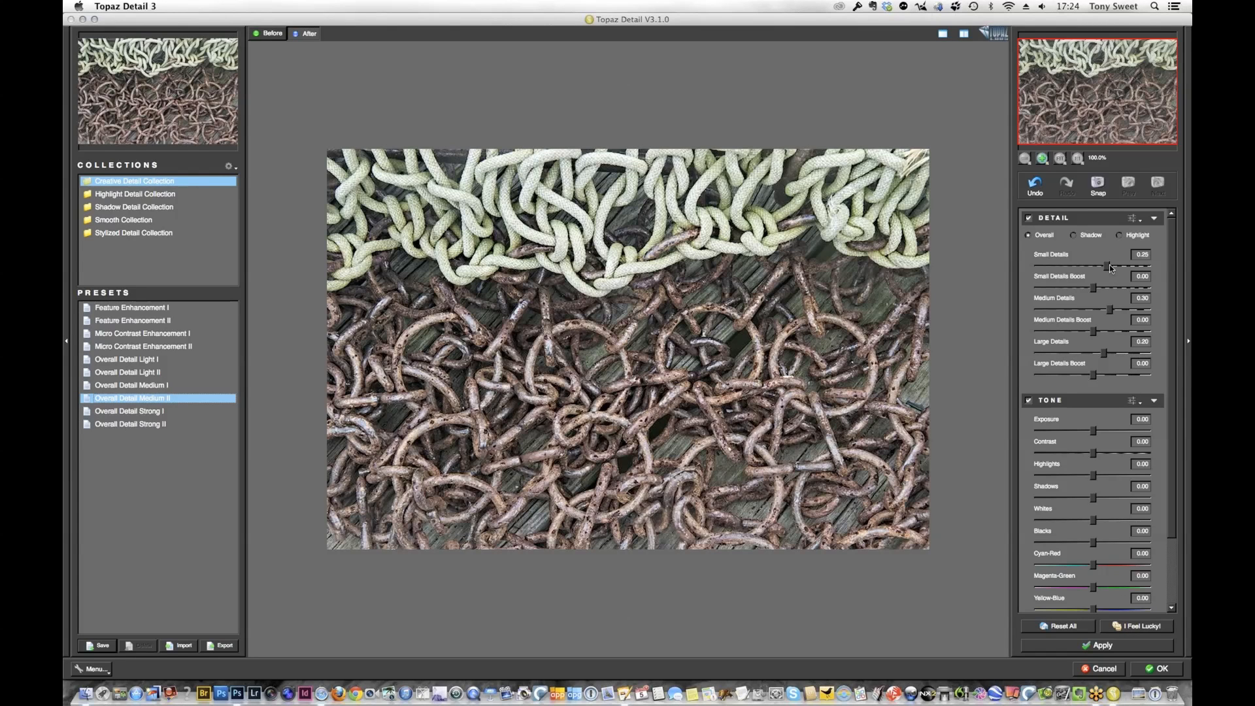
left_click_drag(1107, 267, 1110, 267)
left_click_drag(1111, 267, 1104, 267)
left_click(1163, 669)
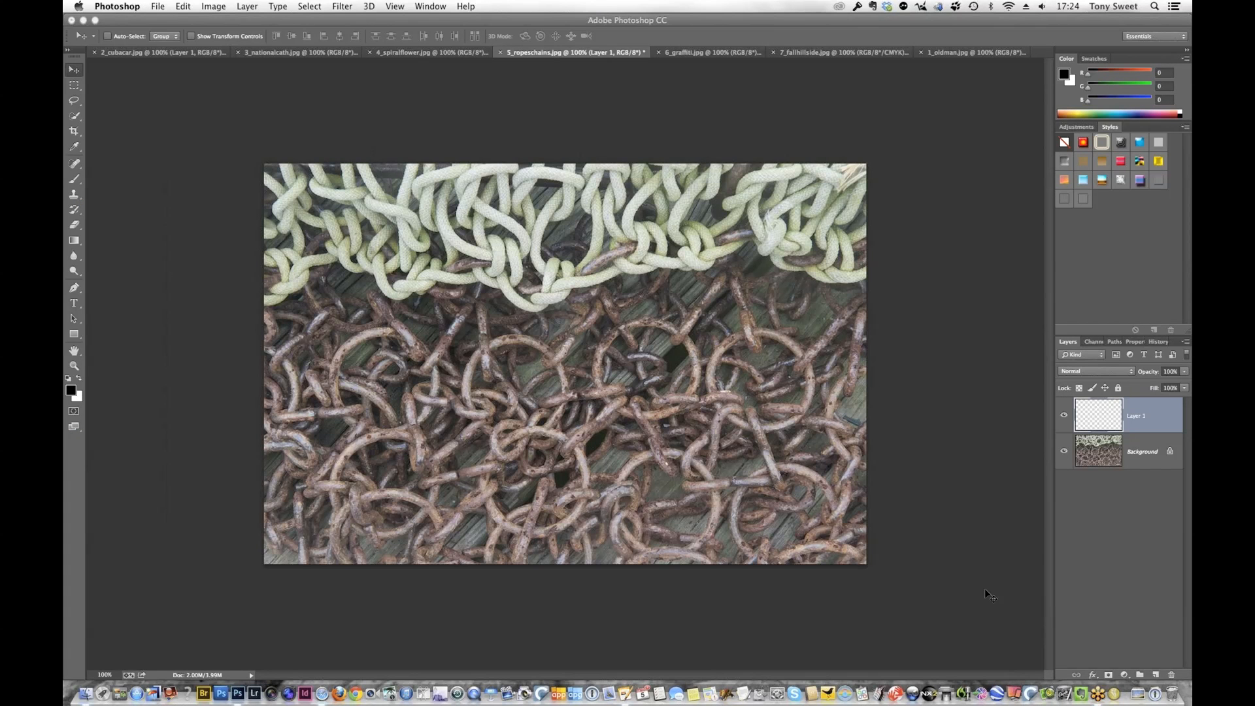
Toggle the visibility of the detail-enhanced layer to compare the ropes and chains before and after
left_click(1064, 415)
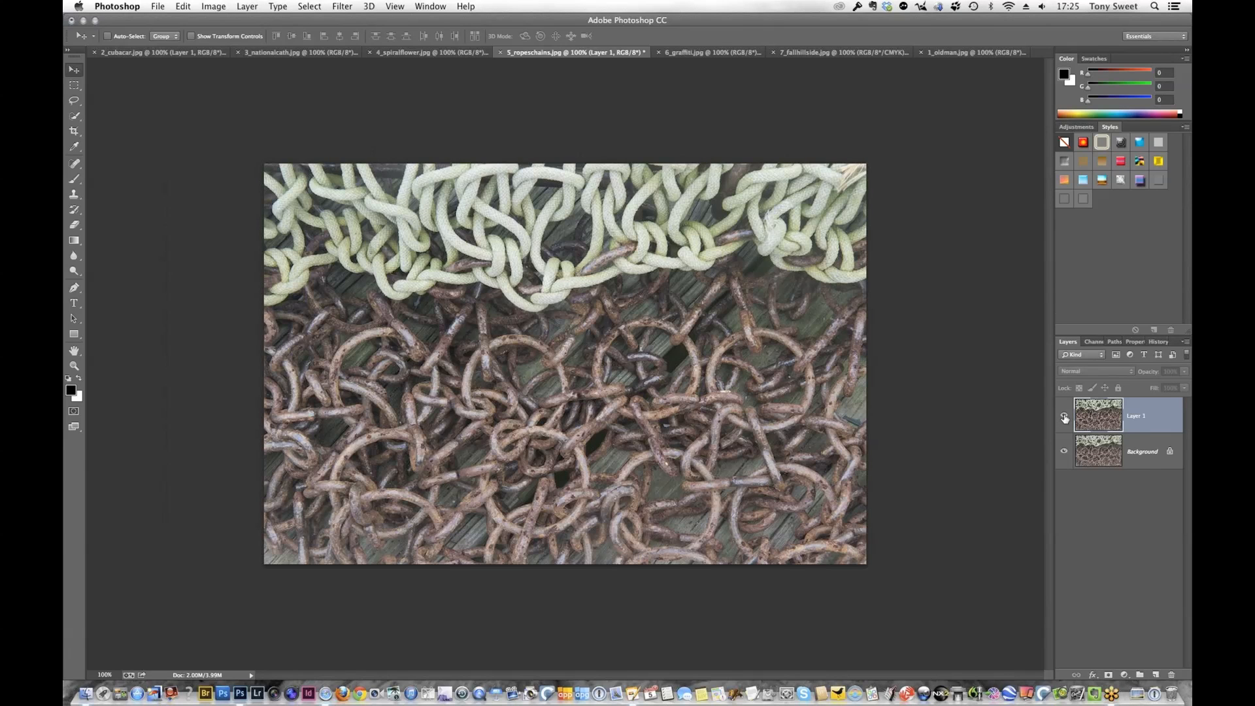
left_click(1064, 417)
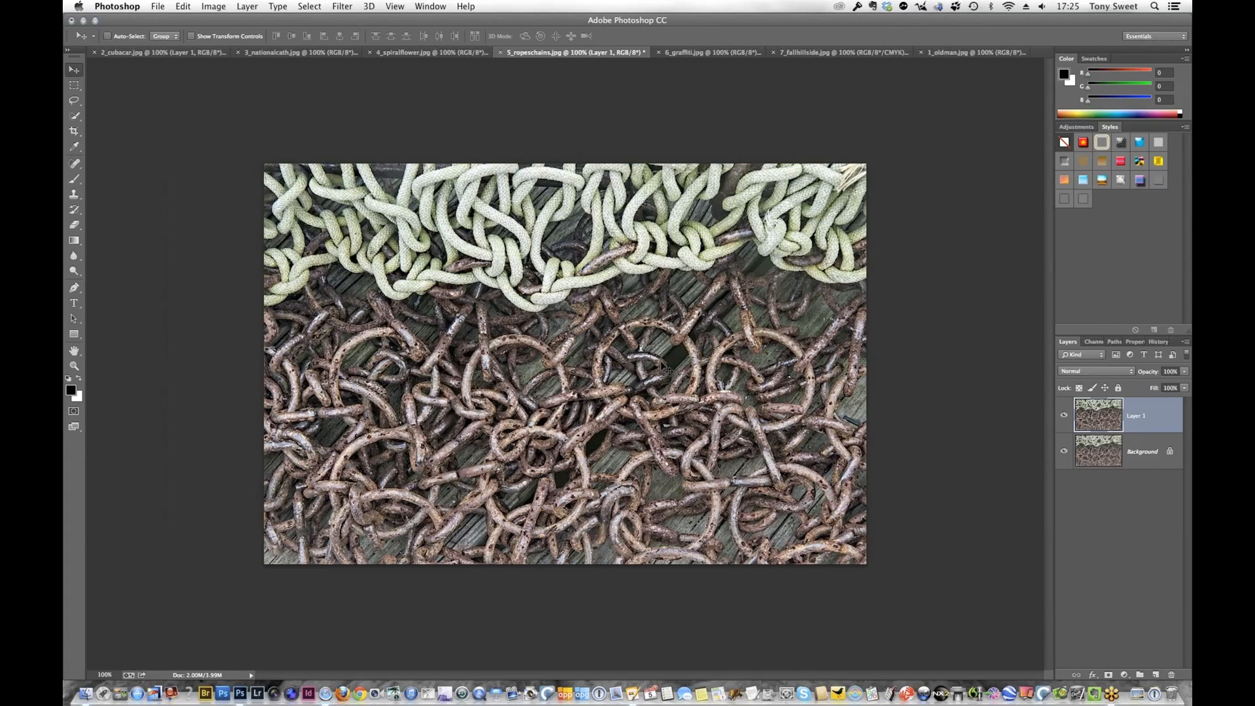
left_click(1066, 417)
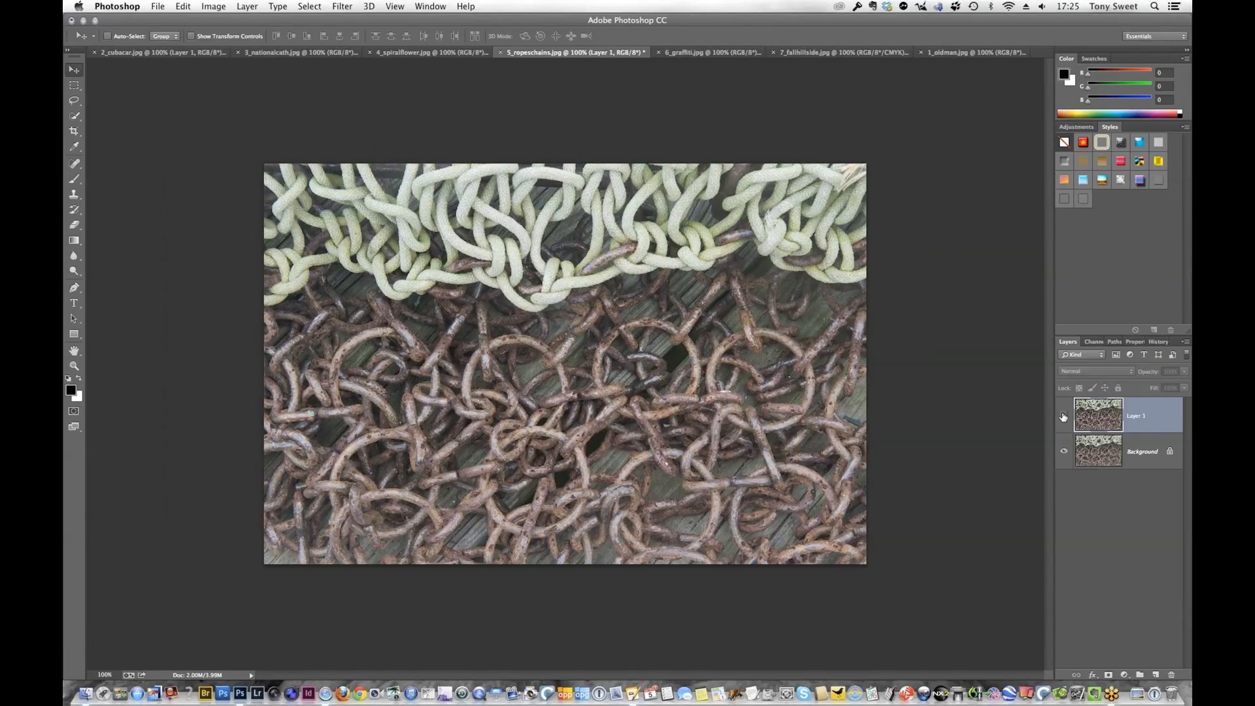
left_click(1064, 416)
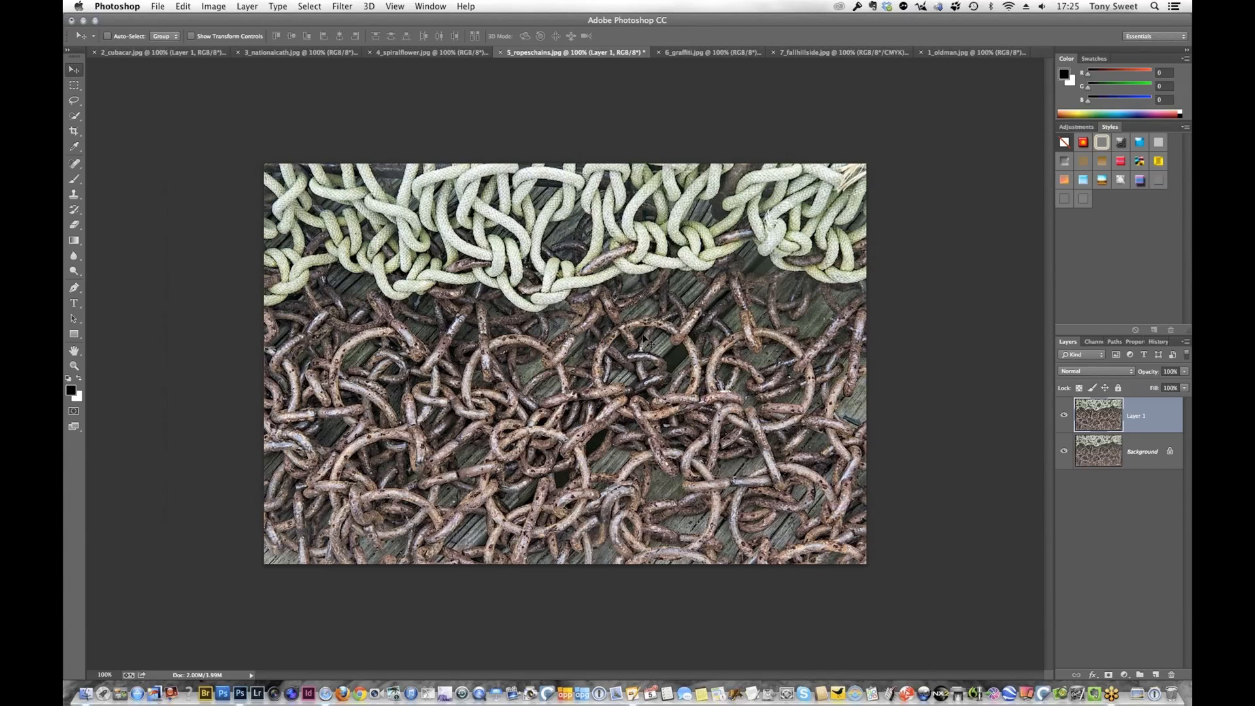
Lower the opacity of Layer 1 to 67% and flatten the image
left_click(1184, 371)
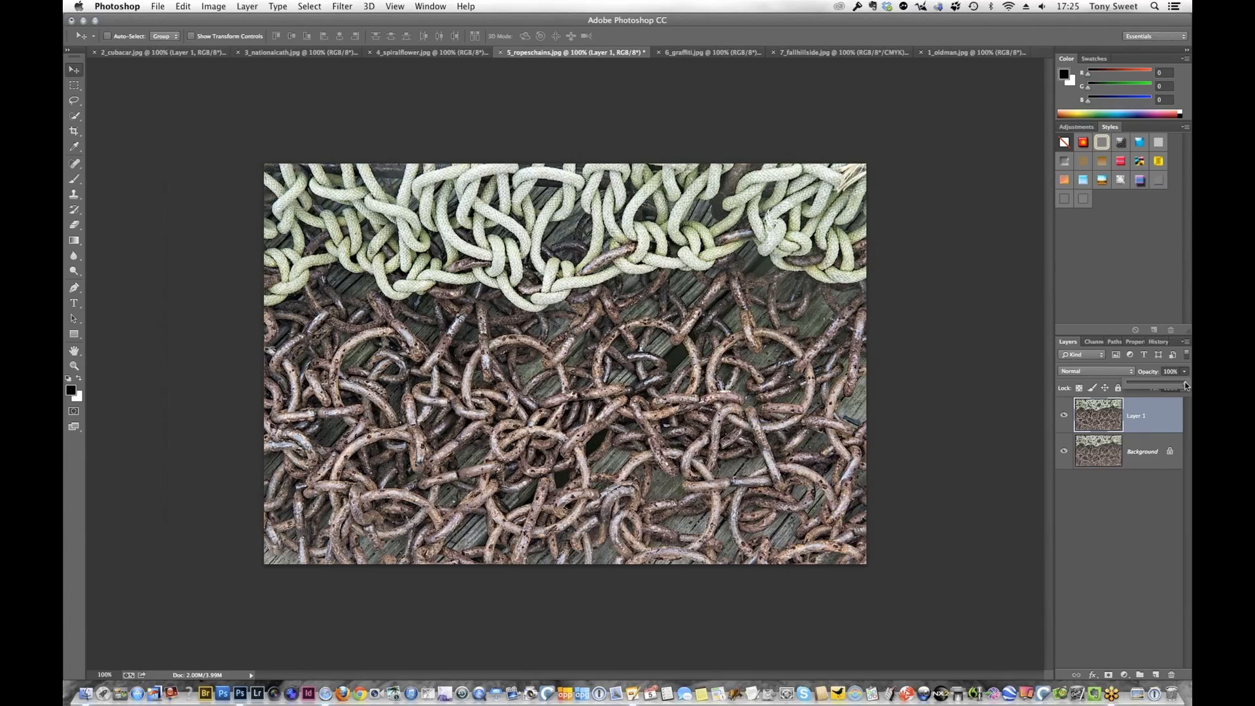
left_click_drag(1187, 386, 1177, 386)
left_click_drag(1170, 386, 1165, 387)
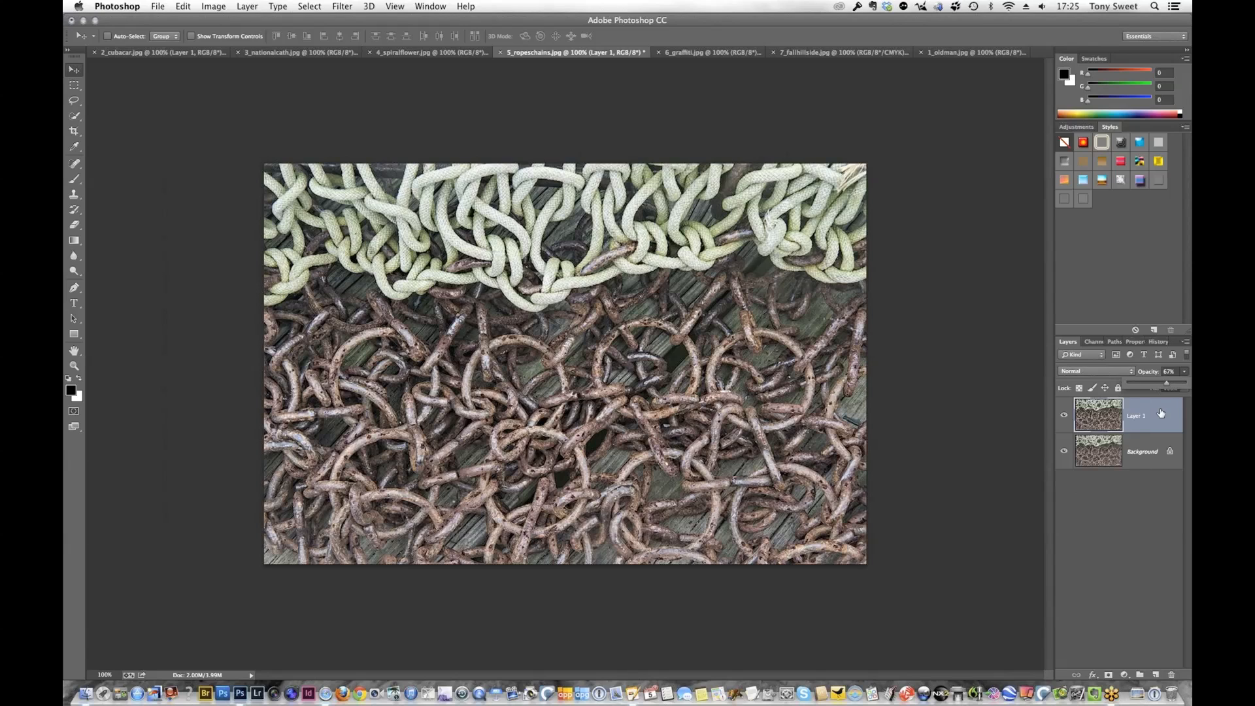
left_click(1184, 342)
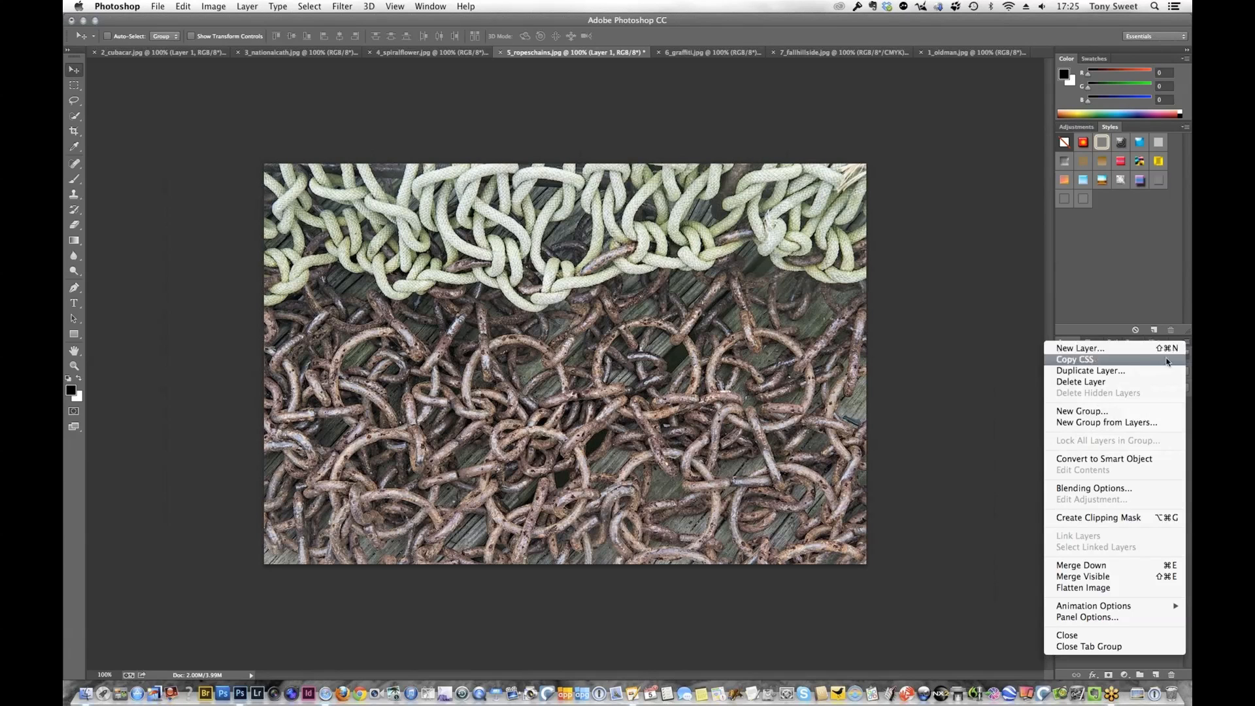
key("Escape")
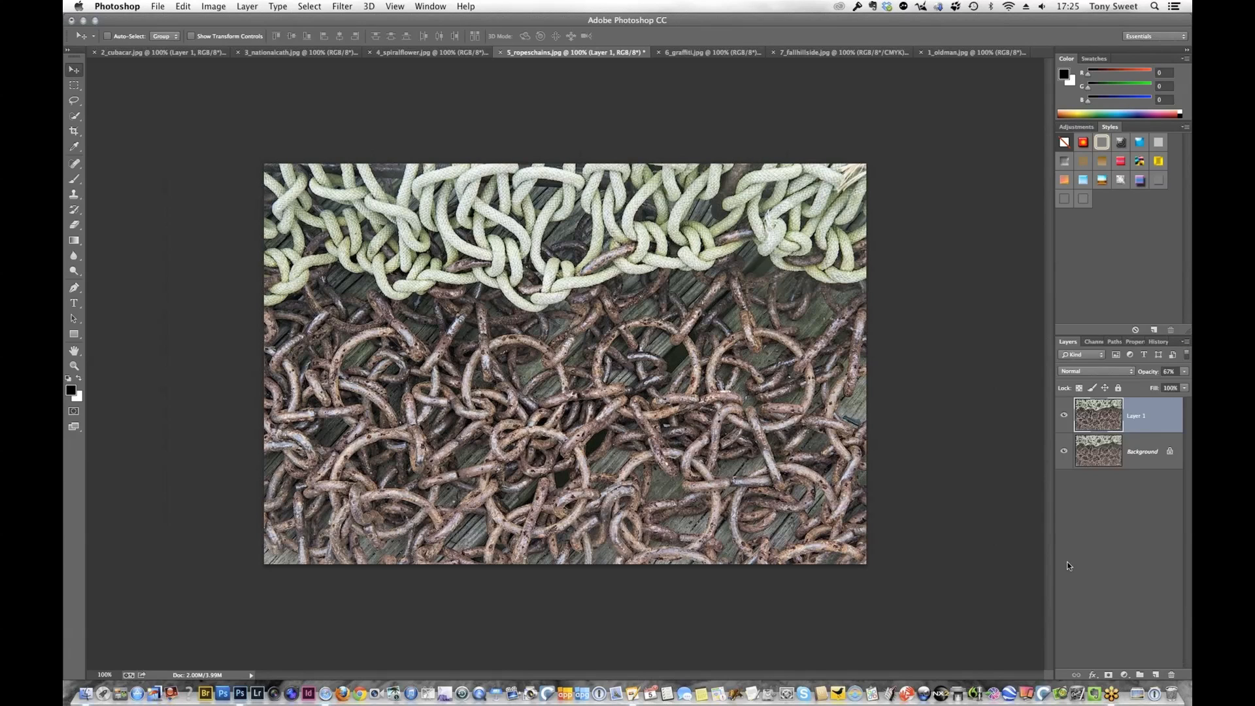
Open the flattened image in Topaz BW Effects 2, try the orange, yellow and green color filters, and settle on orange
left_click(346, 7)
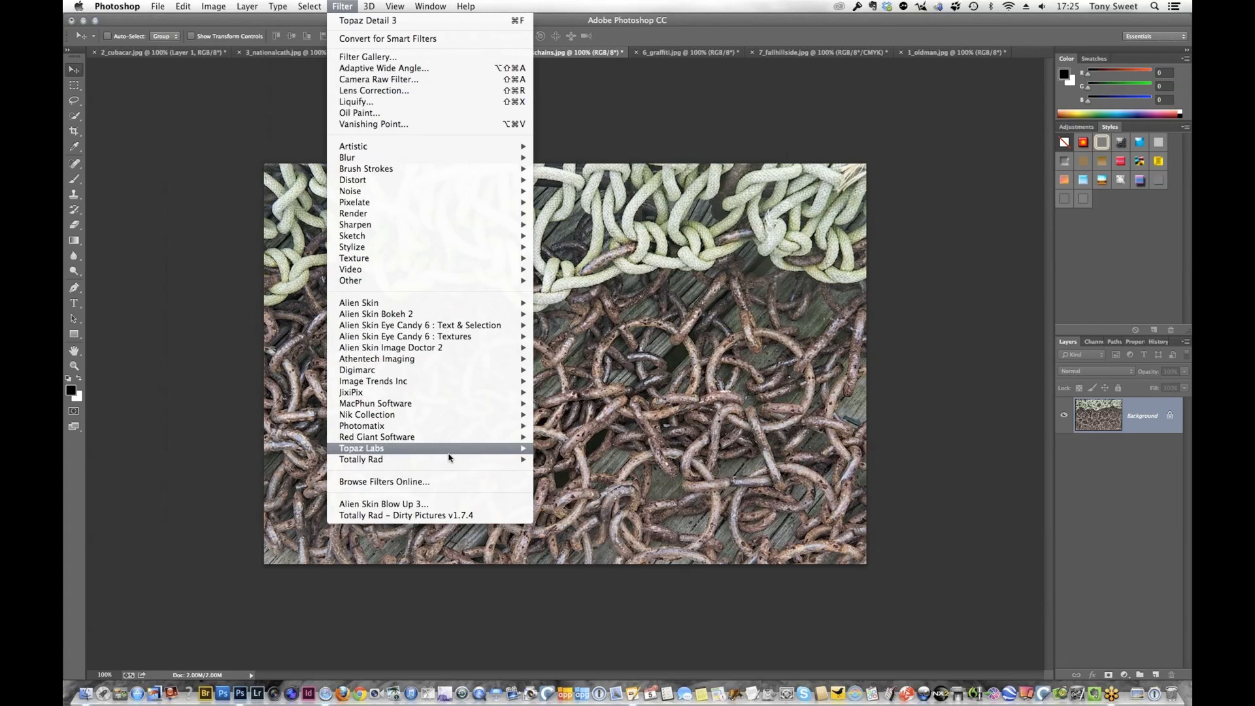
mouse_move(520, 449)
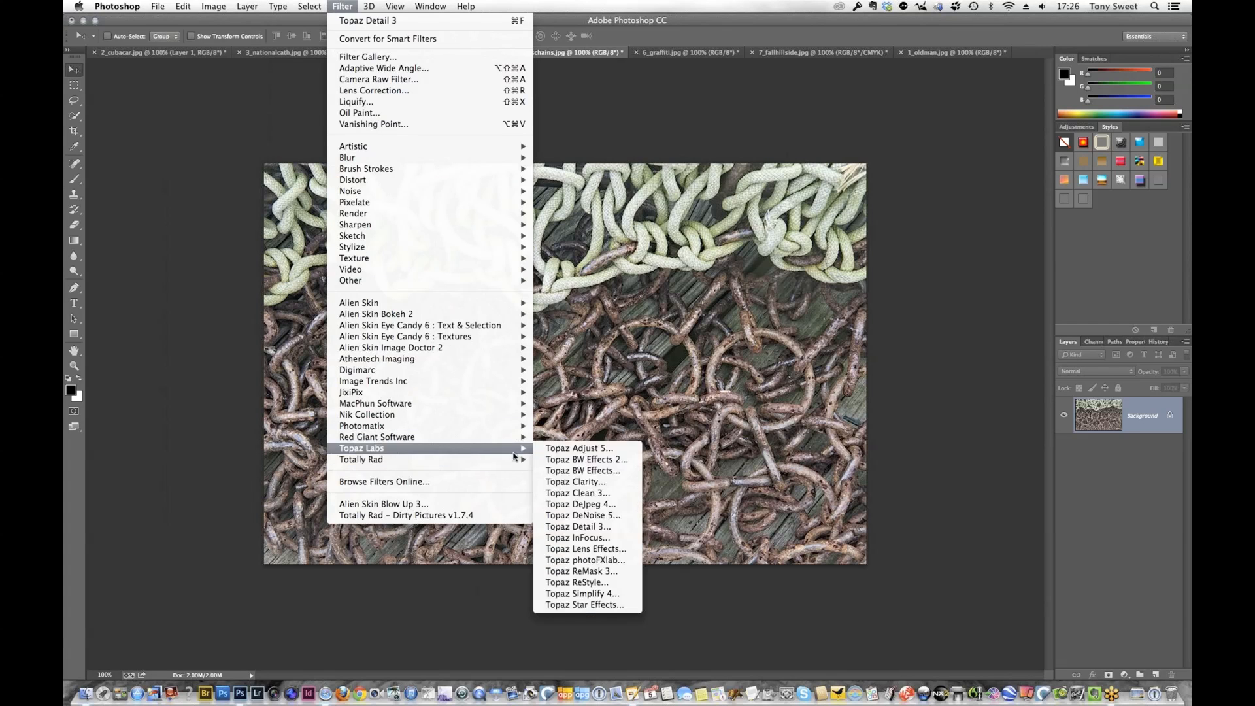
left_click(566, 461)
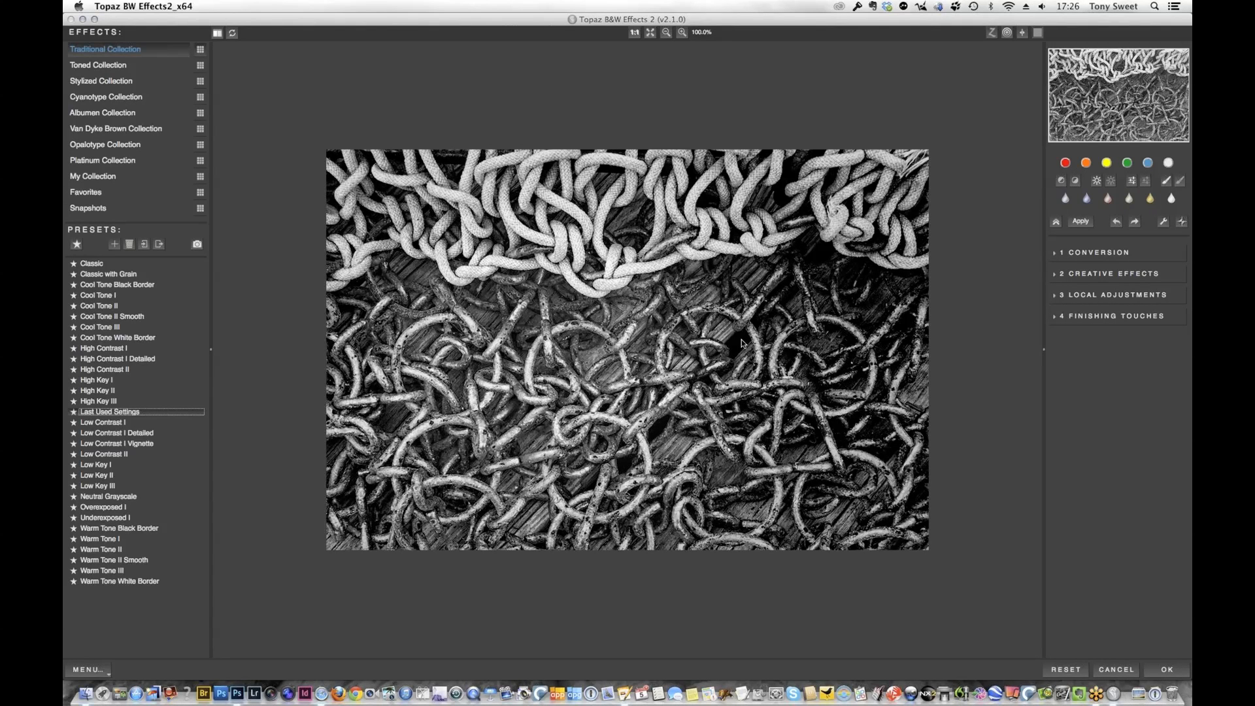
left_click(1087, 164)
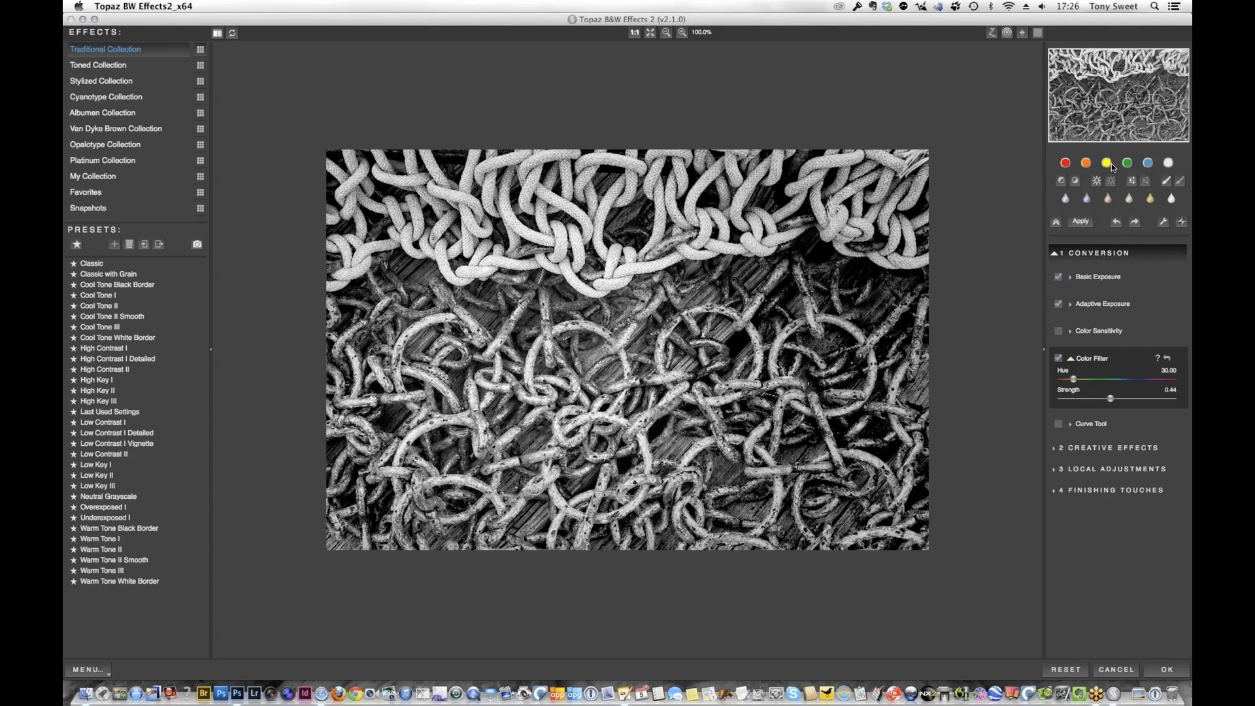
left_click(1107, 163)
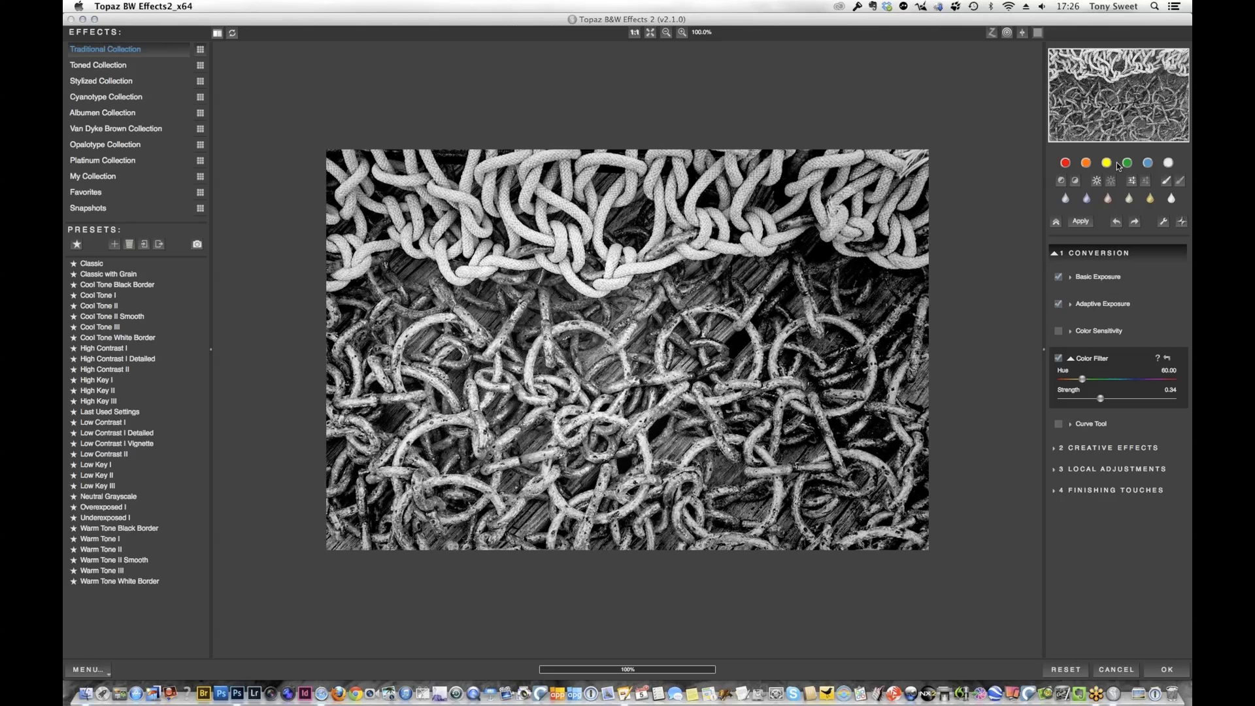
left_click(1132, 166)
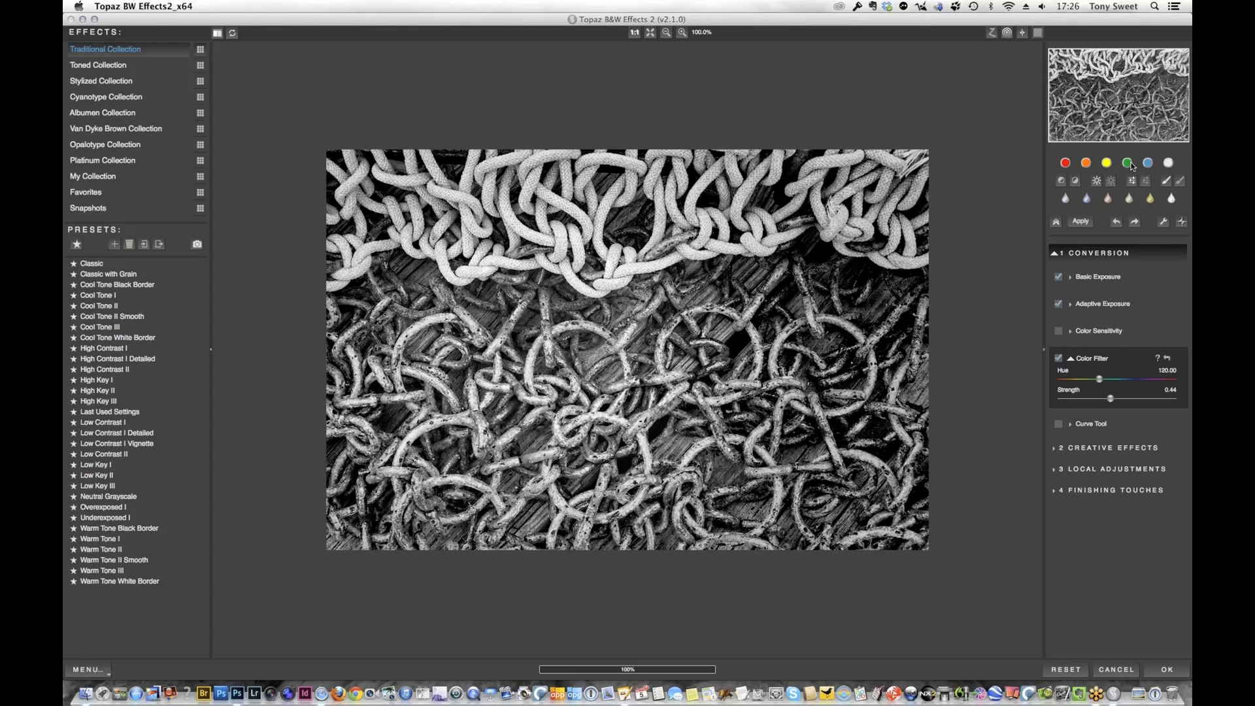
left_click(1089, 165)
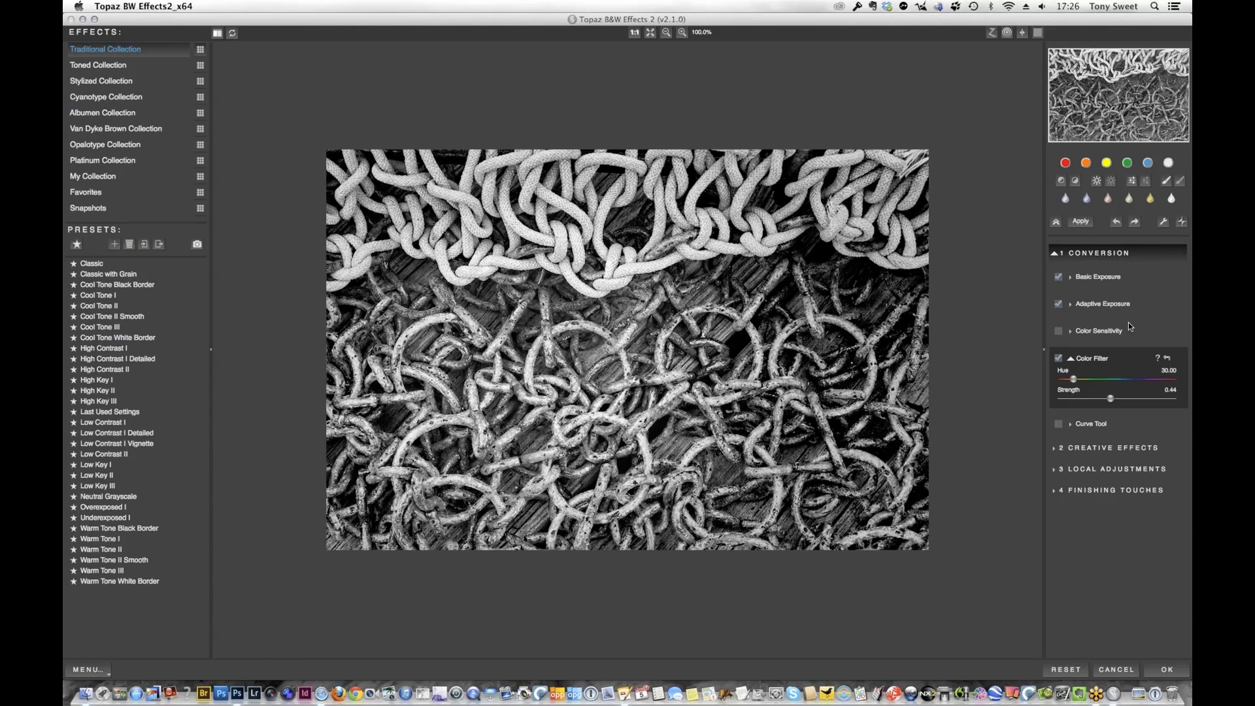
In the Basic Exposure settings, set contrast to 0.07, Boost Blacks to 0.11 and Boost Whites to 0.21
left_click(1097, 279)
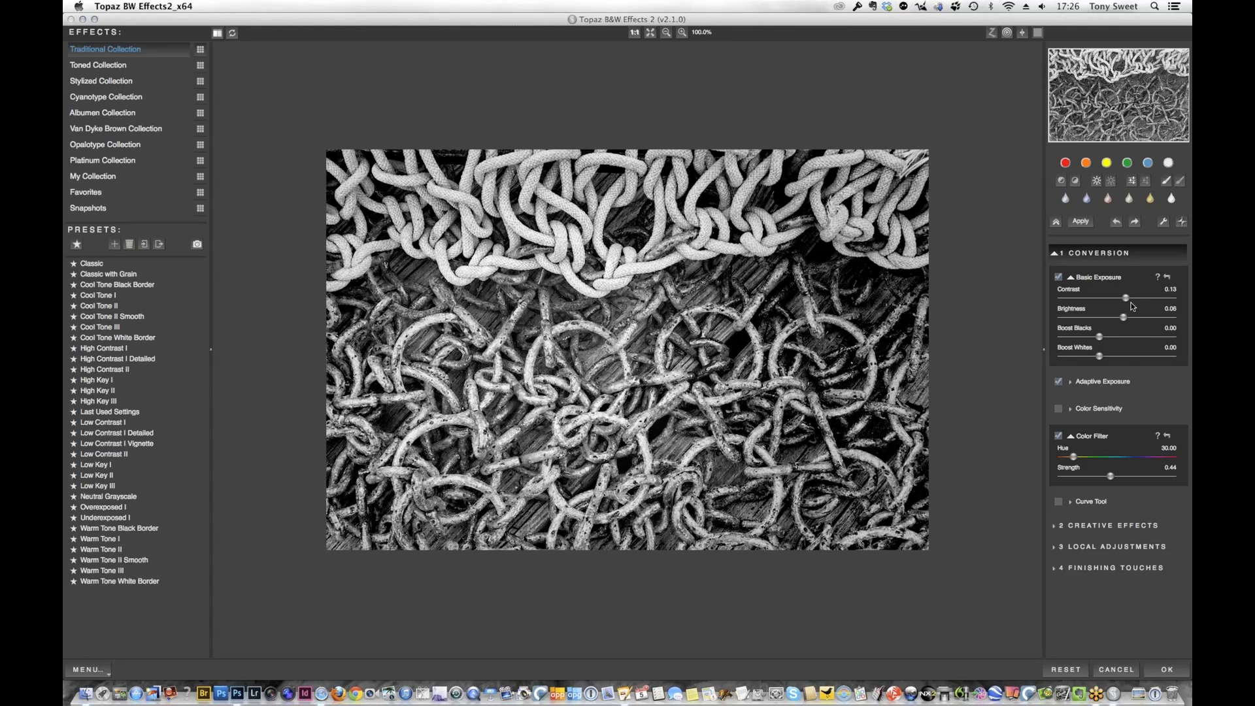
left_click_drag(1128, 299, 1118, 301)
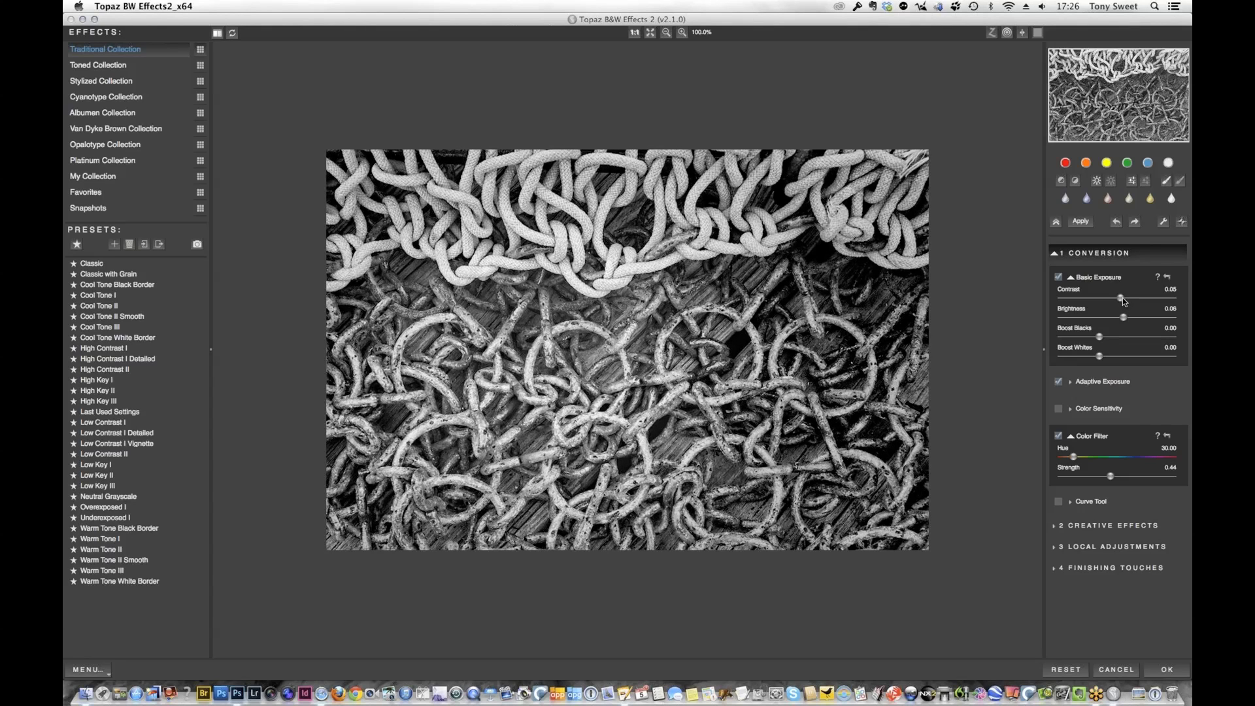
mouse_move(1124, 301)
left_mouse_down()
mouse_move(1141, 302)
mouse_move(1124, 301)
left_mouse_up()
left_click_drag(1101, 337, 1107, 337)
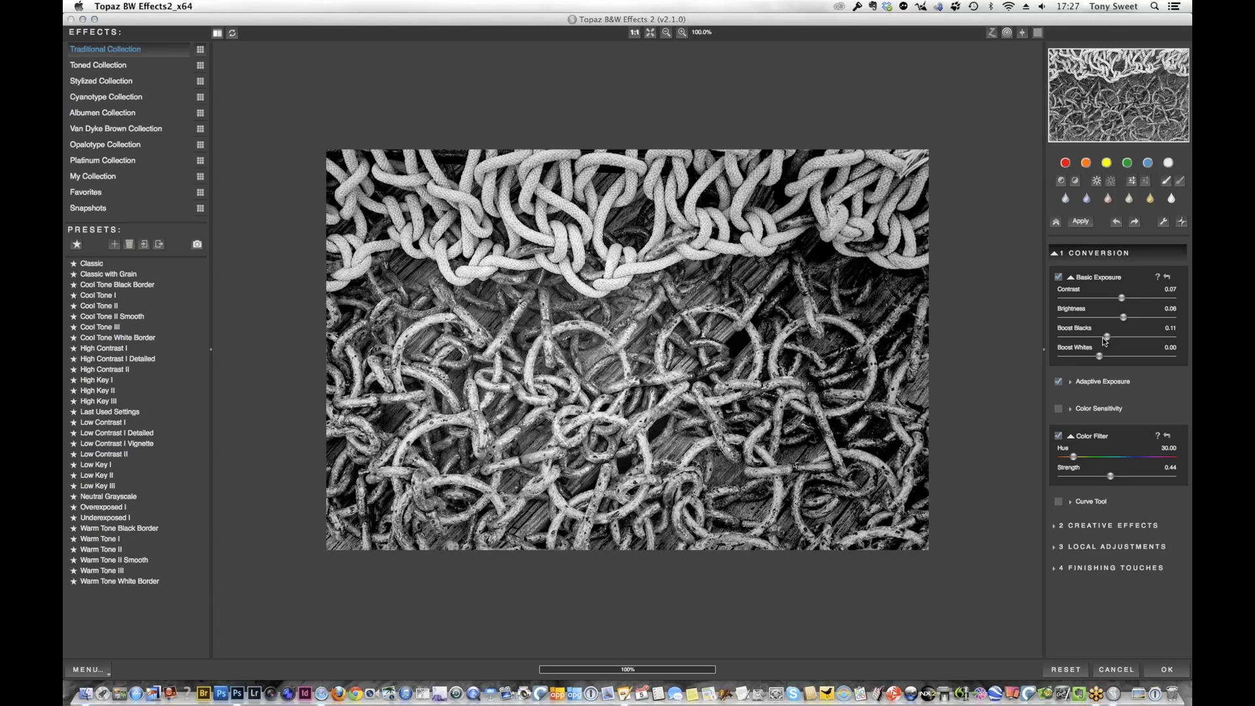
left_click_drag(1099, 357, 1114, 359)
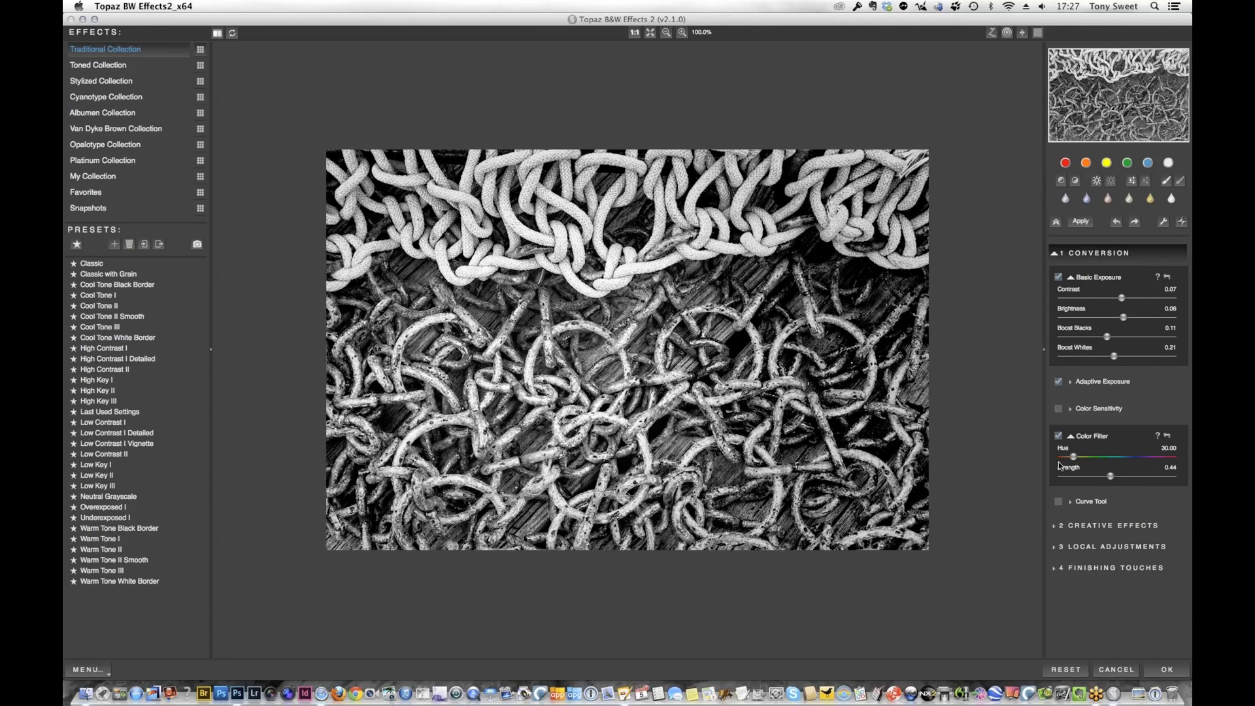
Set the color filter hue to 52.00 and strength to 0.30, and raise the Basic Exposure brightness to 0.12
left_click_drag(1075, 460, 1126, 465)
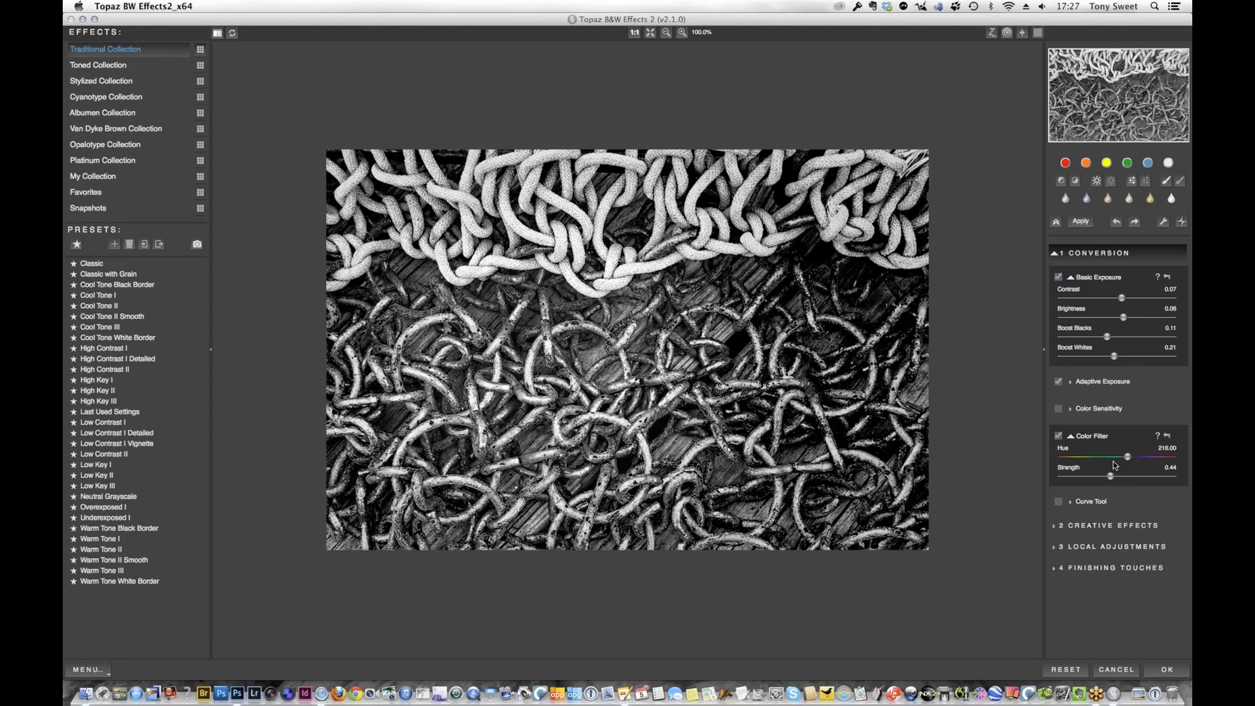
left_click_drag(1116, 466, 1070, 463)
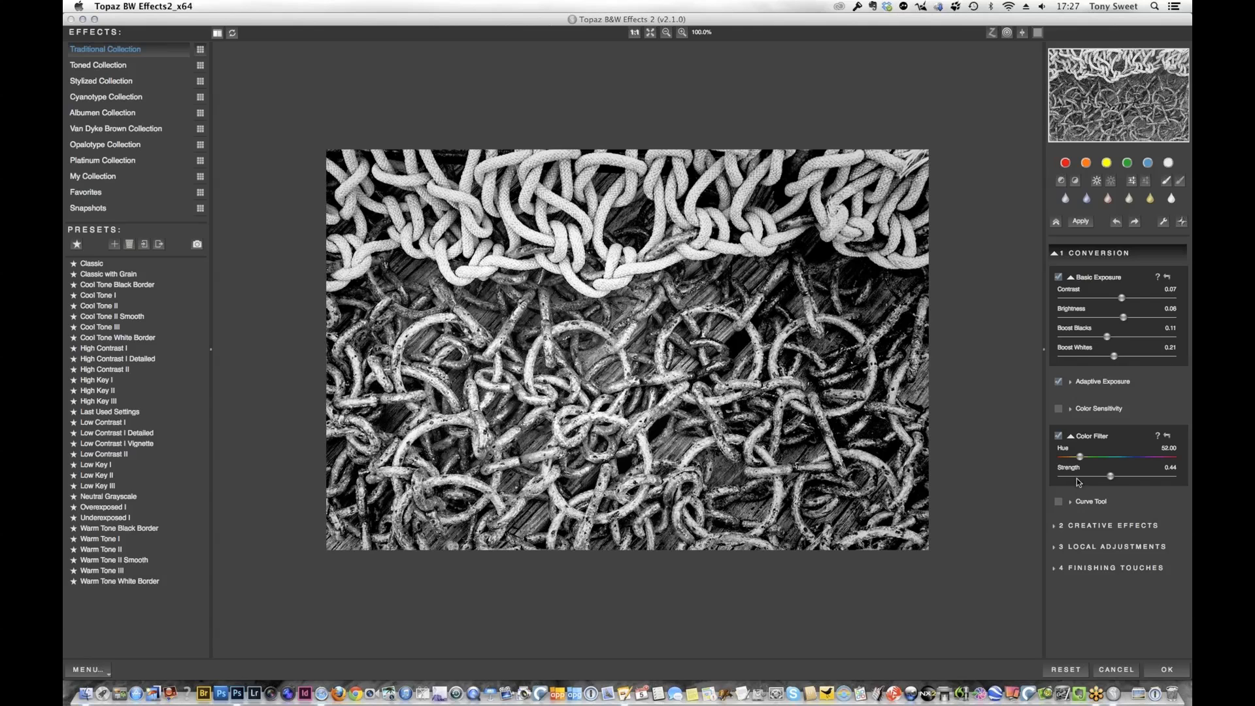
left_click_drag(1111, 476, 1096, 479)
left_click_drag(1127, 319, 1129, 319)
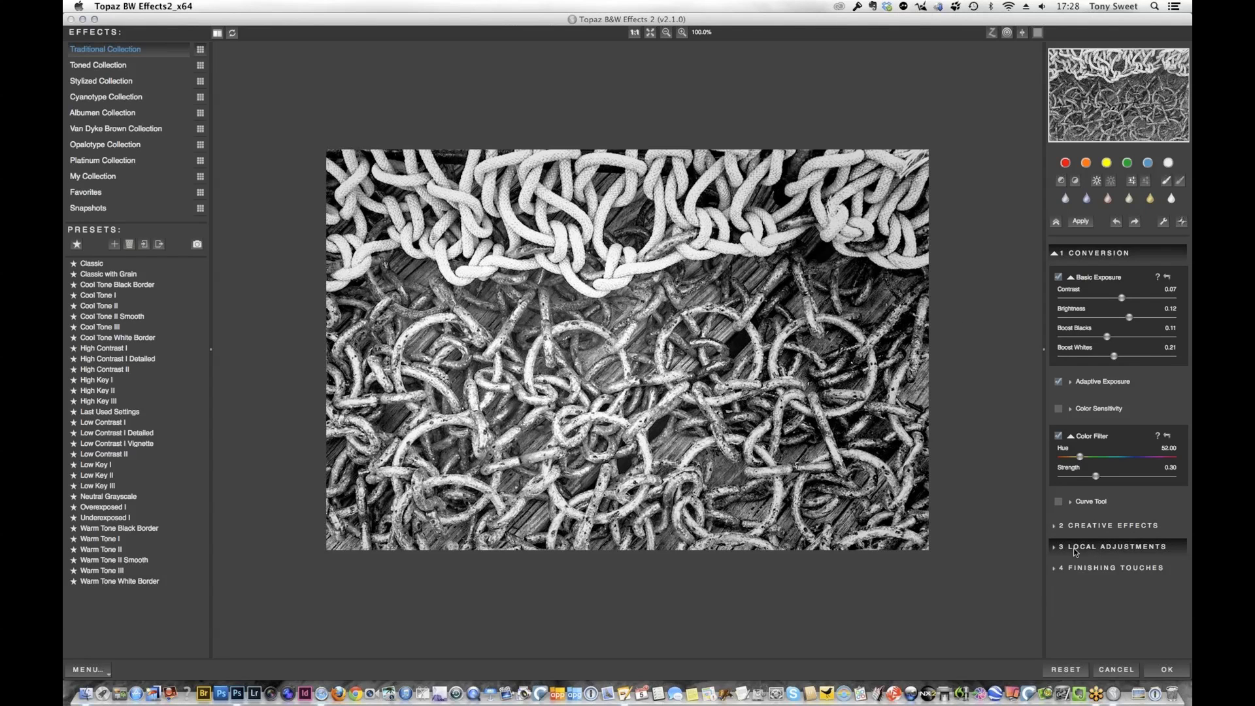
Dodge the dark patches among the ropes and chains with local adjustment brush strokes, and apply the black-and-white conversion
left_click(1120, 546)
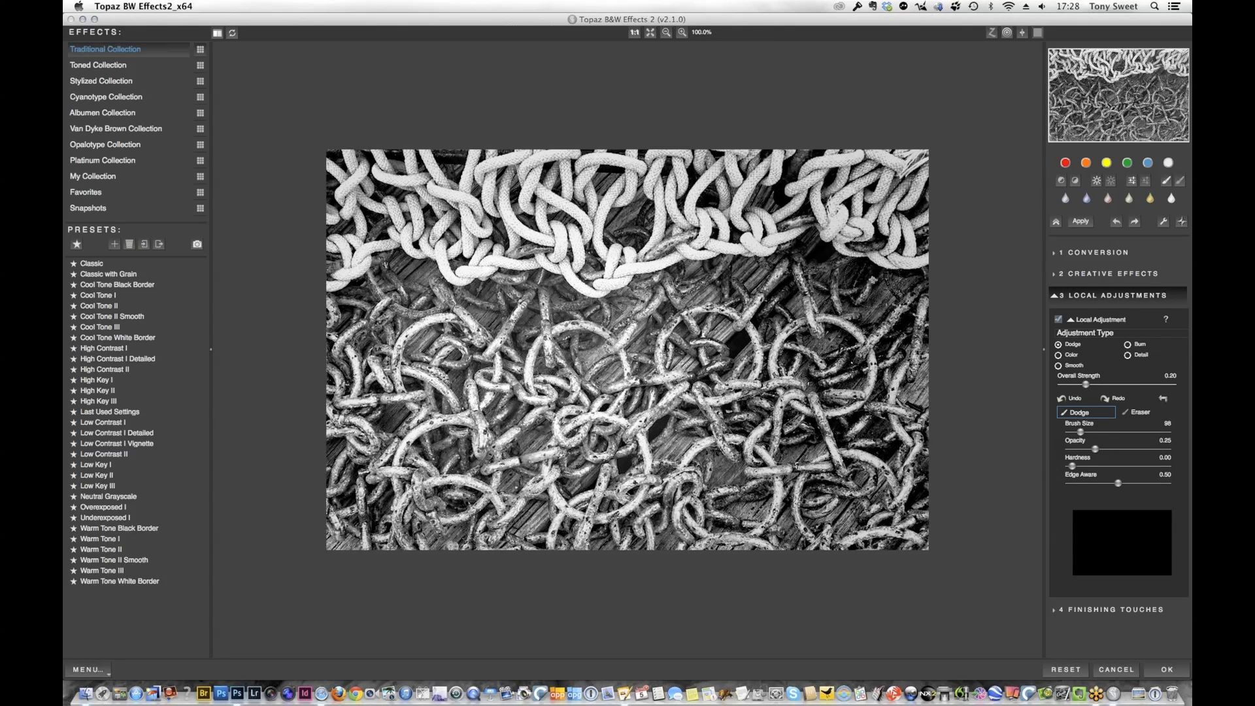
mouse_move(861, 282)
left_mouse_down()
mouse_move(816, 284)
mouse_move(811, 269)
mouse_move(843, 285)
left_mouse_up()
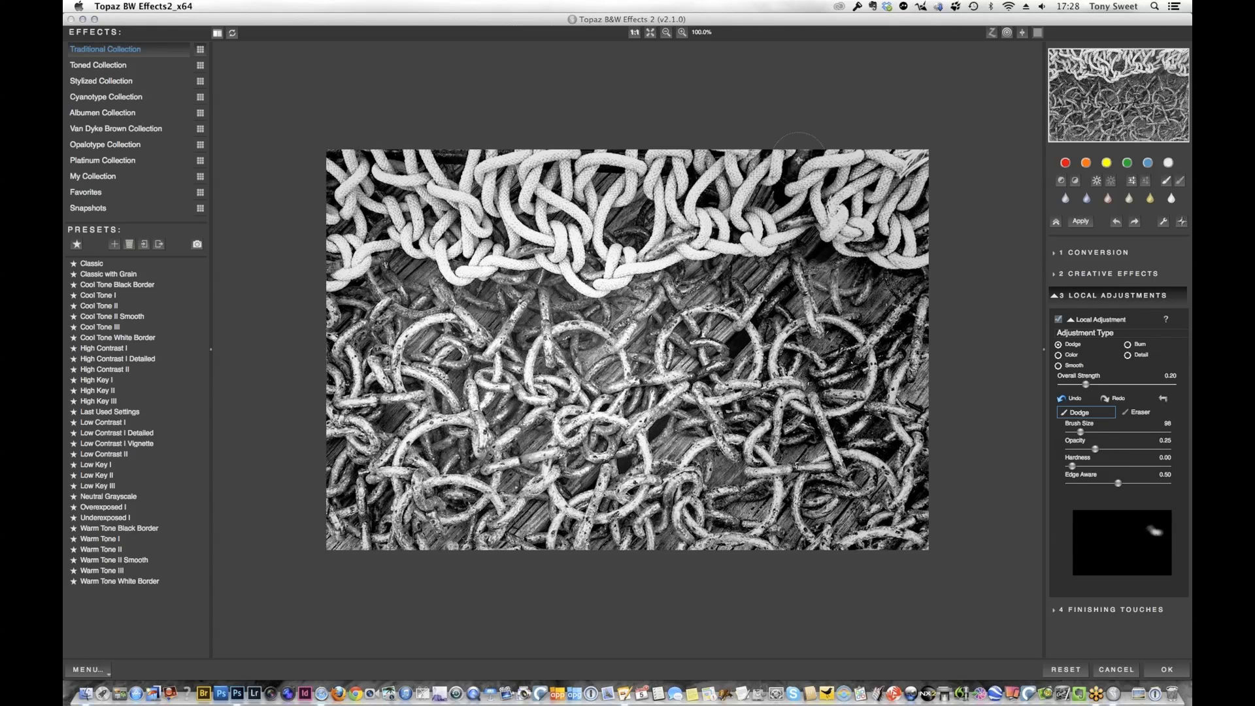
left_click_drag(797, 162, 774, 208)
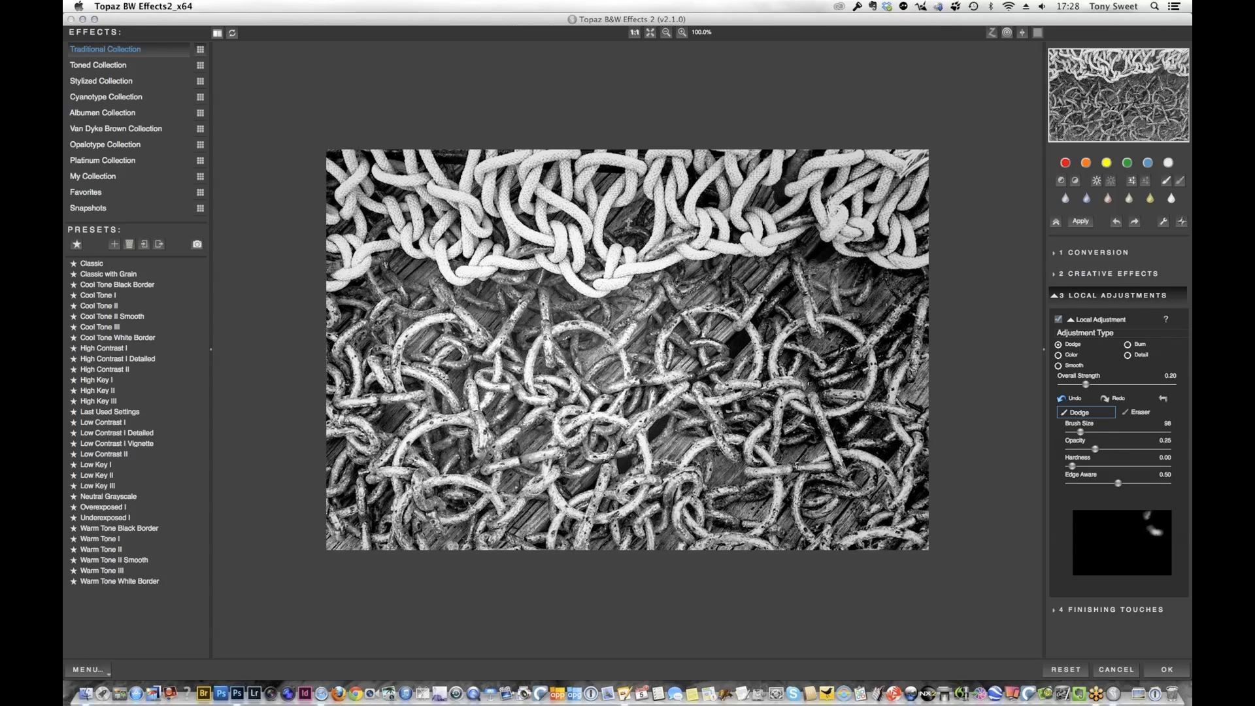
left_click_drag(628, 223, 637, 237)
mouse_move(513, 286)
left_mouse_down()
mouse_move(486, 294)
mouse_move(510, 289)
mouse_move(532, 344)
left_mouse_up()
mouse_move(386, 292)
left_mouse_down()
mouse_move(335, 306)
mouse_move(355, 400)
left_mouse_up()
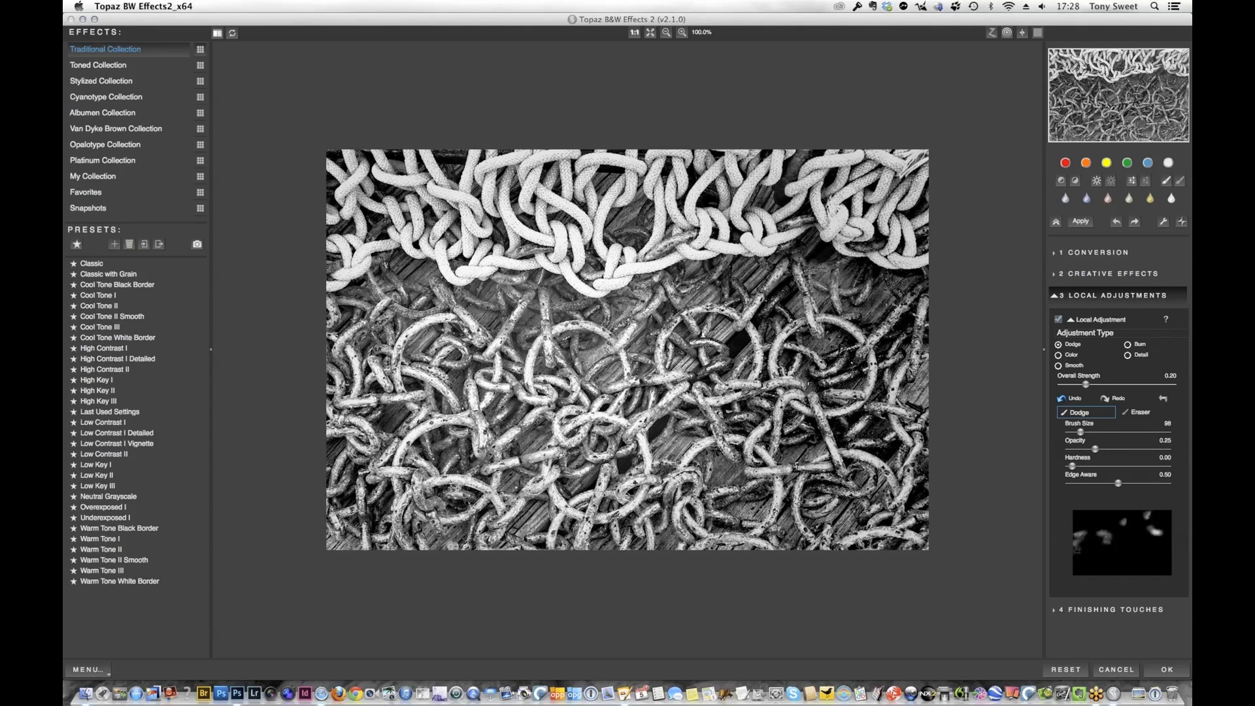
left_click_drag(348, 489, 372, 516)
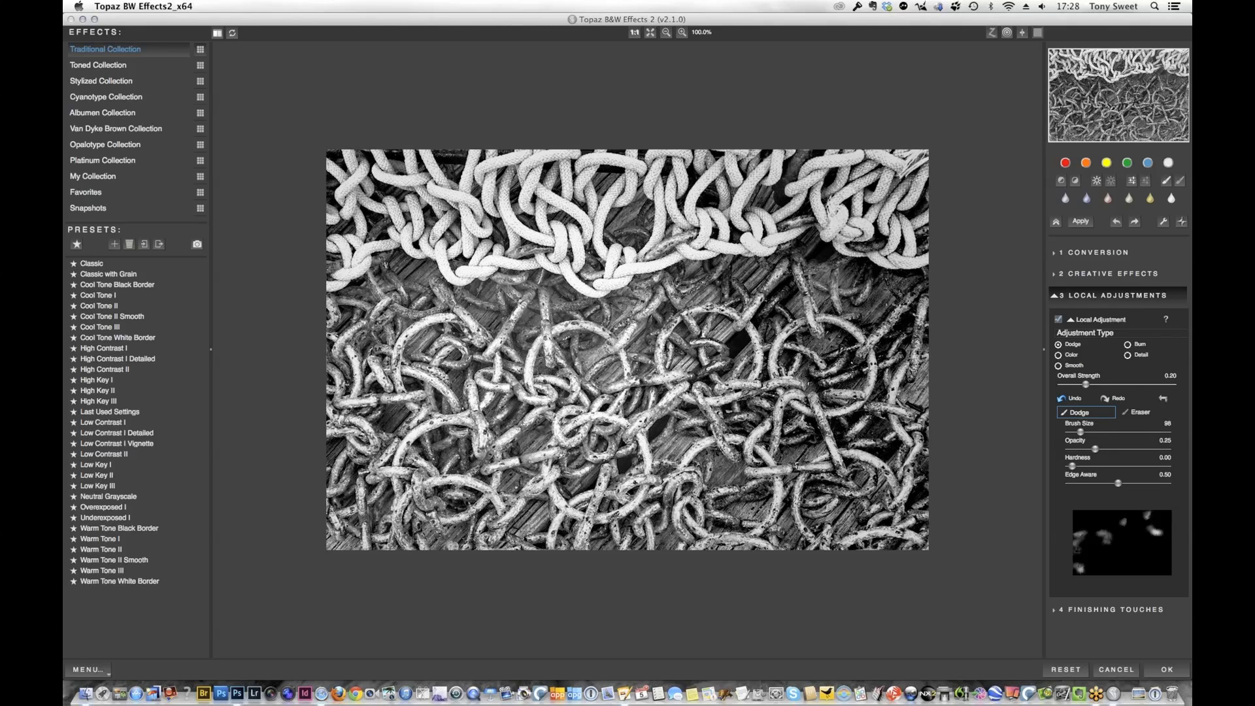
mouse_move(834, 426)
left_mouse_down()
mouse_move(871, 417)
mouse_move(892, 447)
mouse_move(894, 429)
mouse_move(876, 495)
mouse_move(787, 492)
mouse_move(711, 508)
mouse_move(814, 430)
mouse_move(740, 416)
left_mouse_up()
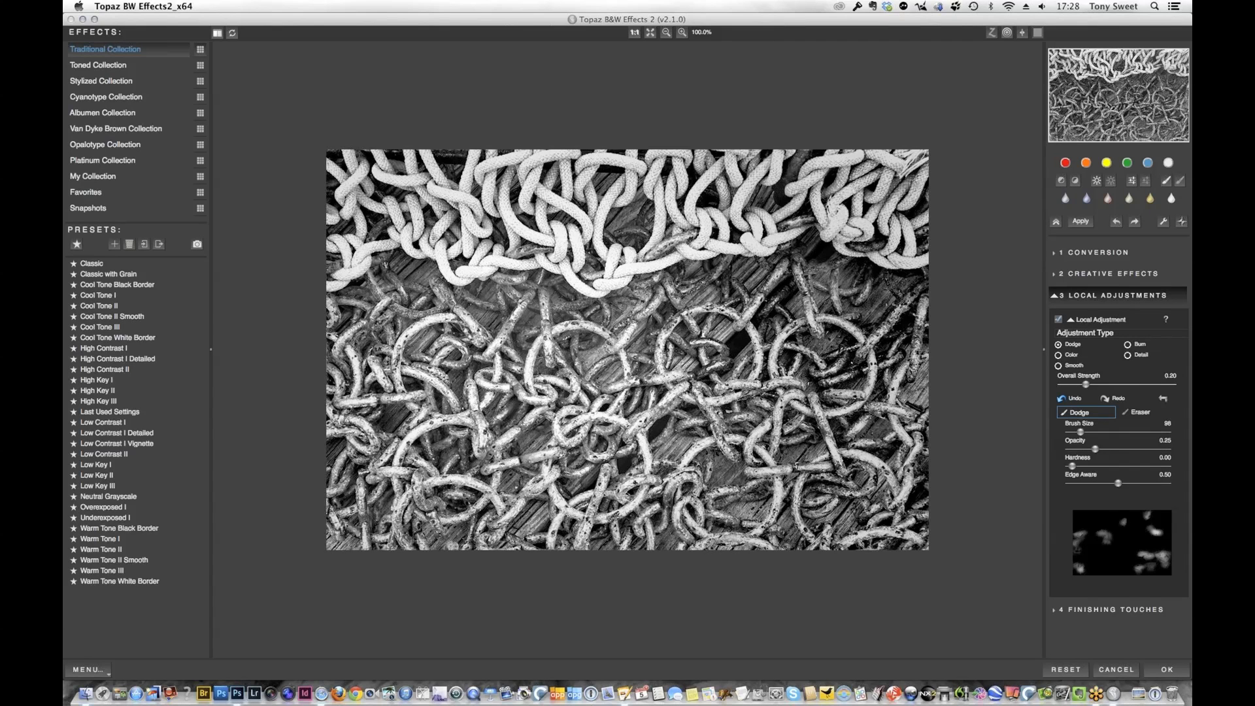
mouse_move(785, 292)
left_mouse_down()
mouse_move(761, 308)
mouse_move(782, 278)
left_mouse_up()
mouse_move(865, 351)
left_mouse_down()
mouse_move(853, 346)
mouse_move(862, 358)
mouse_move(894, 330)
left_mouse_up()
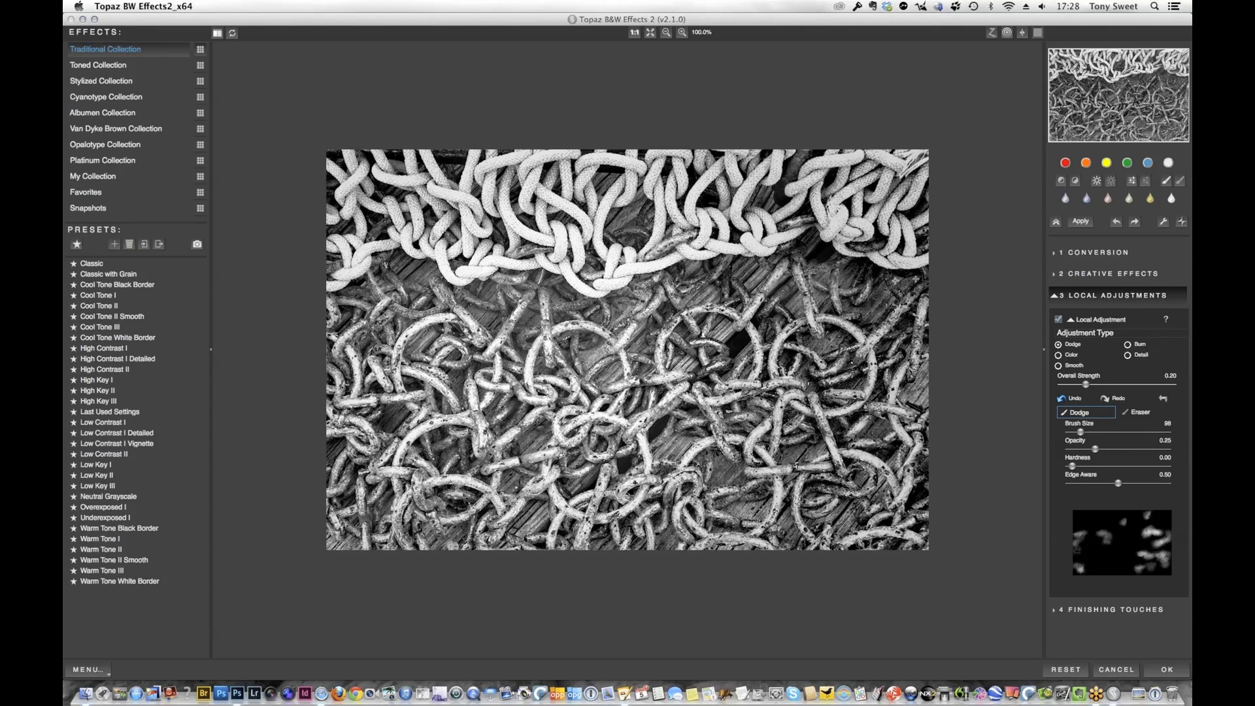
mouse_move(896, 280)
left_mouse_down()
mouse_move(912, 287)
mouse_move(811, 250)
left_mouse_up()
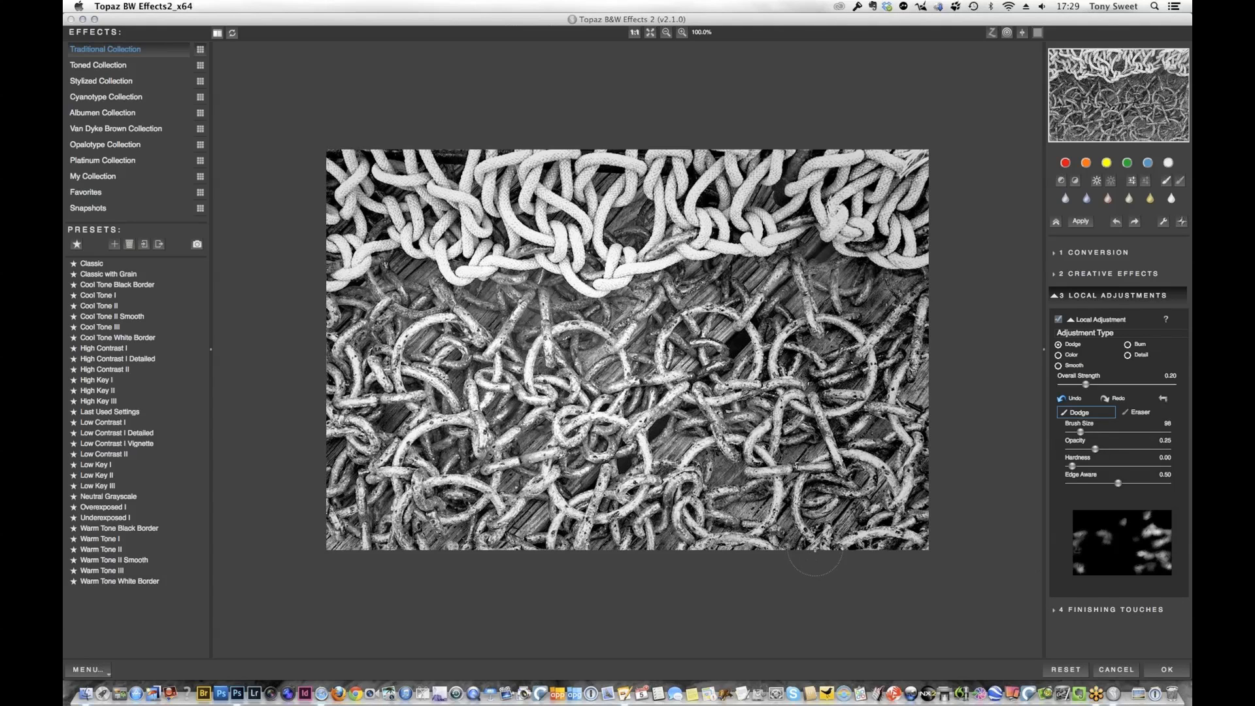
left_click(1169, 672)
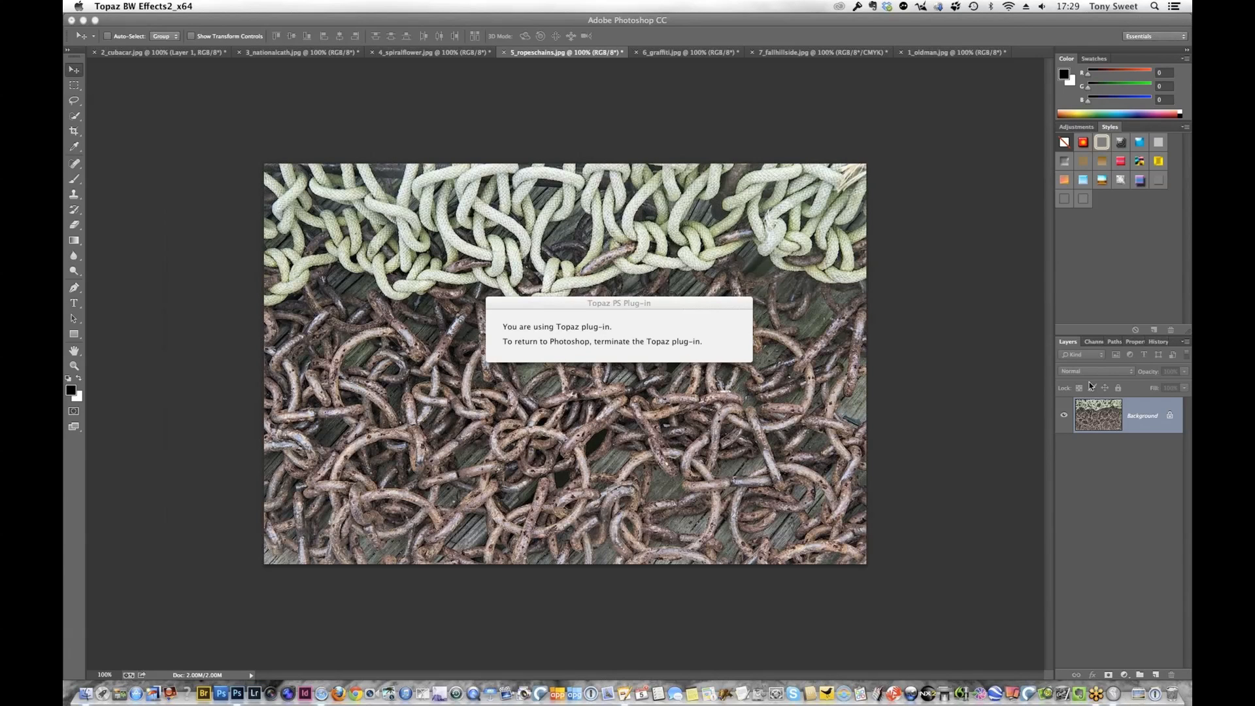
Compare the original 5_ropeschains.jpg, Topaz Detail 3 and Topaz BW Effects 2 history states, ending on the black-and-white version
left_click(1157, 342)
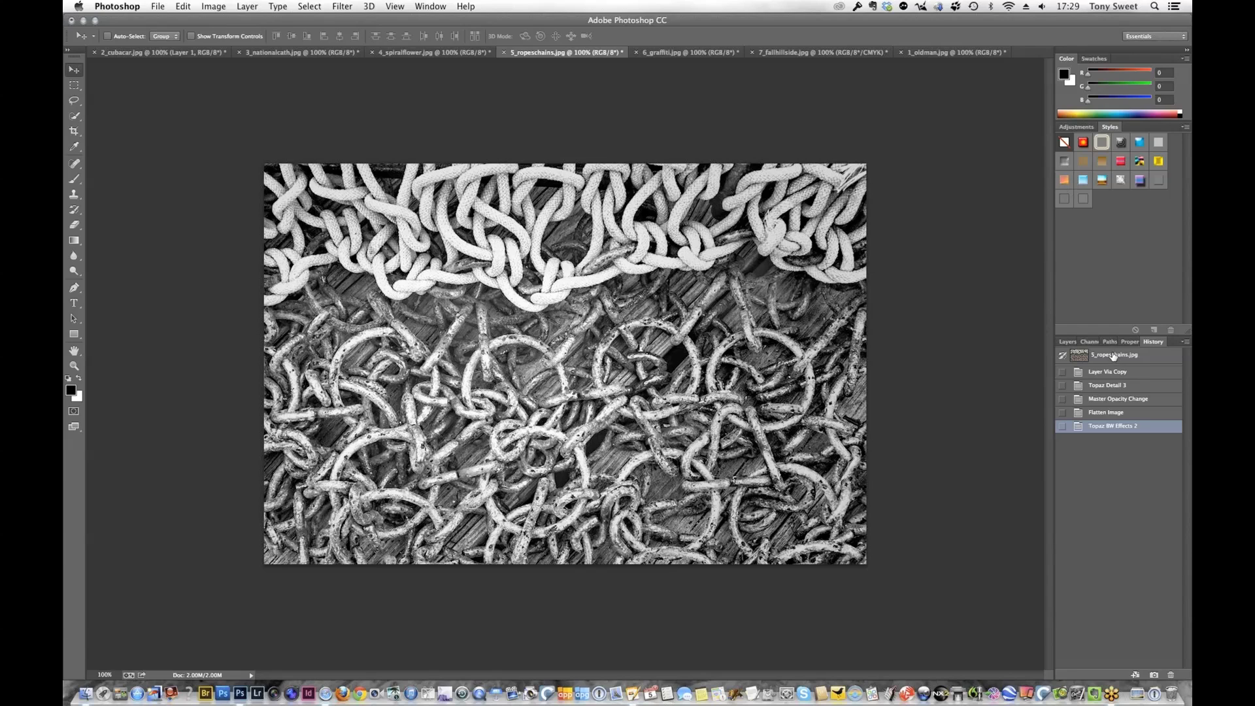
left_click(1112, 357)
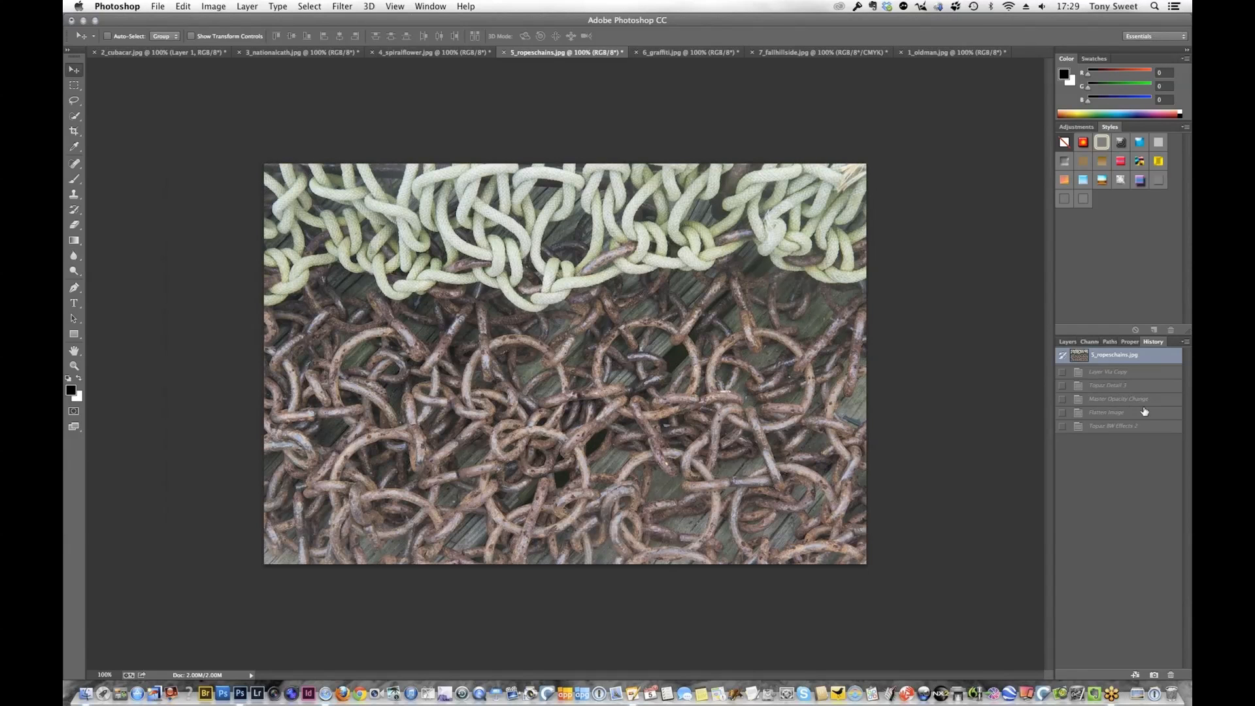
left_click(1113, 387)
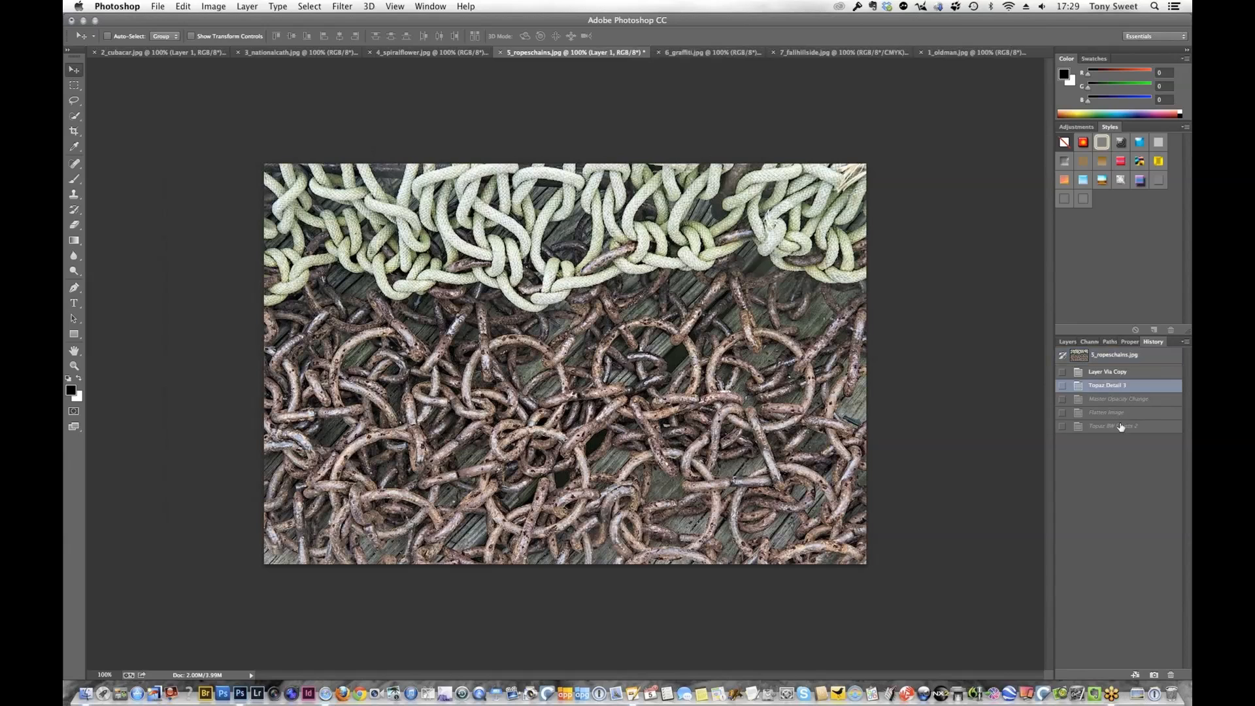
left_click(1111, 427)
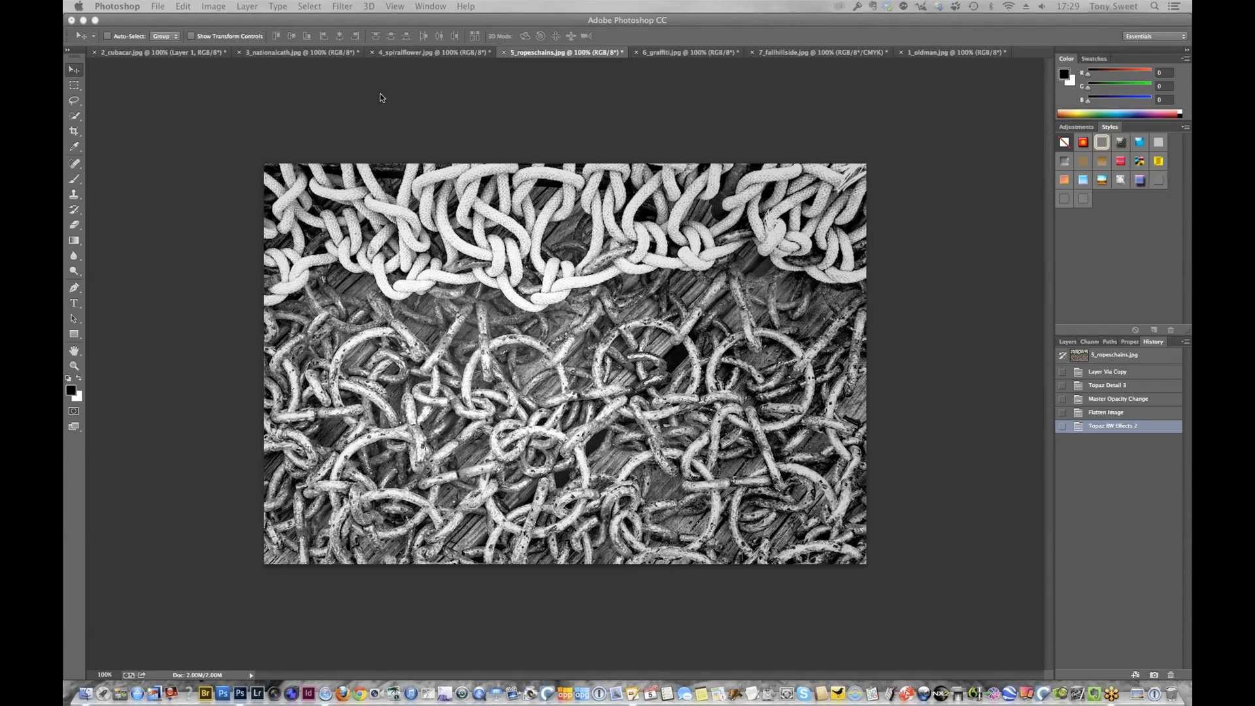
Duplicate the background layer of 6_graffiti.jpg and open the copy in Topaz Detail 3
left_click(679, 52)
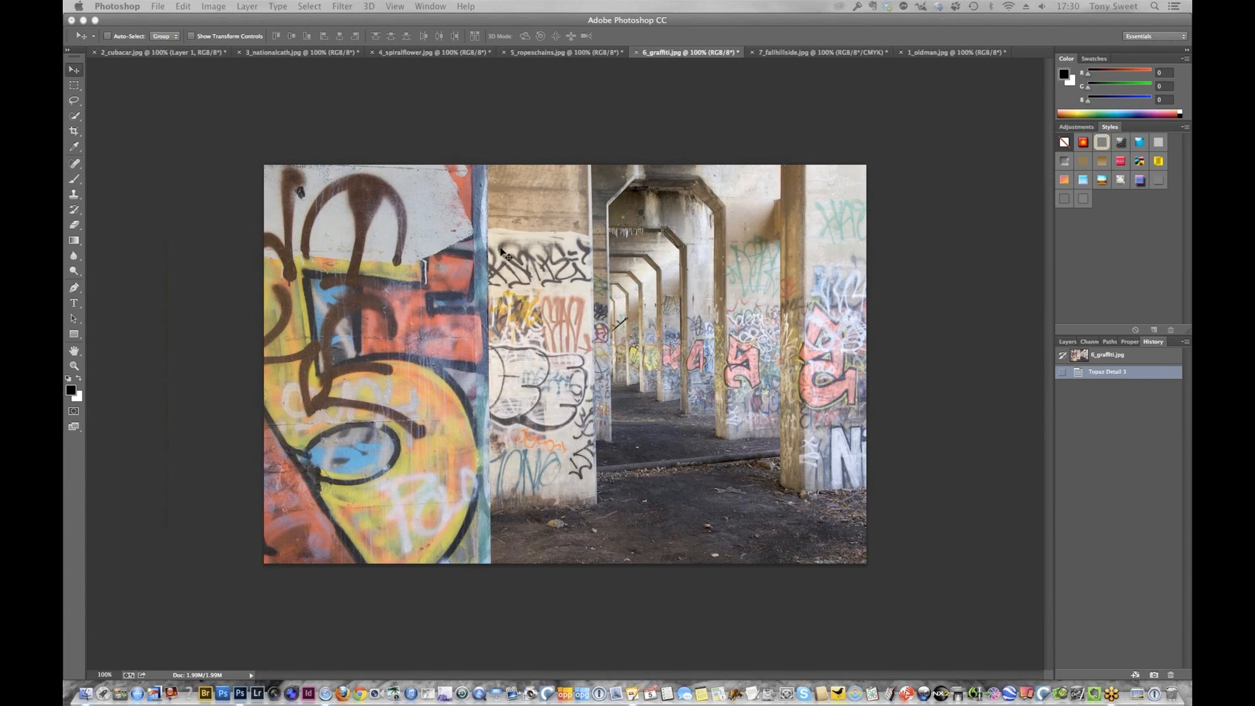
left_click(1068, 342)
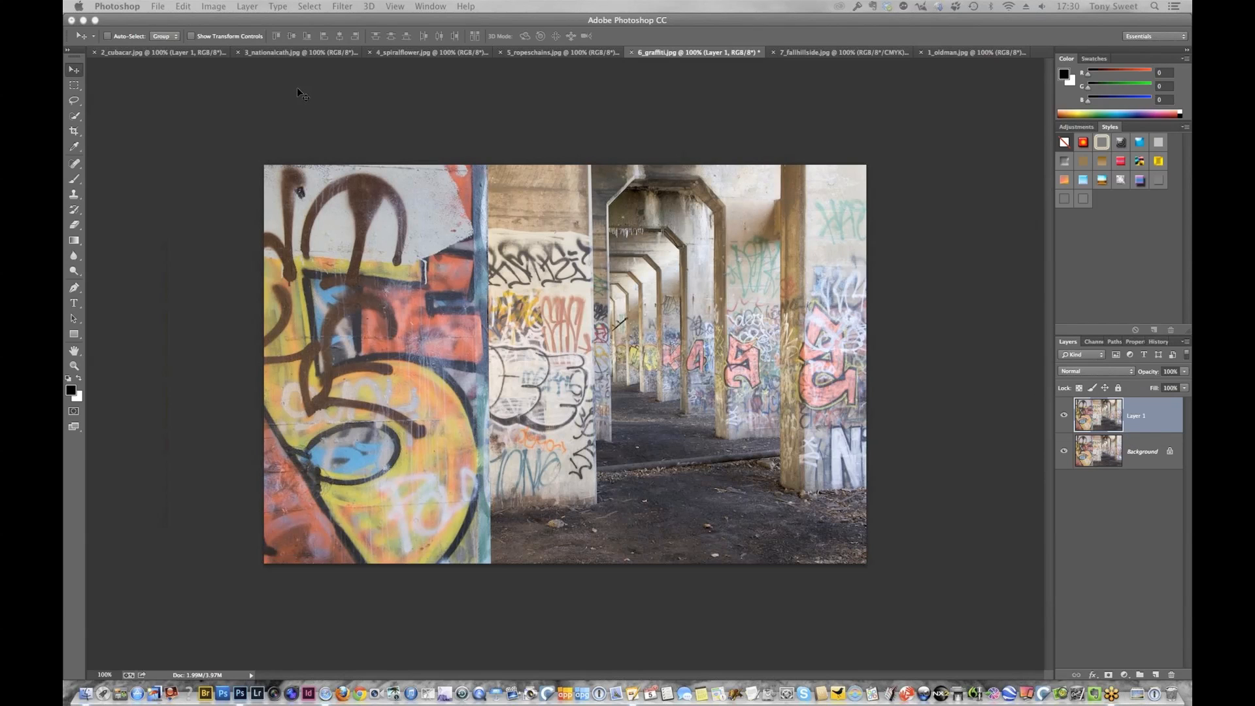
left_click(343, 8)
mouse_move(474, 451)
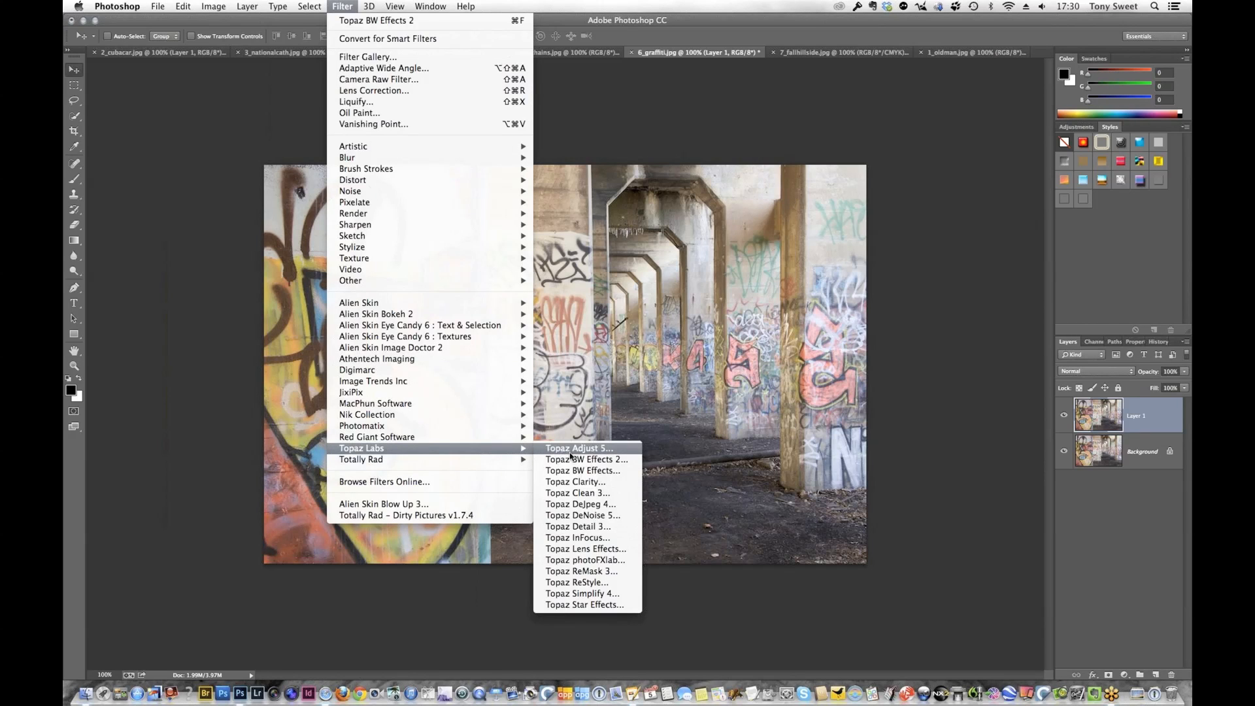
left_click(599, 533)
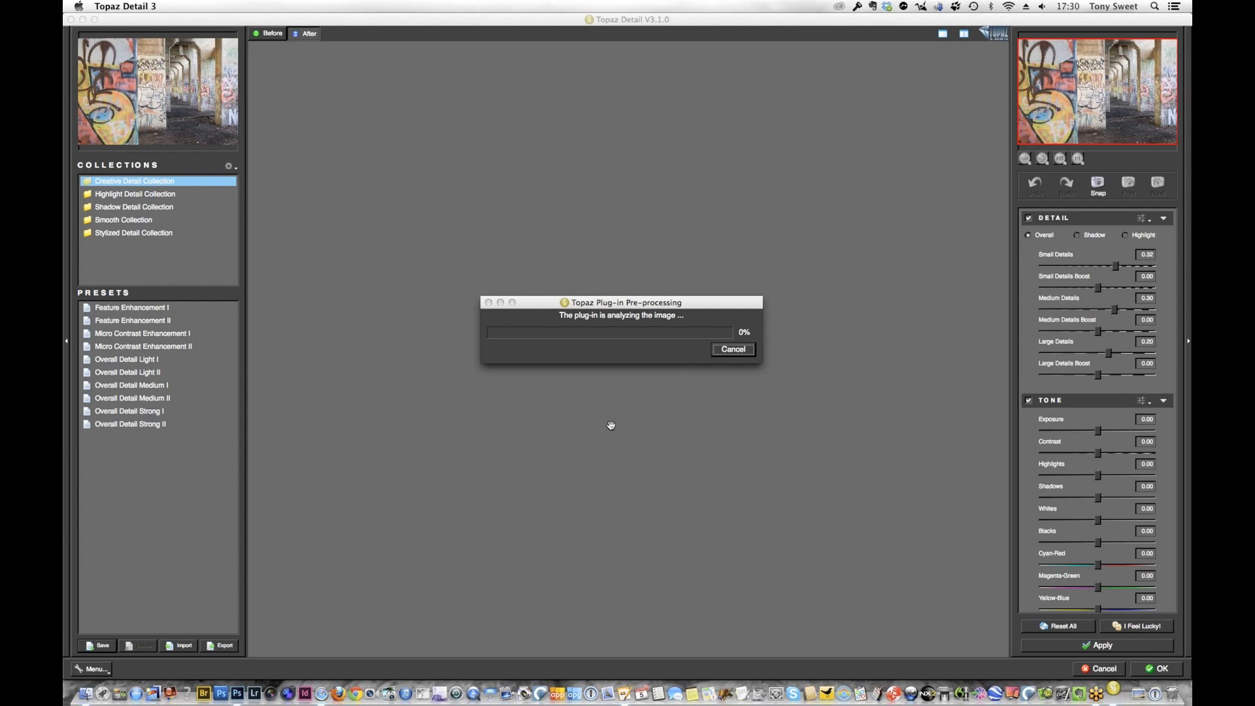
Reset all settings, set Small Details to -0.20, Small Details Boost to -0.32, Medium Details to -0.14 and Medium Details Boost to -1.00
left_click(66, 341)
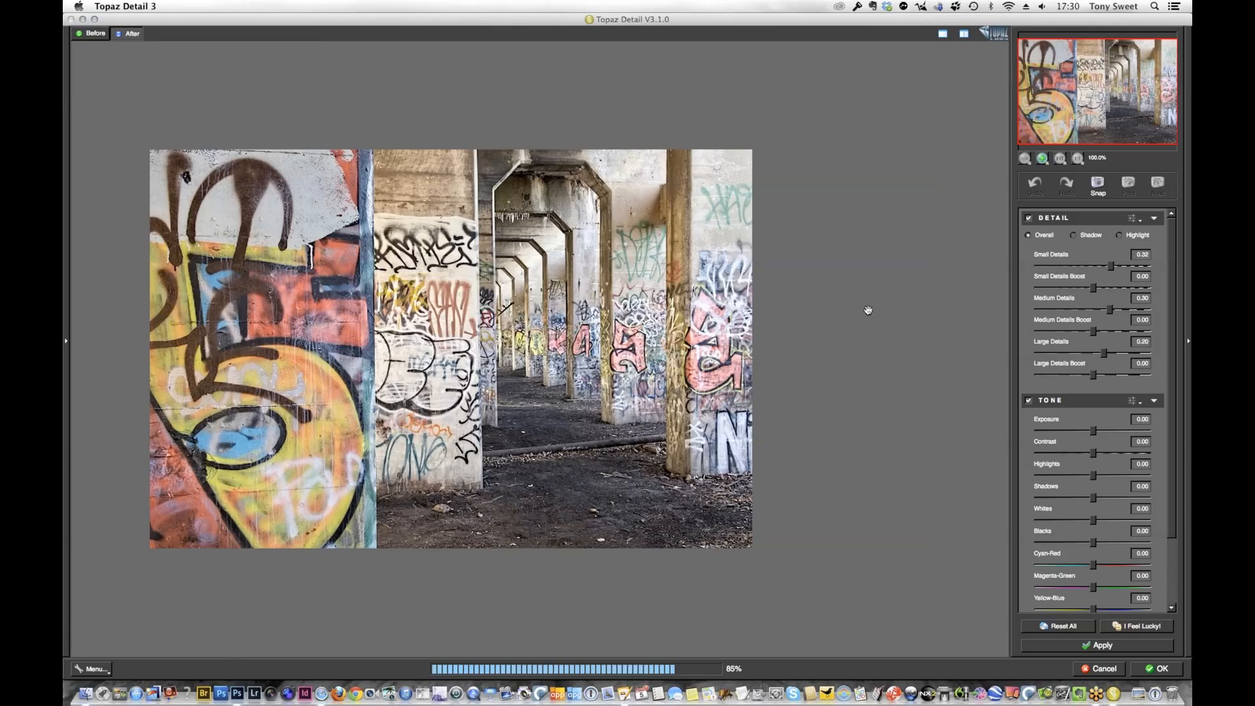
left_click(1071, 627)
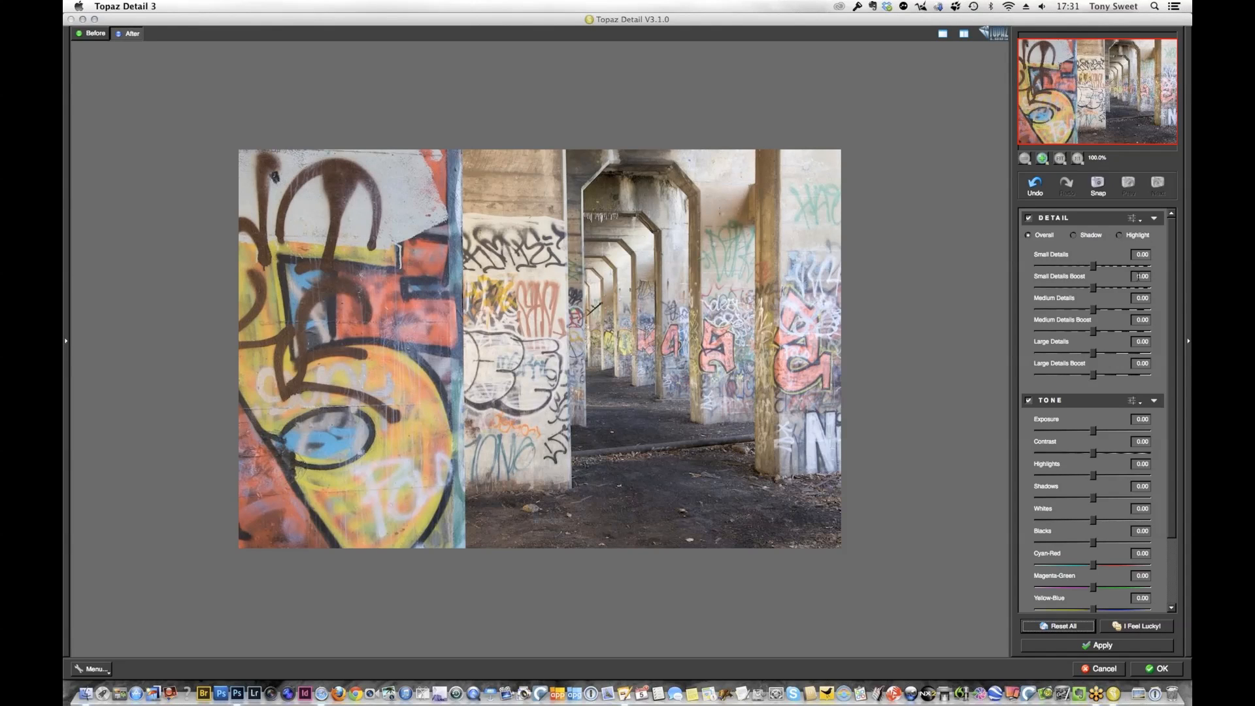
left_click_drag(1093, 266, 1072, 295)
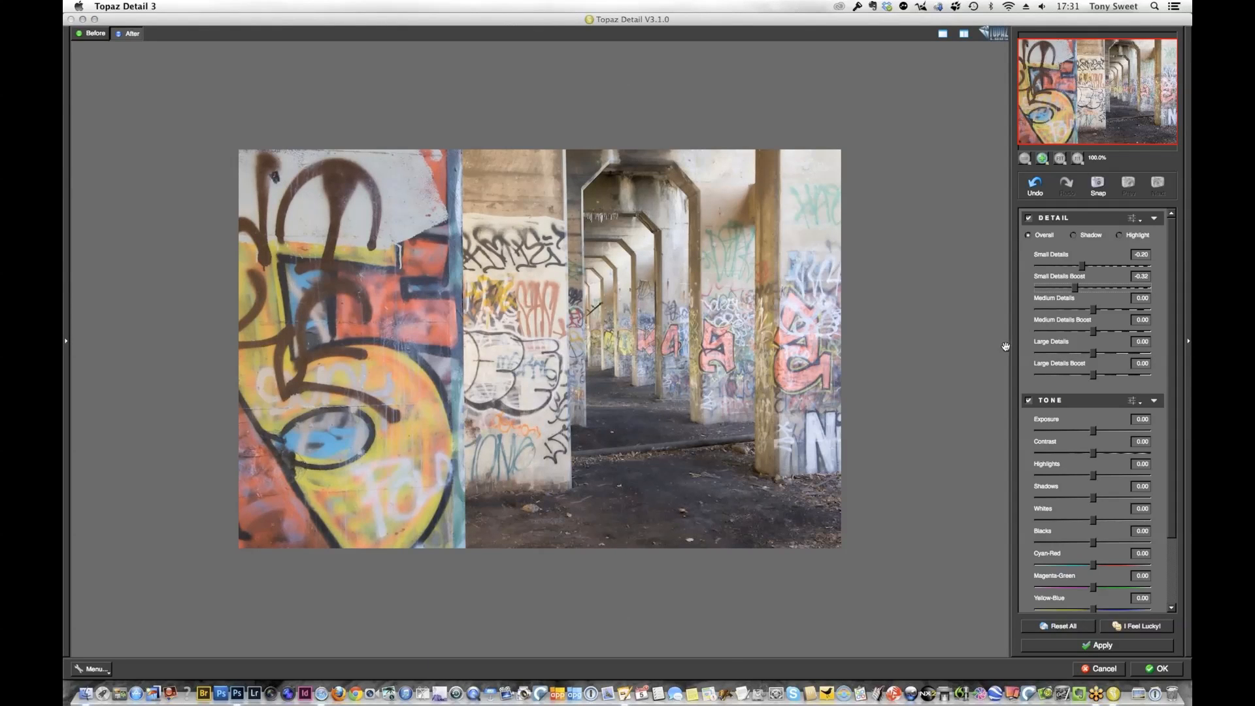
left_click(1092, 311)
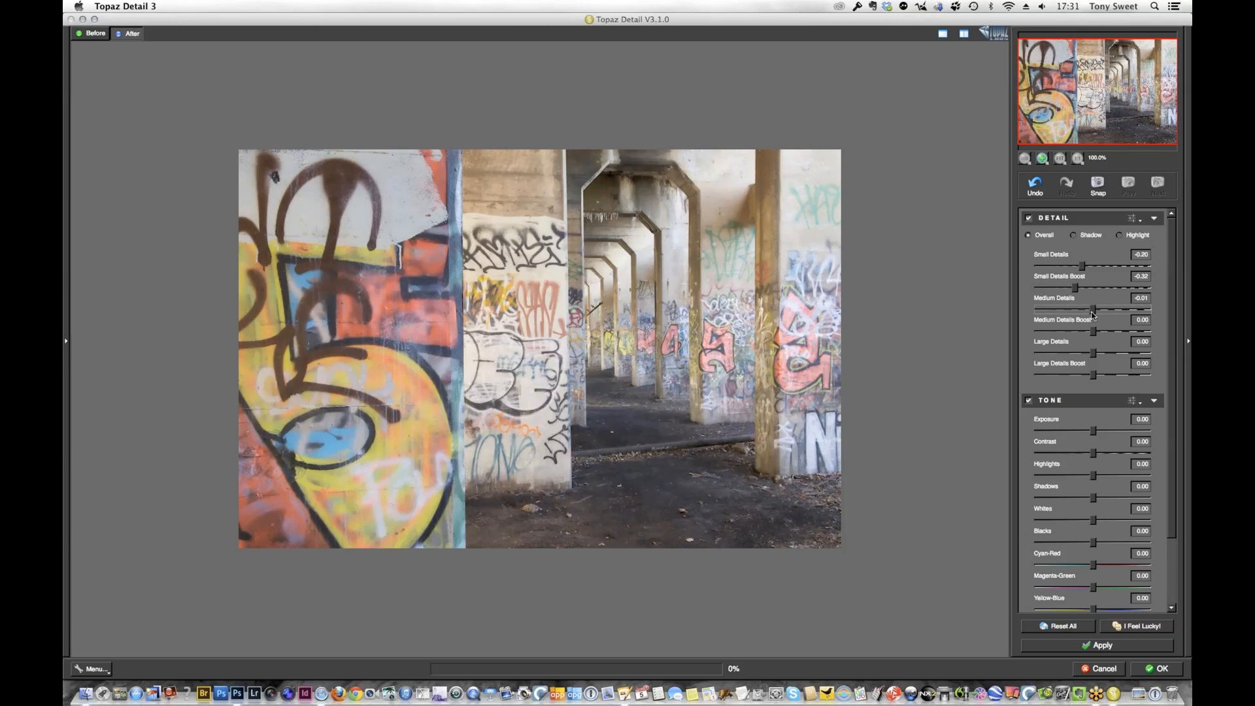
left_click_drag(1091, 315, 1087, 318)
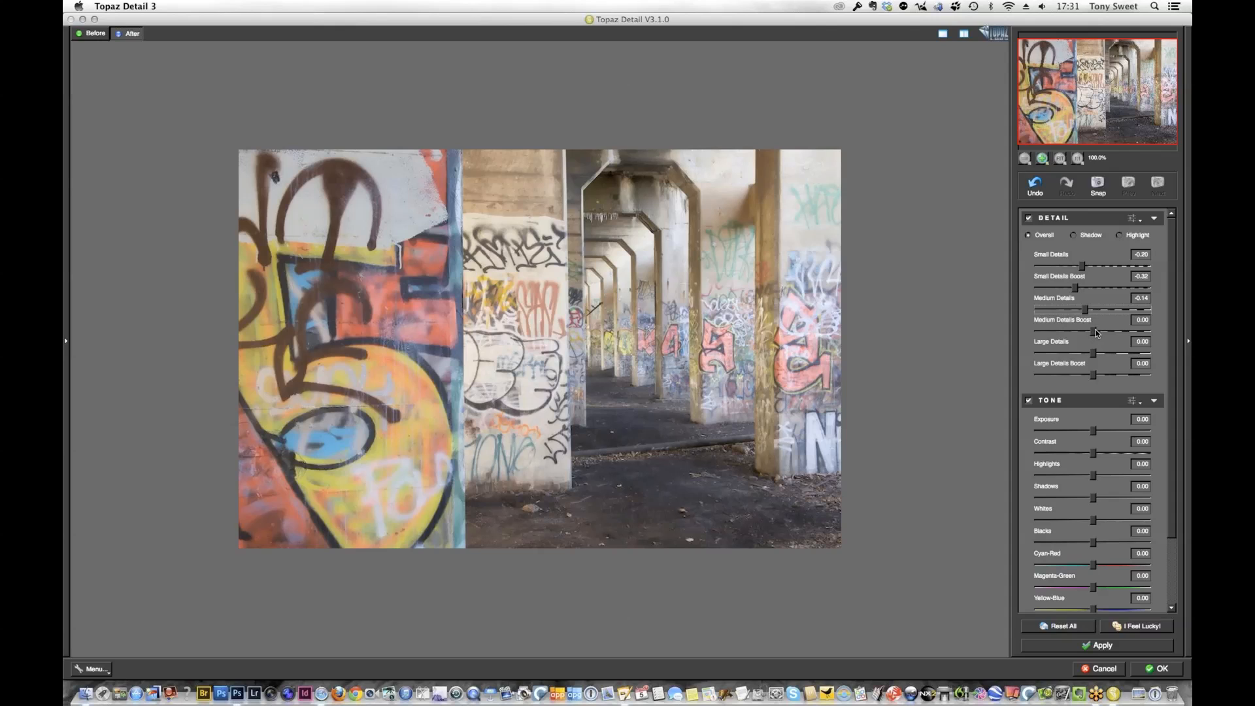
left_click_drag(1092, 333, 1034, 329)
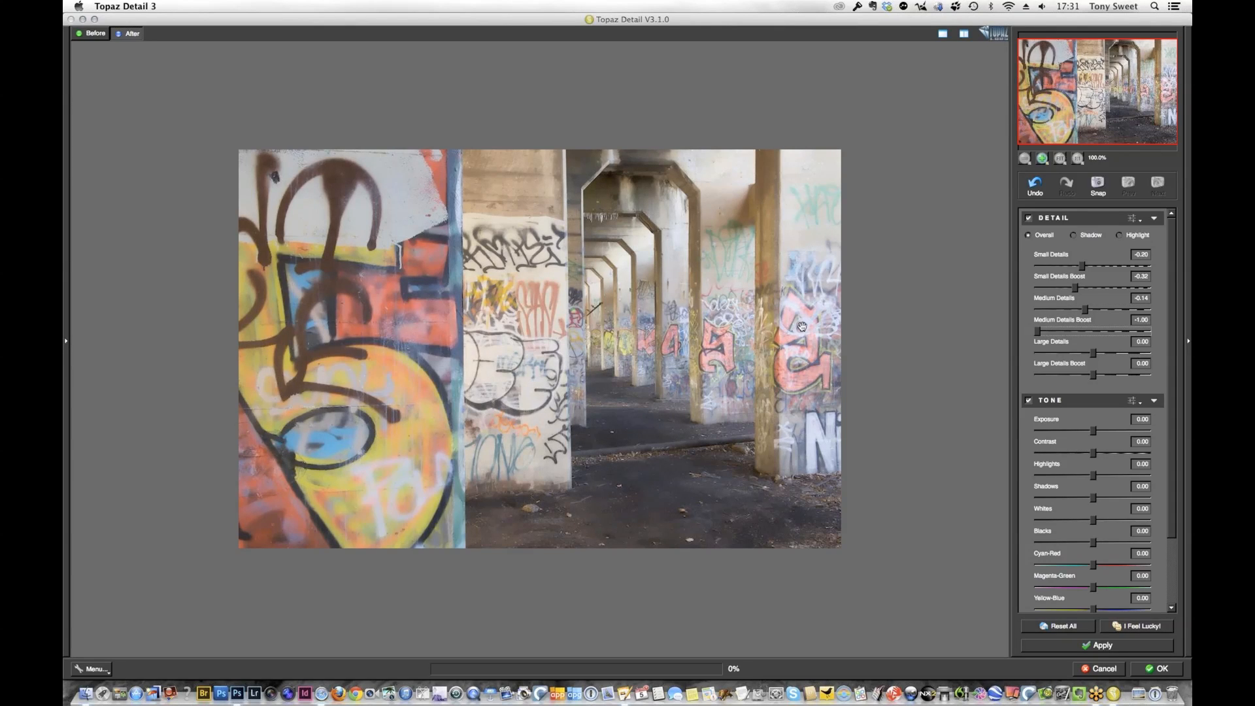
left_click(97, 35)
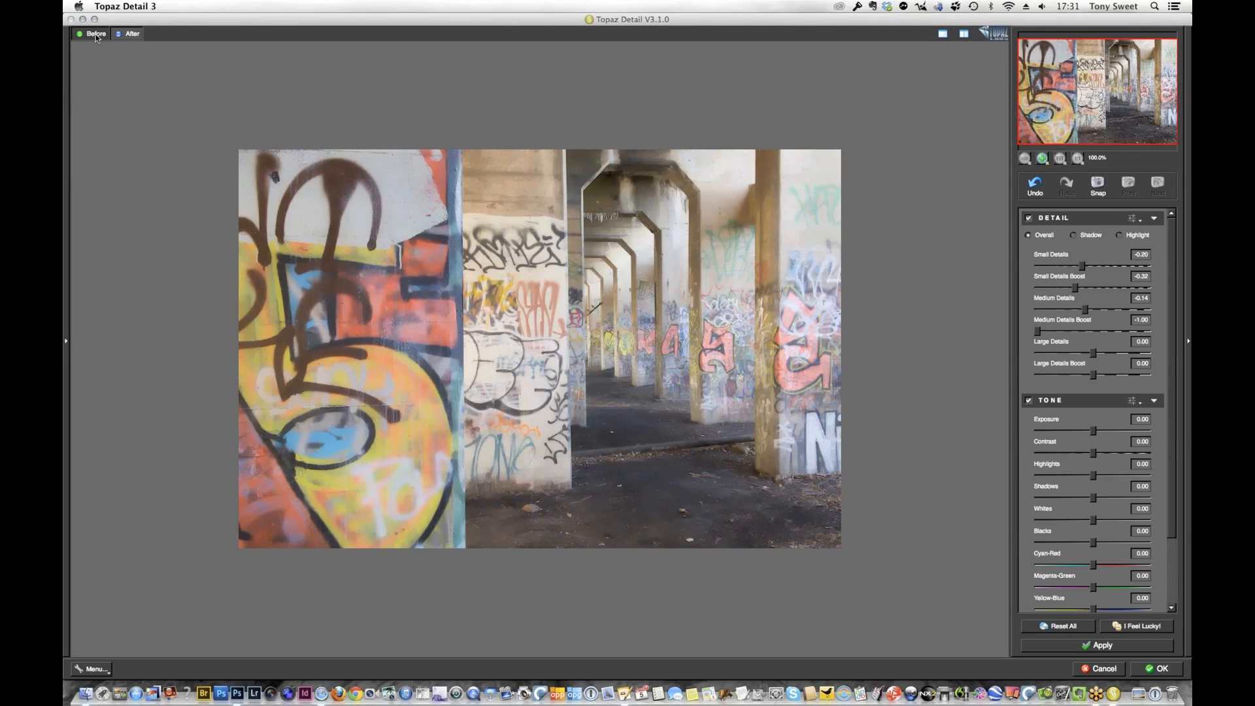
left_click(96, 37)
left_click(122, 37)
Raise Large Details to 1.00 and Large Details Boost to 0.59
left_click_drag(1106, 352, 1154, 355)
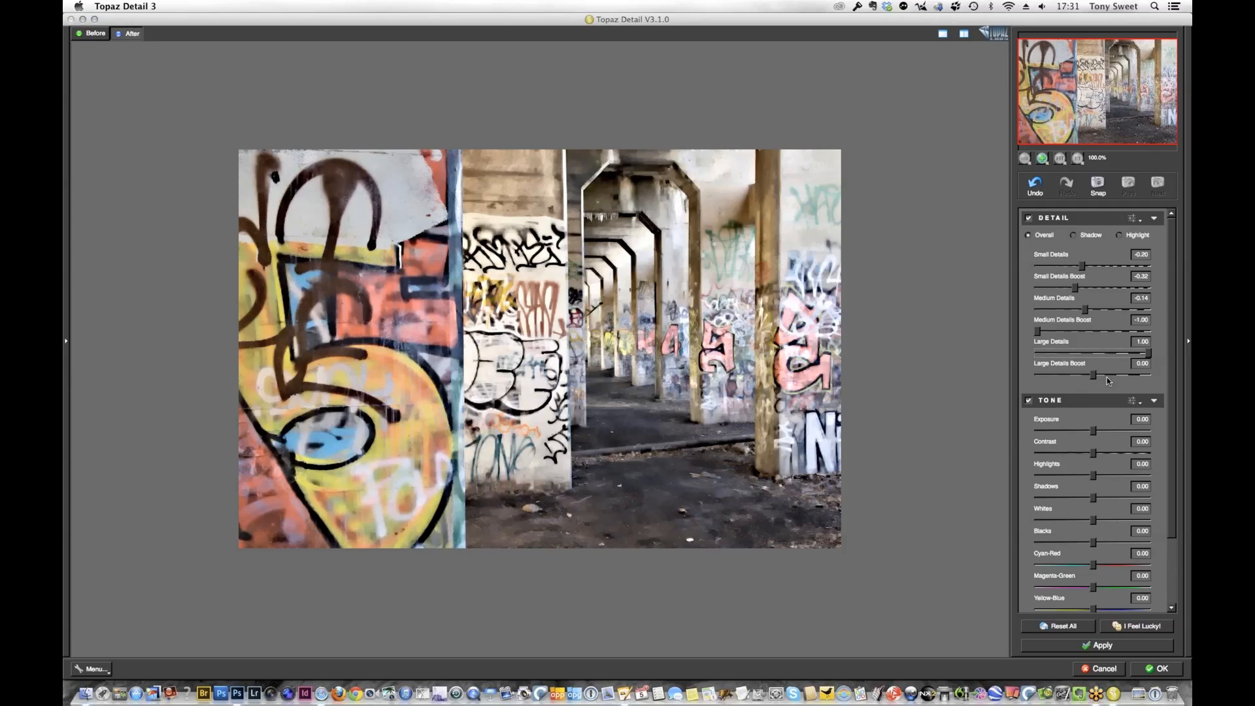
left_click_drag(1102, 380, 1096, 379)
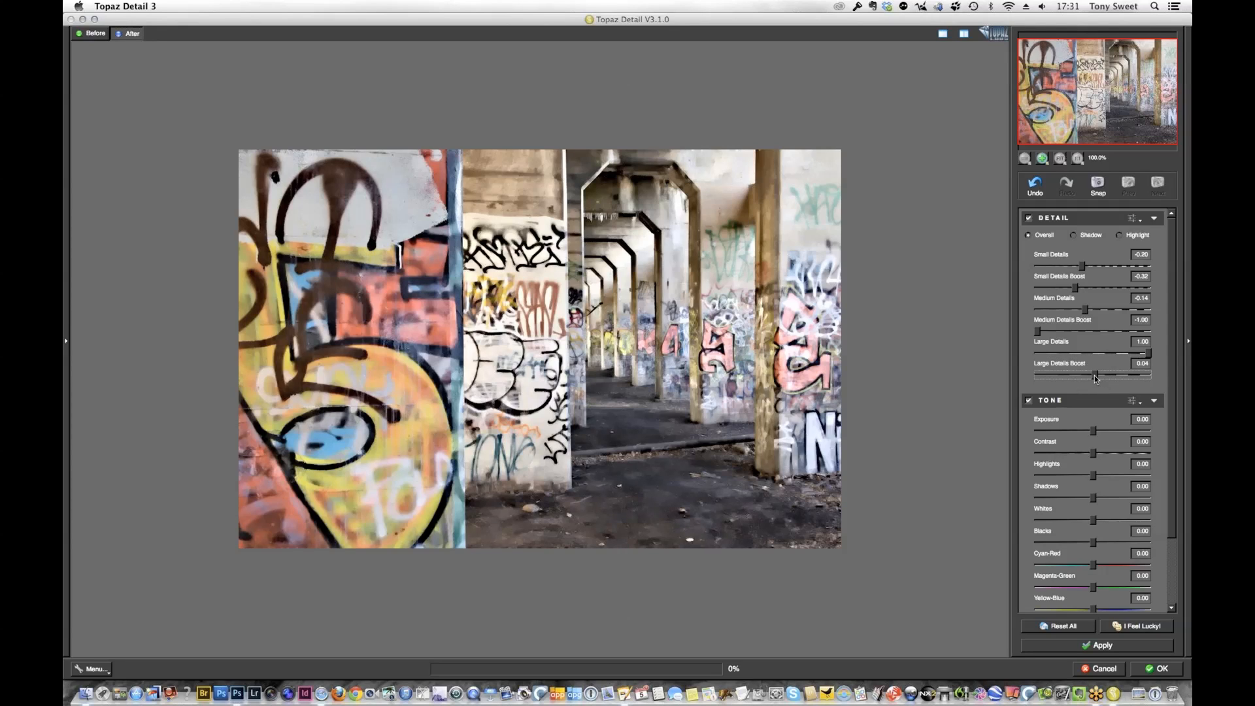
left_click(1116, 376)
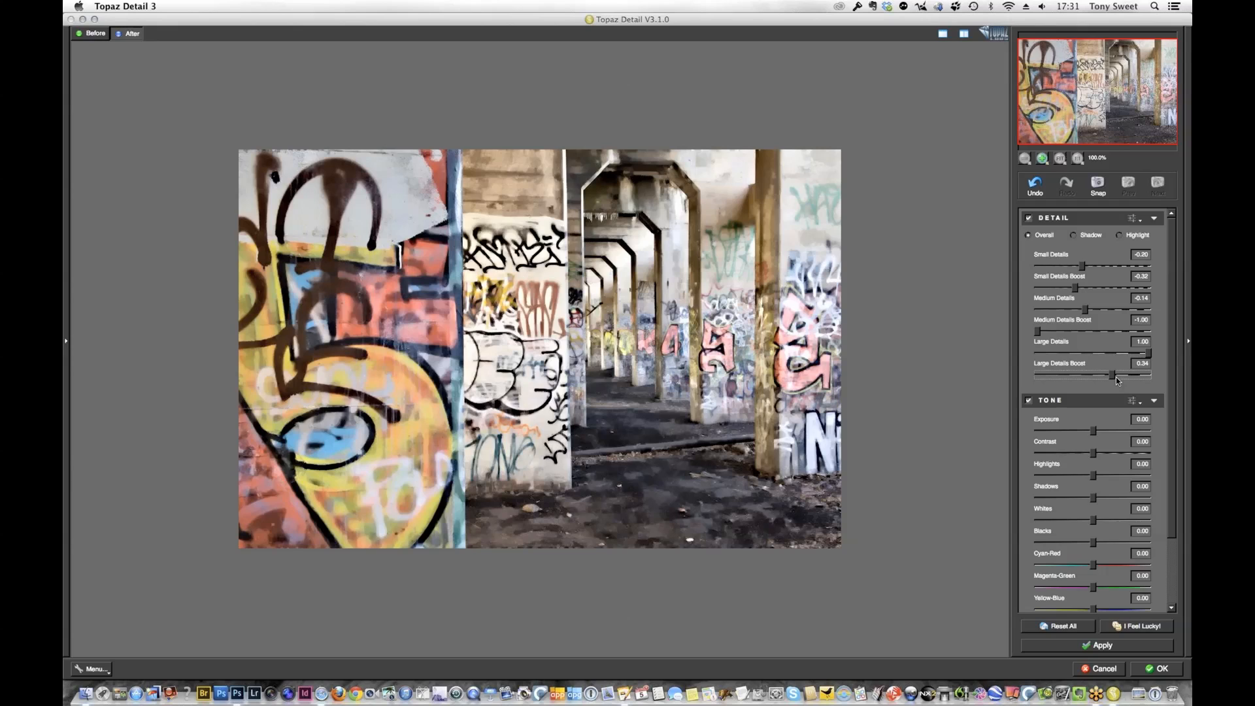
left_click_drag(1117, 378, 1127, 376)
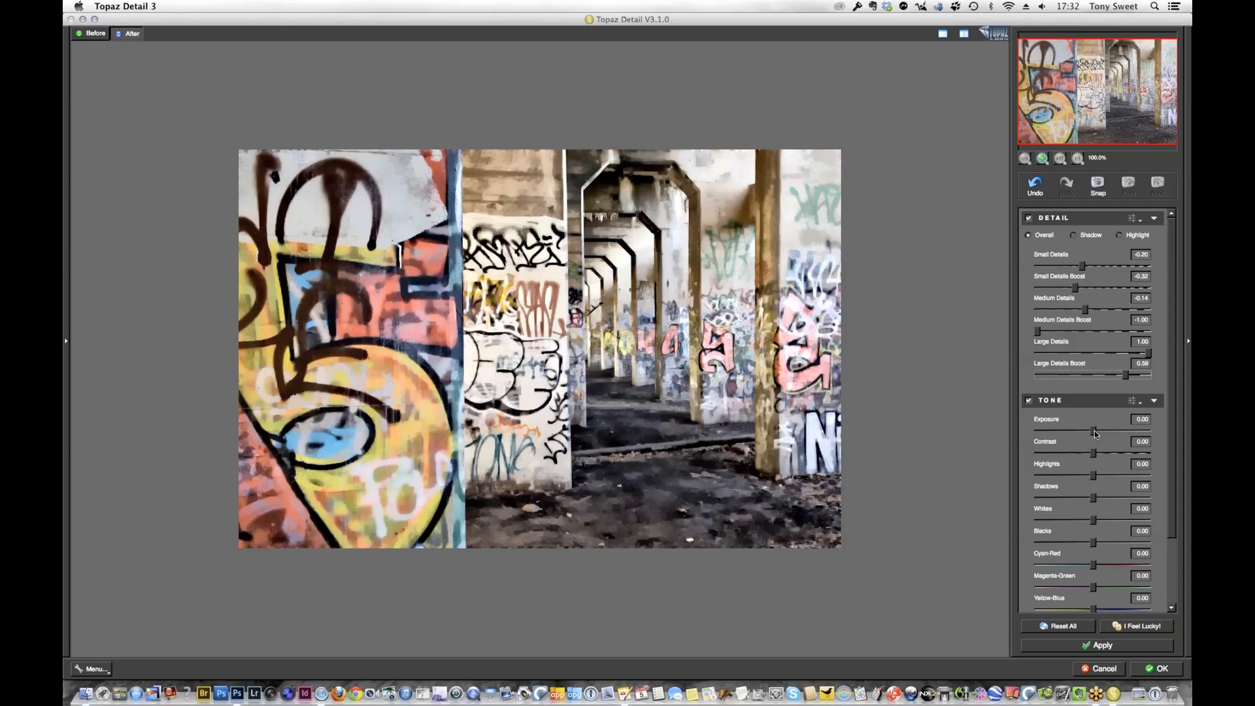
In the Tone settings, set exposure to -0.19, contrast to 0.37, shadows to -0.08 and blacks to 0.41
mouse_move(1094, 430)
left_mouse_down()
mouse_move(1083, 436)
mouse_move(1096, 453)
left_mouse_up()
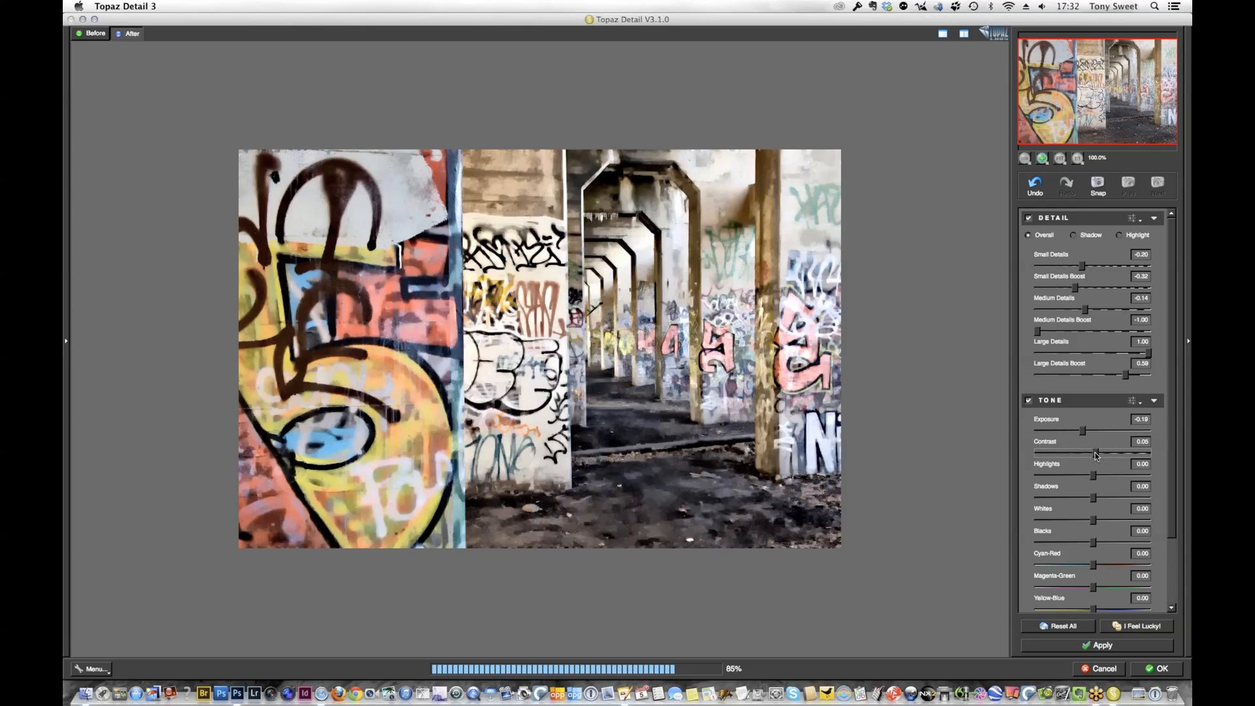
left_click_drag(1108, 457, 1115, 454)
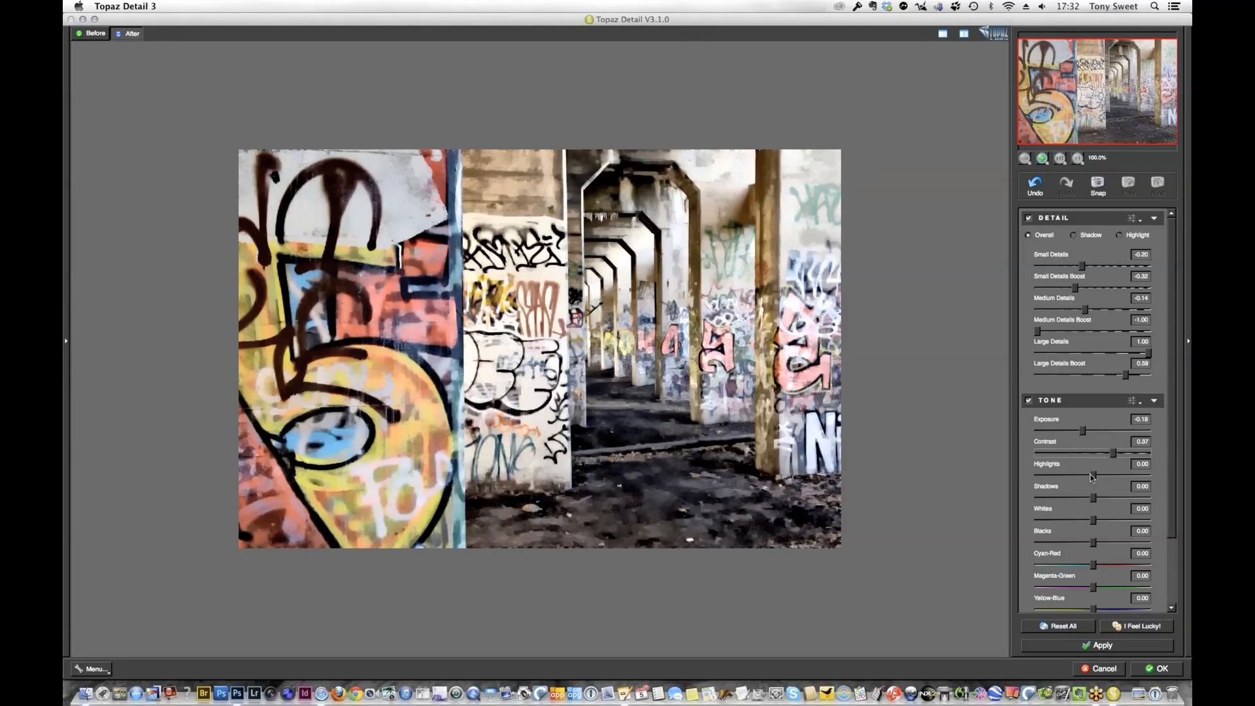
left_click_drag(1093, 498, 1089, 502)
left_click_drag(1095, 544, 1097, 544)
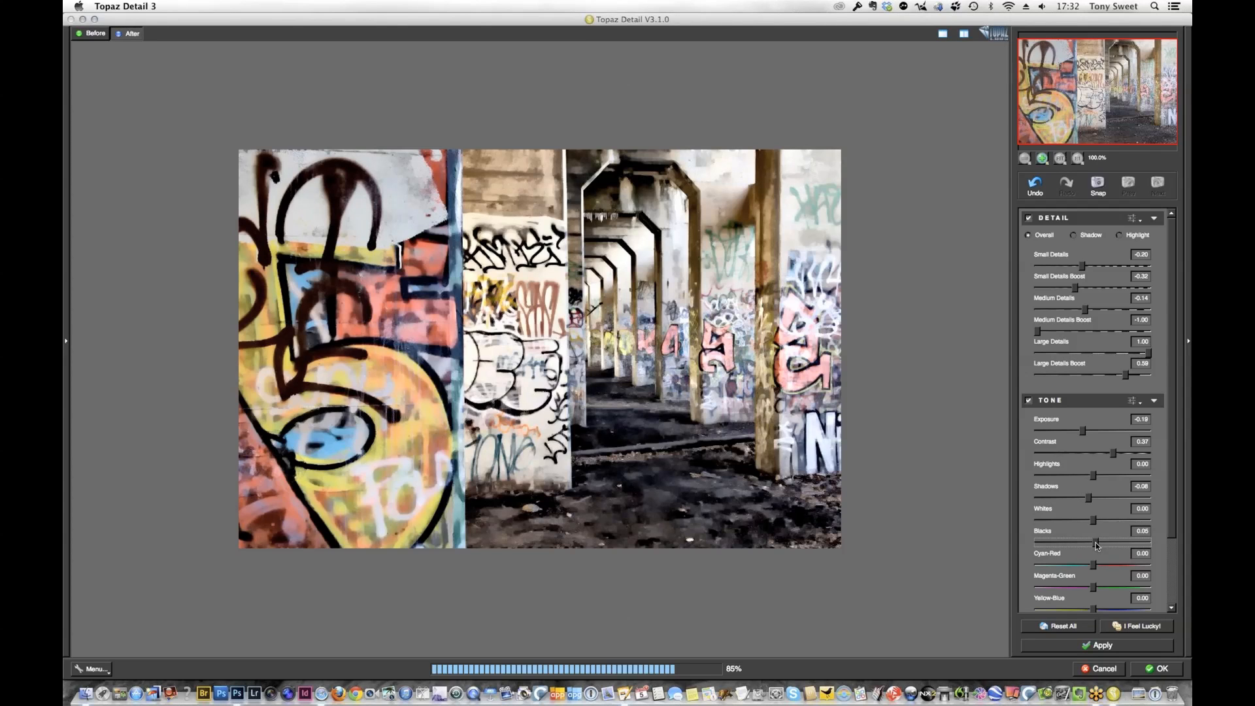
left_click_drag(1097, 544, 1115, 544)
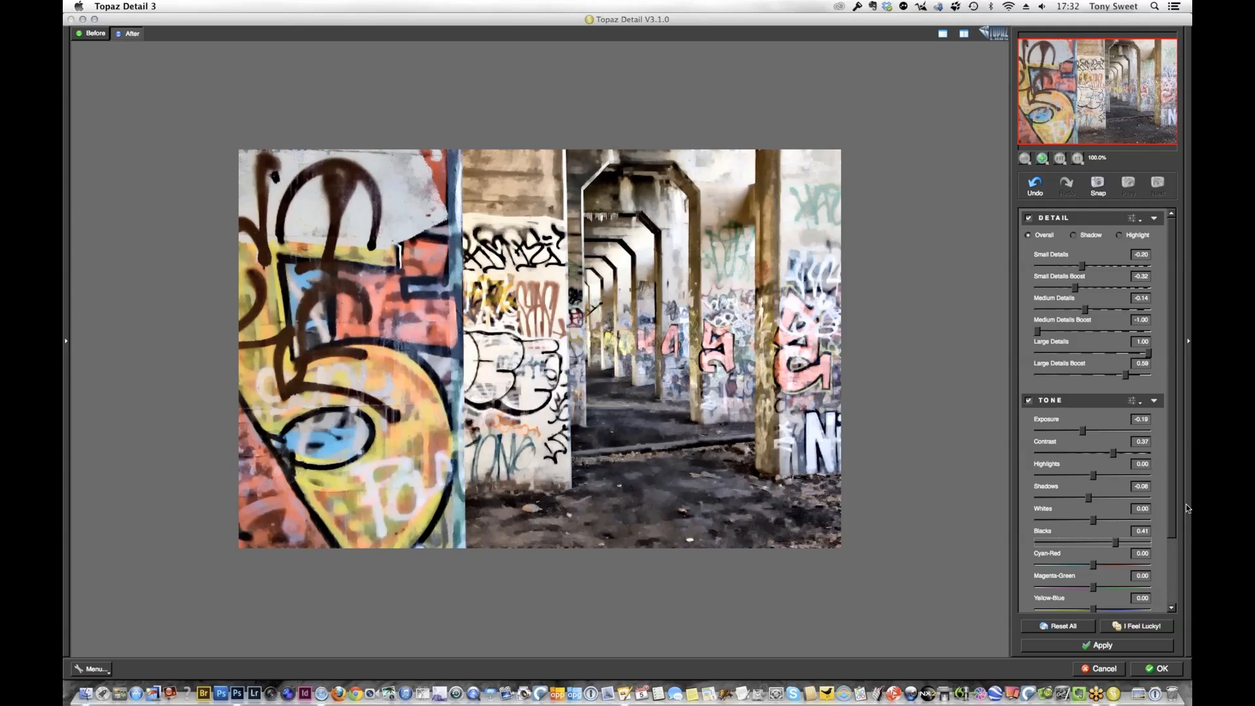
Enable Deblur with a blur size of 0.83
scroll(1089, 556, "down", 5)
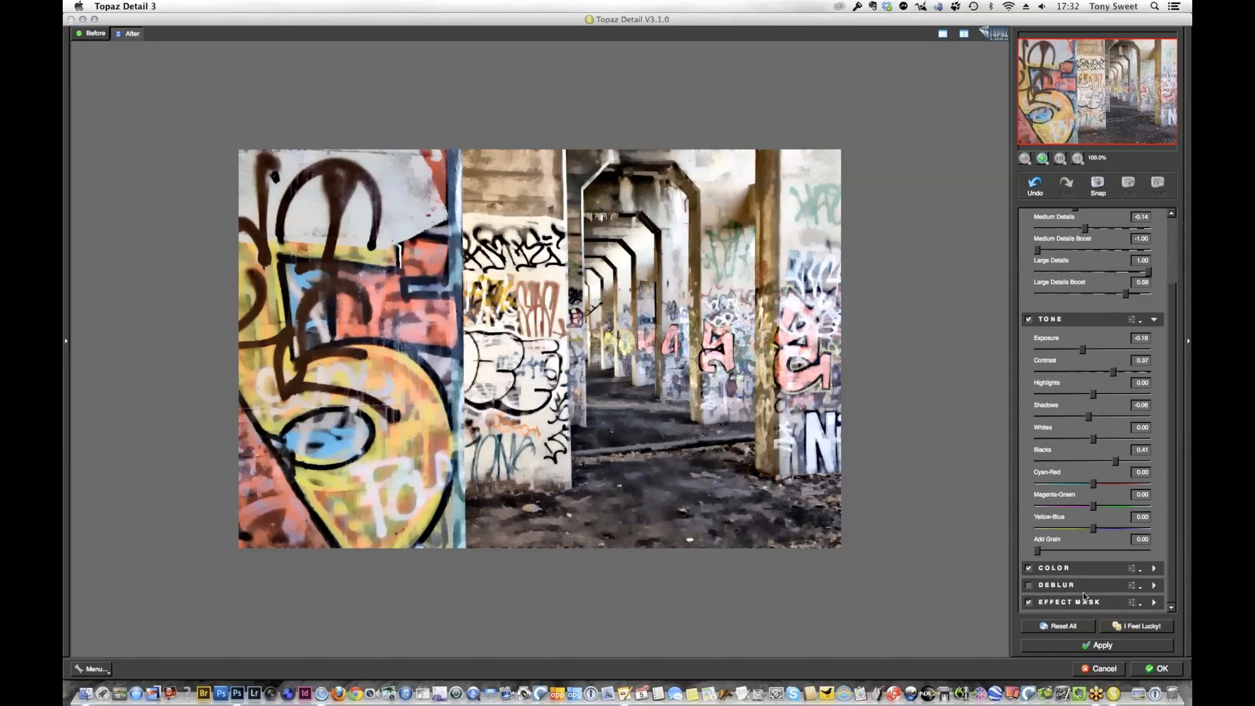
left_click(1097, 586)
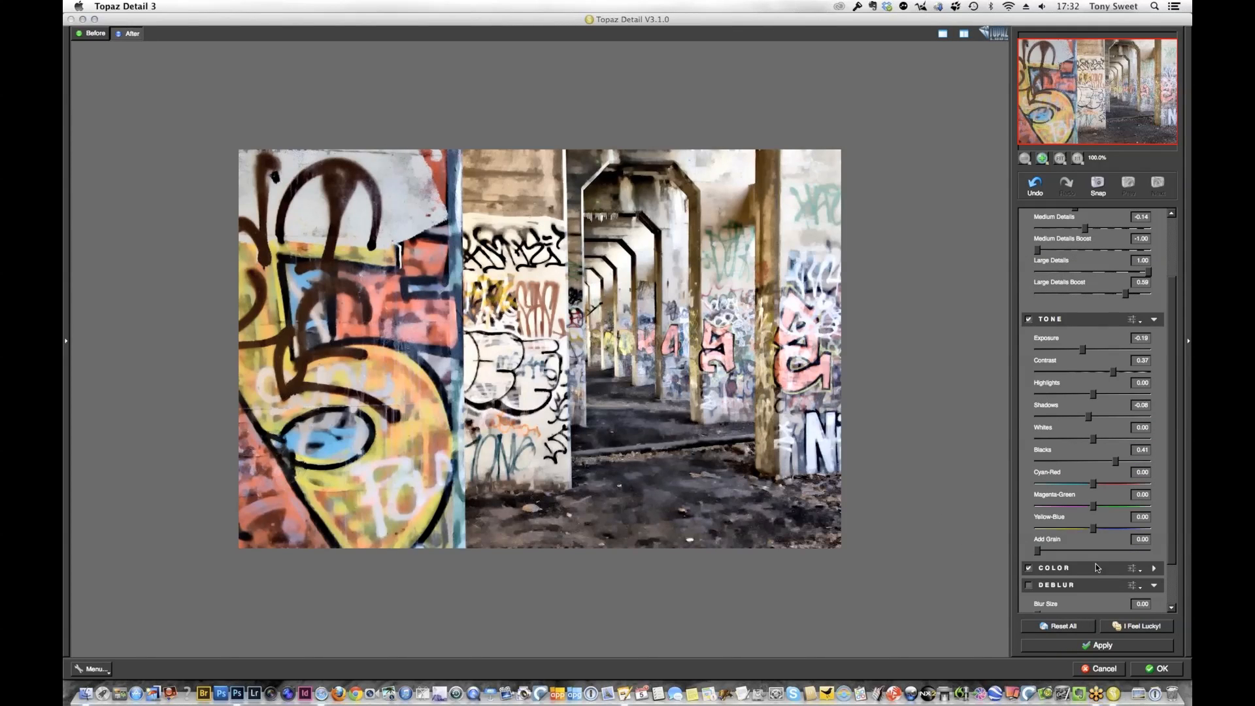
scroll(1177, 598, "down", 3)
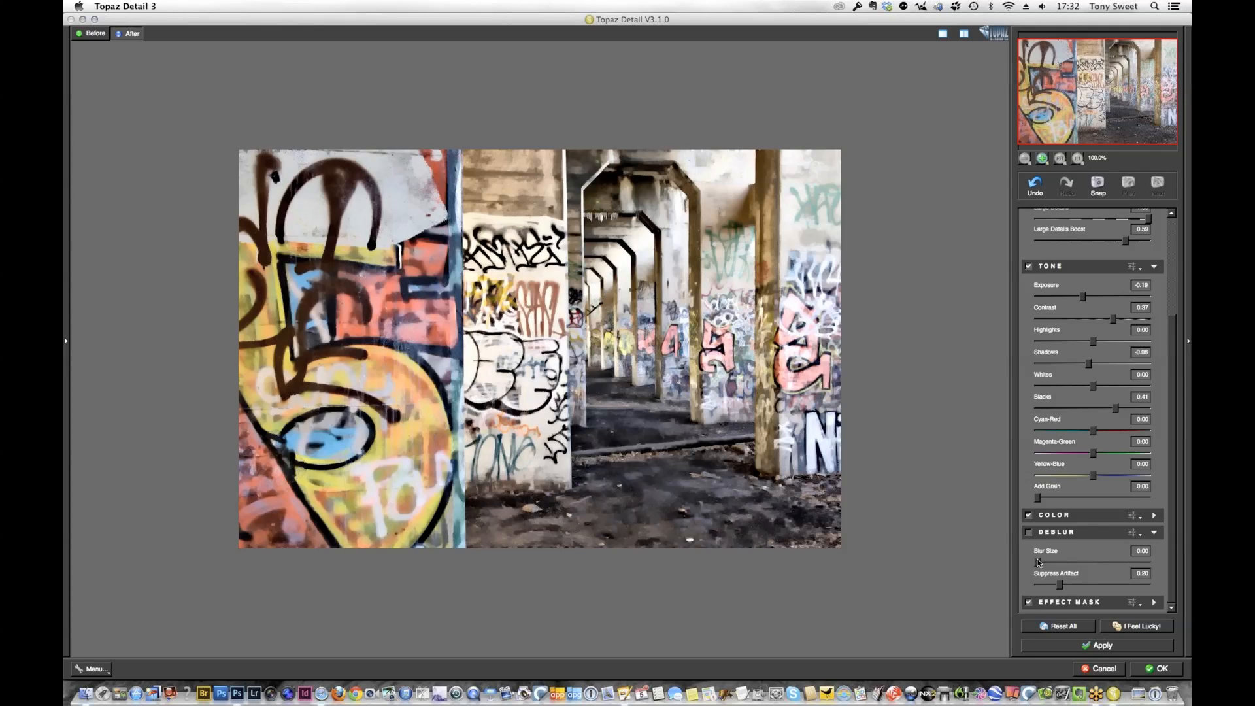
left_click_drag(1039, 562, 1042, 563)
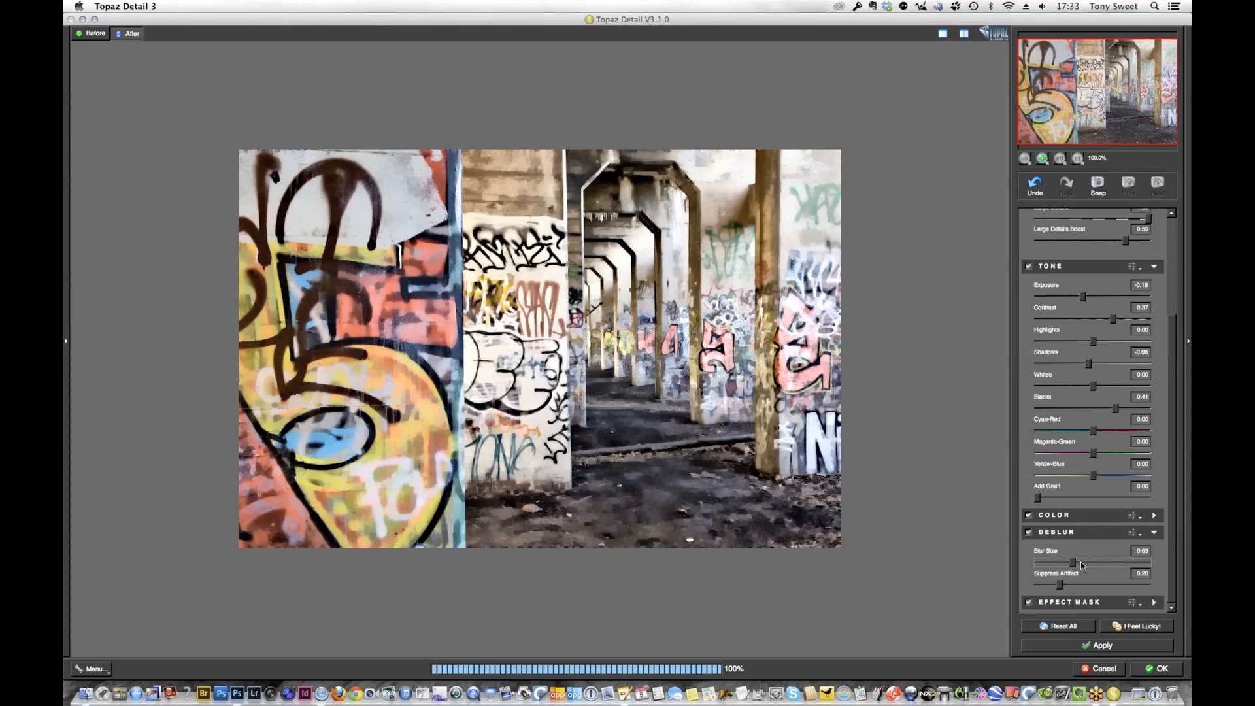
left_click_drag(1081, 565, 1083, 563)
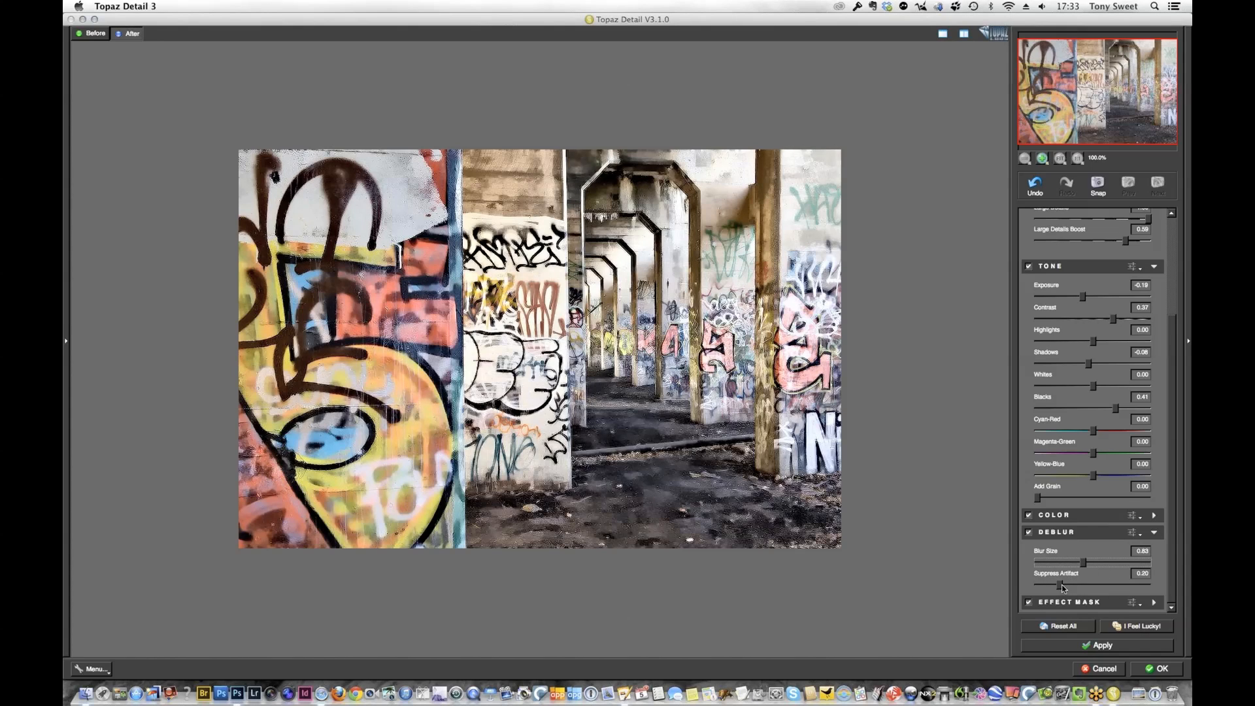
Raise the Deblur artifact suppression to about 0.5 and accept the Detail effect to return to Photoshop
left_click(1062, 584)
left_click_drag(1062, 584, 1072, 585)
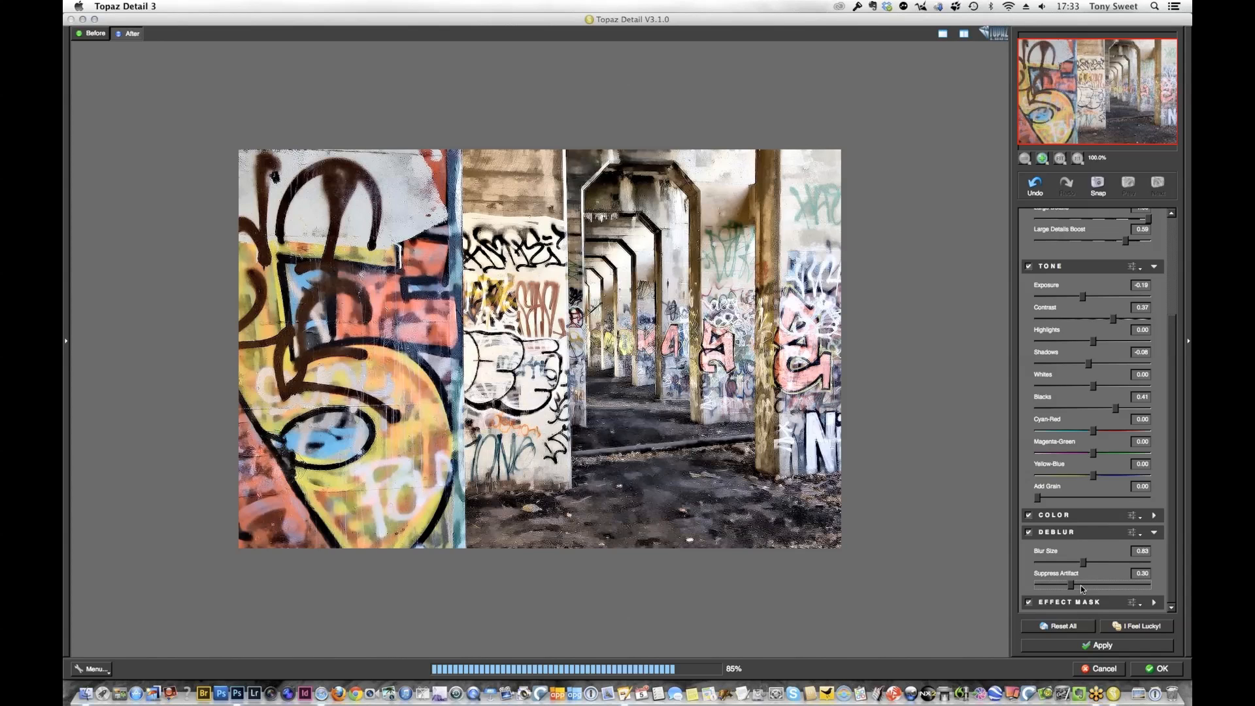
left_click(1093, 585)
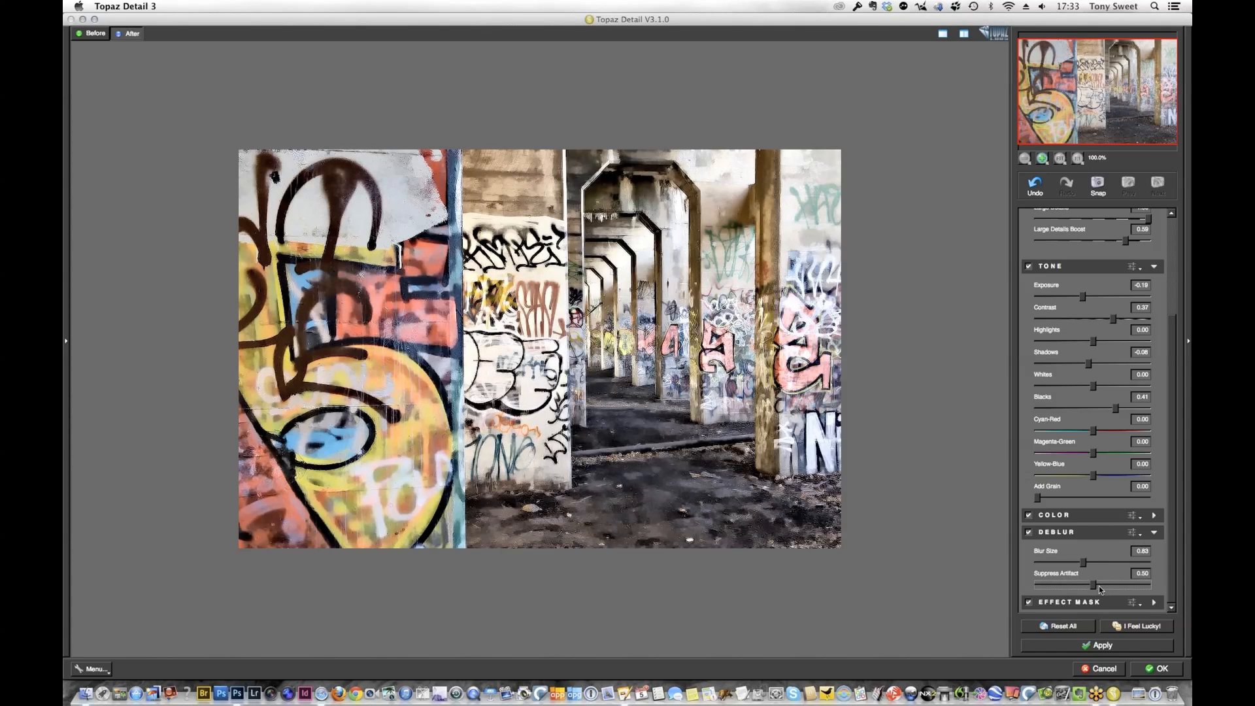
left_click_drag(1100, 590, 1104, 590)
left_click(1105, 590)
left_click(1105, 589)
left_click(1163, 669)
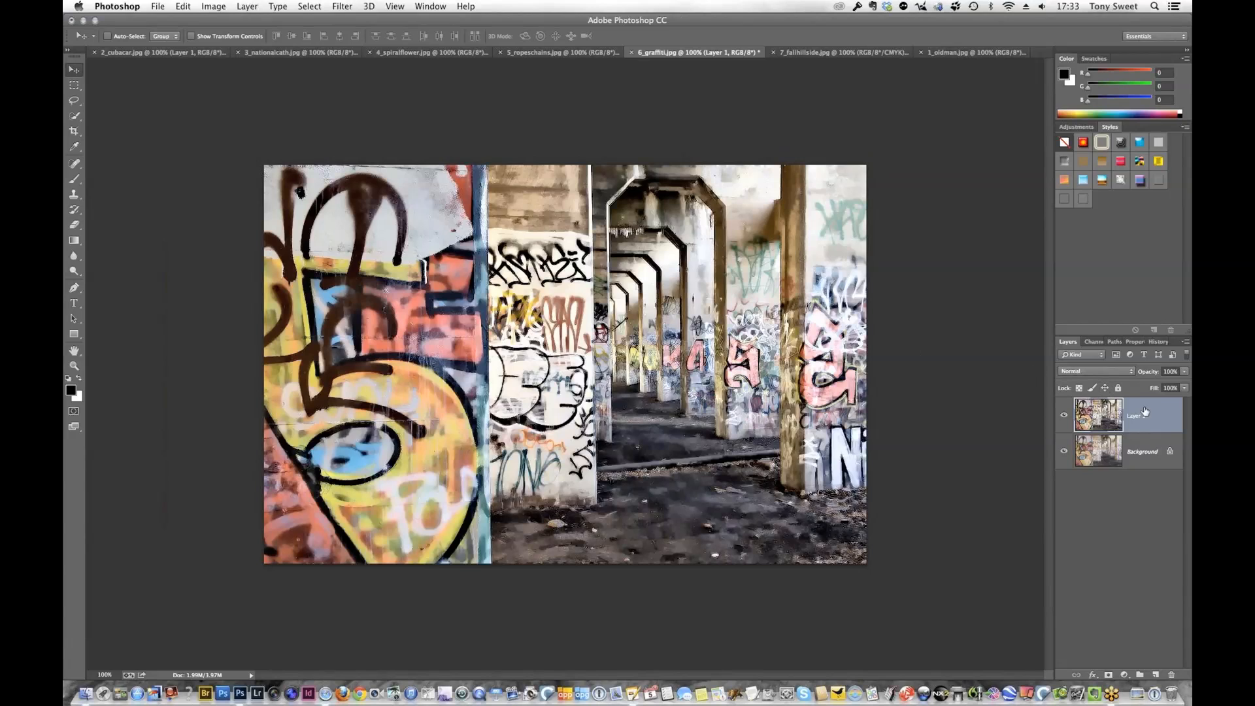
Lower Layer 1's opacity to 84% and compare the image with the layer hidden and shown
left_click(1064, 416)
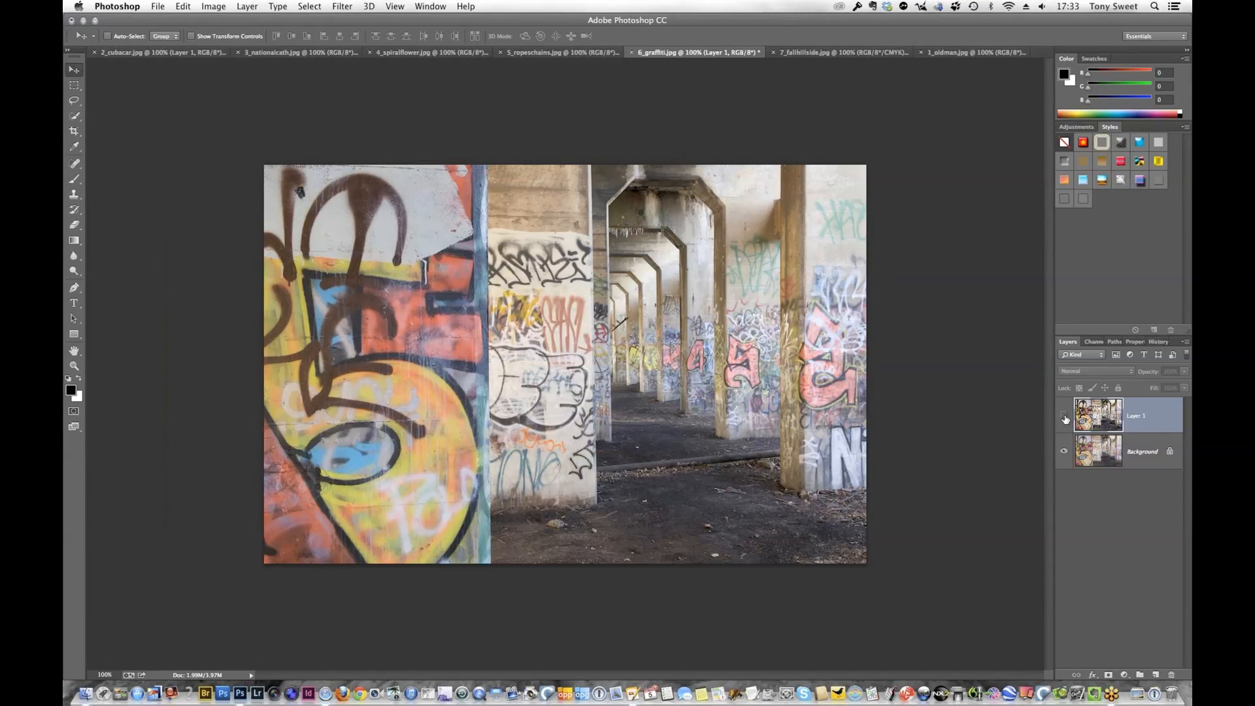
left_click(1065, 416)
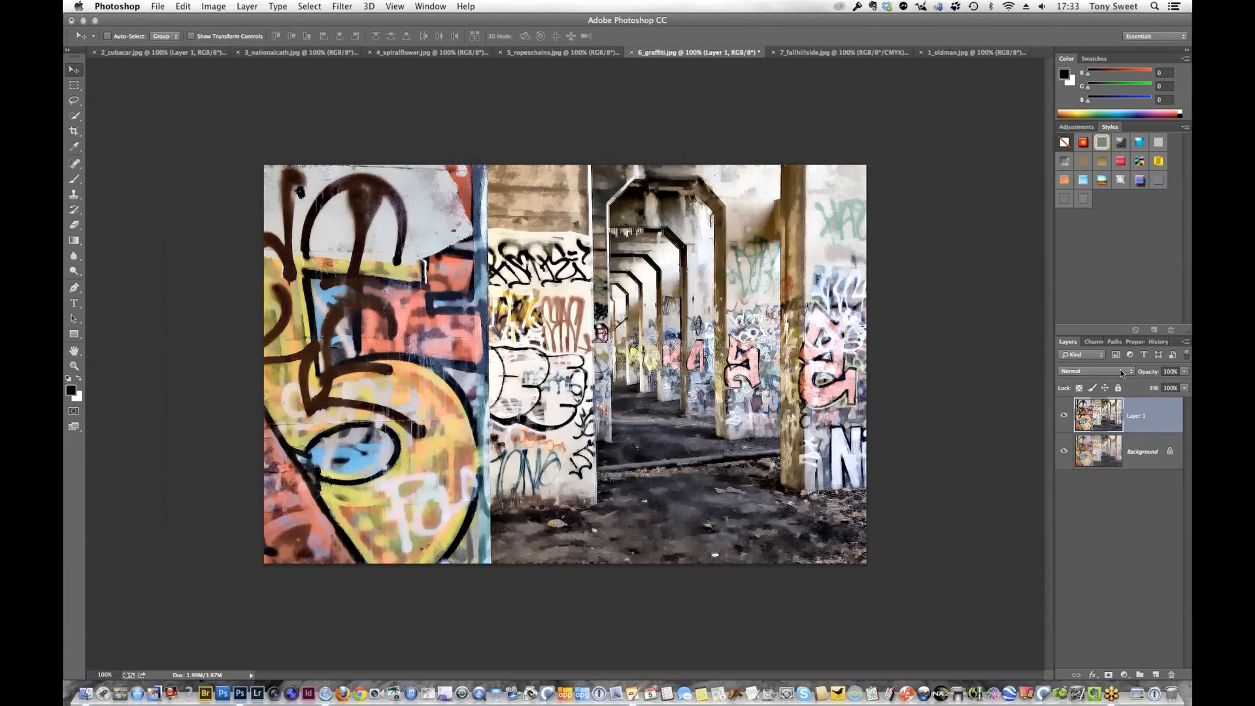
left_click(1185, 372)
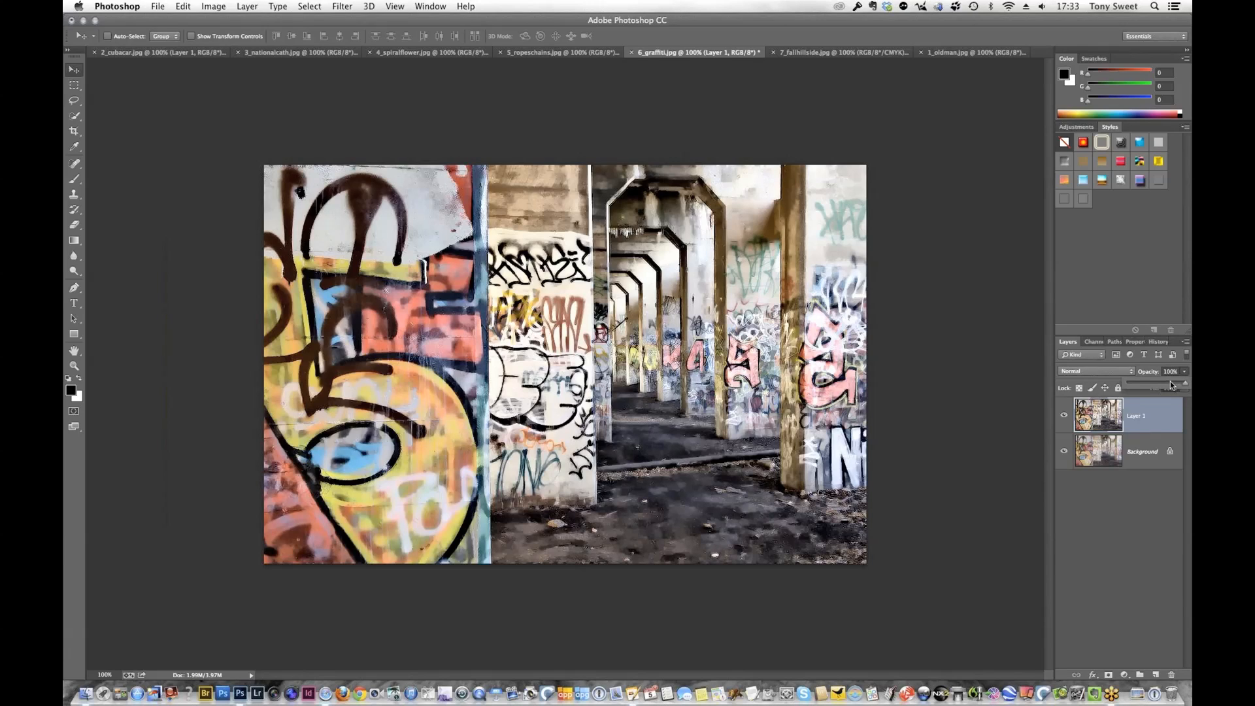
left_click(1168, 386)
left_click_drag(1168, 386, 1168, 386)
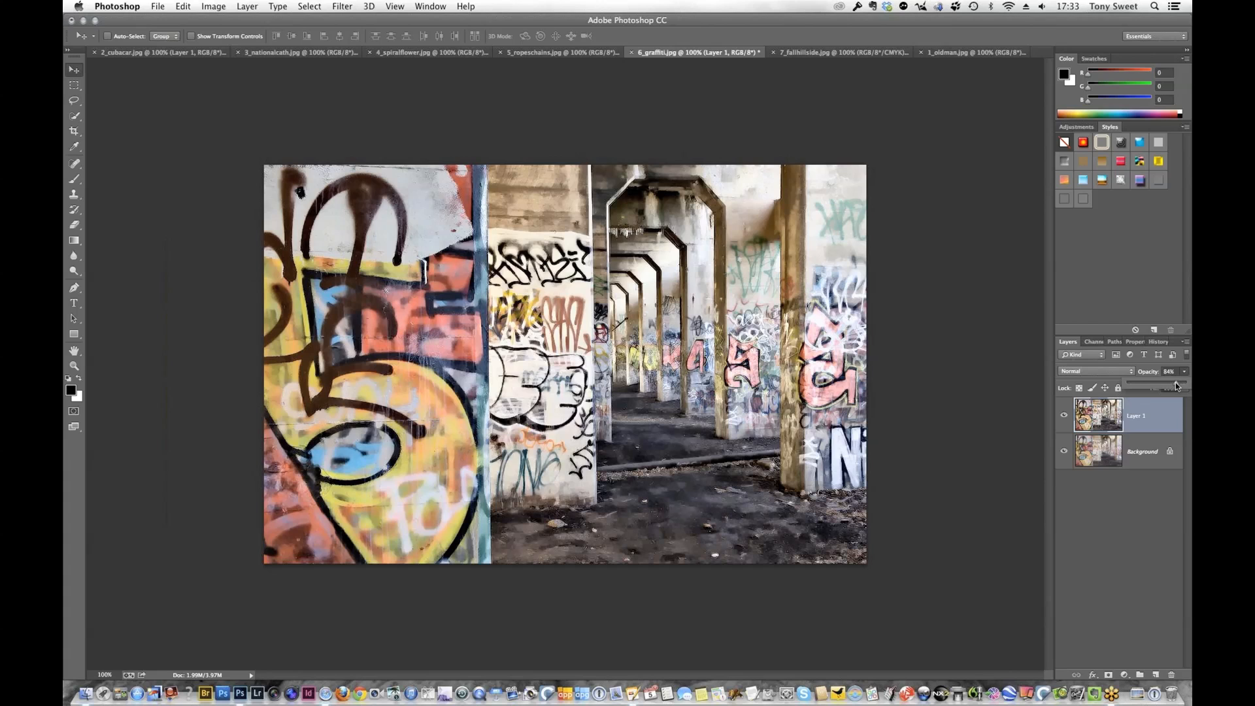
left_click(1063, 417)
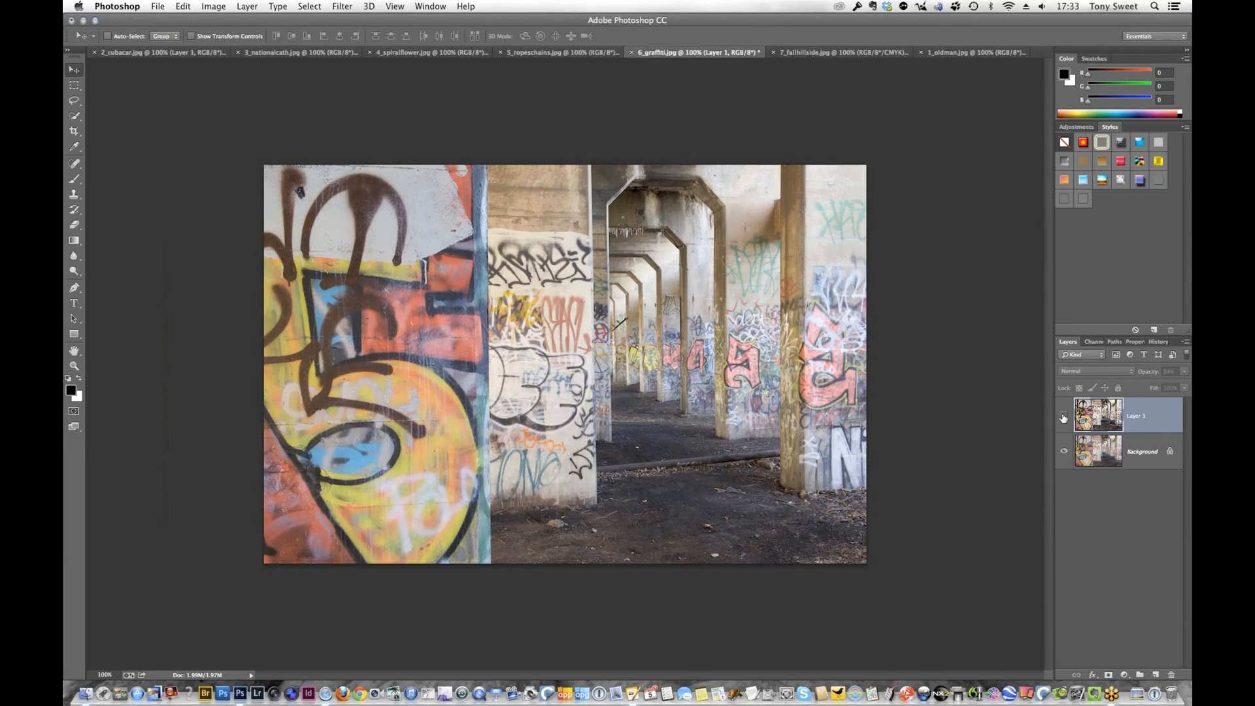
left_click(1063, 416)
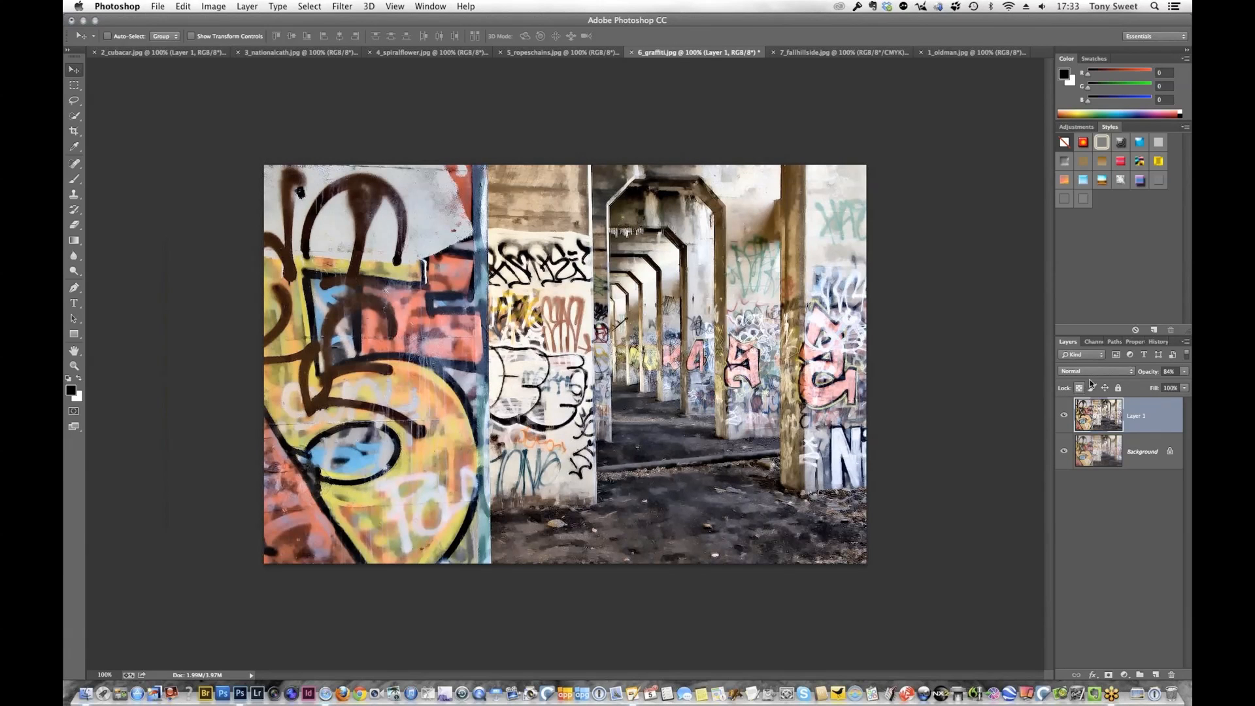
Set Layer 1's blend mode to Multiply and add a white layer mask to it
left_click(1088, 372)
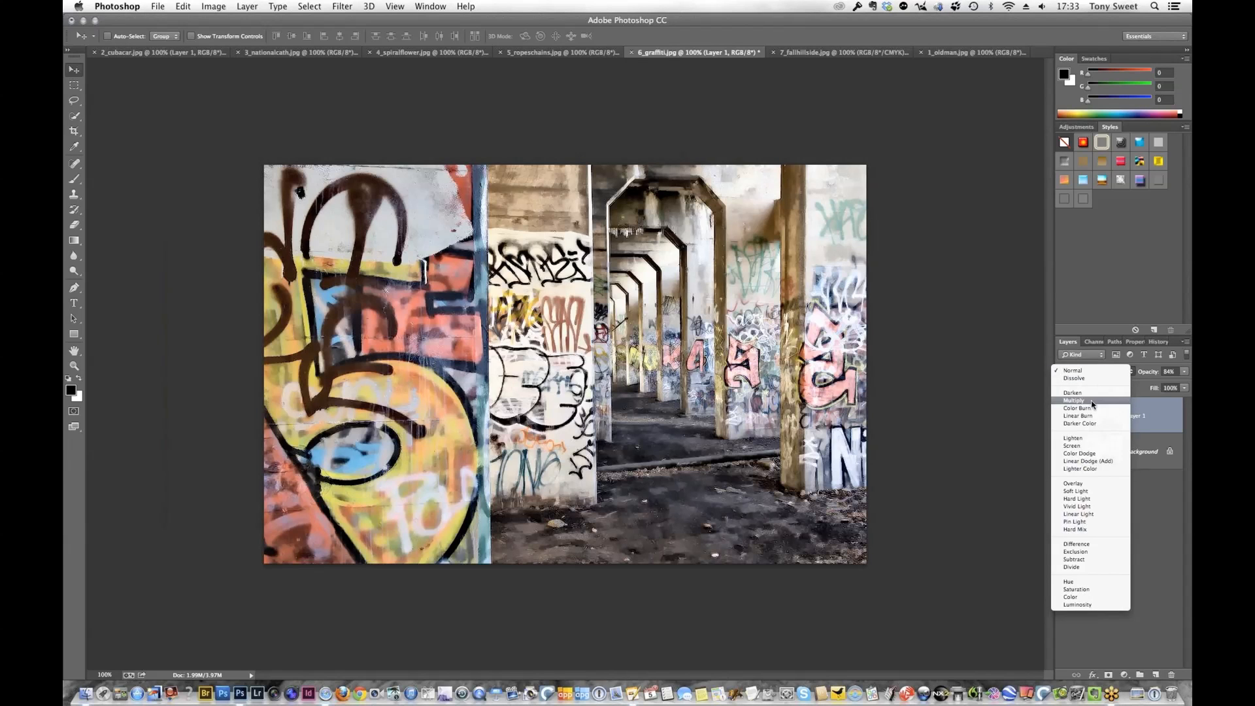
left_click(1092, 401)
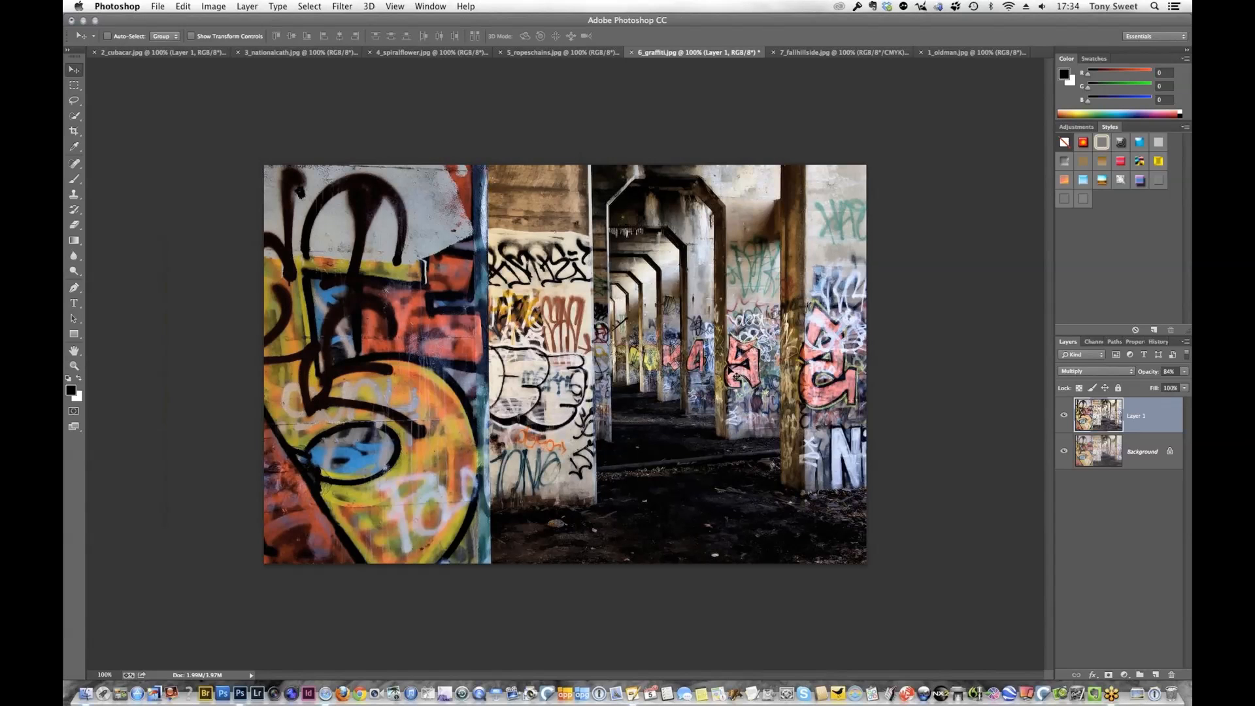
left_click(1110, 675)
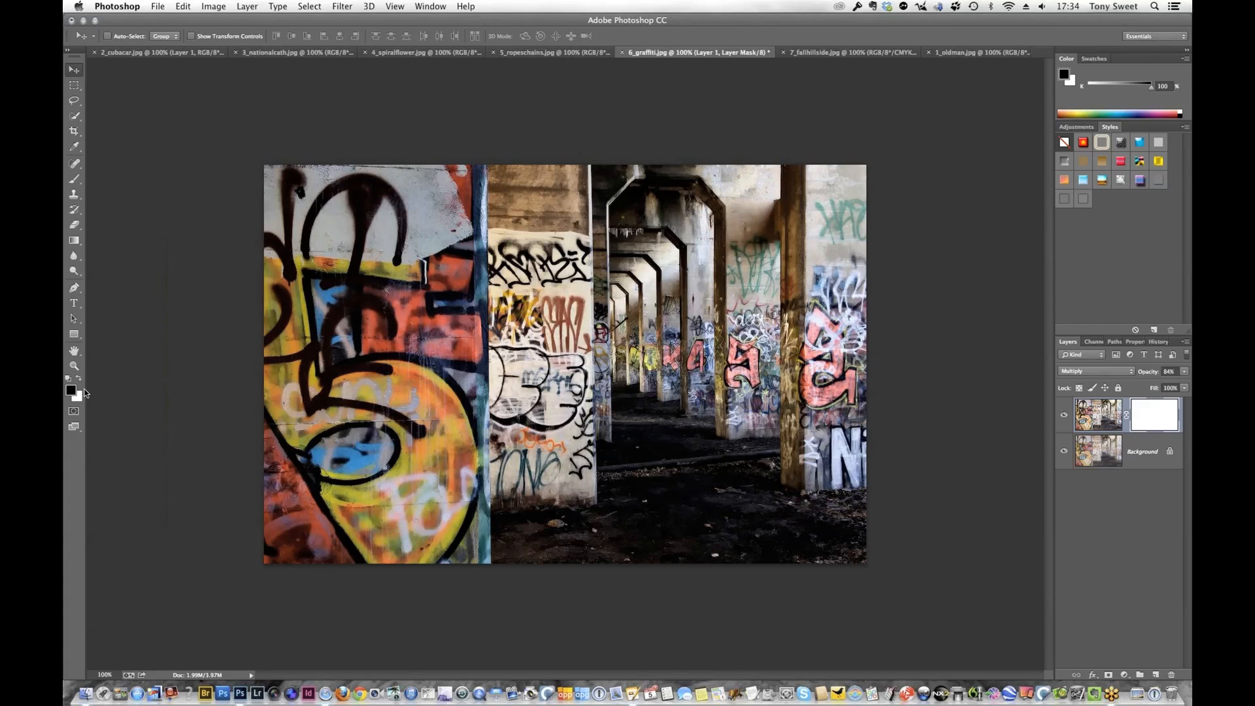
Paint the mask with a black brush, sized 90 and reduced to 70, over the dark ground to recover shadow detail
key("b")
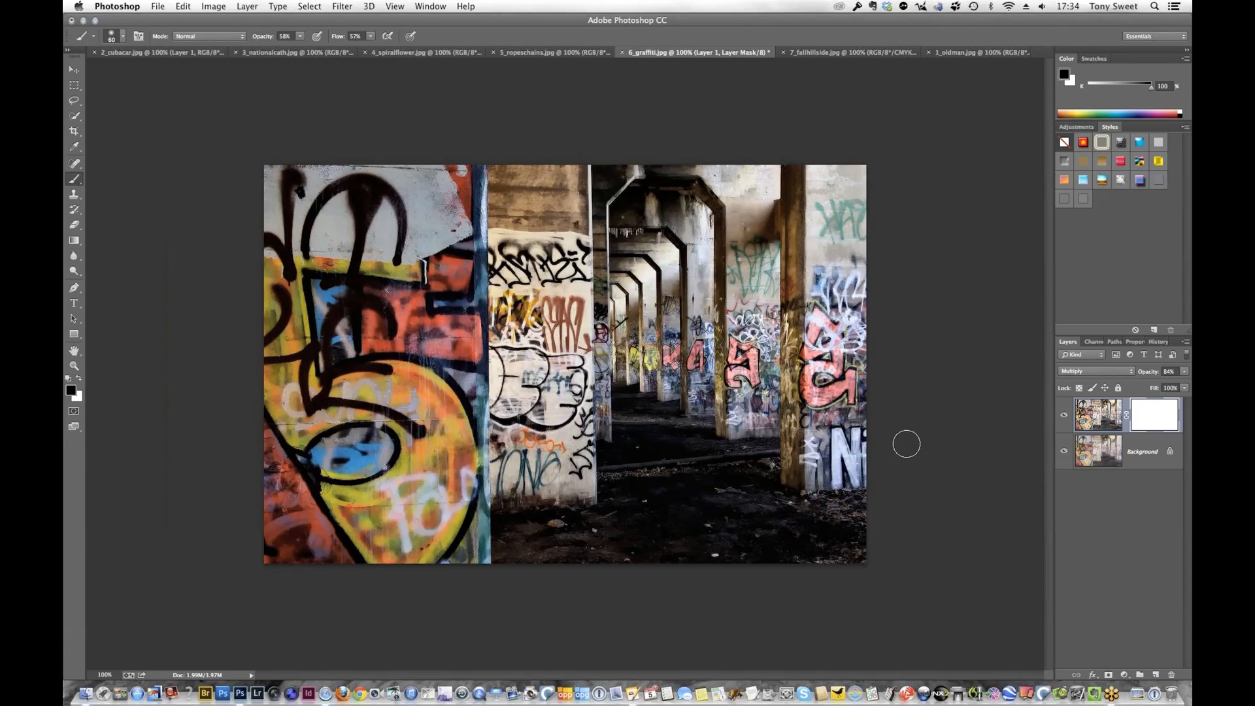
key("bracketright")
key("bracketright")
mouse_move(830, 515)
left_mouse_down()
mouse_move(797, 510)
mouse_move(781, 533)
mouse_move(810, 517)
mouse_move(686, 516)
mouse_move(729, 542)
mouse_move(654, 519)
mouse_move(665, 513)
mouse_move(548, 508)
mouse_move(512, 555)
mouse_move(622, 544)
mouse_move(563, 523)
mouse_move(596, 549)
mouse_move(818, 552)
mouse_move(813, 513)
mouse_move(743, 458)
mouse_move(698, 470)
mouse_move(728, 470)
mouse_move(653, 456)
mouse_move(659, 415)
mouse_move(681, 440)
left_mouse_up()
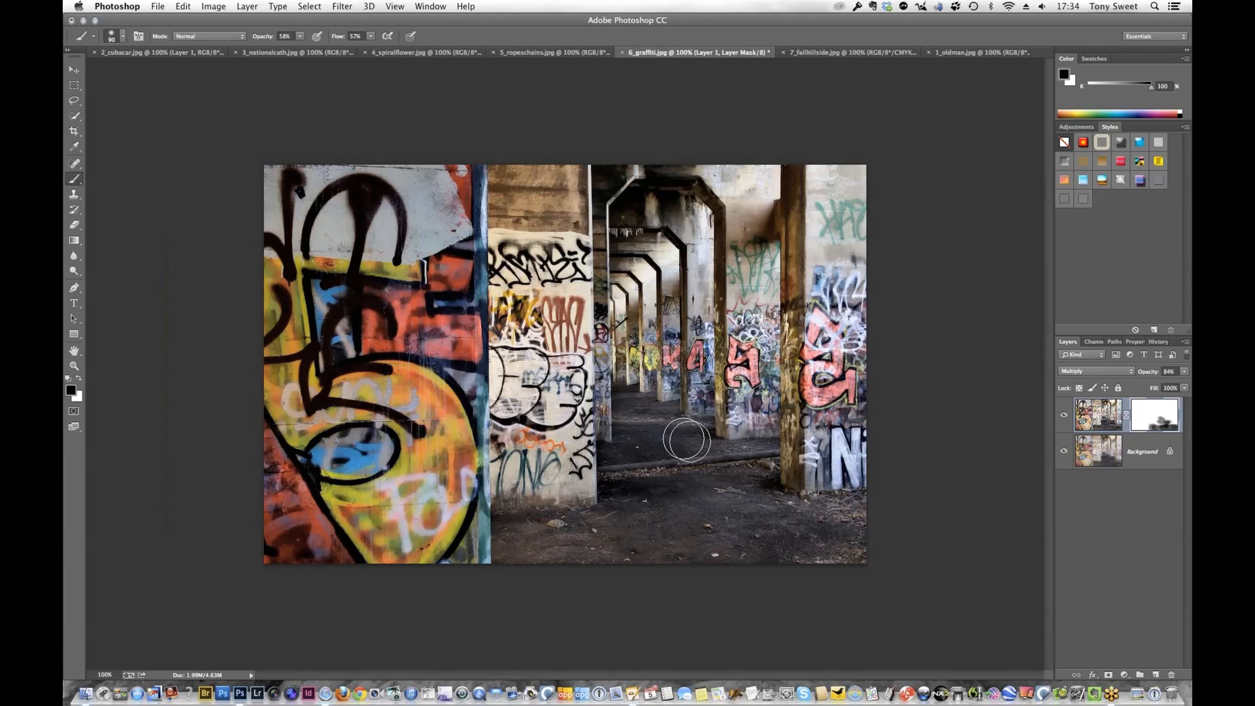
key("bracketleft")
key("bracketleft")
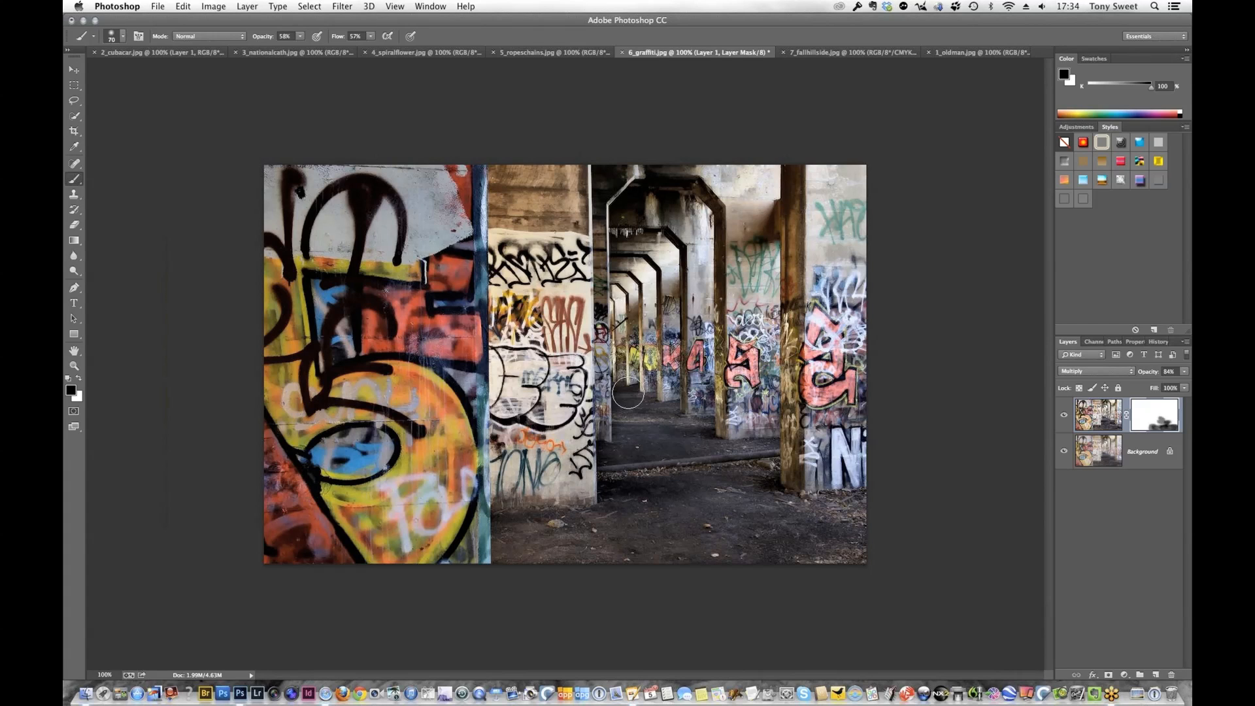
mouse_move(628, 393)
left_mouse_down()
mouse_move(675, 438)
mouse_move(737, 452)
mouse_move(681, 469)
mouse_move(696, 464)
left_mouse_up()
left_click_drag(604, 508, 618, 506)
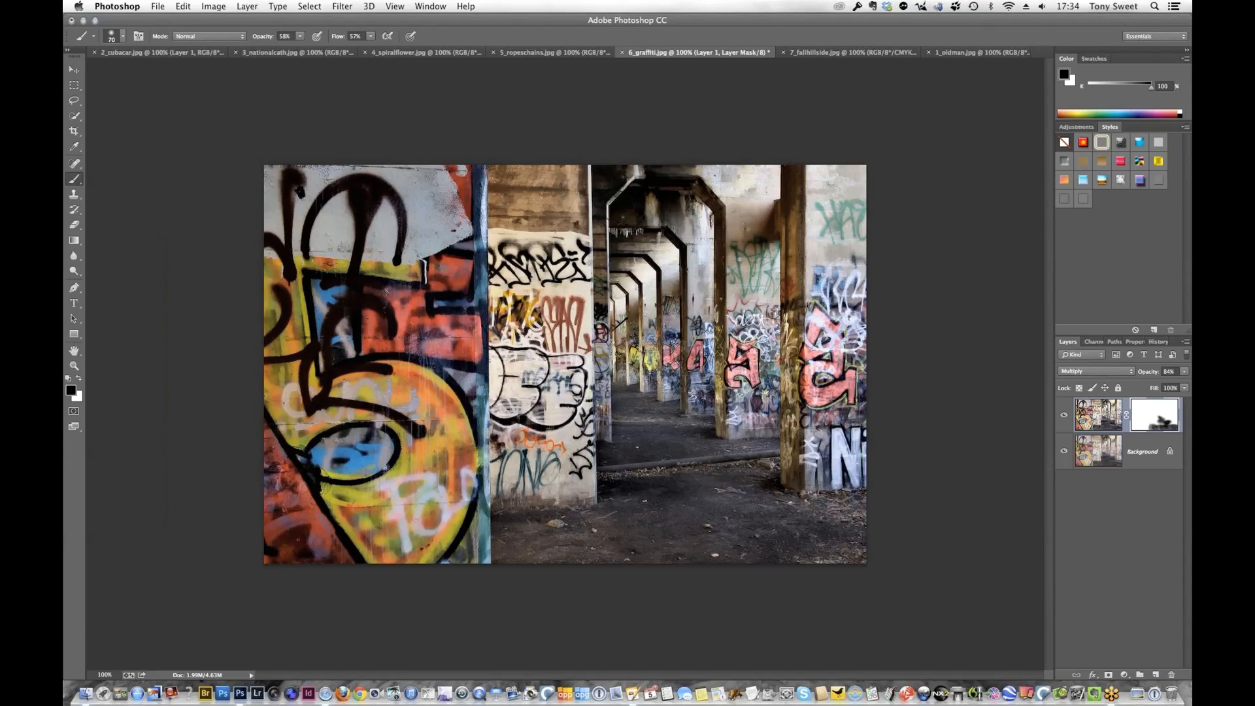
Paint black on the mask over the arches, the walls and pillar beside them, and the large foreground graffiti to lighten them
mouse_move(625, 178)
left_mouse_down()
mouse_move(601, 209)
mouse_move(650, 200)
mouse_move(665, 178)
mouse_move(652, 173)
mouse_move(694, 173)
mouse_move(641, 175)
mouse_move(671, 188)
mouse_move(631, 201)
mouse_move(669, 215)
mouse_move(619, 234)
mouse_move(697, 256)
mouse_move(665, 249)
mouse_move(665, 205)
mouse_move(693, 193)
mouse_move(713, 211)
mouse_move(717, 301)
left_mouse_up()
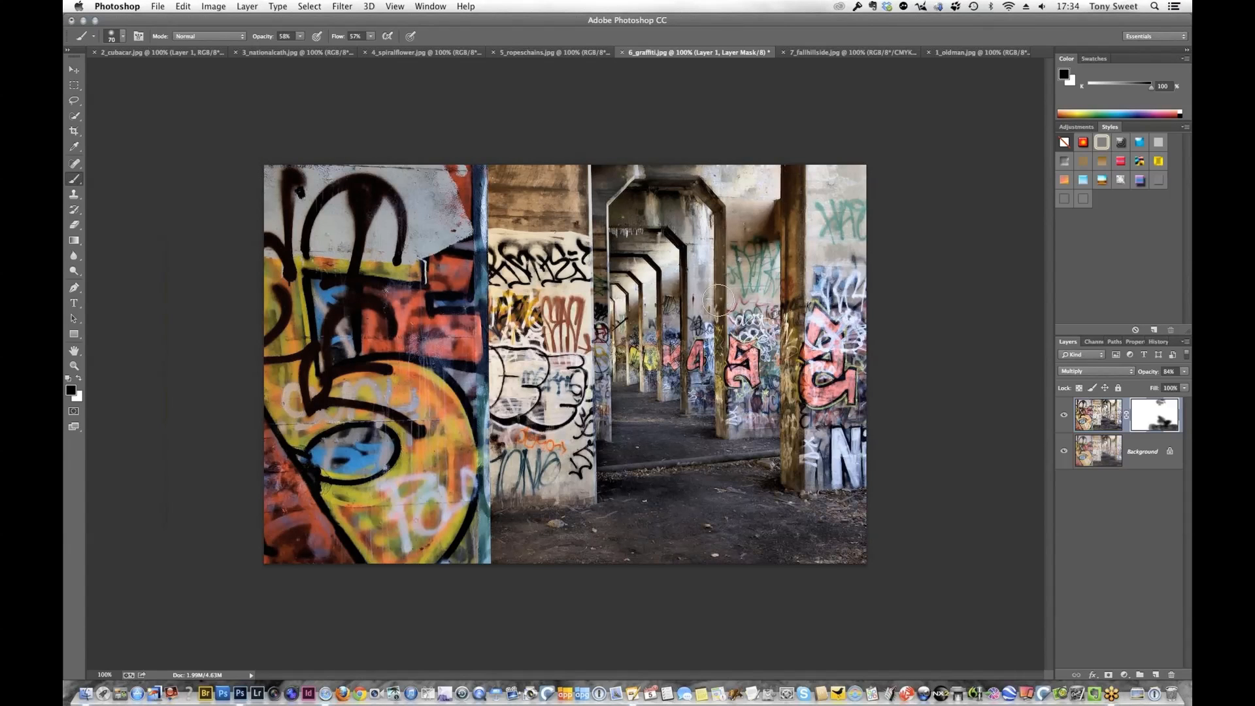
mouse_move(823, 194)
left_mouse_down()
mouse_move(793, 177)
mouse_move(801, 300)
left_mouse_up()
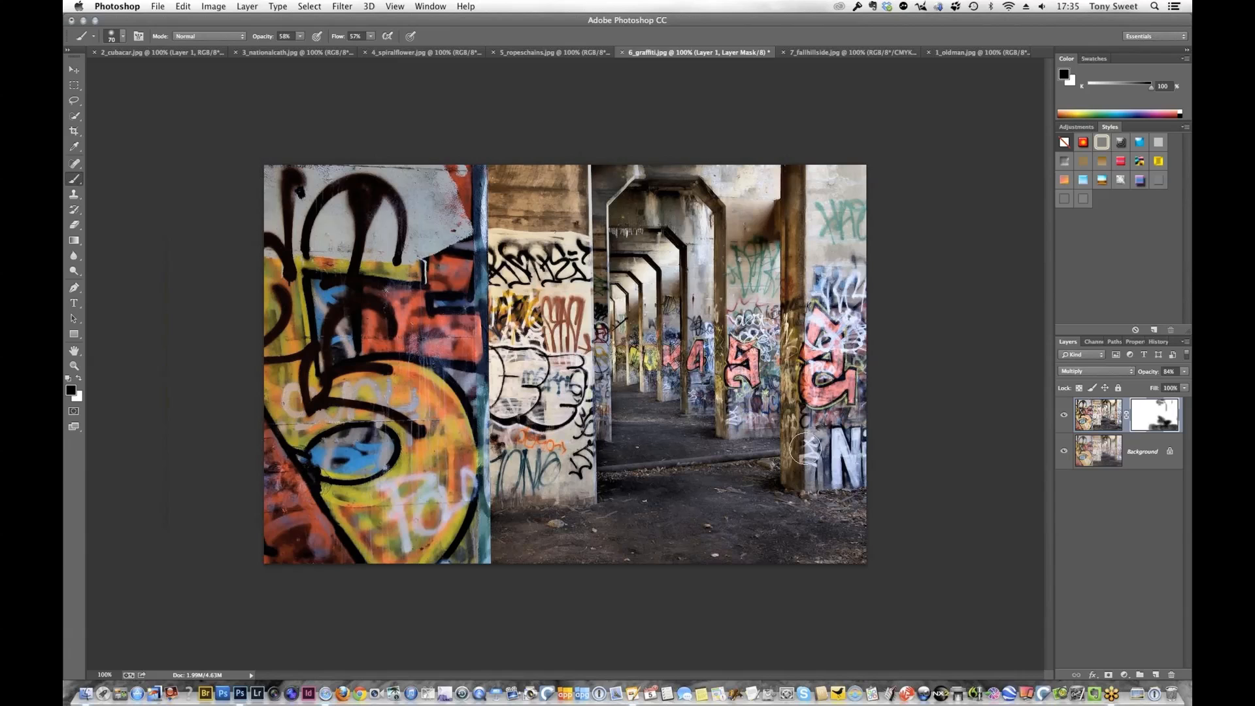
mouse_move(805, 448)
left_mouse_down()
mouse_move(812, 485)
mouse_move(822, 468)
left_mouse_up()
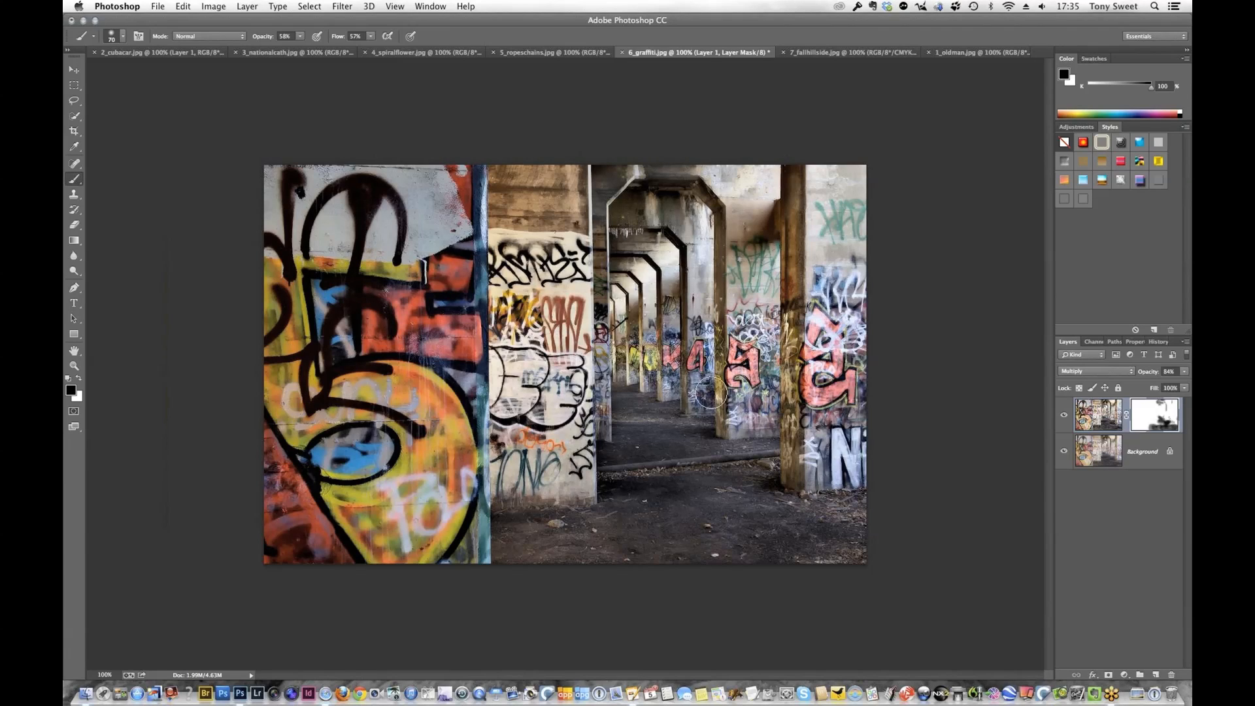
left_click(665, 347)
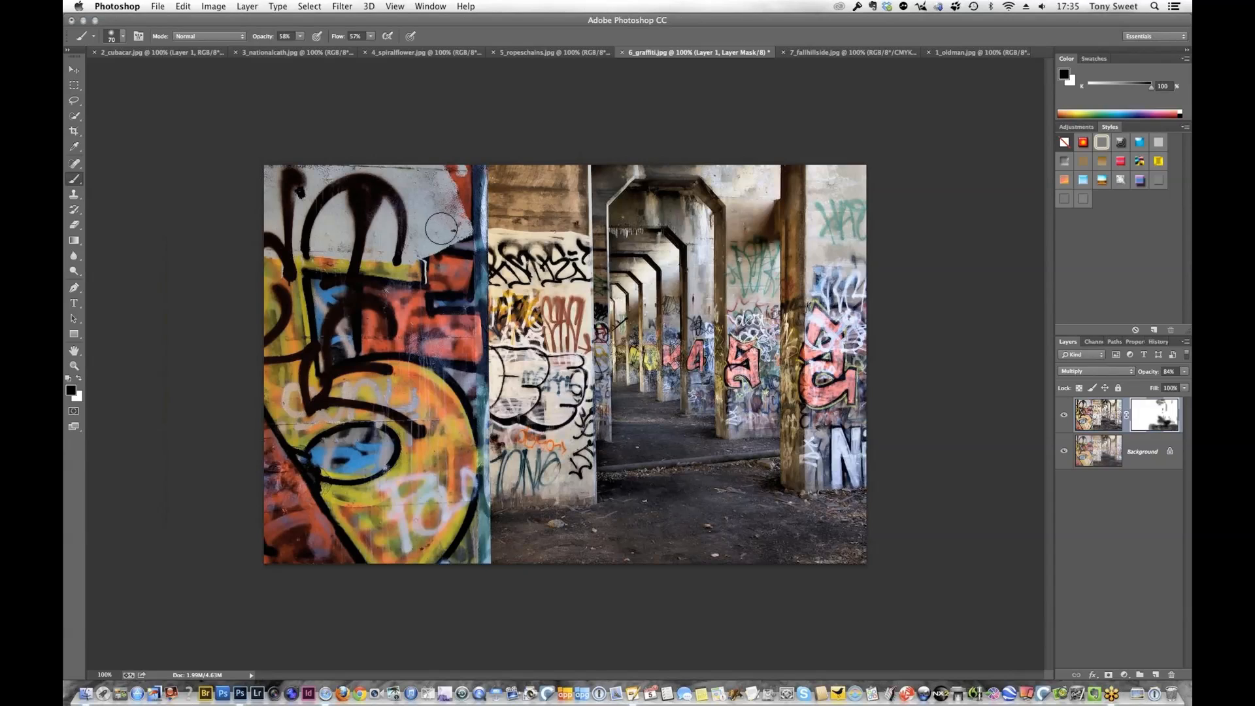
mouse_move(438, 222)
left_mouse_down()
mouse_move(240, 226)
mouse_move(276, 199)
mouse_move(331, 223)
mouse_move(326, 242)
mouse_move(372, 219)
mouse_move(374, 246)
mouse_move(428, 250)
mouse_move(437, 285)
mouse_move(444, 275)
mouse_move(417, 297)
mouse_move(408, 342)
mouse_move(447, 345)
mouse_move(459, 311)
mouse_move(359, 330)
mouse_move(321, 302)
mouse_move(260, 284)
mouse_move(280, 305)
mouse_move(298, 298)
mouse_move(379, 408)
mouse_move(289, 373)
mouse_move(281, 401)
mouse_move(294, 428)
mouse_move(335, 395)
mouse_move(457, 401)
mouse_move(424, 386)
mouse_move(460, 470)
mouse_move(418, 532)
mouse_move(344, 493)
mouse_move(418, 477)
mouse_move(402, 463)
mouse_move(378, 480)
mouse_move(269, 465)
mouse_move(298, 525)
mouse_move(263, 542)
mouse_move(300, 560)
mouse_move(449, 555)
mouse_move(482, 532)
mouse_move(479, 543)
mouse_move(459, 366)
mouse_move(478, 391)
mouse_move(449, 248)
mouse_move(459, 183)
mouse_move(451, 197)
mouse_move(482, 204)
left_mouse_up()
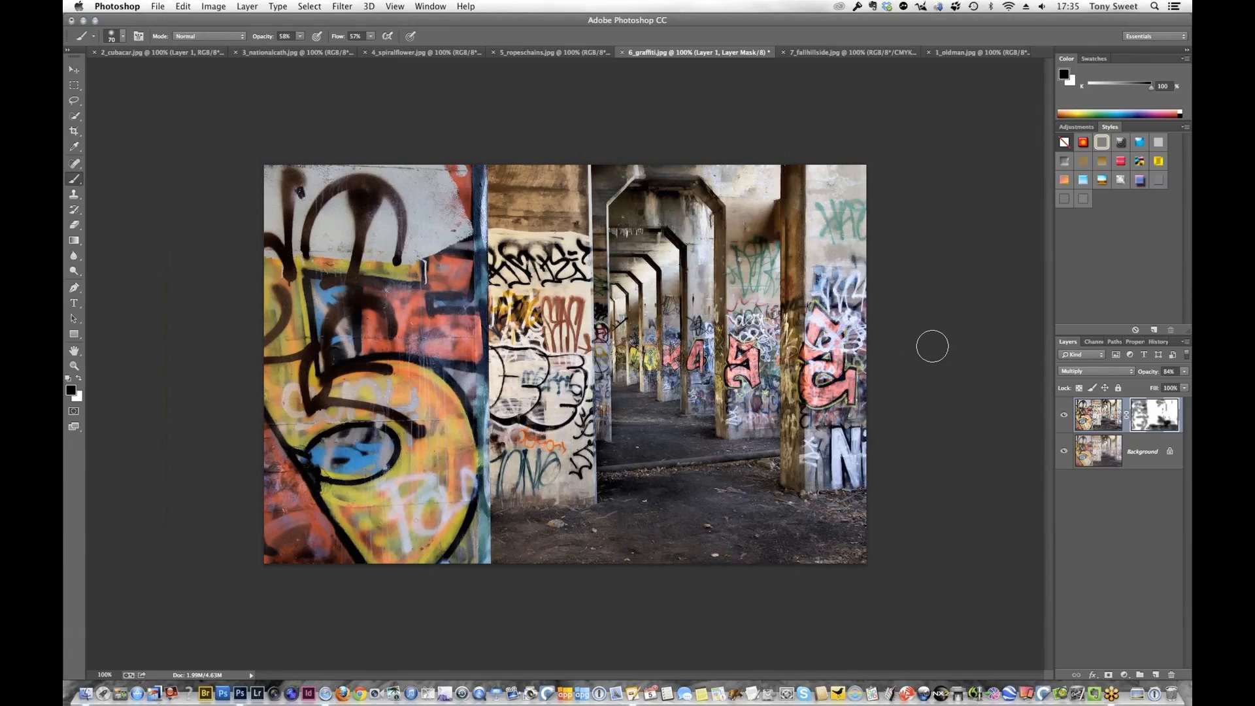
Compare the original 6_graffiti.jpg snapshot with the edited image in the history, returning to the latest brush state
left_click(1159, 342)
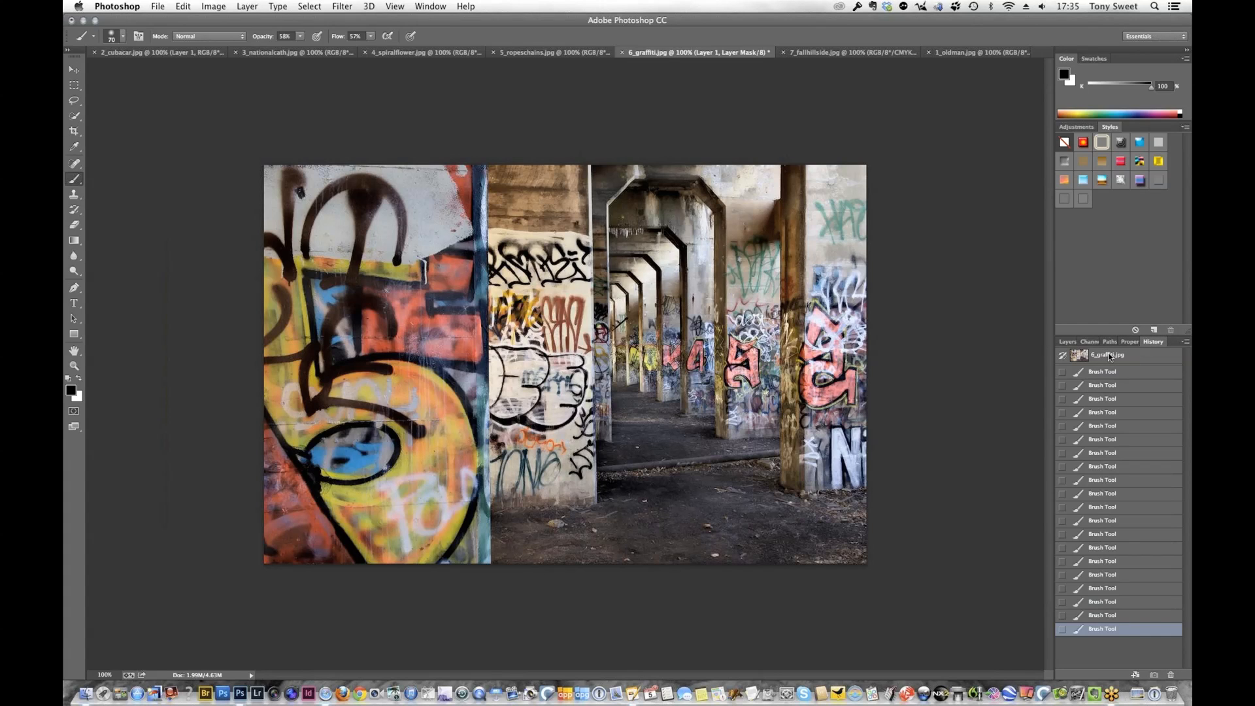
left_click(1110, 357)
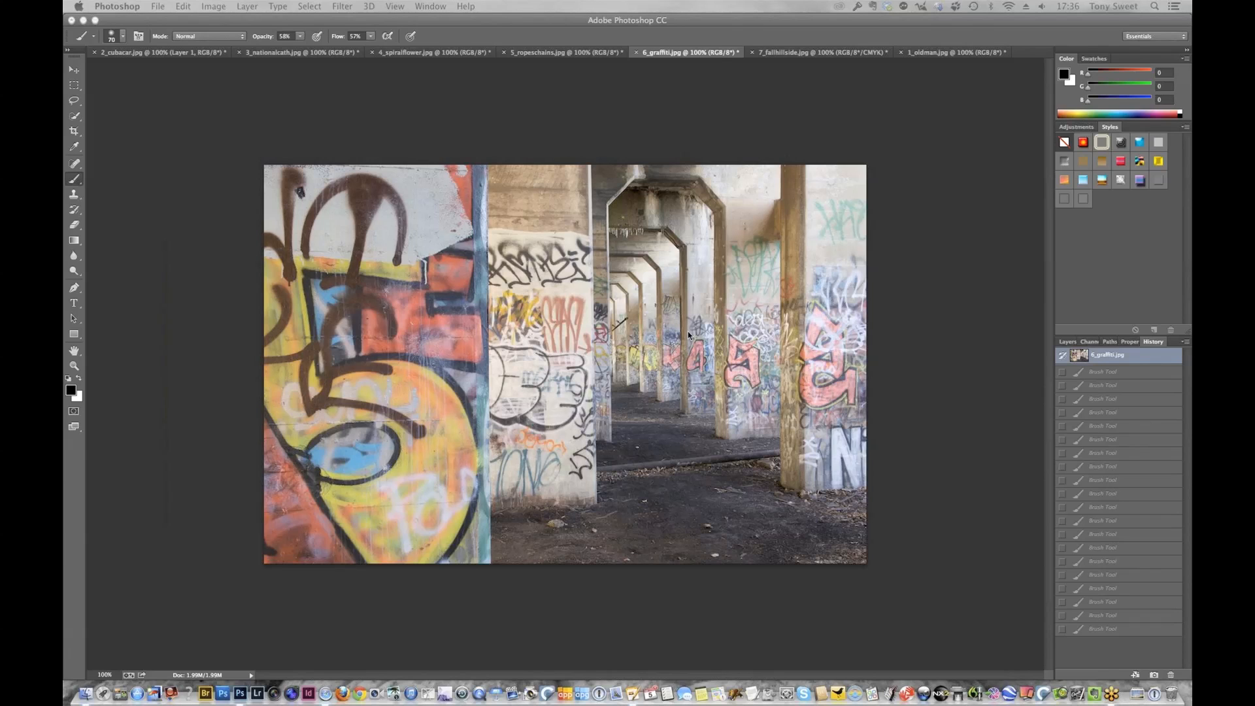
left_click(1125, 629)
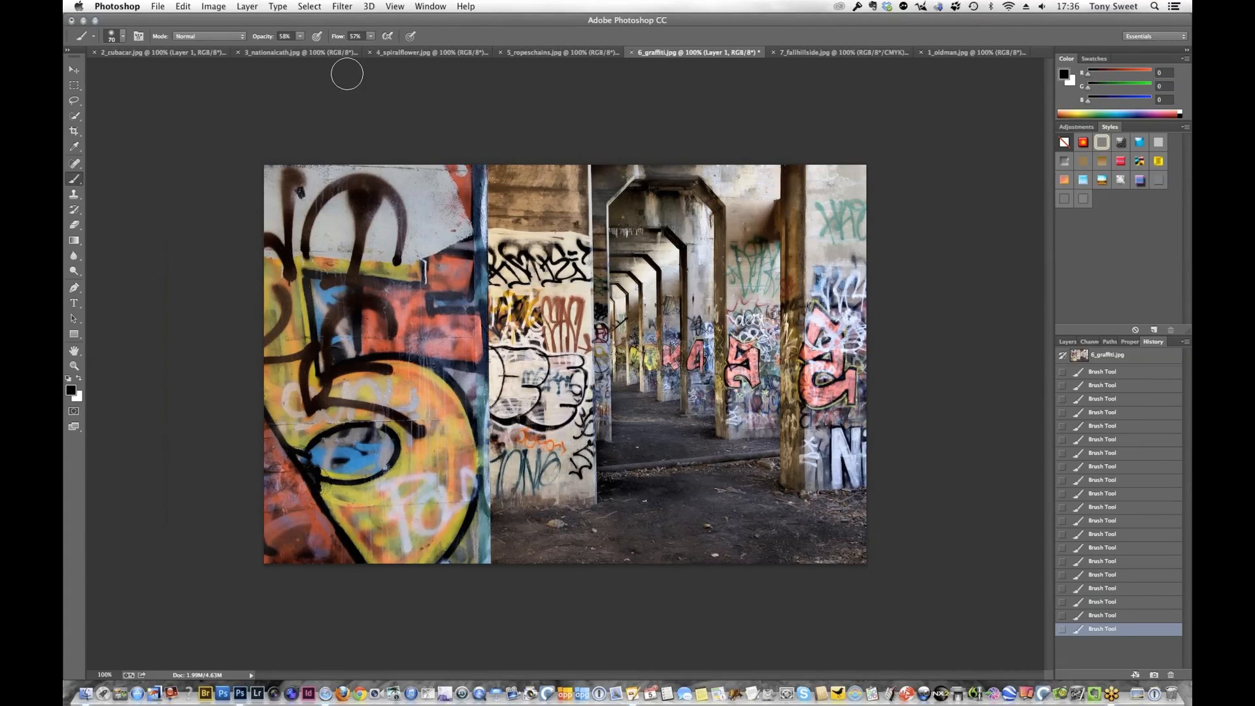
Switch to the 3_nationalcath.jpg photo and open it in the Topaz ReStyle filter
left_click(292, 54)
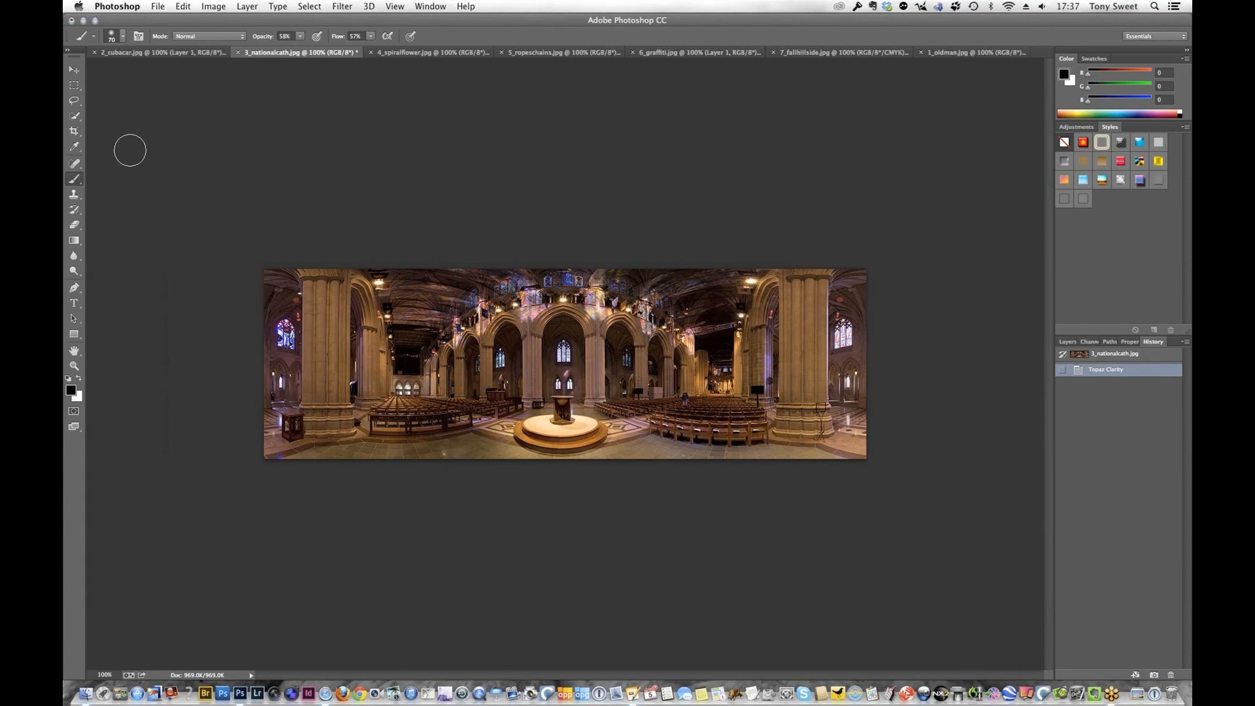
left_click(77, 70)
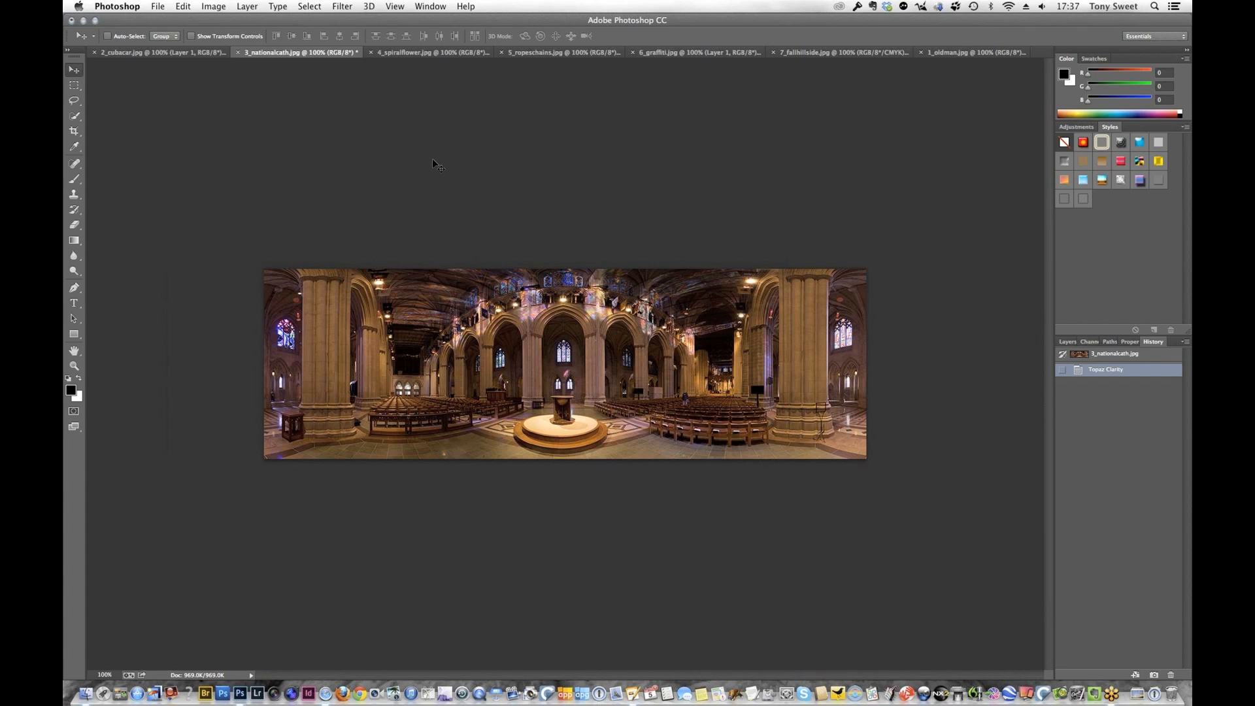
left_click(342, 7)
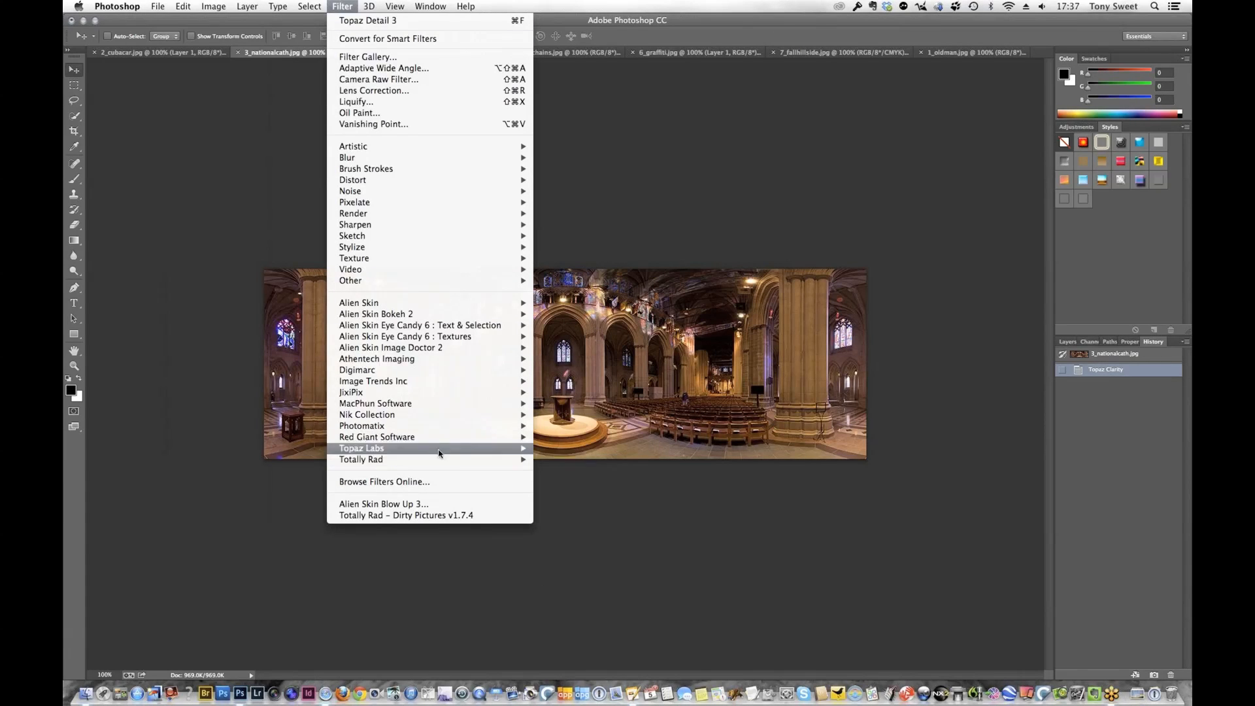
mouse_move(523, 449)
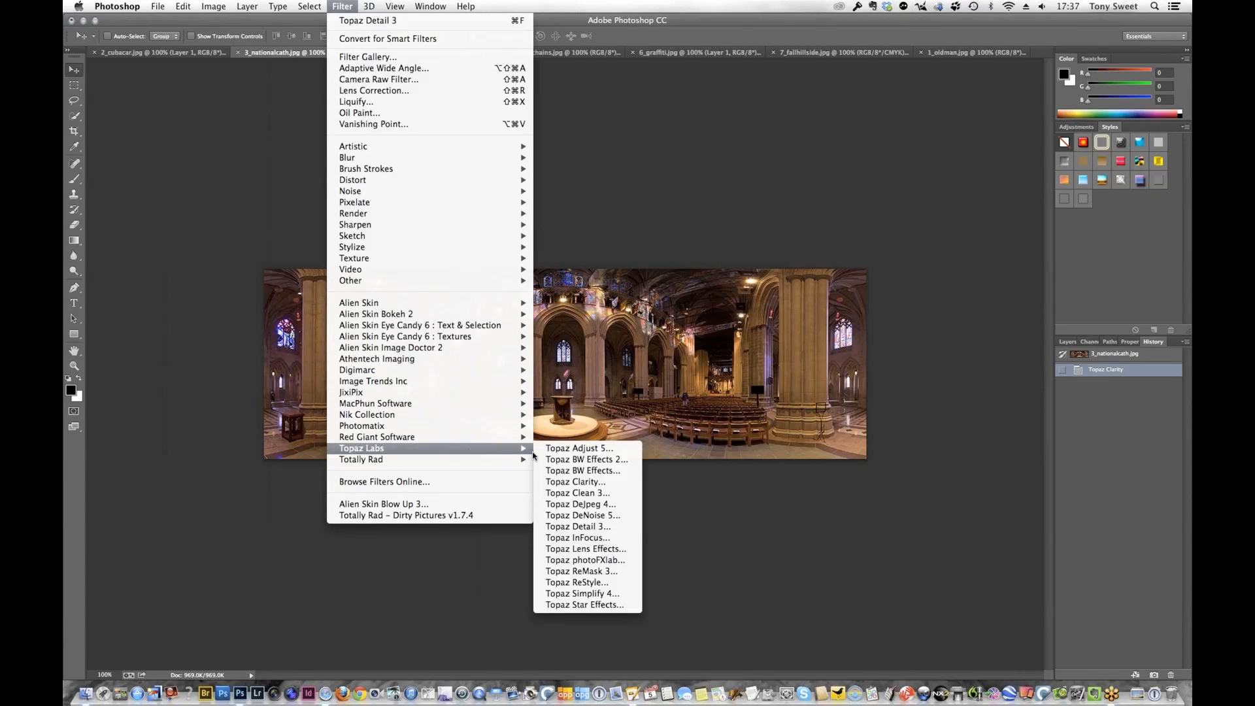
left_click(579, 582)
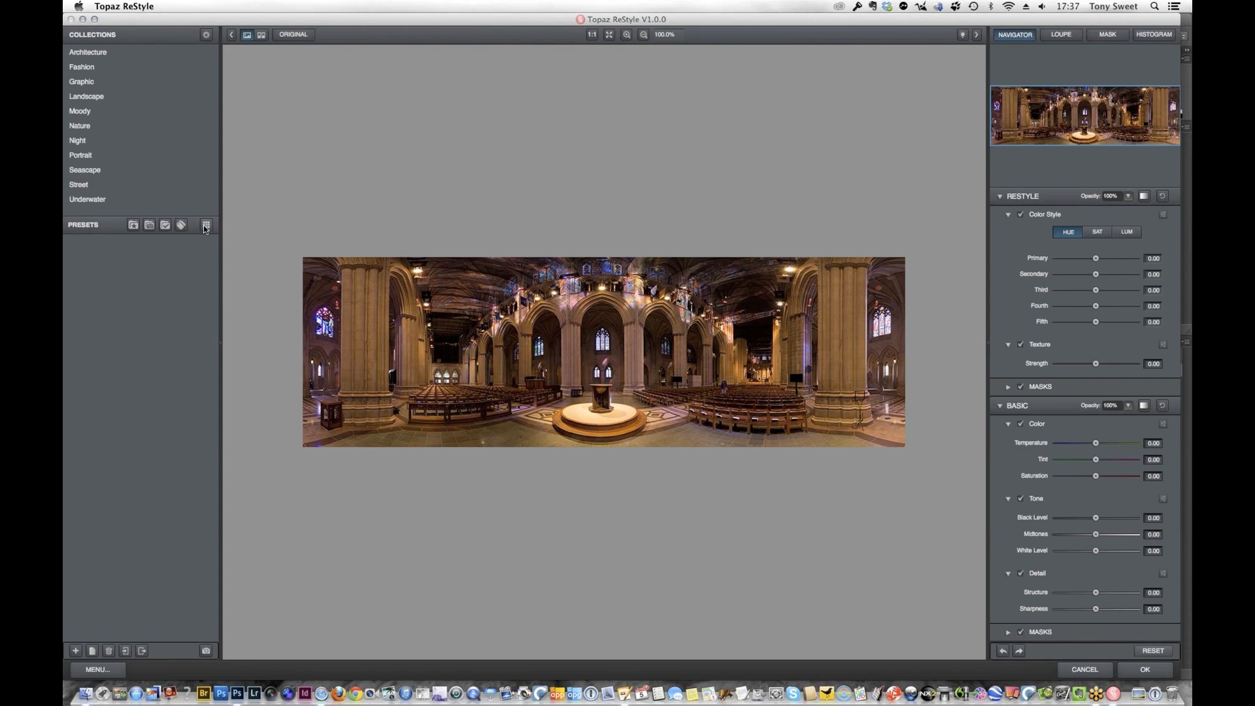
Apply the favorite preset Cumulus Cameo, then set Texture Strength to 0.38 and Detail Structure to 0.17
left_click(131, 225)
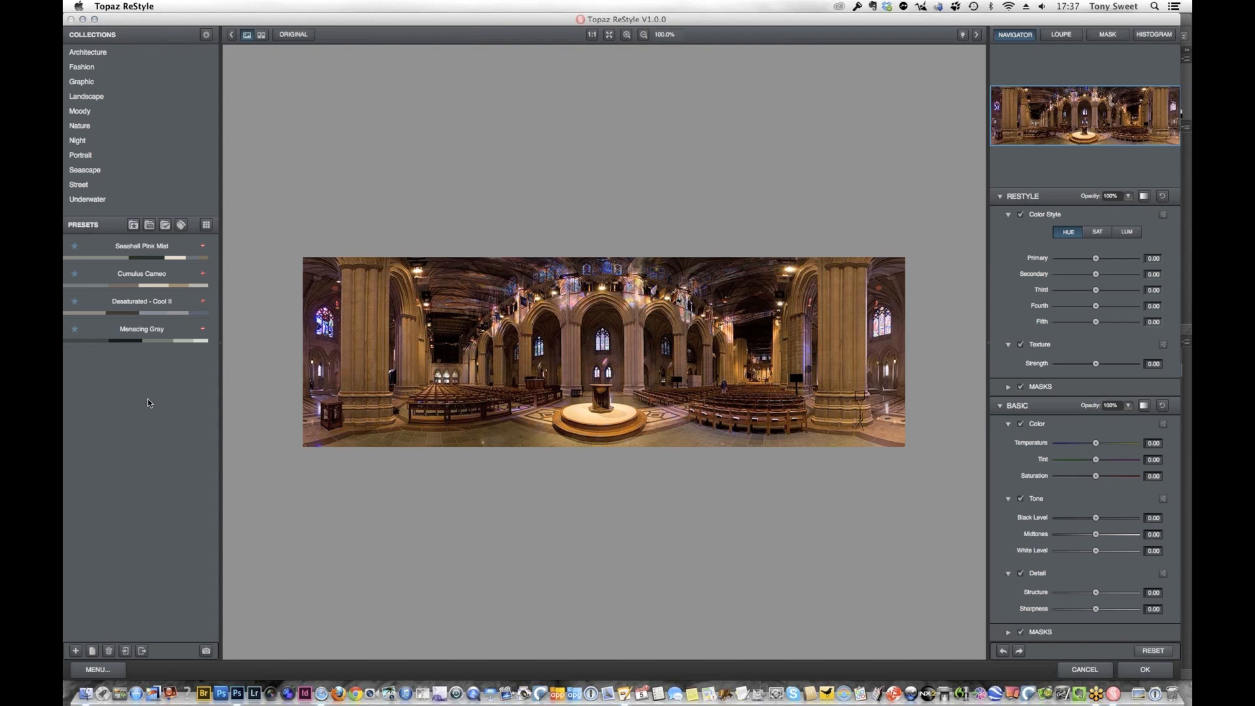
left_click(136, 280)
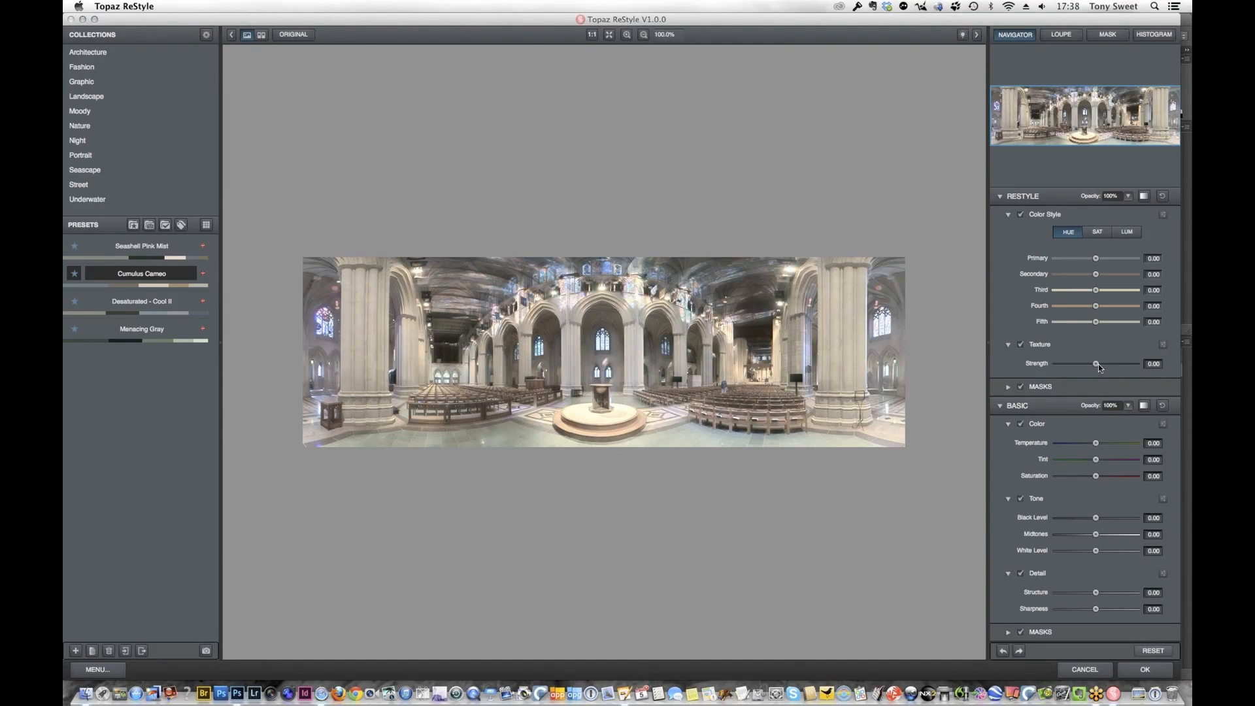
left_click_drag(1097, 362, 1105, 364)
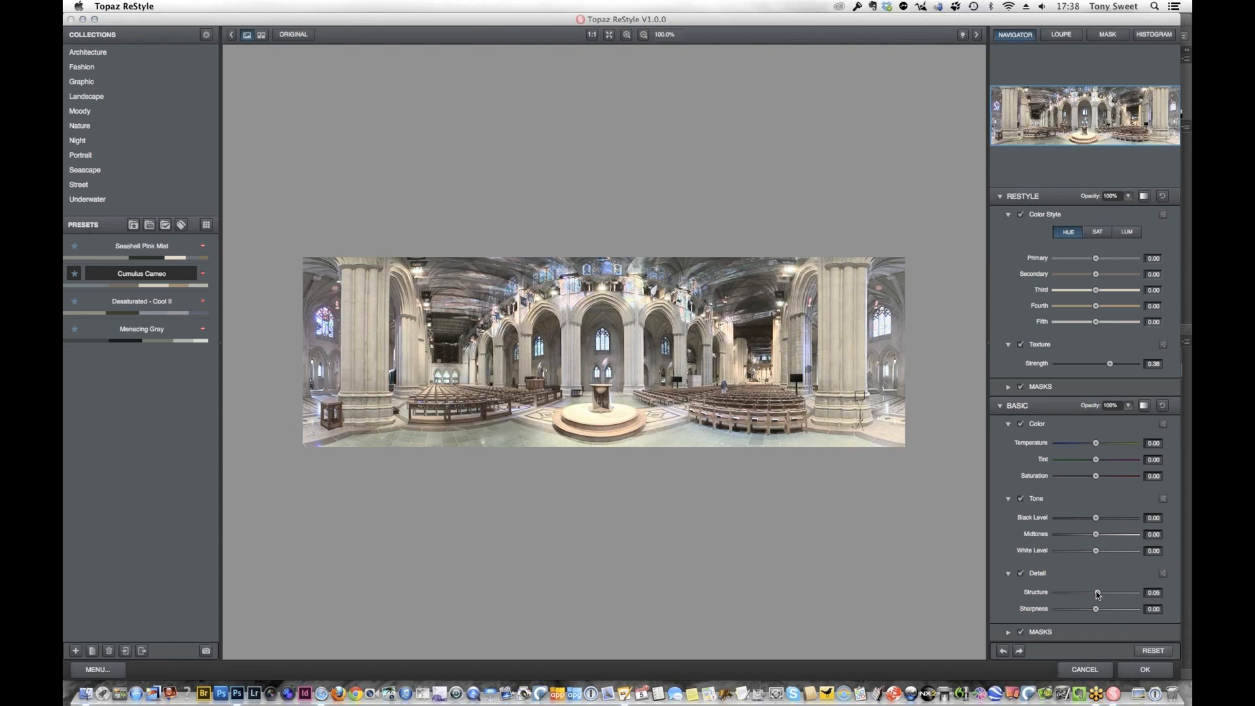
left_click_drag(1098, 595, 1103, 594)
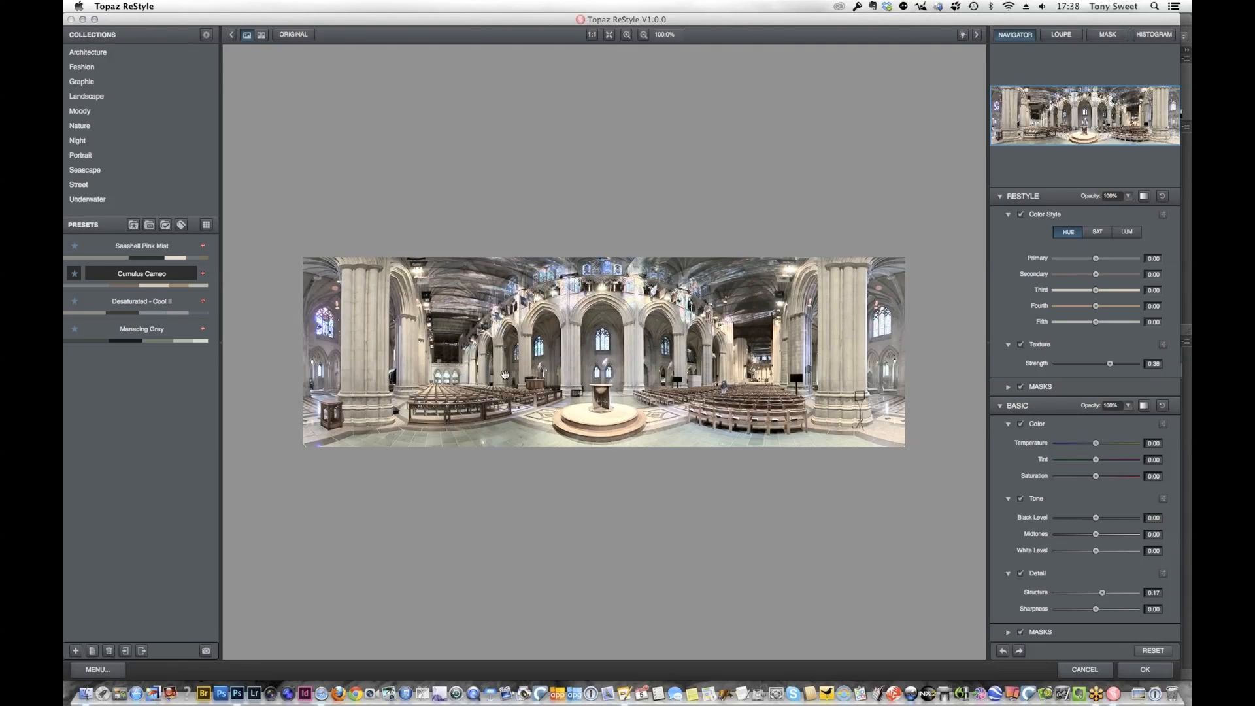
Compare the original with the processed preview, and accept the ReStyle effect on the cathedral photo
left_click(293, 36)
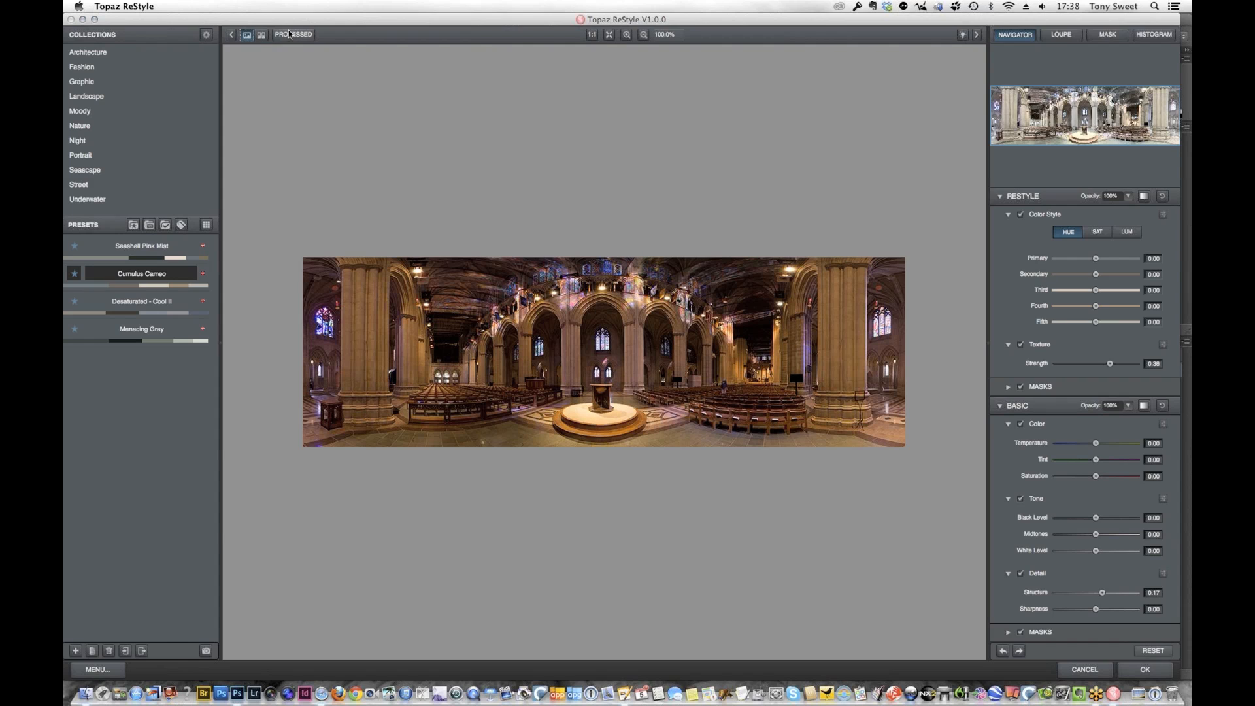
left_click(291, 36)
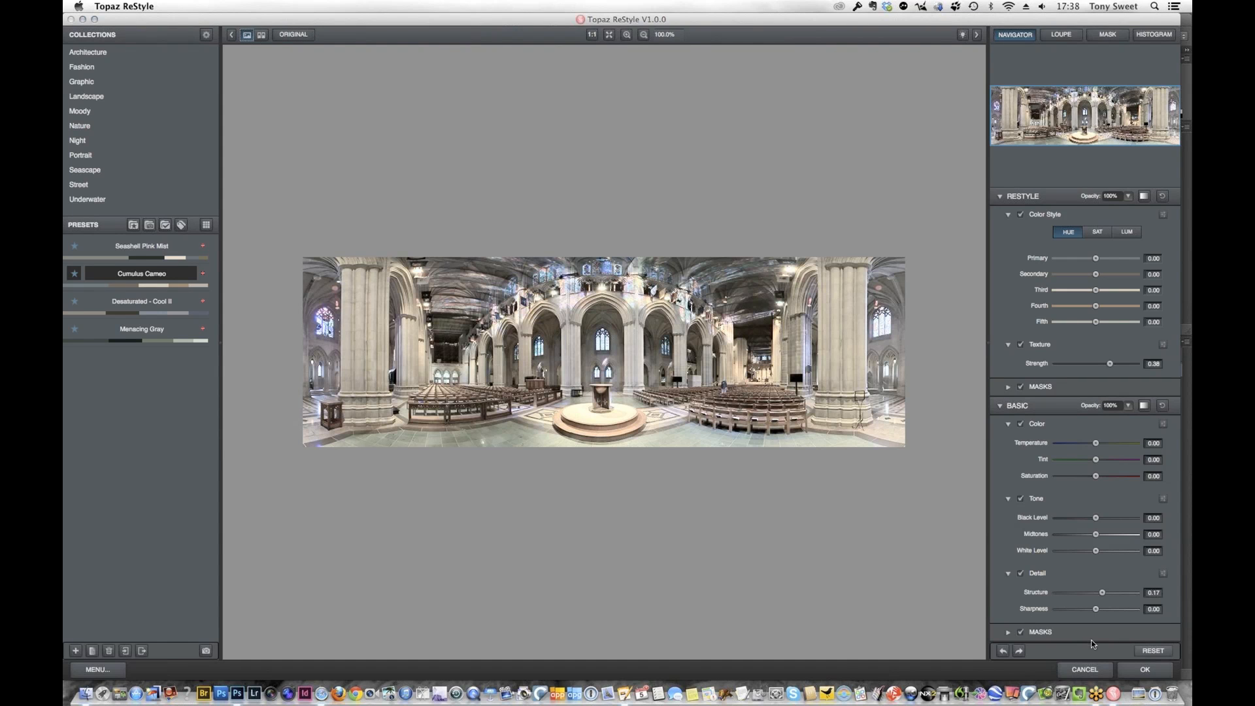
left_click(1149, 670)
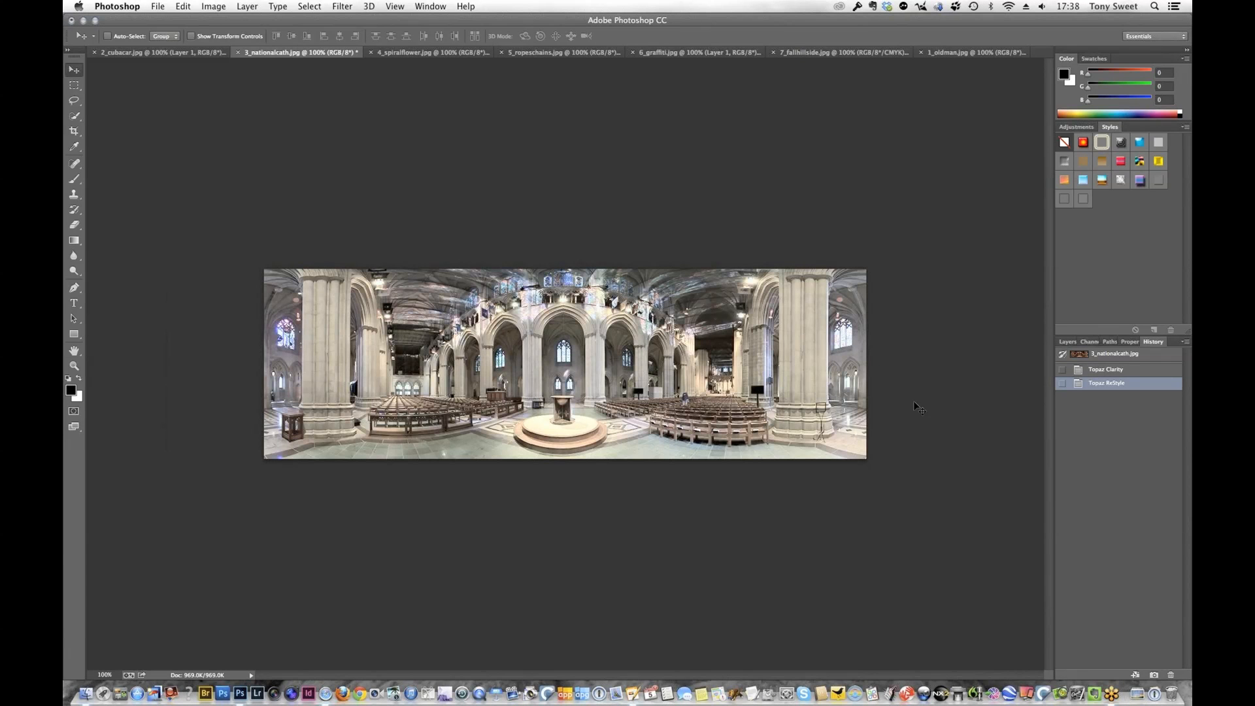
Duplicate the cathedral photo's Background layer and open the copy in Topaz Adjust 5
left_click(1061, 345)
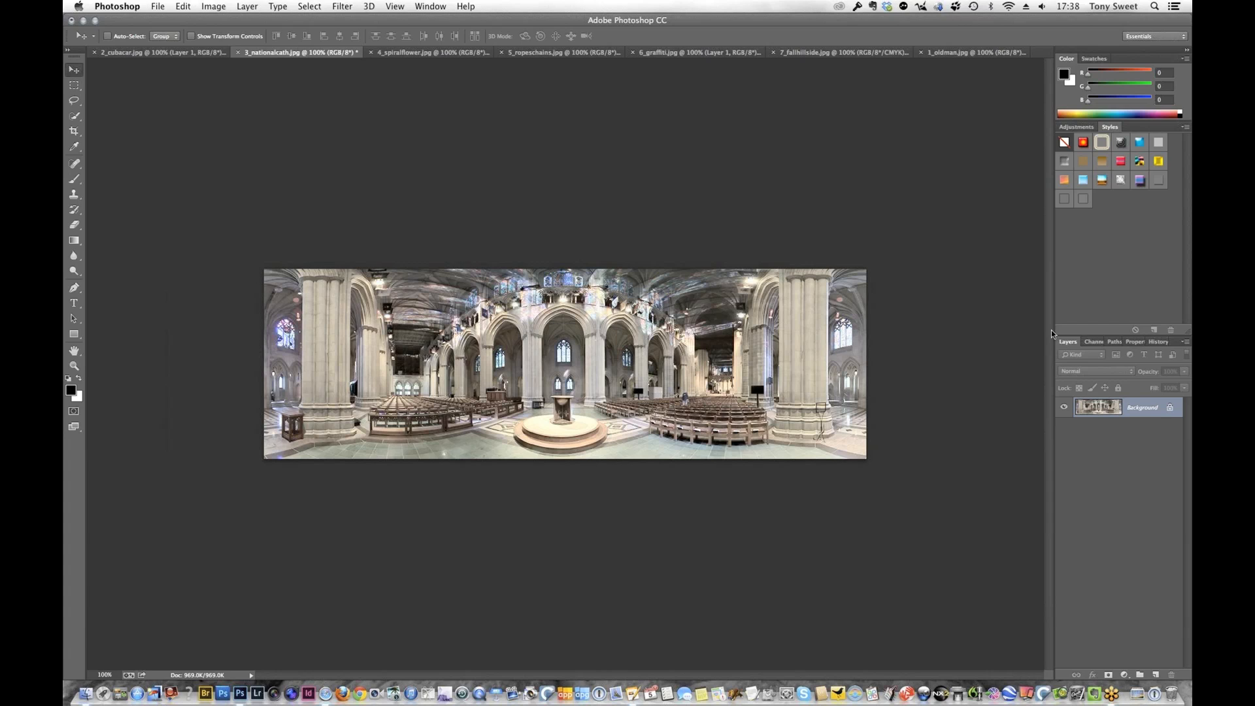
key("super+j")
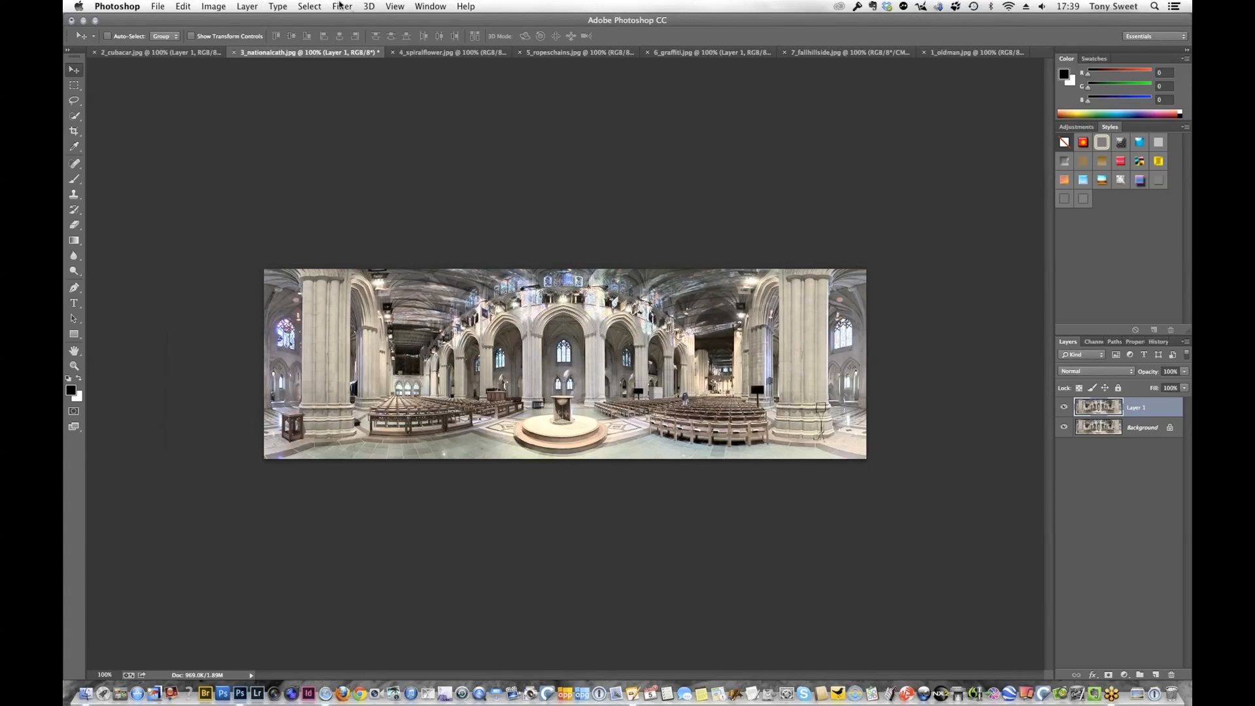
left_click(343, 6)
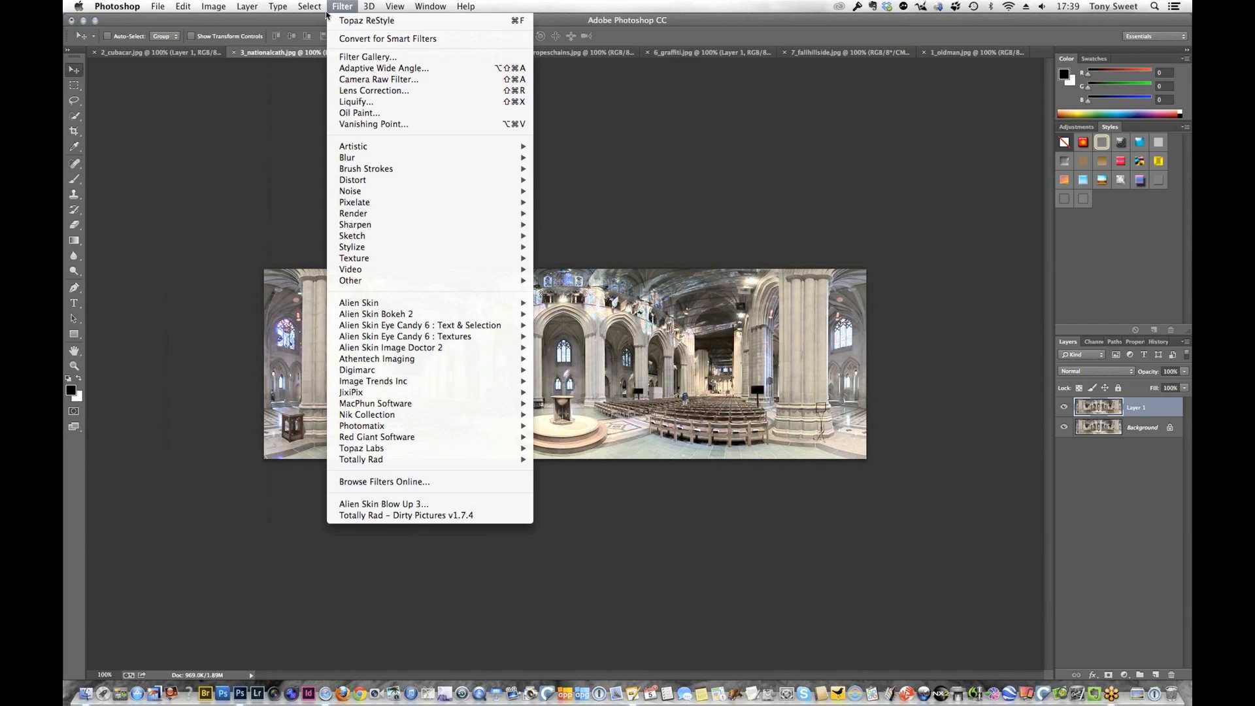
mouse_move(510, 448)
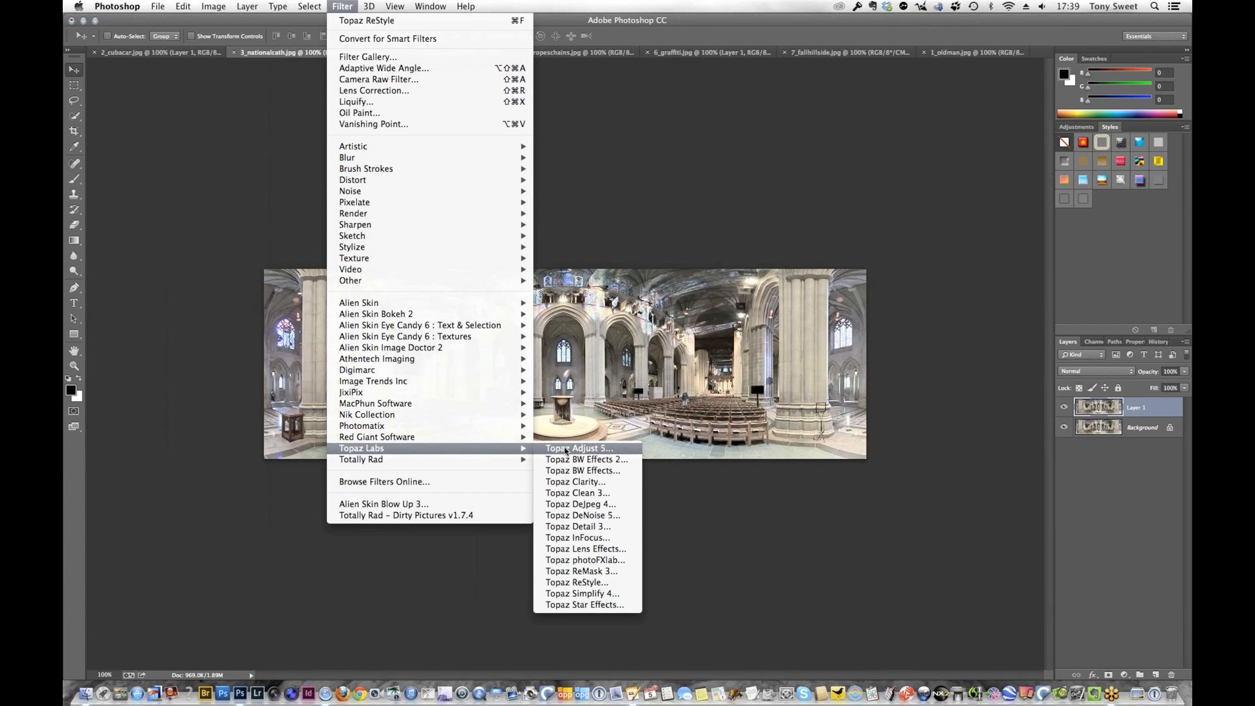
left_click(559, 448)
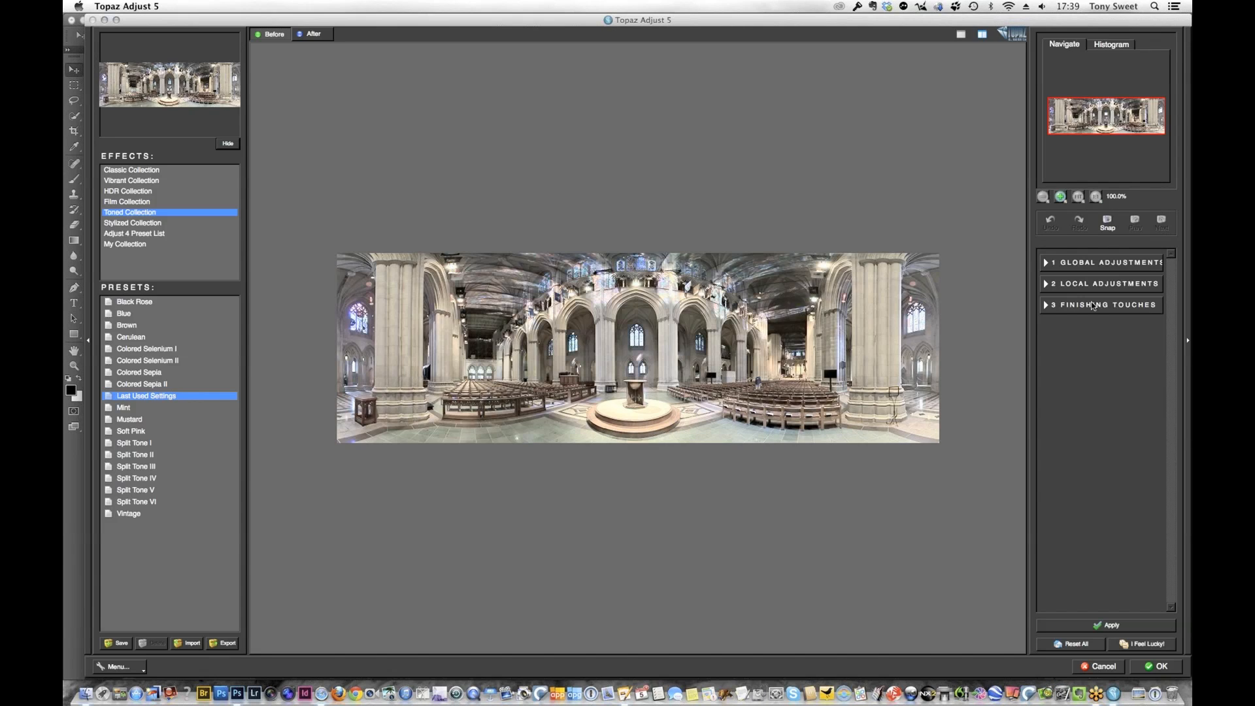
Enable the Vignette finishing touch and center it on the pedestal in the middle of the cathedral
left_click(1091, 306)
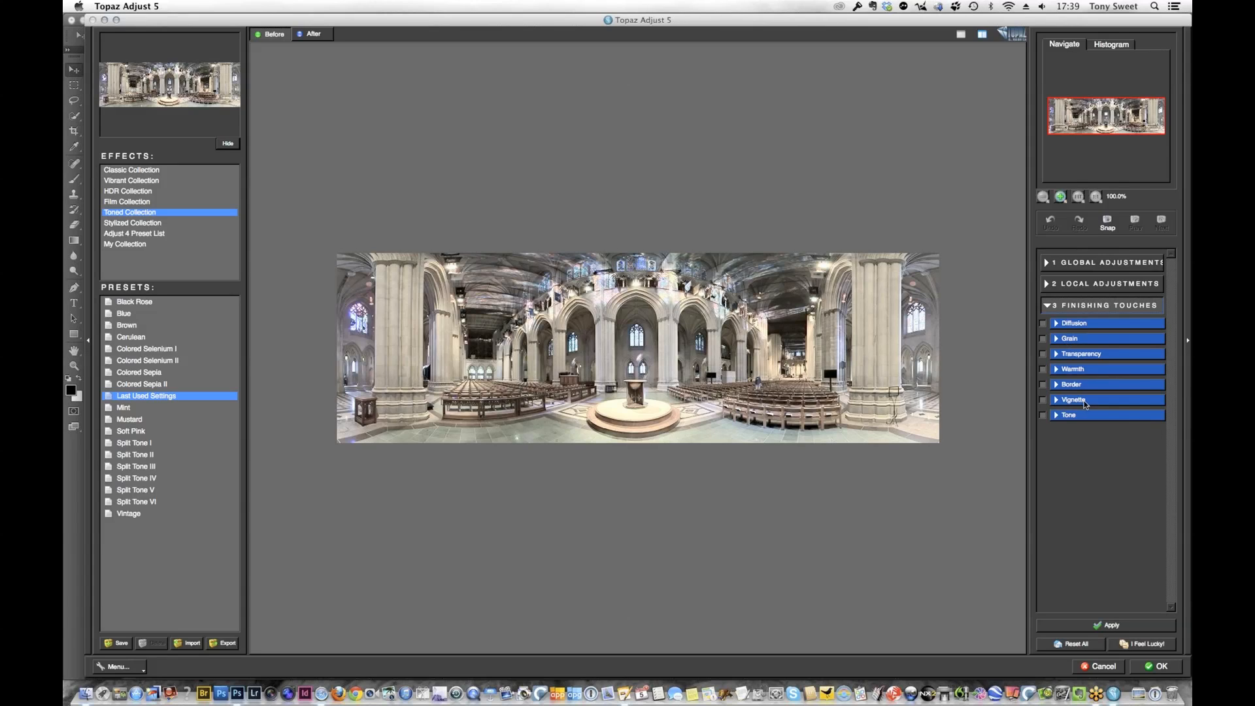
left_click(1103, 401)
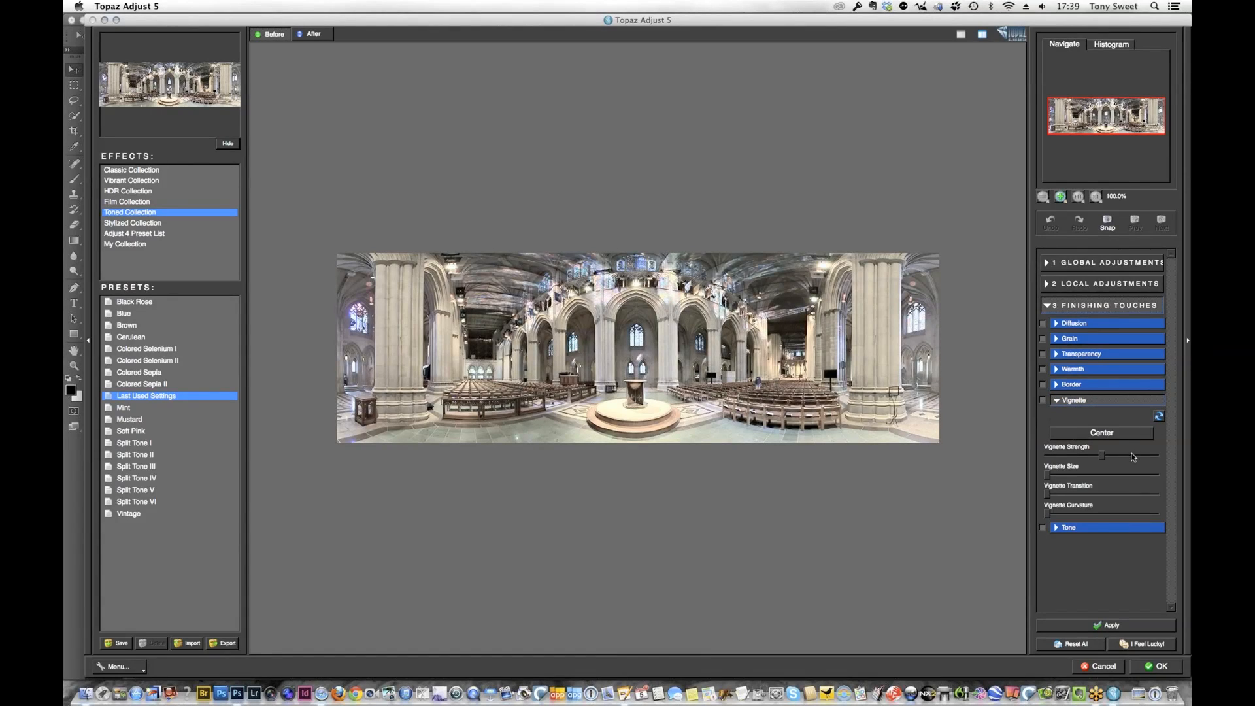
left_click(1088, 434)
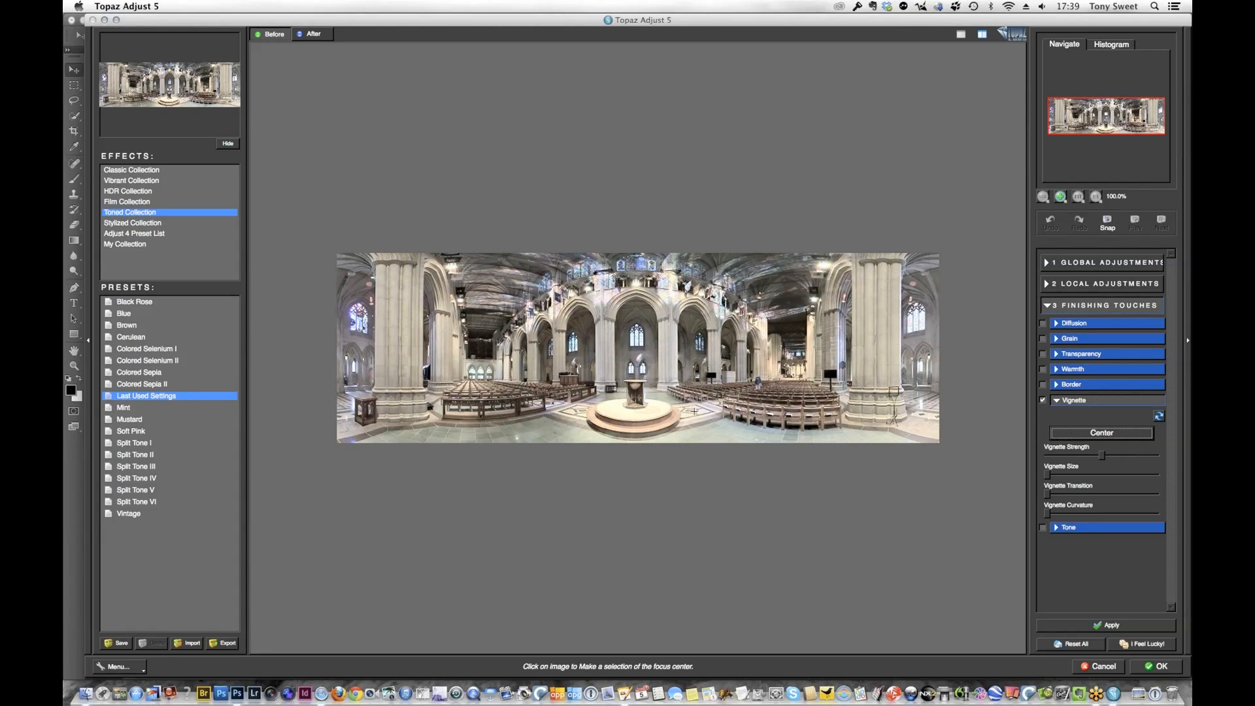
left_click(632, 384)
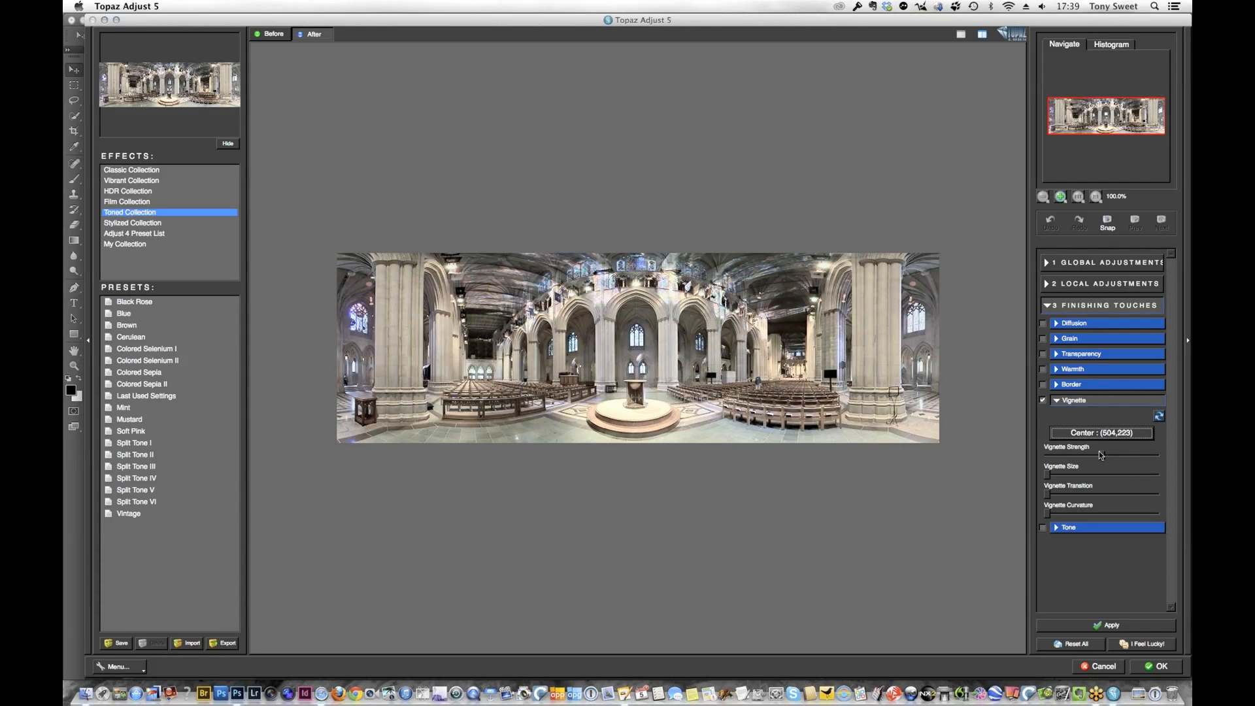
Set vignette strength to -0.16, size to 0.18, transition to 0.74 and curvature to 1.00, and accept the Topaz Adjust effect
left_click_drag(1102, 455, 1092, 460)
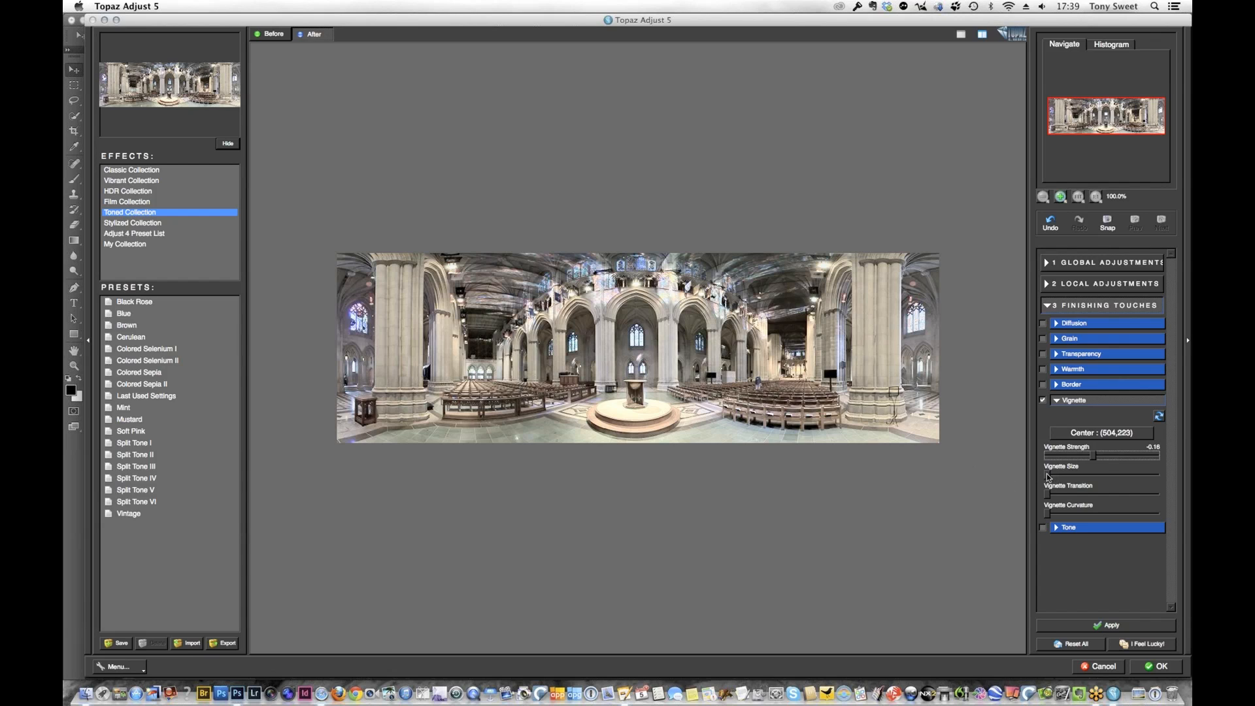
left_click_drag(1048, 476, 1068, 477)
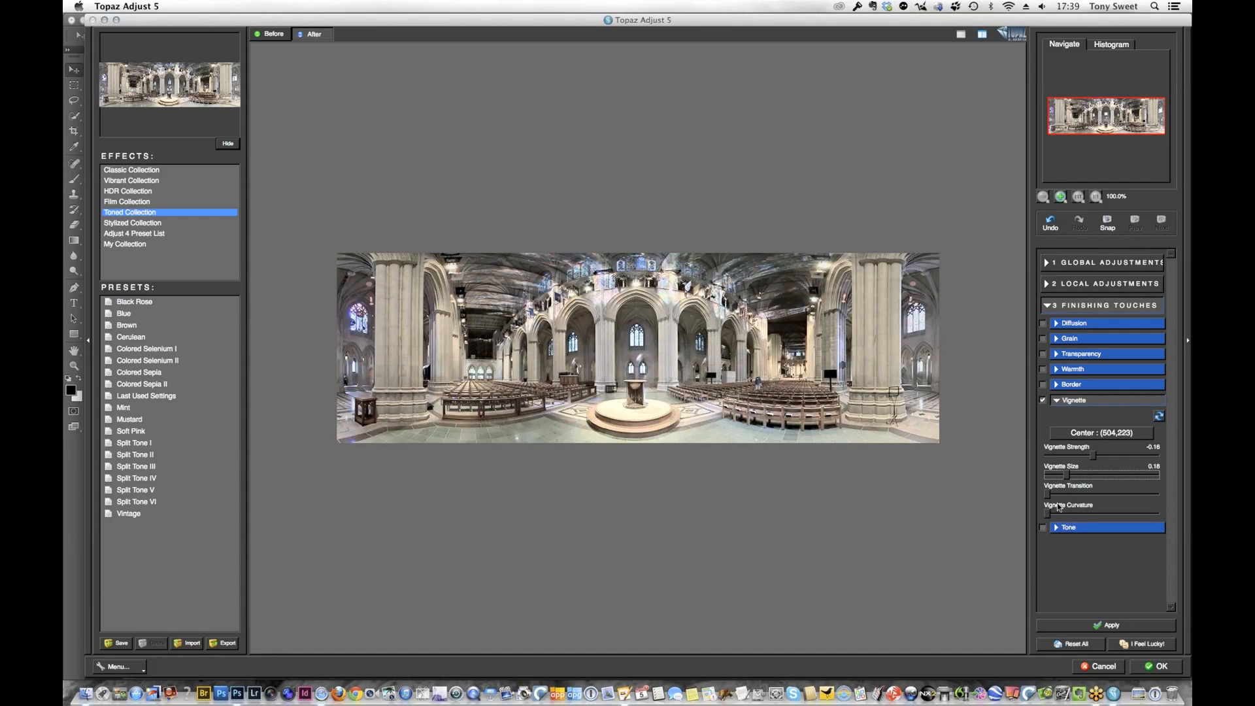
left_click_drag(1047, 497, 1127, 501)
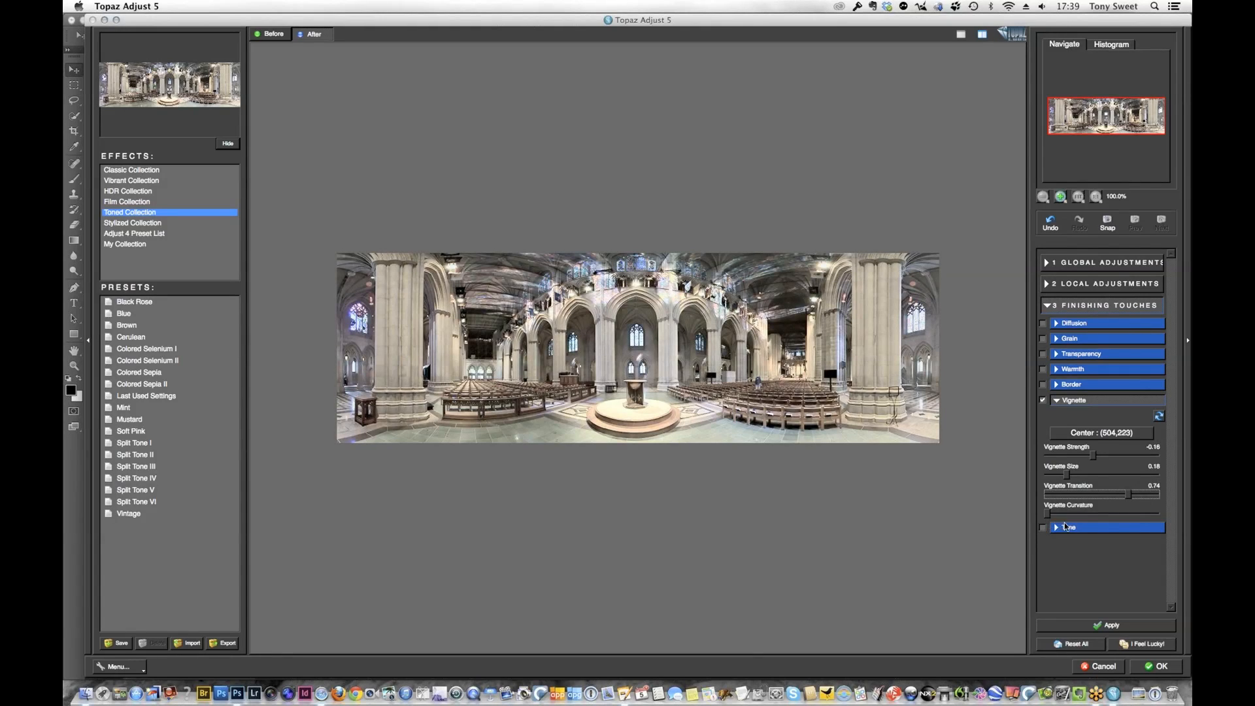
left_click_drag(1050, 516, 1163, 516)
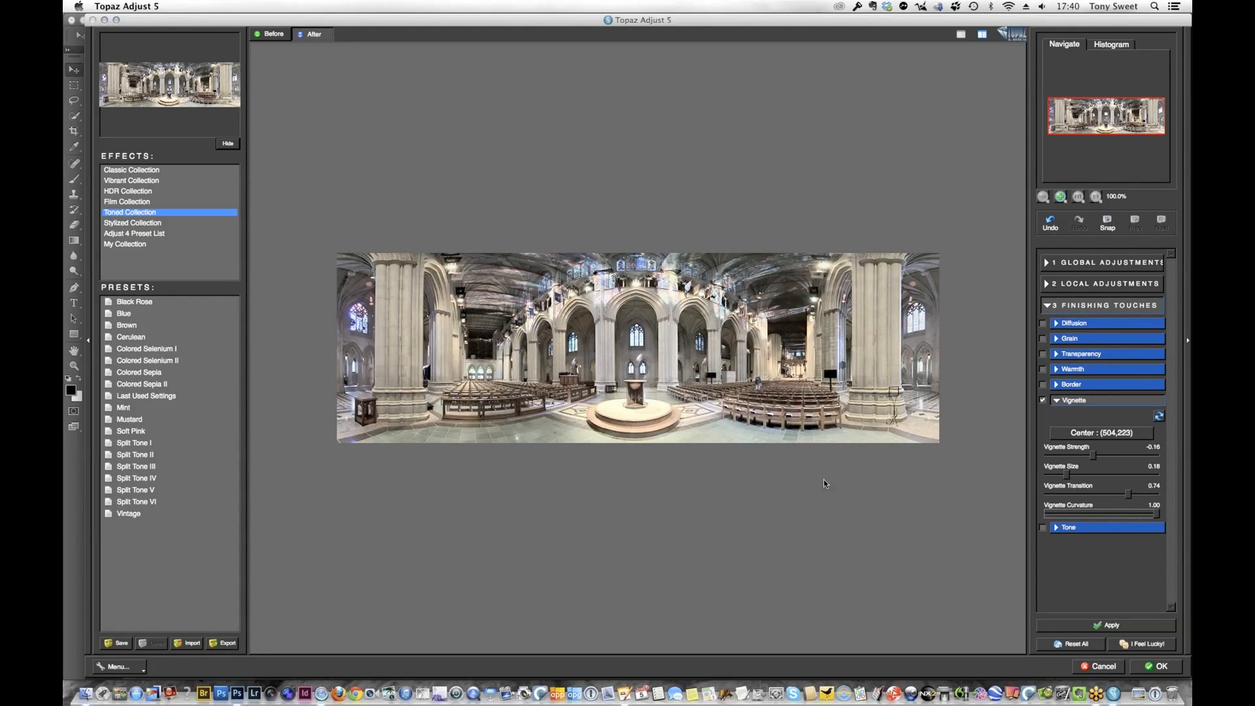
left_click(1169, 667)
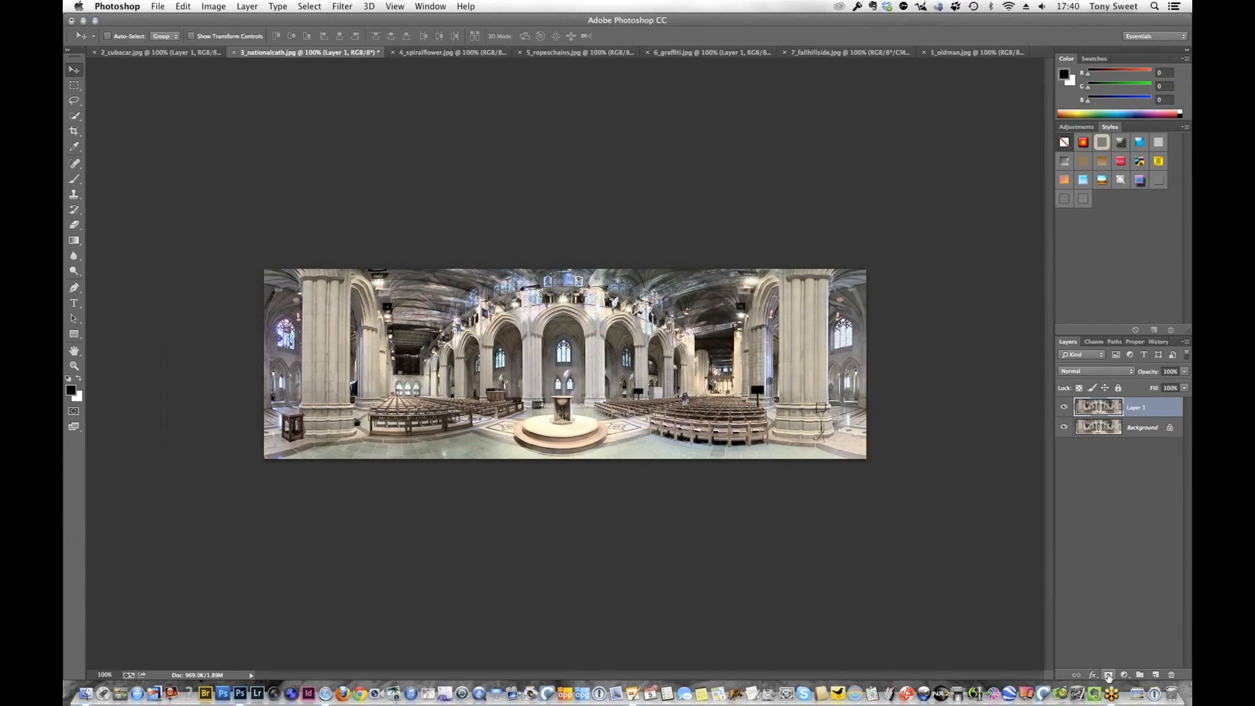
Add a white mask to Layer 1 and paint black over the dark arches and recesses, checking against the layer hidden
left_click(1108, 675)
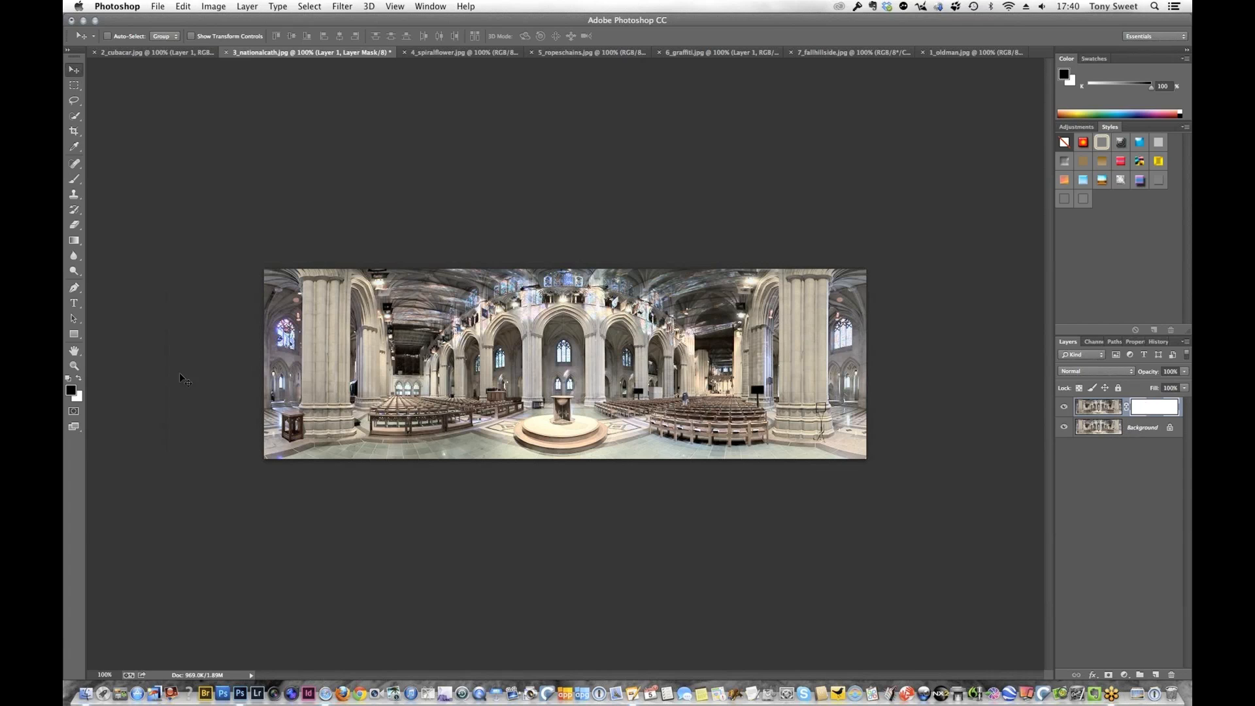
key("b")
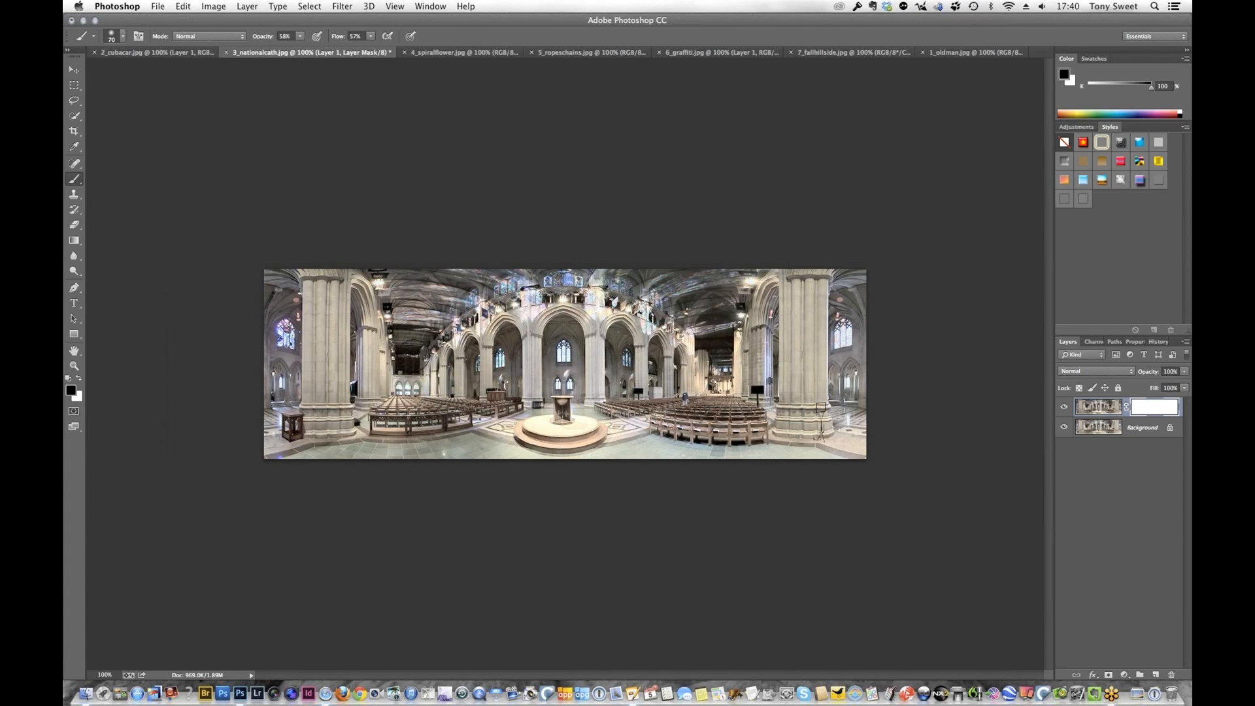
mouse_move(406, 355)
left_mouse_down()
mouse_move(412, 345)
mouse_move(433, 374)
left_mouse_up()
mouse_move(709, 347)
left_mouse_down()
mouse_move(710, 305)
mouse_move(725, 306)
mouse_move(704, 311)
mouse_move(723, 345)
left_mouse_up()
mouse_move(426, 352)
left_mouse_down()
mouse_move(403, 334)
mouse_move(414, 315)
mouse_move(415, 359)
left_mouse_up()
mouse_move(707, 329)
left_mouse_down()
mouse_move(730, 315)
mouse_move(704, 342)
mouse_move(717, 366)
left_mouse_up()
mouse_move(521, 351)
left_mouse_down()
mouse_move(509, 341)
mouse_move(511, 376)
left_mouse_up()
mouse_move(563, 335)
left_mouse_down()
mouse_move(560, 356)
mouse_move(618, 345)
mouse_move(620, 363)
left_mouse_up()
left_click(1064, 407)
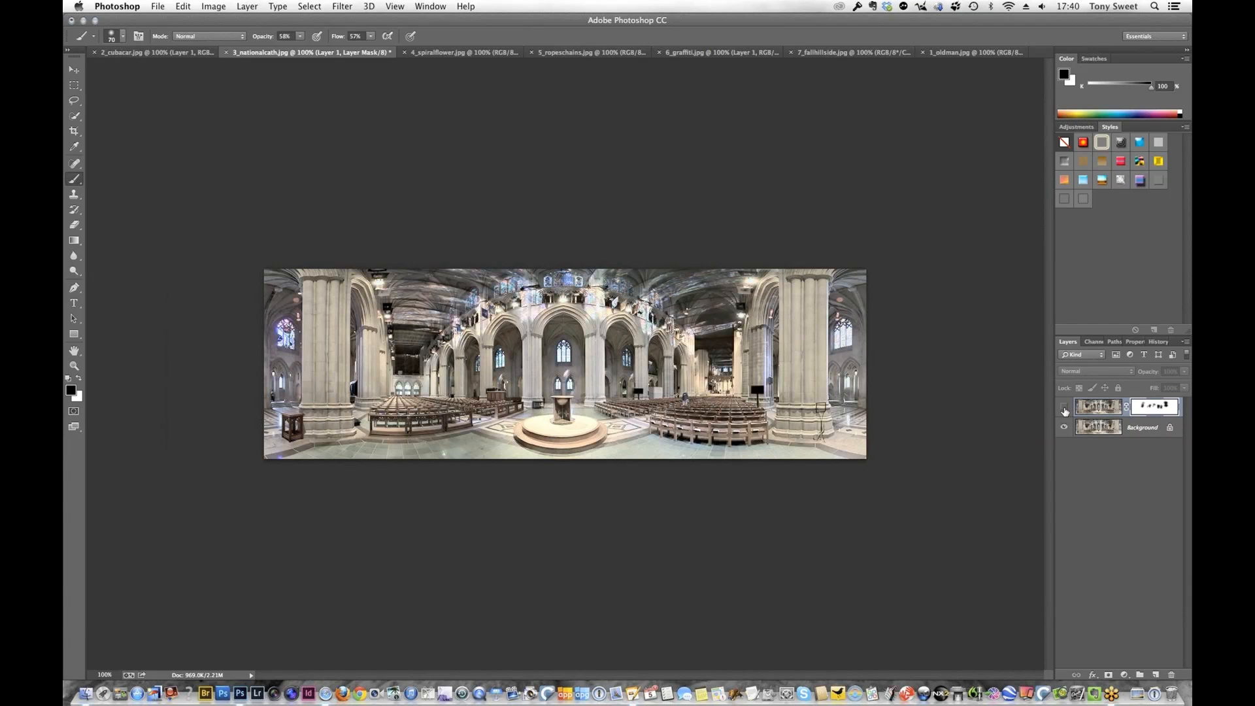
left_click(1064, 408)
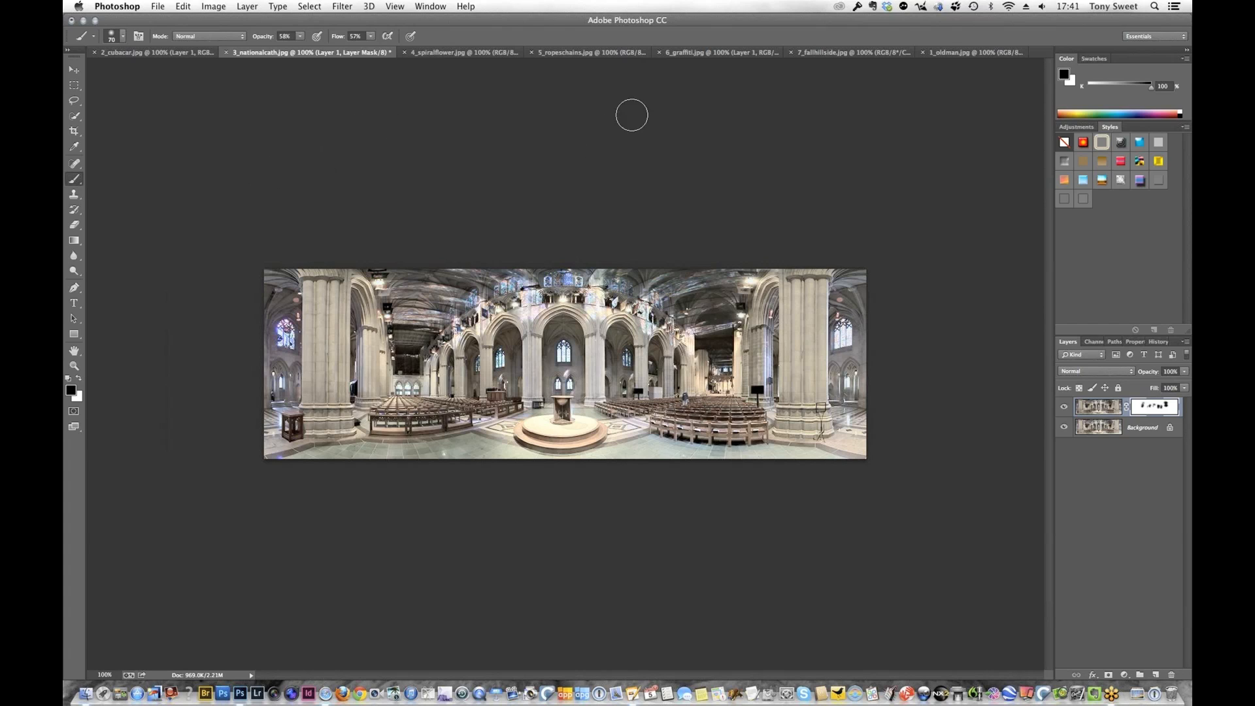
Duplicate the Background layer of 7_fallhillside.jpg and open the Simplify settings in Topaz Simplify 4 for the copy
left_click(832, 56)
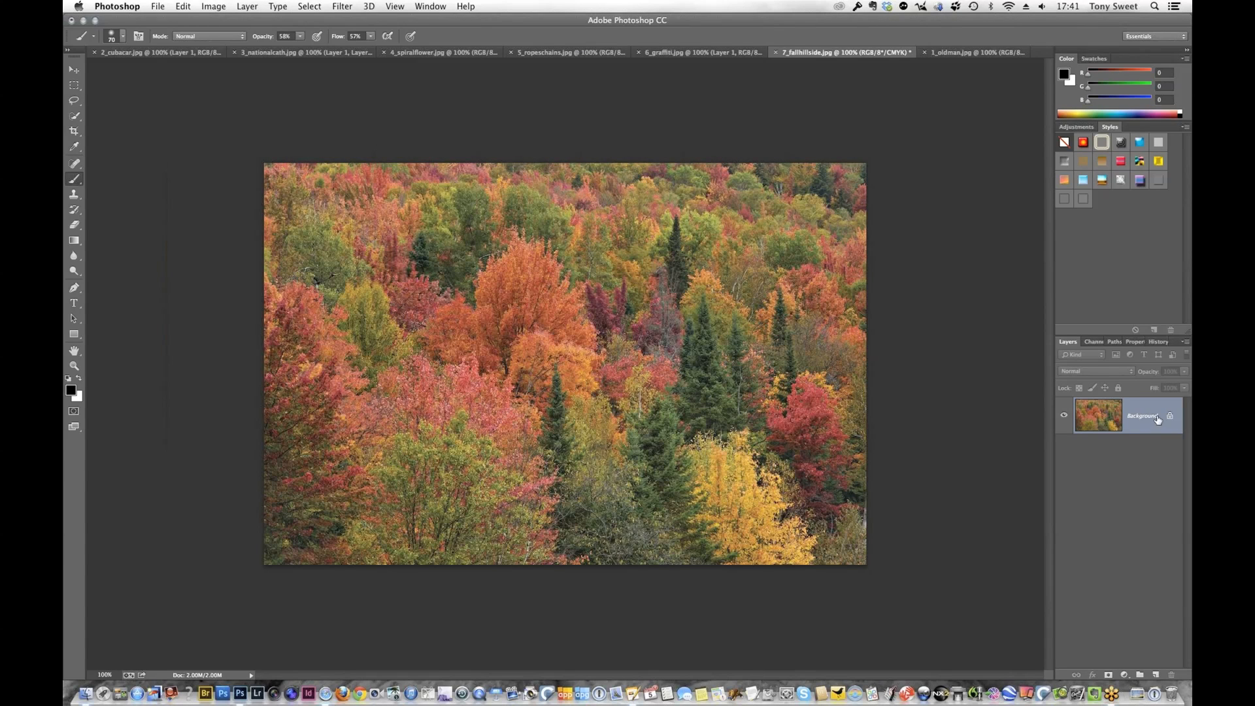
key("super+j")
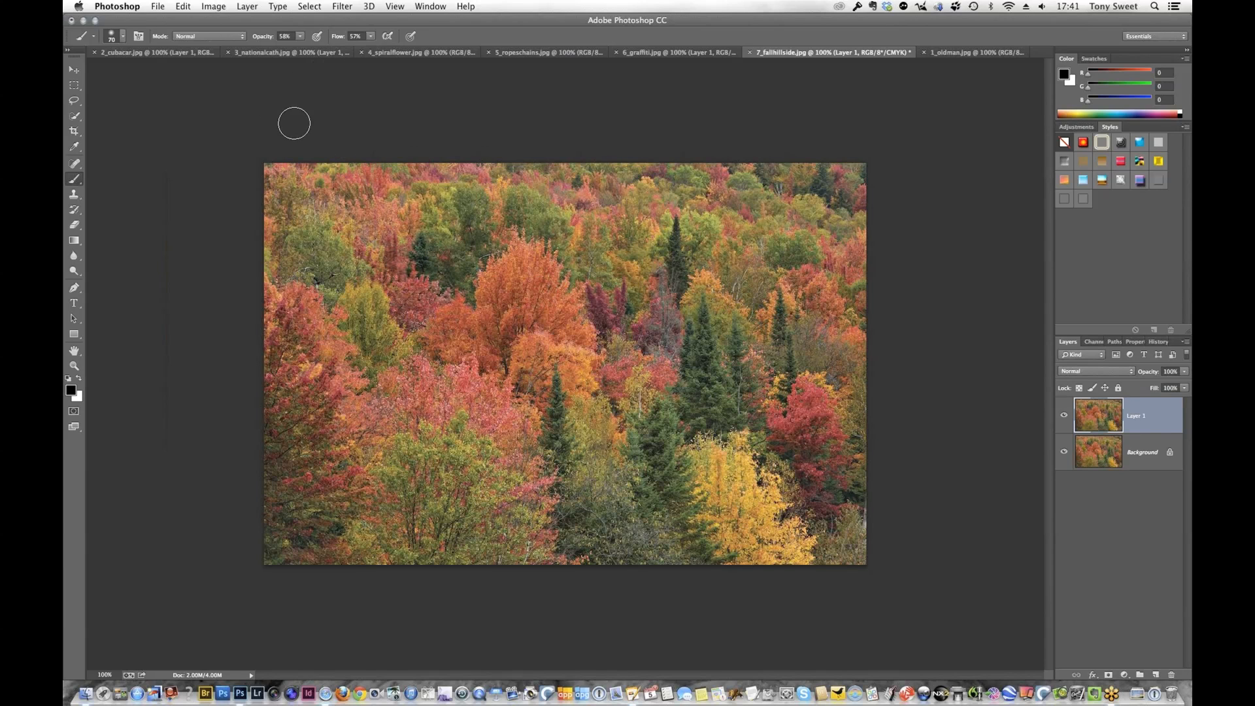
left_click(347, 7)
mouse_move(474, 450)
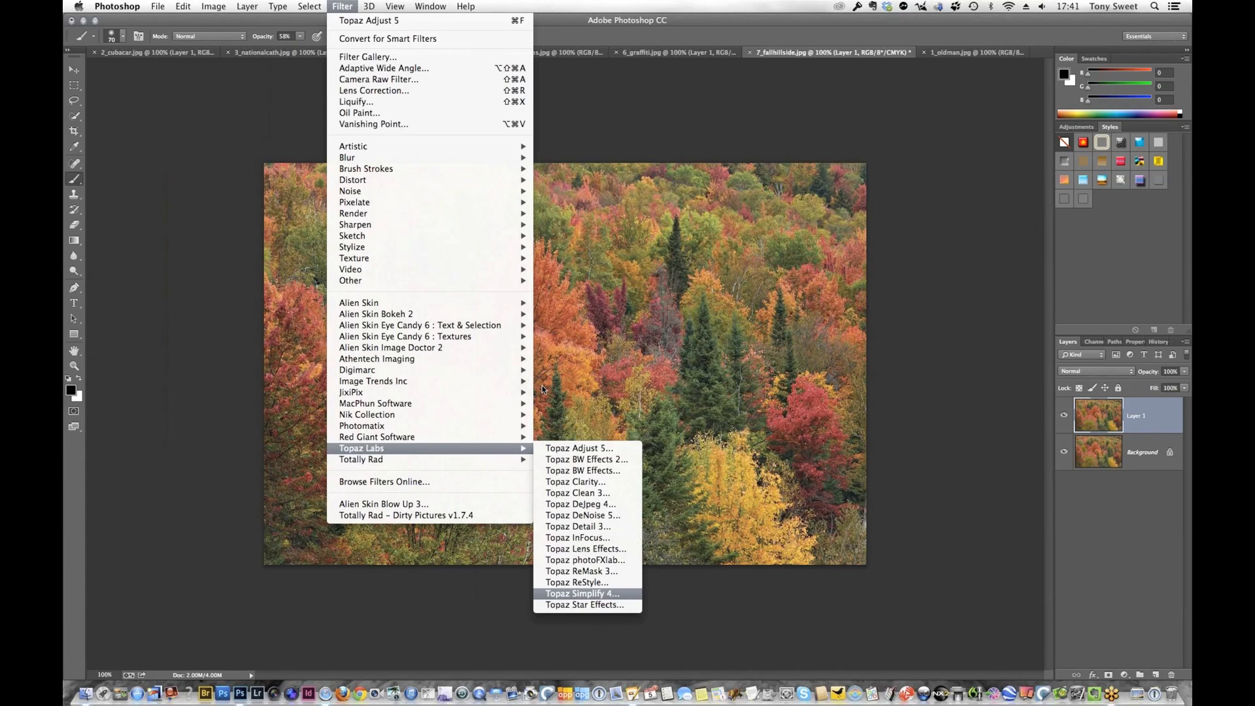
key("Return")
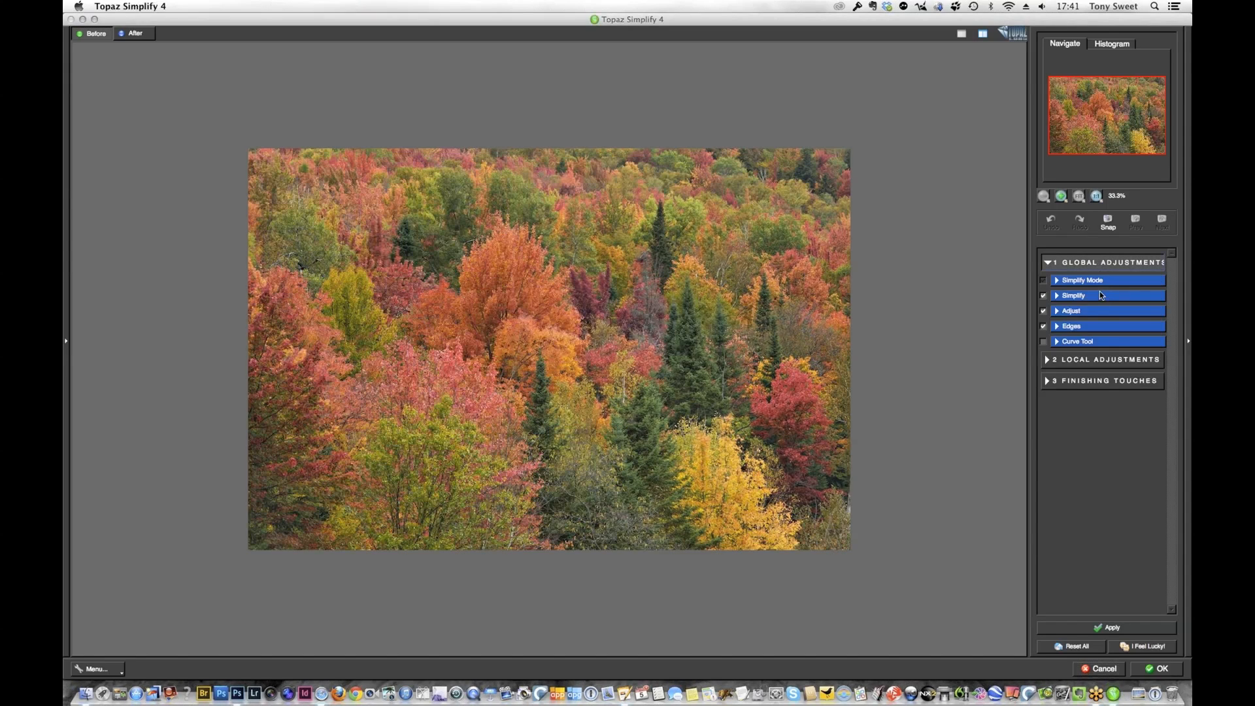
left_click(1101, 294)
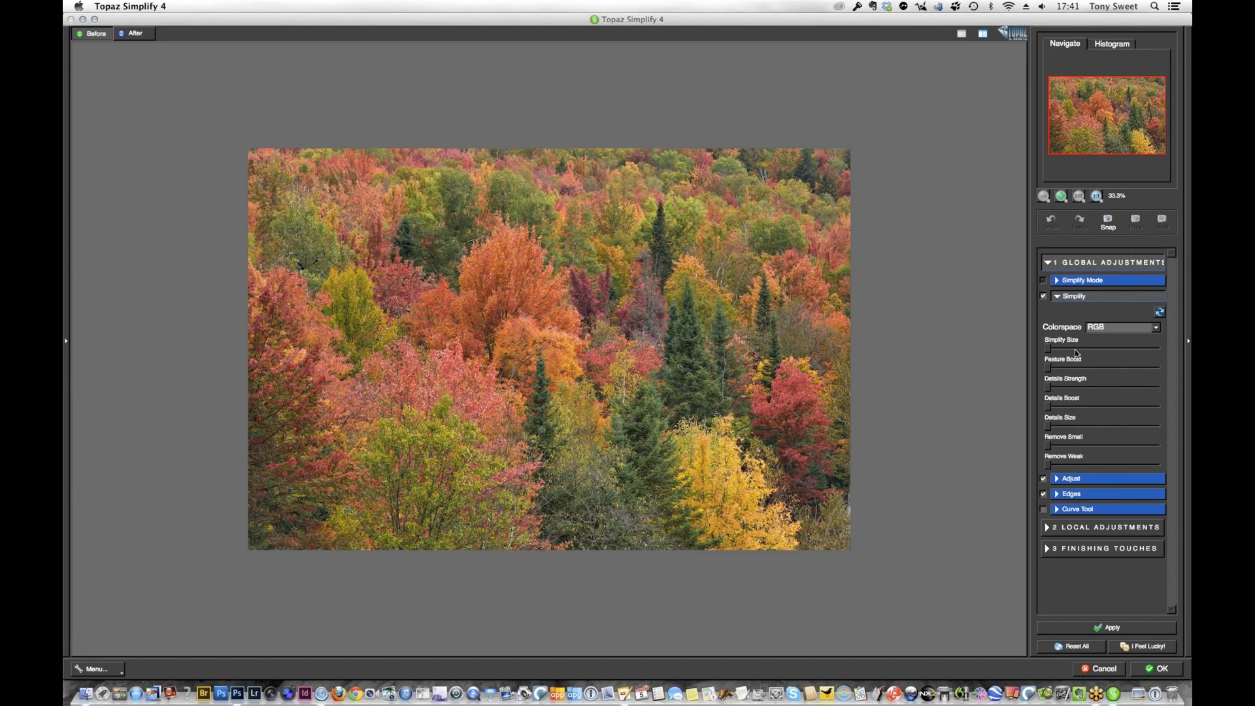
Set Simplify Size to 0.20, Feature Boost 1, Details Strength 0.22, Details Boost 0.72 and Details Size 0.13, and accept the Simplify effect
left_click(1071, 352)
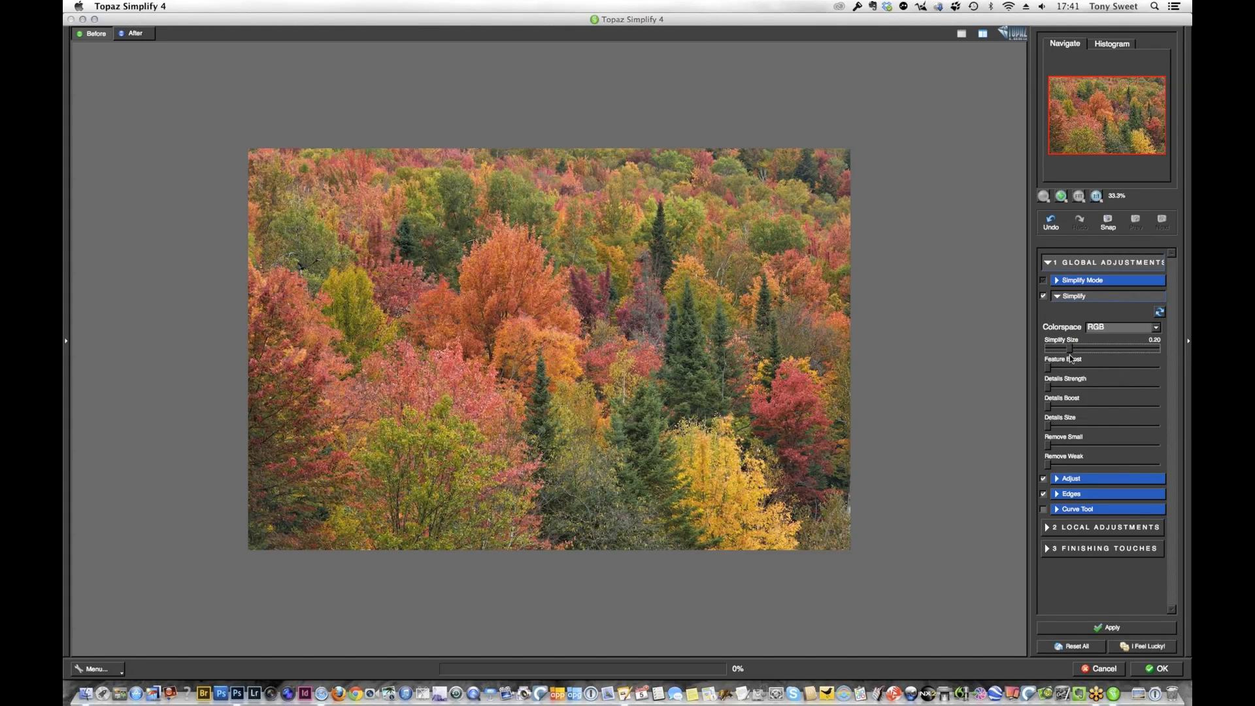
left_click(1070, 368)
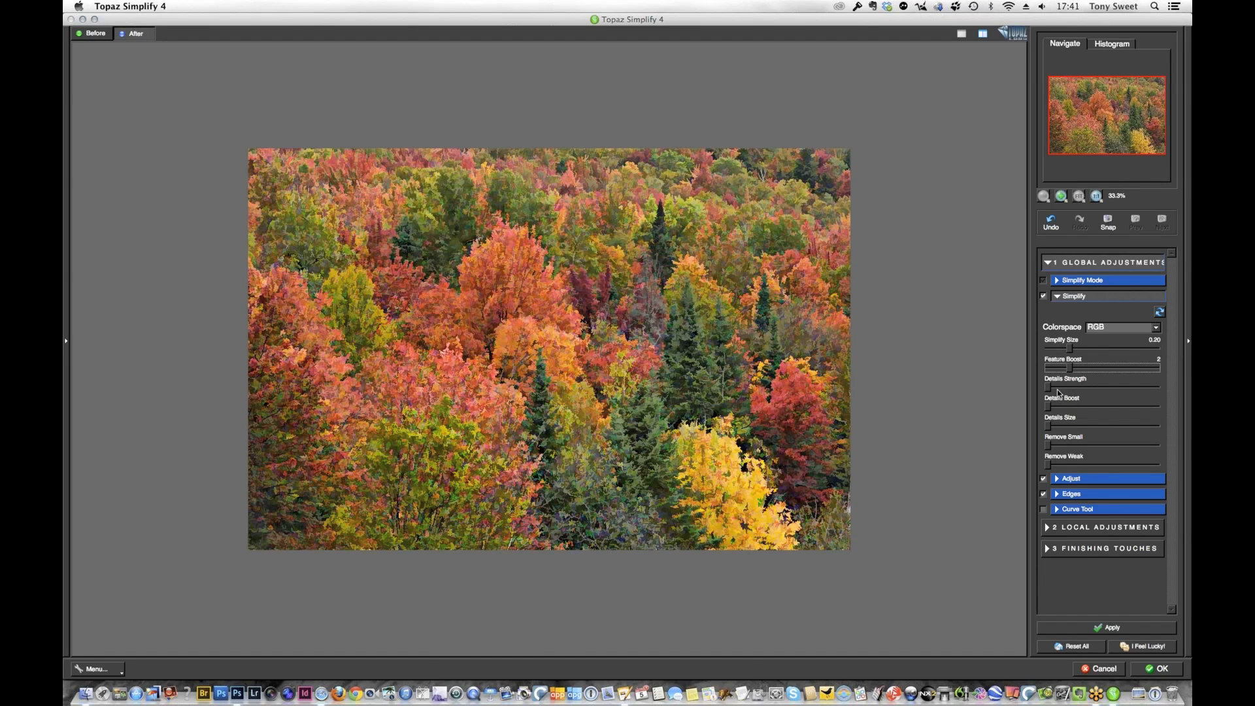
left_click(1059, 388)
left_click(1060, 407)
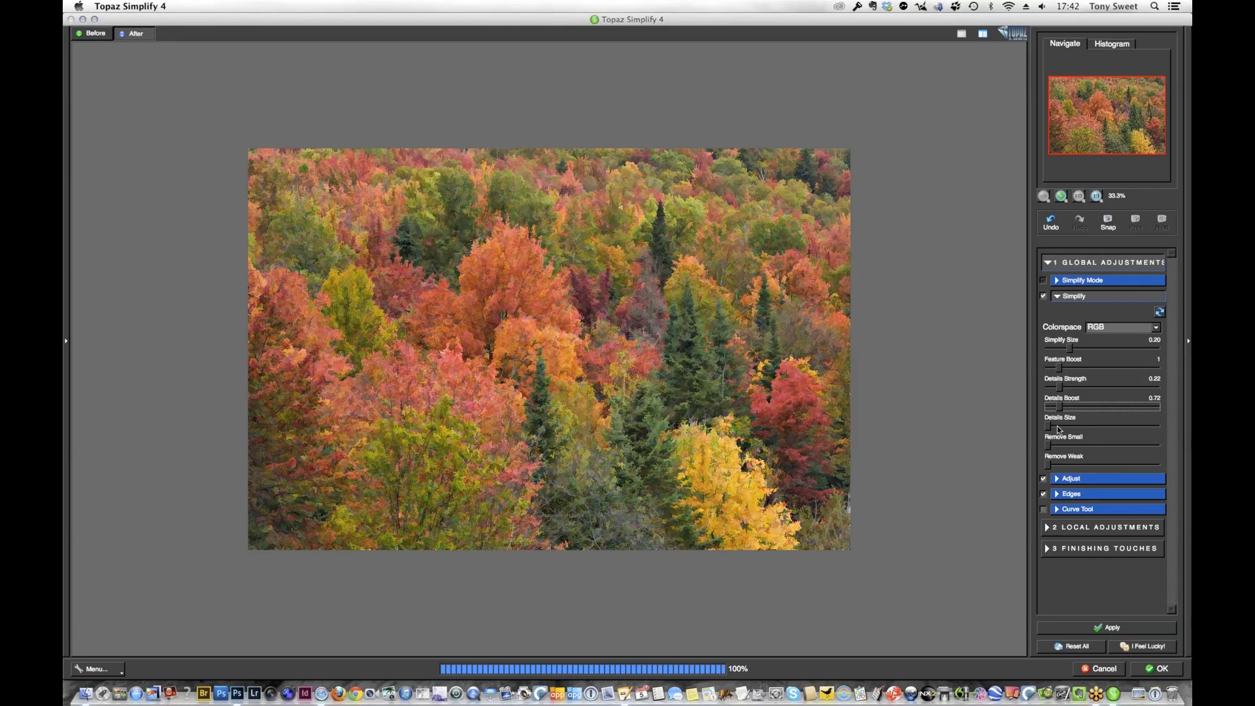
left_click(1060, 426)
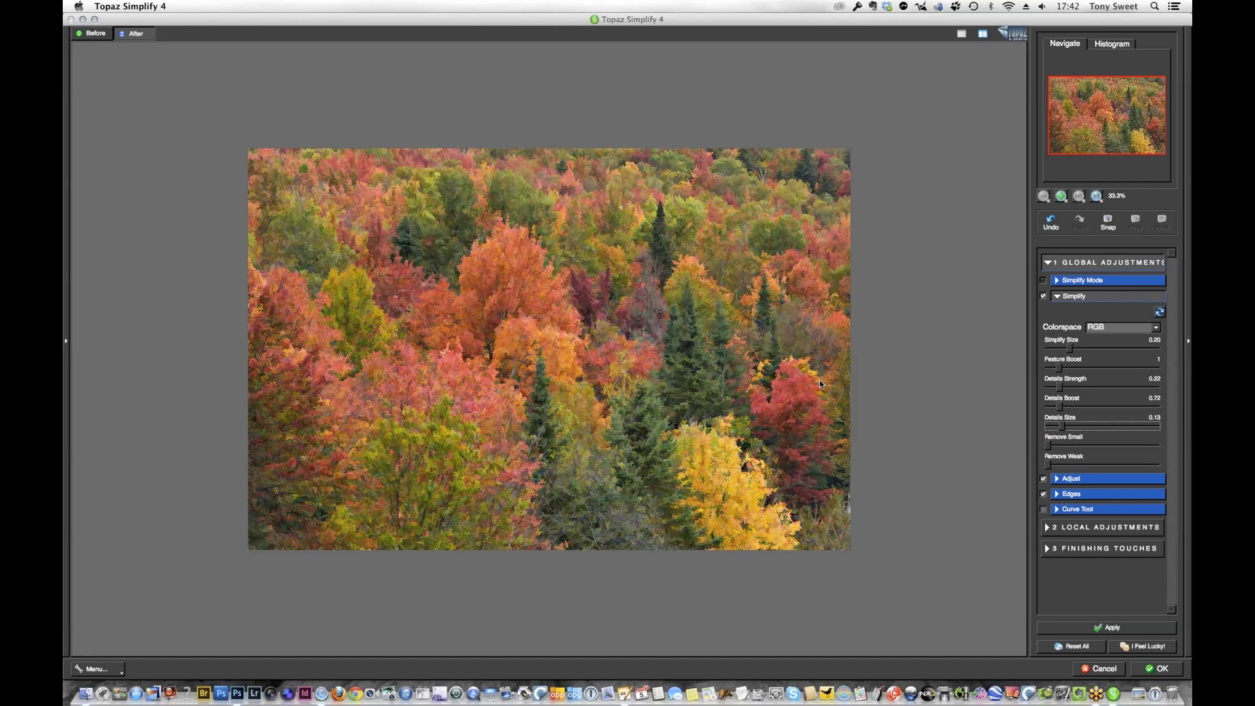
left_click(1169, 673)
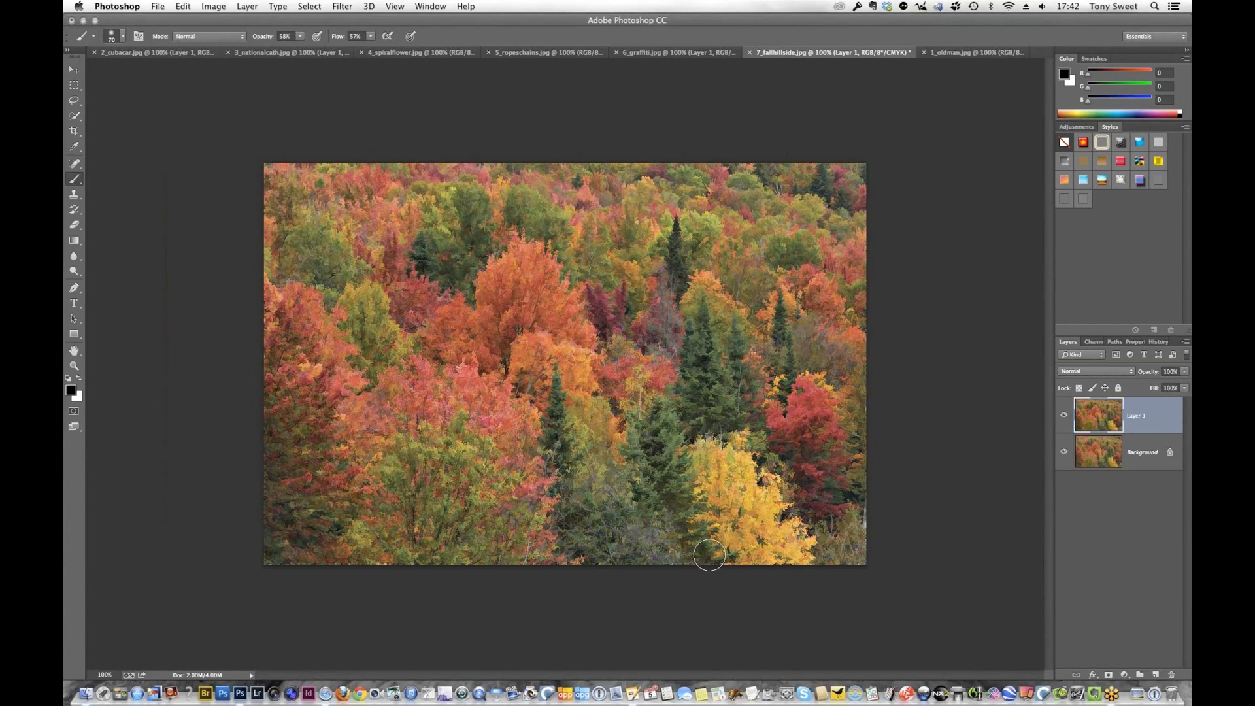
Flatten the simplified hillside photo and duplicate its Background layer
left_click(1185, 342)
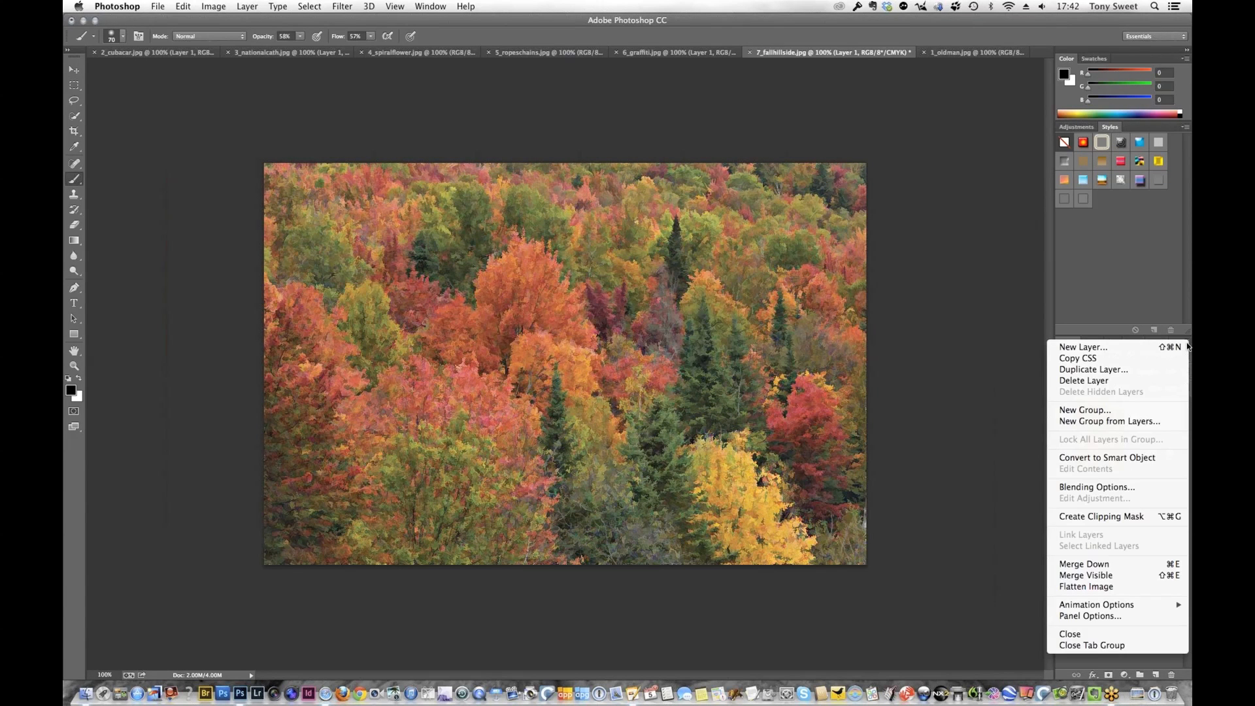
left_click(1112, 587)
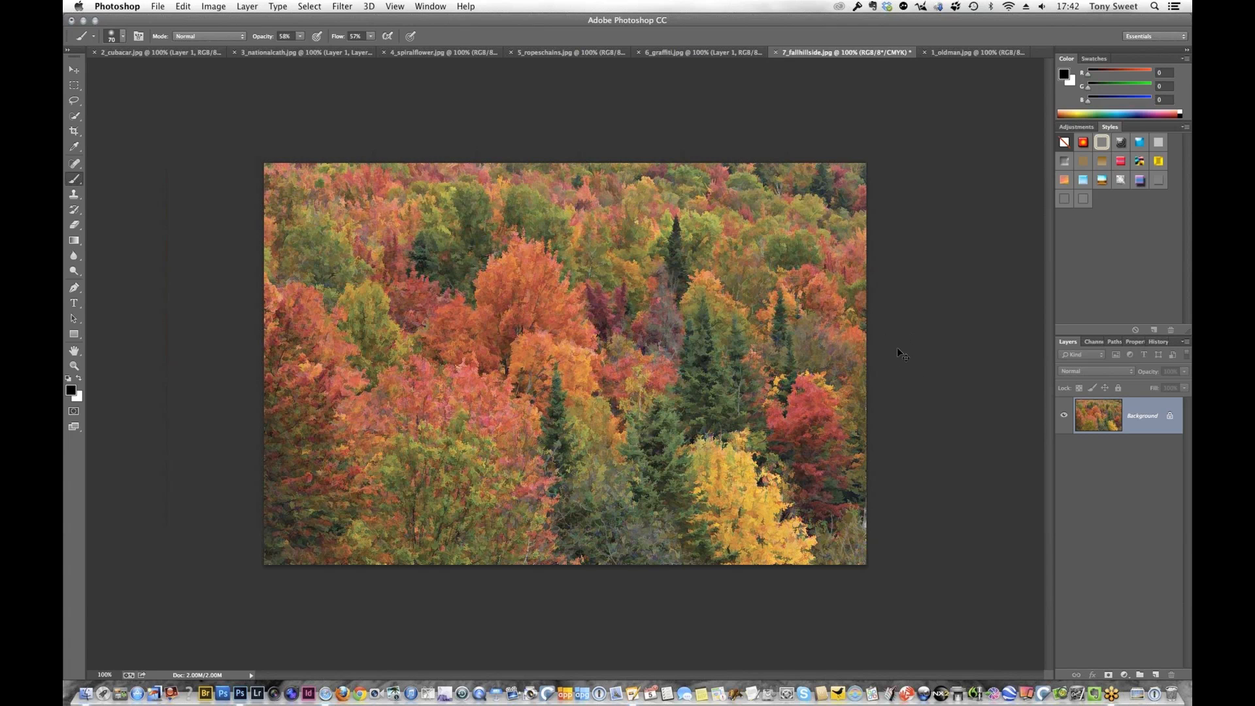
key("super+j")
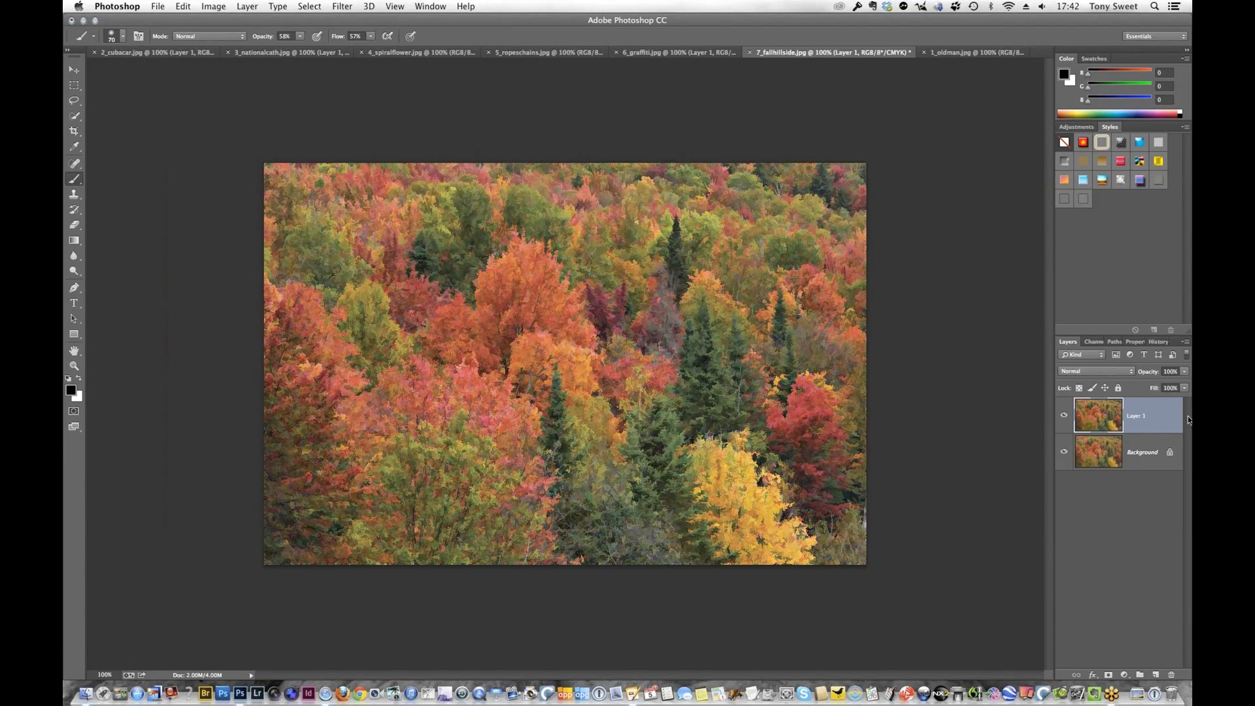
Reduce Layer 1's opacity to 80% and flatten the image
left_click(1184, 373)
left_click(1170, 385)
left_click_drag(1173, 386, 1175, 384)
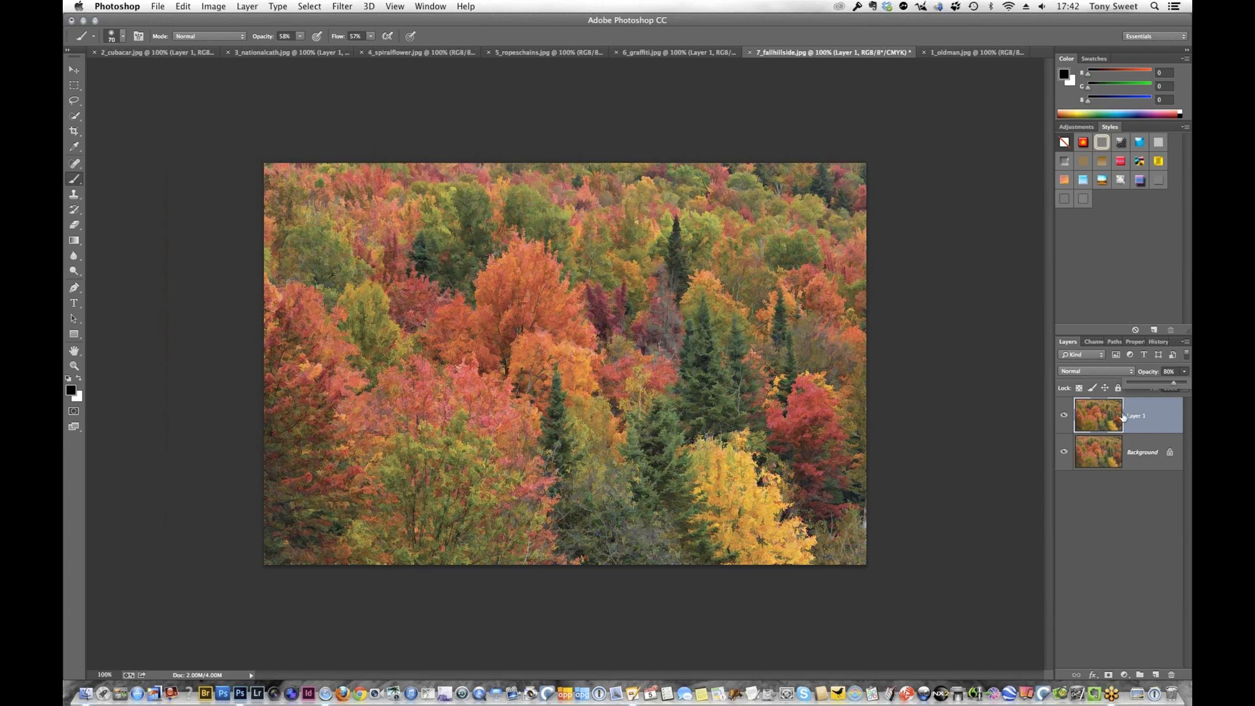
left_click(1185, 343)
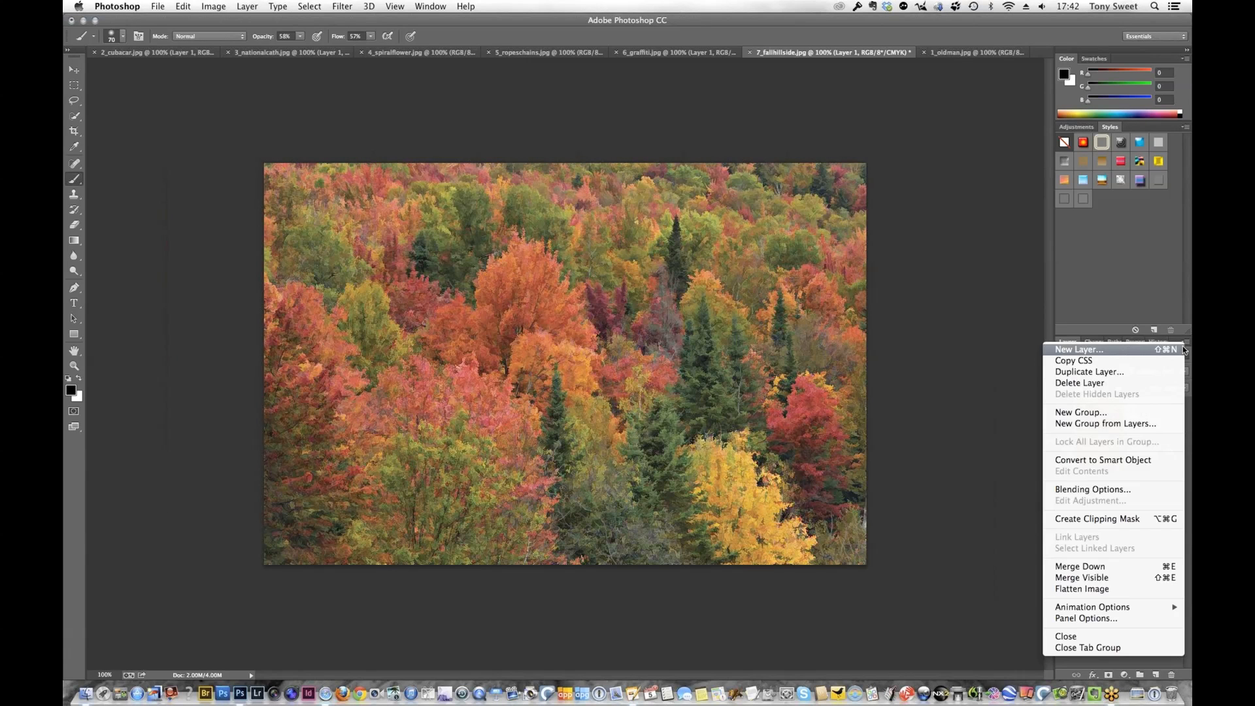
left_click(1082, 590)
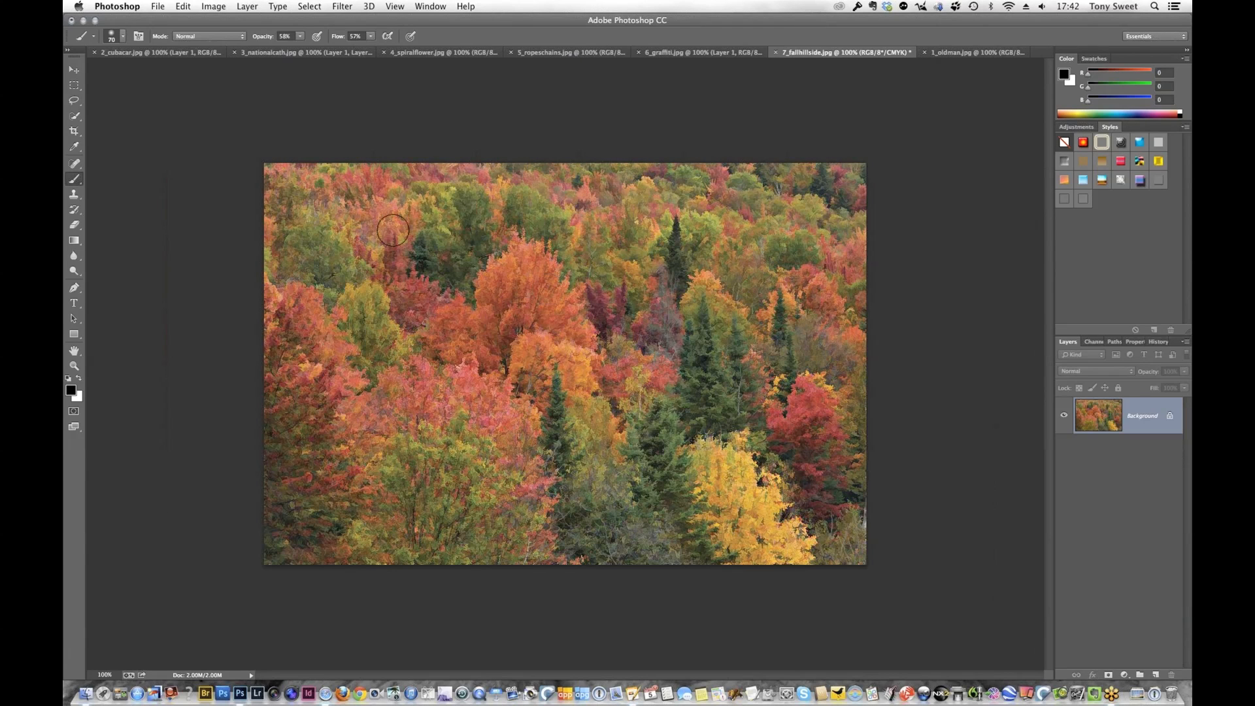
left_click(343, 7)
mouse_move(494, 225)
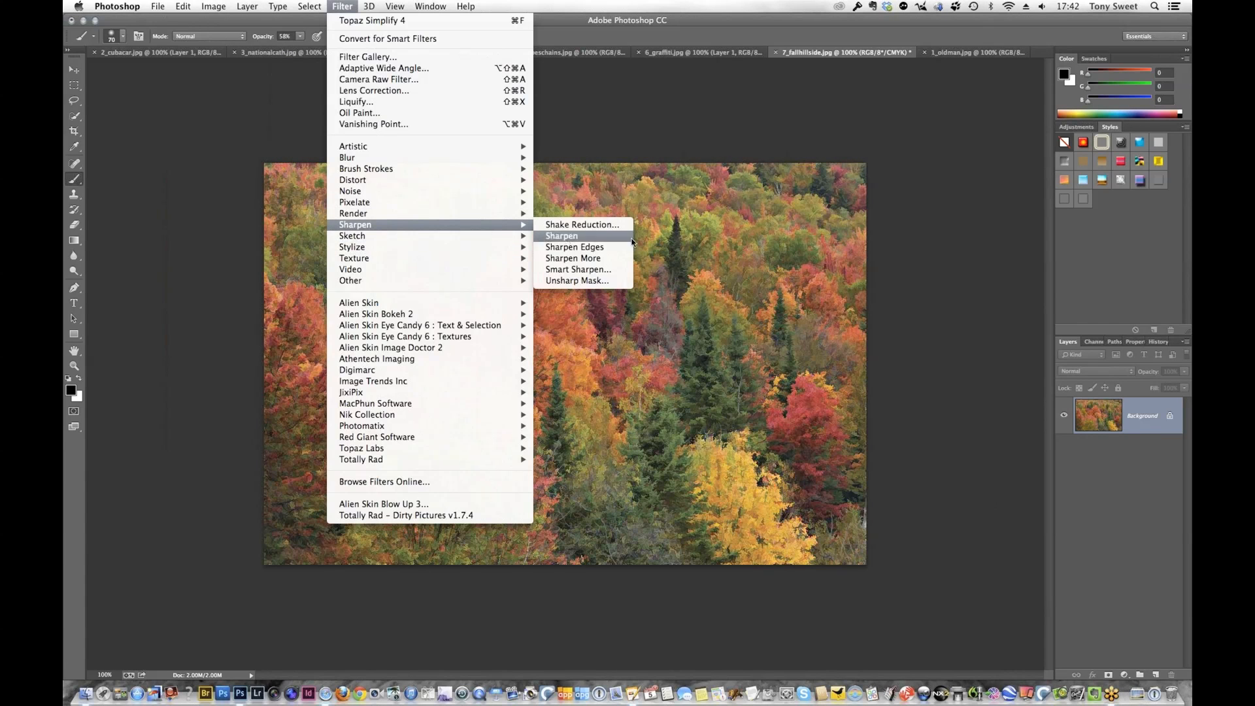
left_click(590, 270)
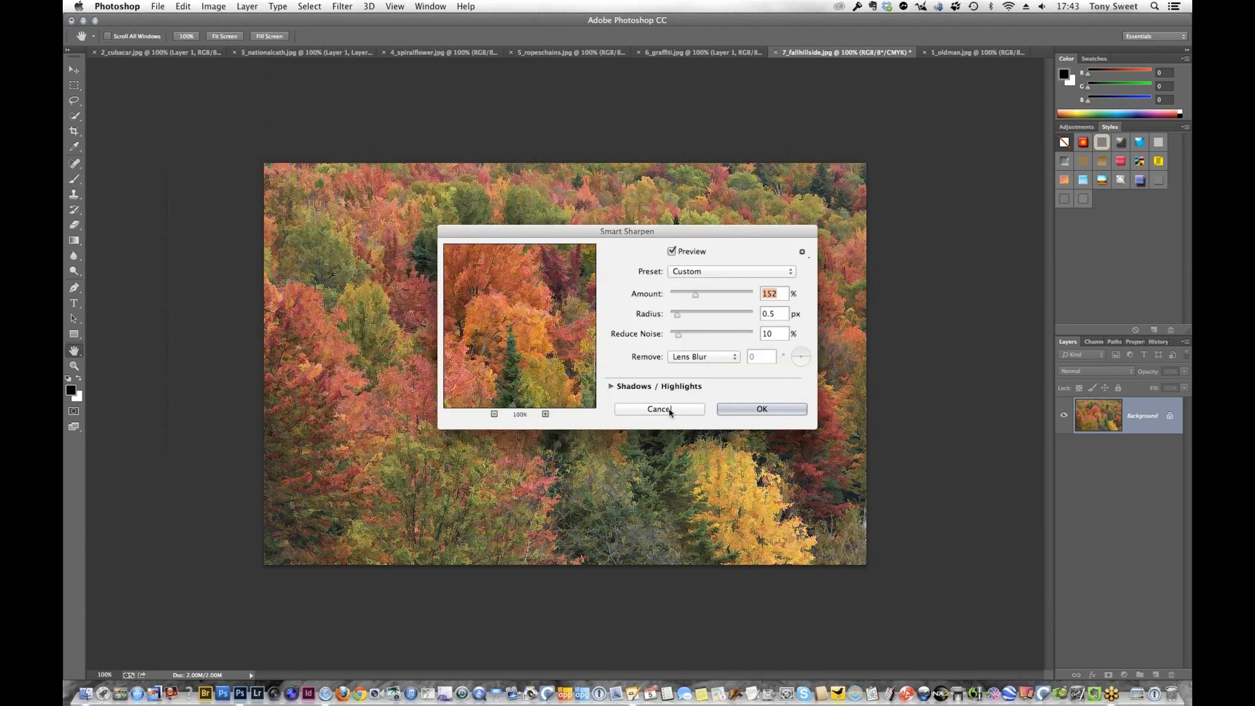
left_click(668, 410)
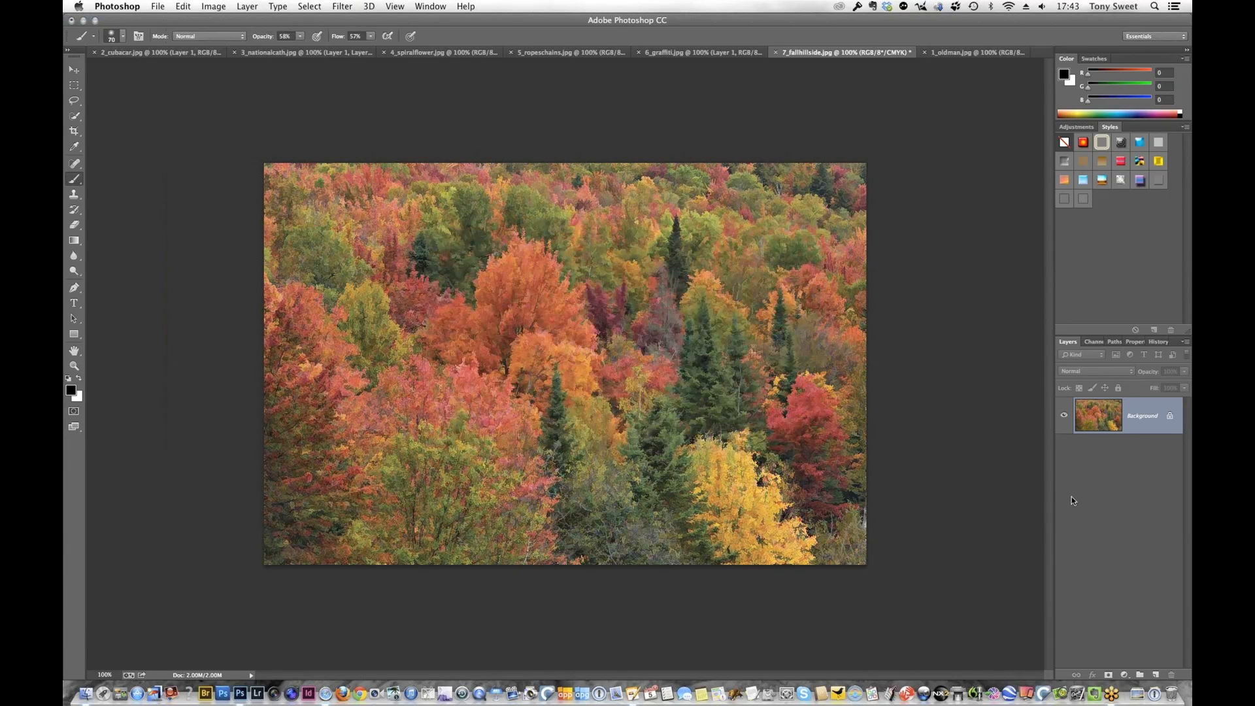
Duplicate the Background layer and apply Smart Sharpen to the copy with amount 152%, radius 0.5 px, 10% noise reduction and Lens Blur removal
key("super+j")
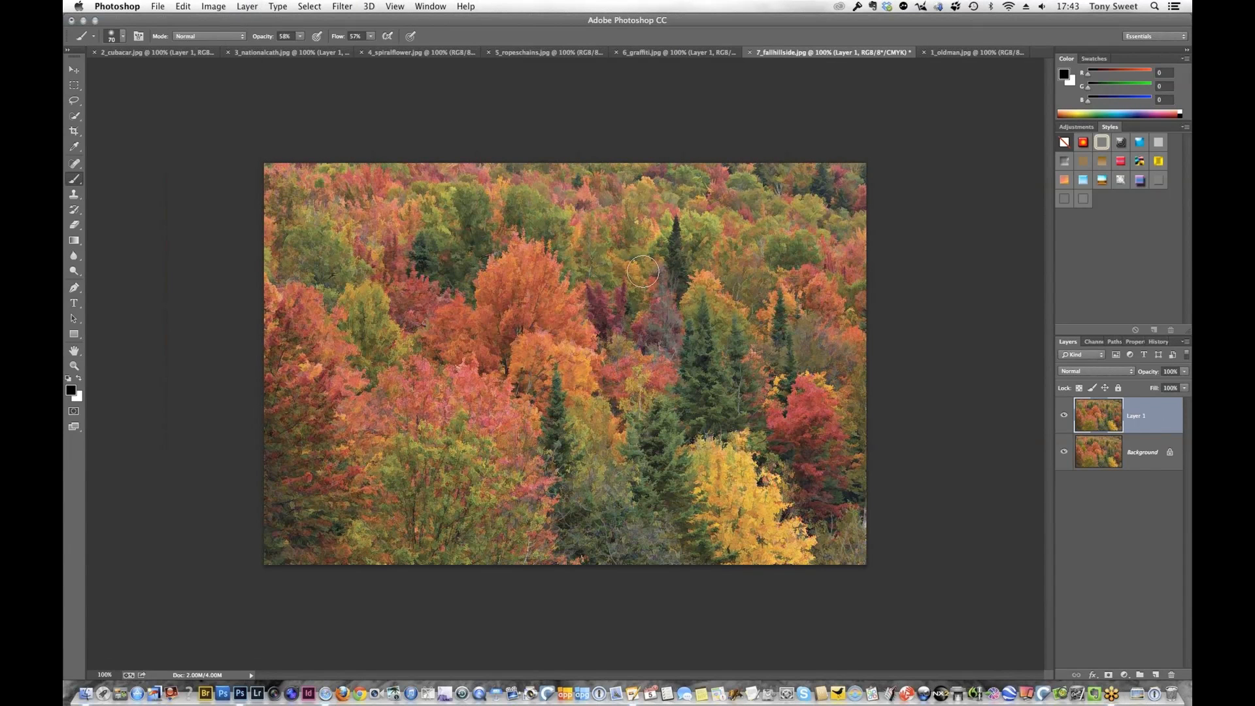
left_click(341, 5)
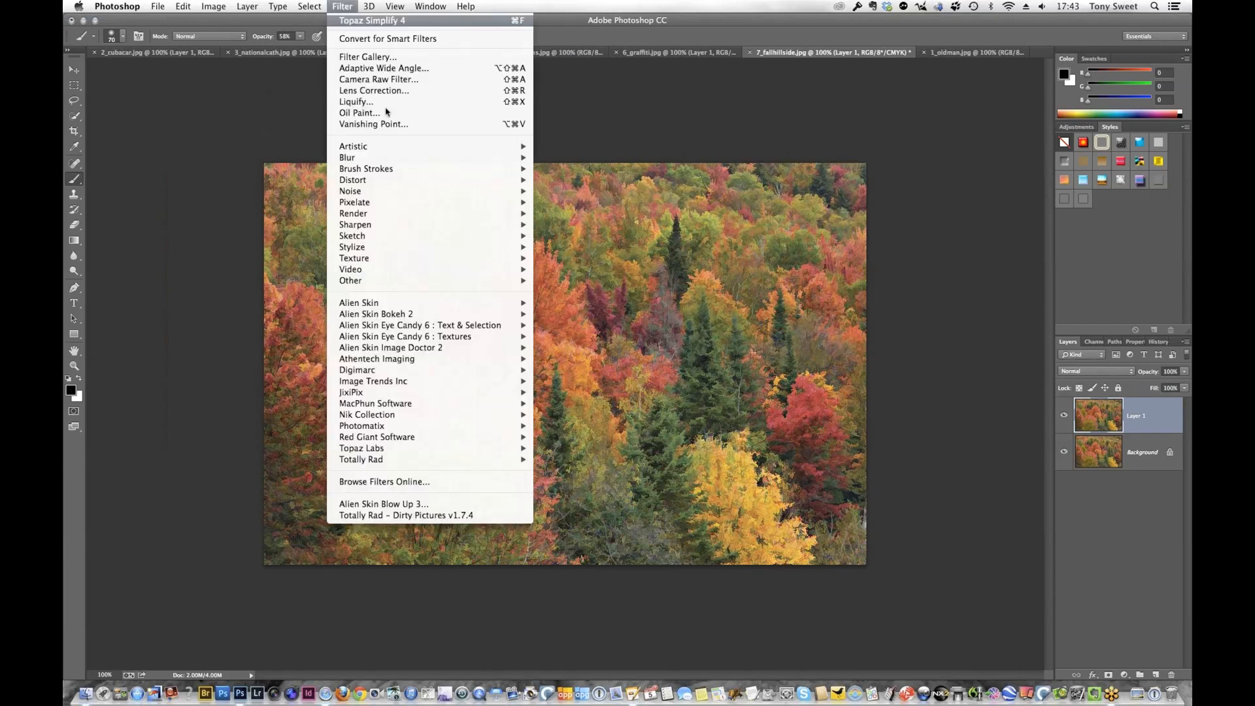
mouse_move(530, 225)
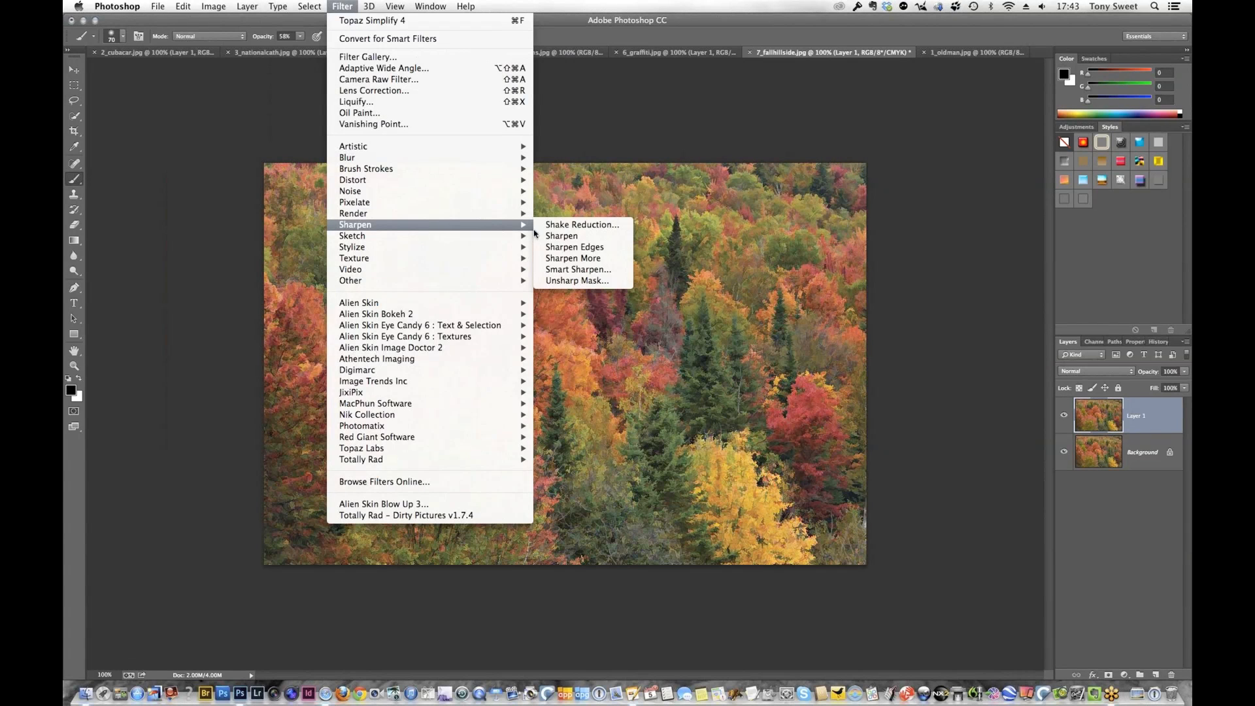
left_click(592, 270)
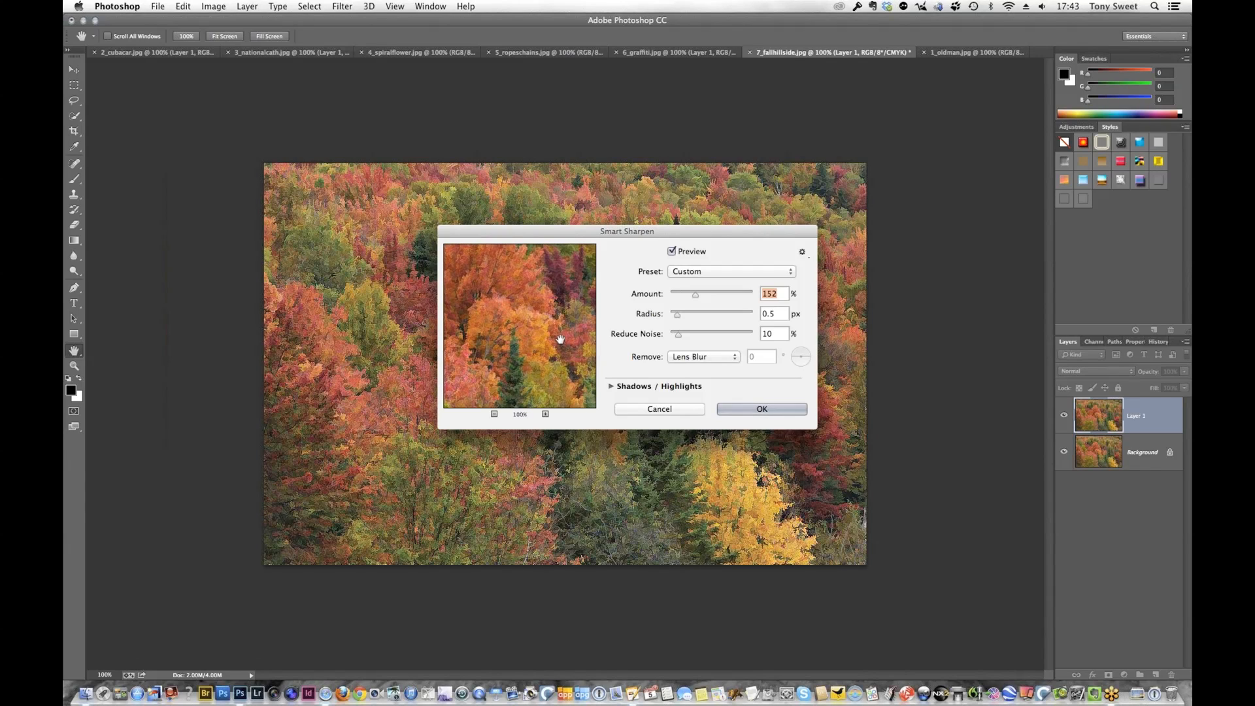
left_click(769, 410)
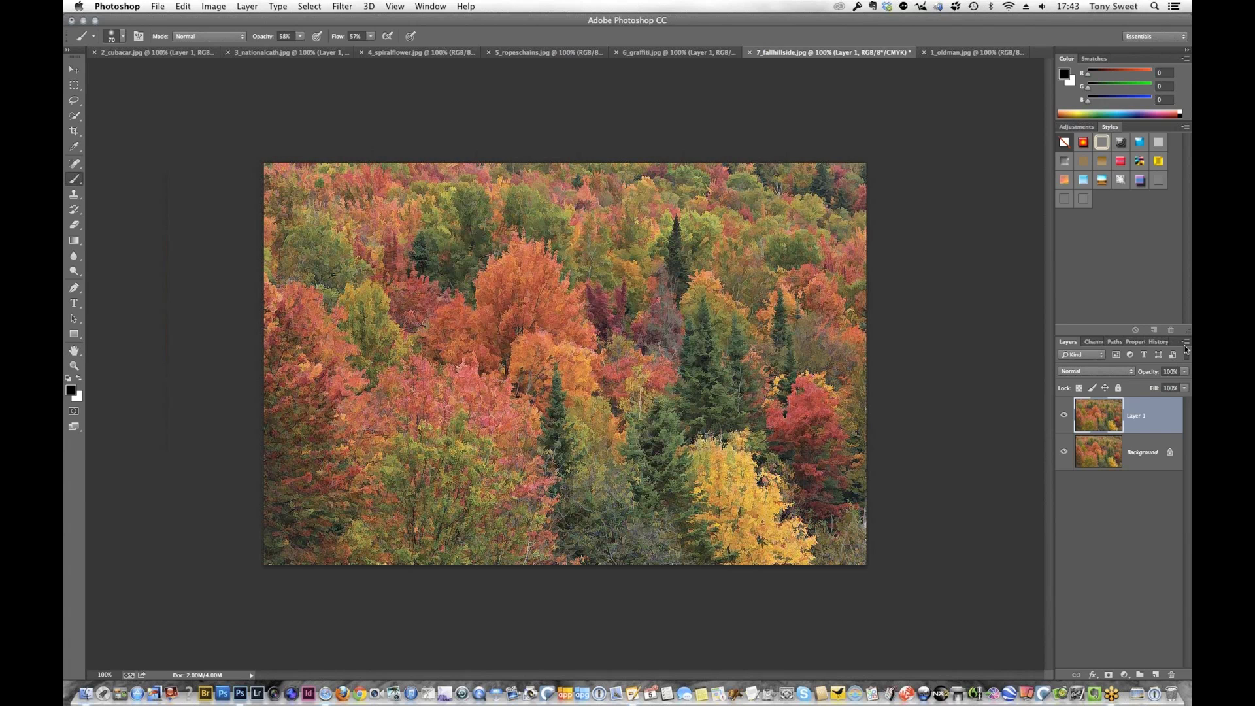
Lower the sharpened layer's opacity to 70%, compare the photo with that layer hidden, and flatten the image
left_click(1184, 373)
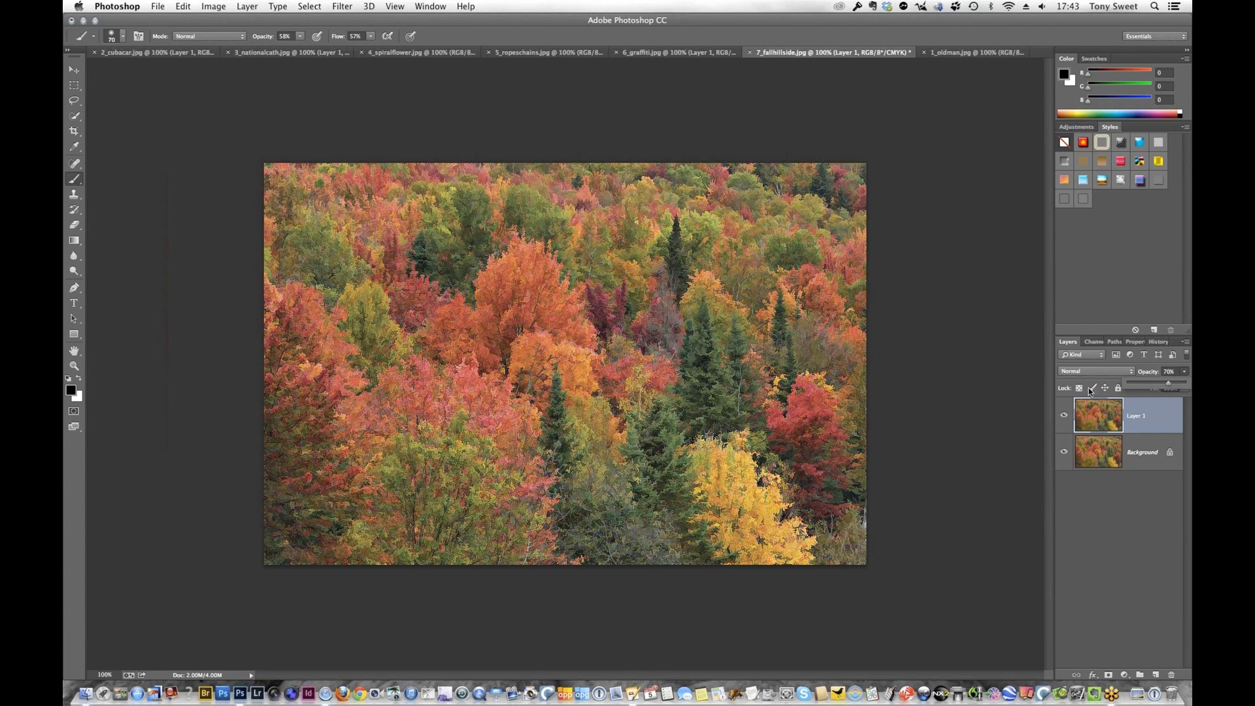
left_click(1064, 417)
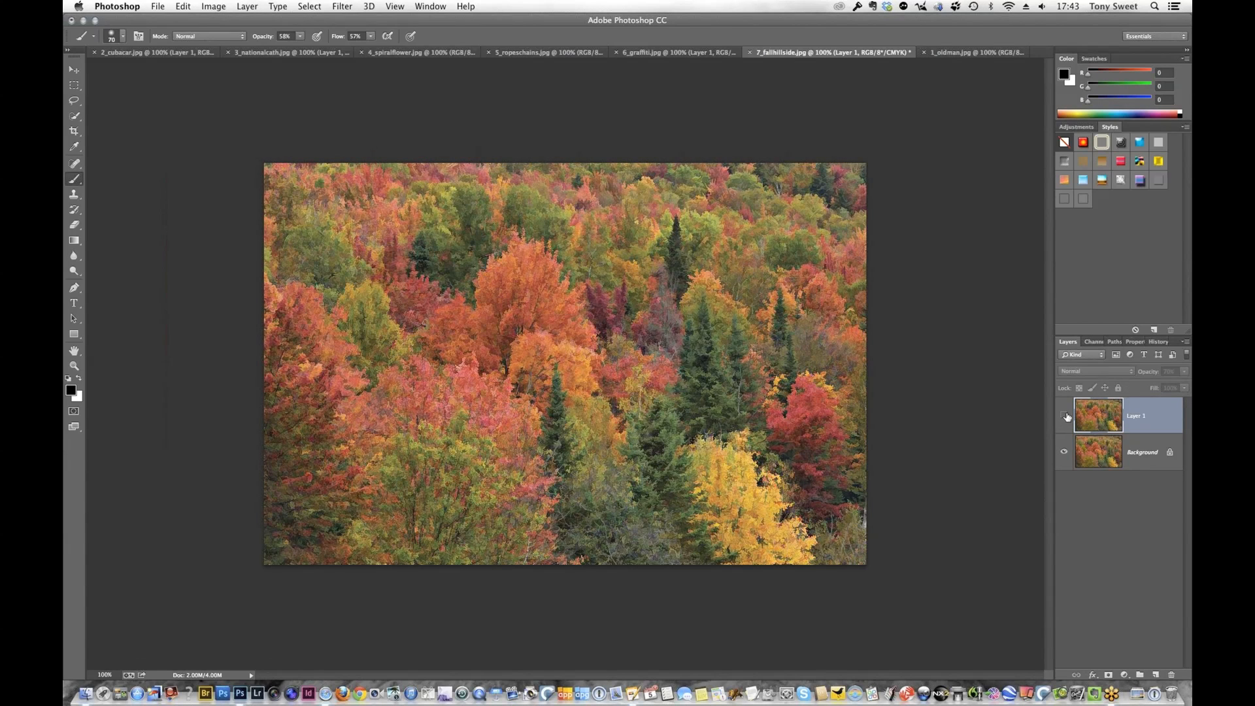
left_click(1065, 416)
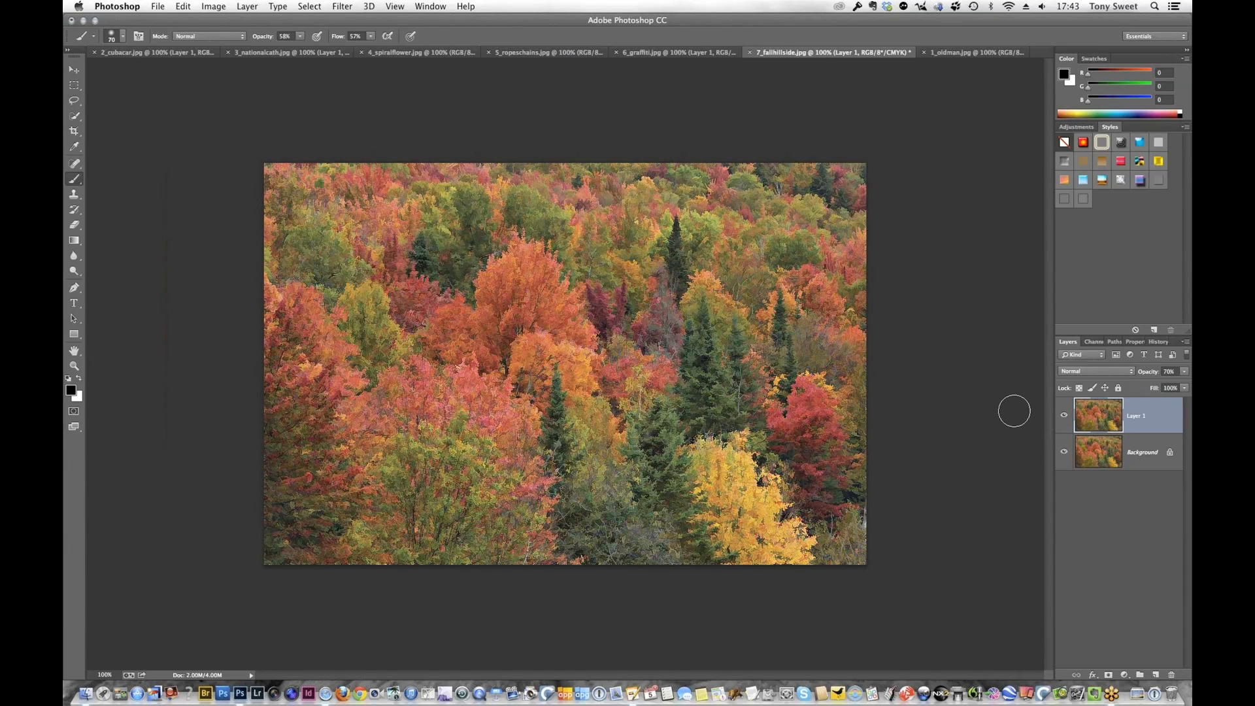
left_click(1185, 344)
left_click(1103, 592)
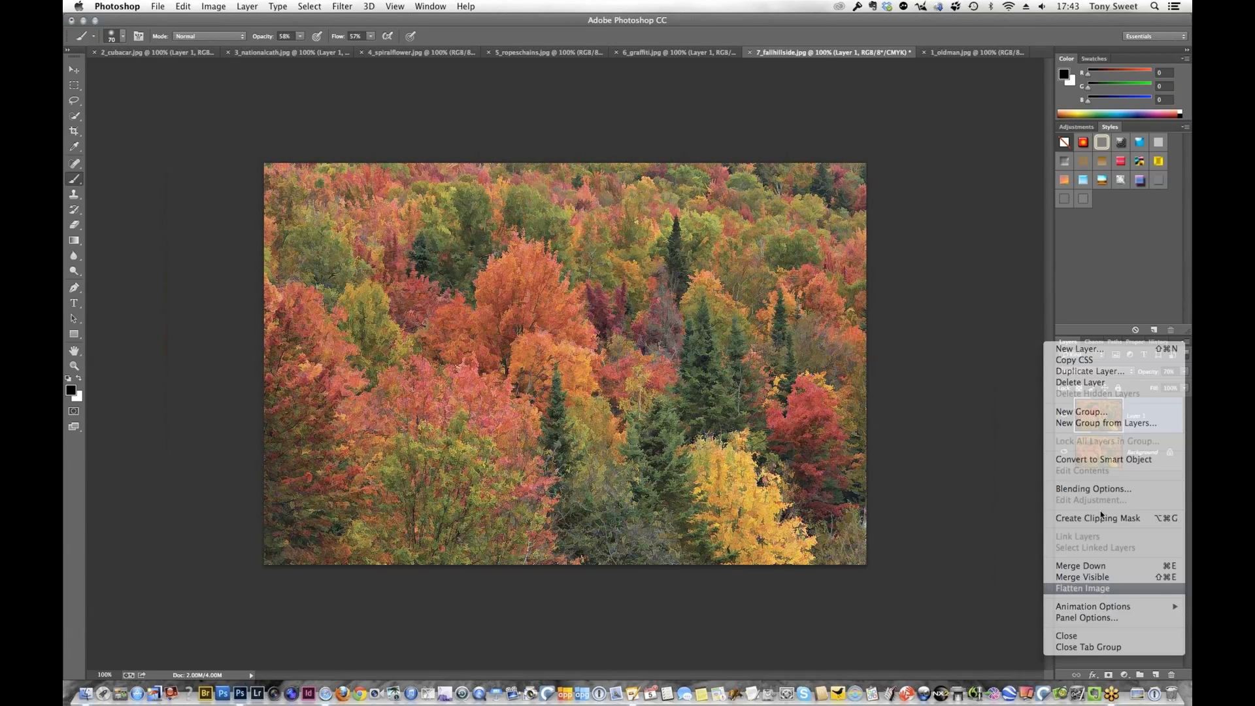
Duplicate the Background layer and apply a Gaussian Blur with a 3.4-pixel radius to the copy
key("super+j")
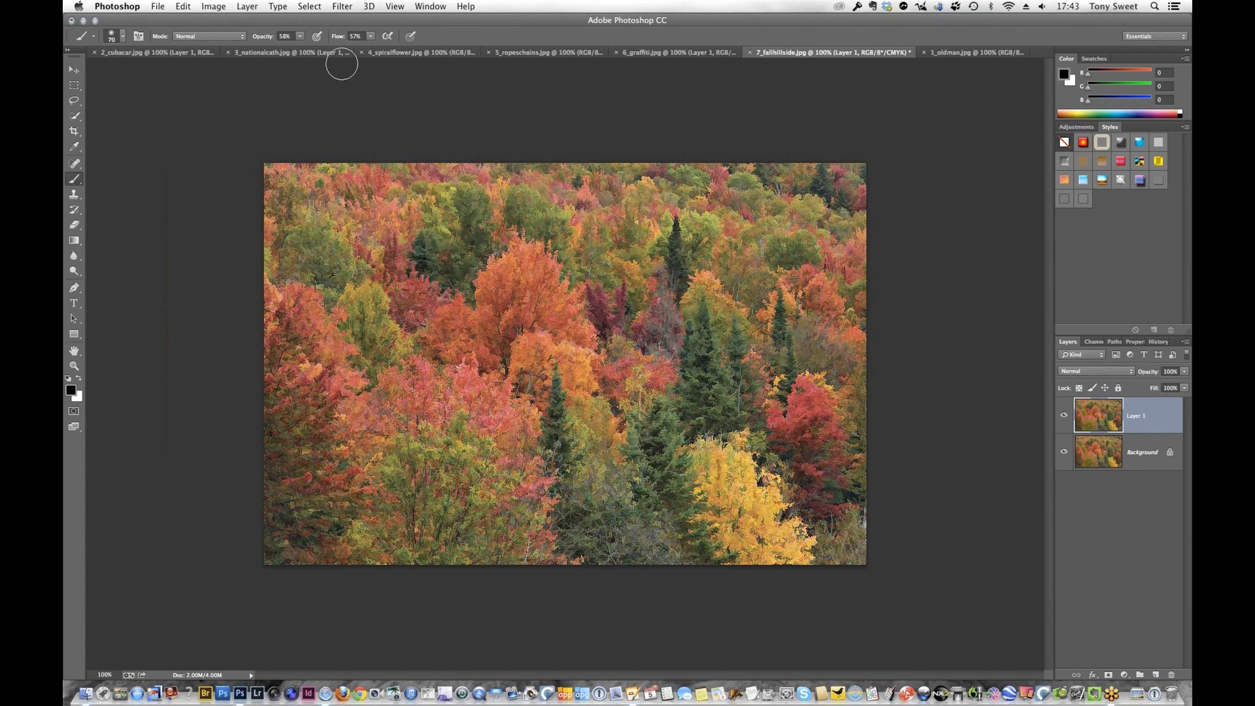
left_click(343, 7)
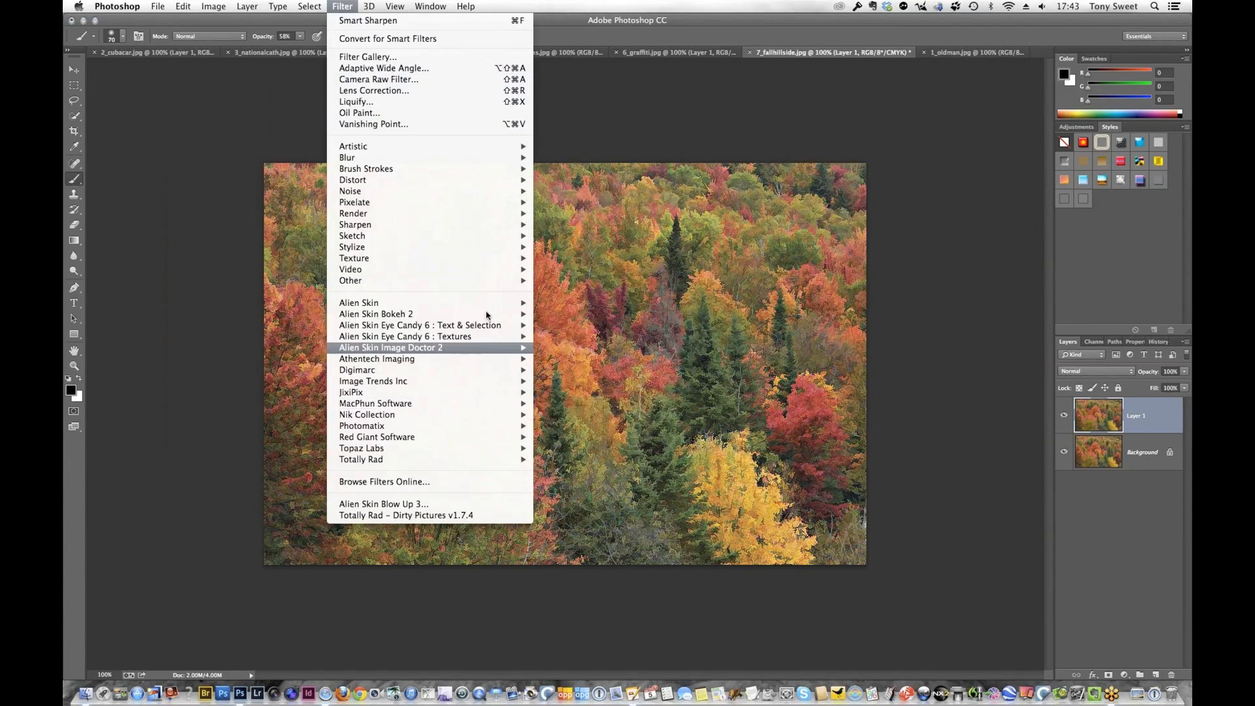
mouse_move(458, 158)
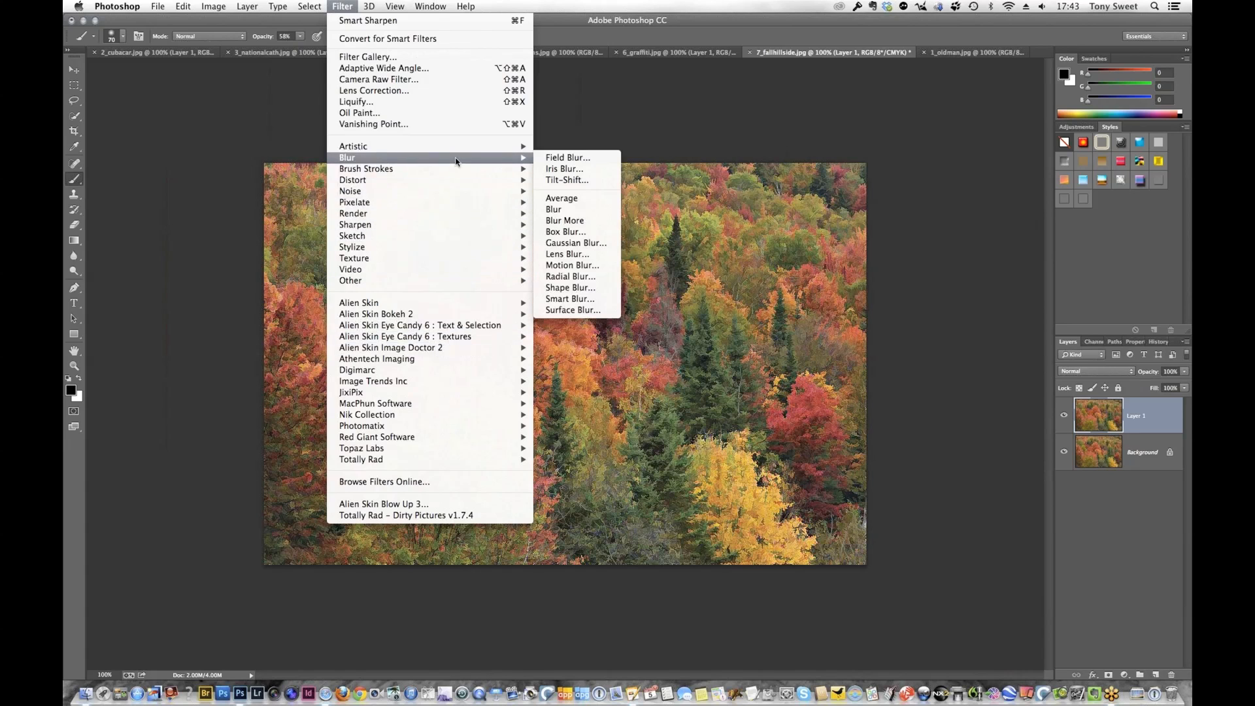
left_click(583, 245)
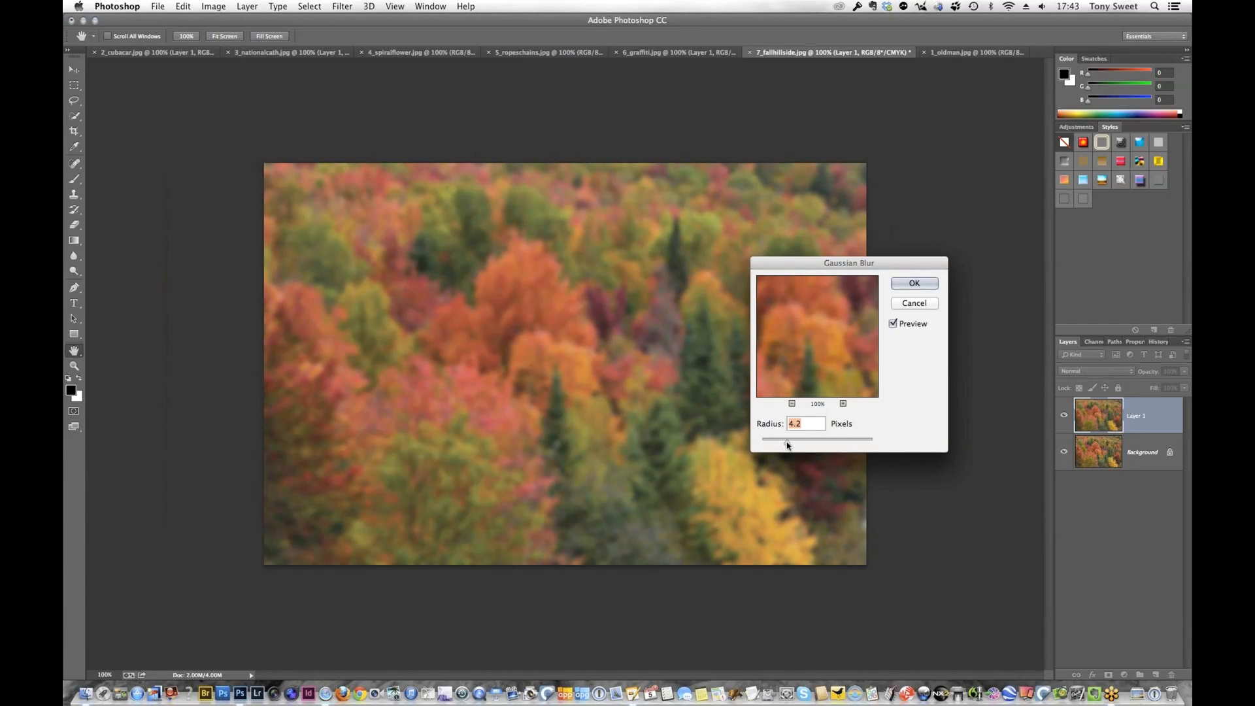
left_click_drag(787, 442, 873, 441)
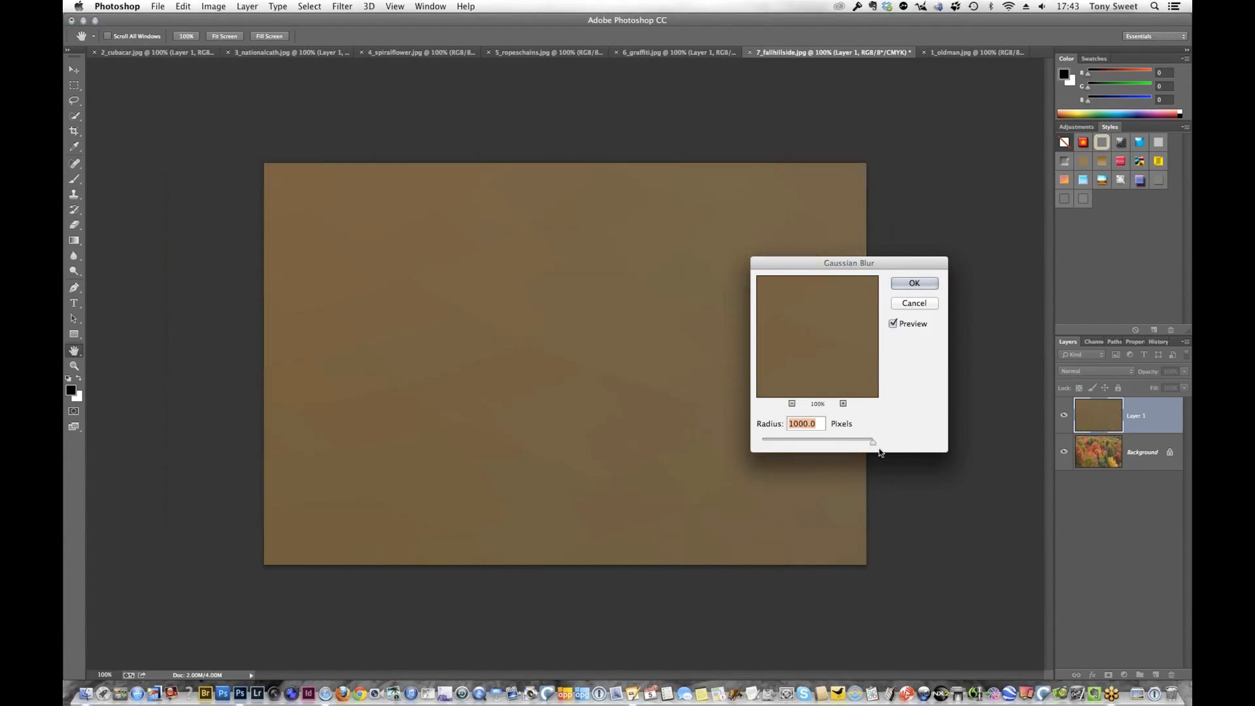
left_click_drag(871, 444, 784, 443)
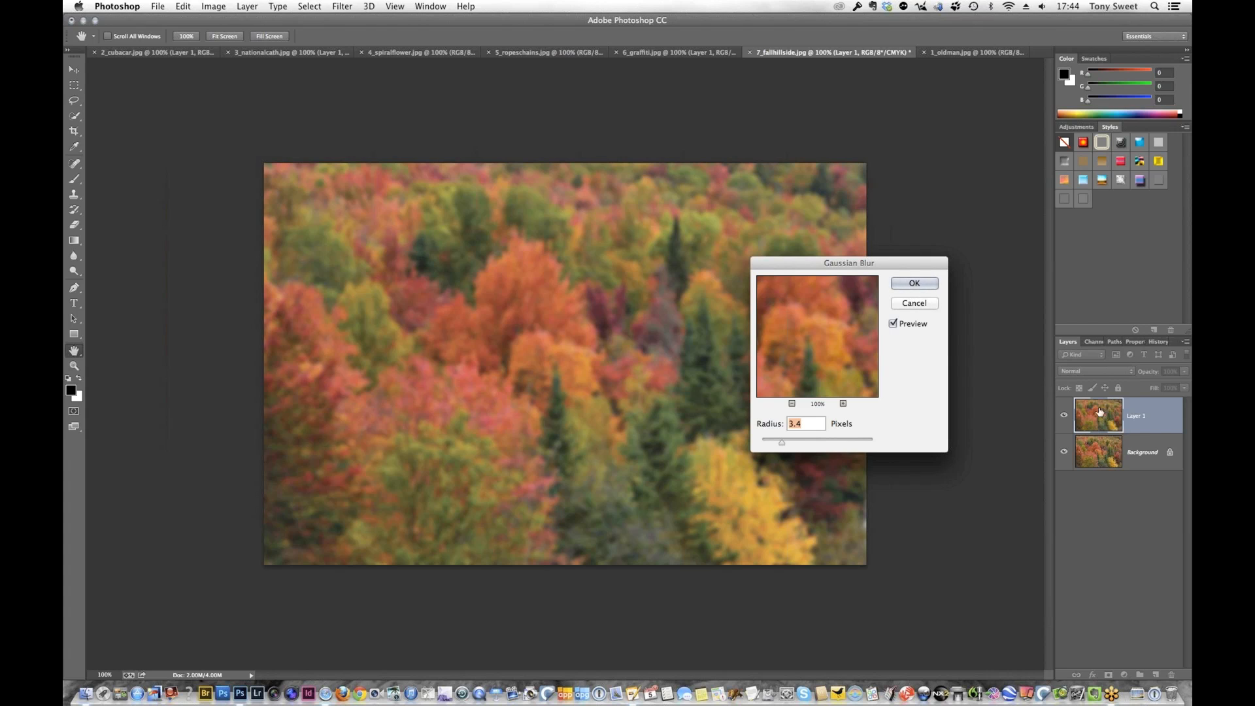
left_click(914, 283)
key("b")
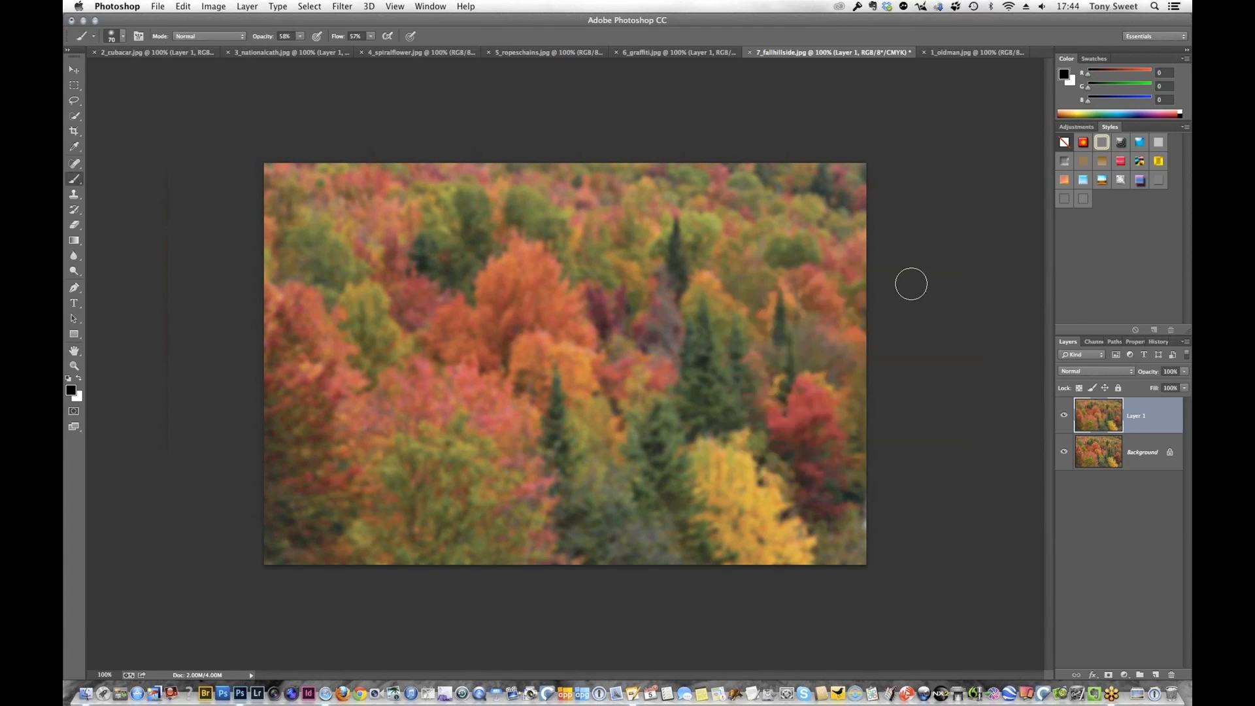
Lower the blurred layer's opacity to 67%, try the Soft Light blending mode on it, and return it to Normal
left_click(1184, 371)
left_click_drag(1174, 387, 1168, 386)
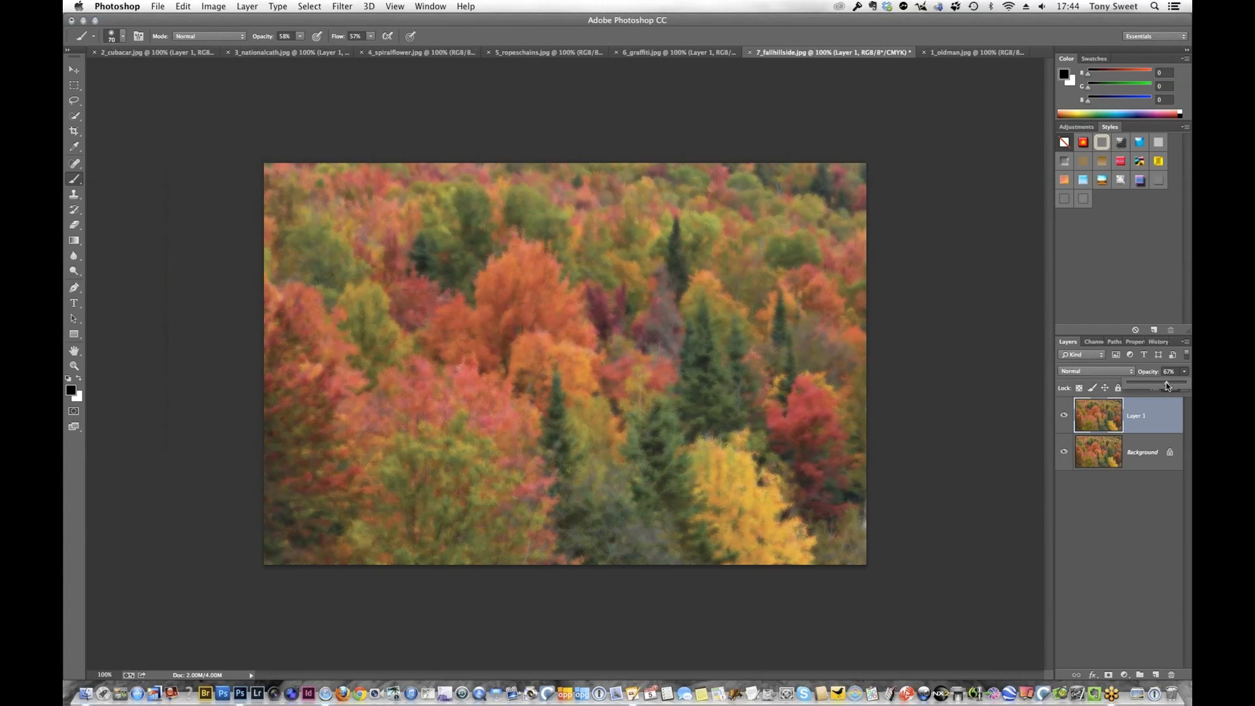
left_click(1077, 371)
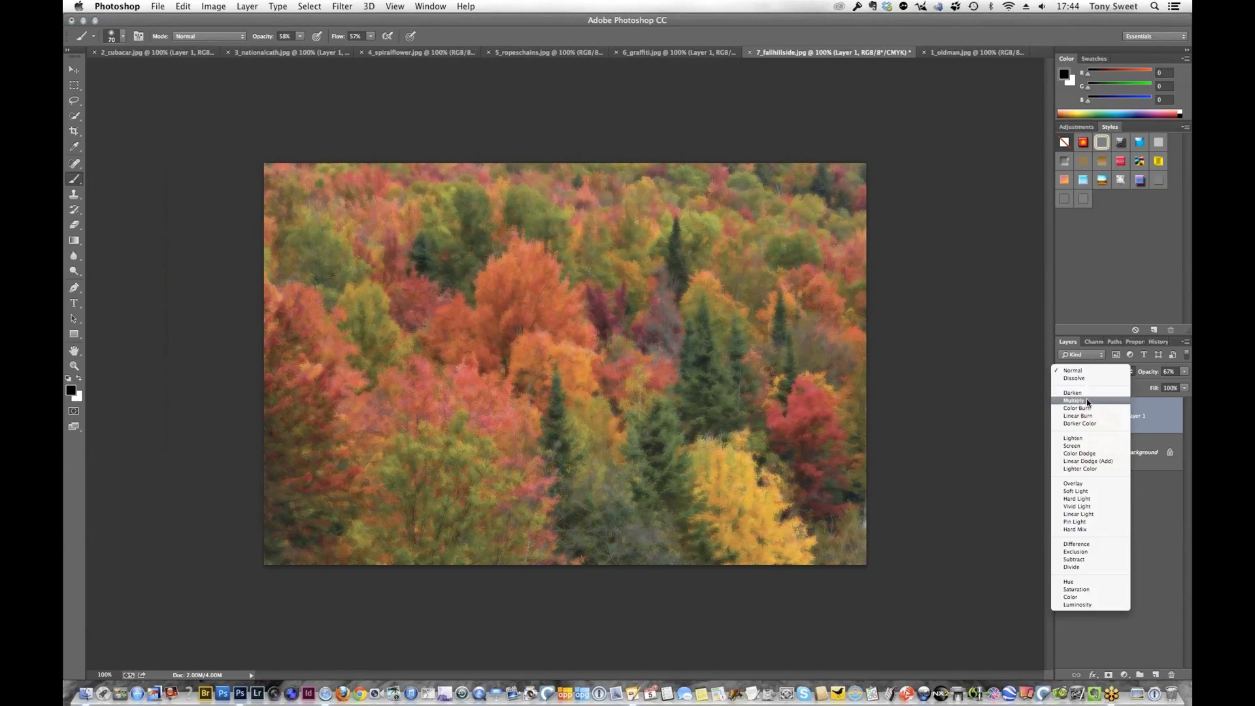
left_click(1091, 491)
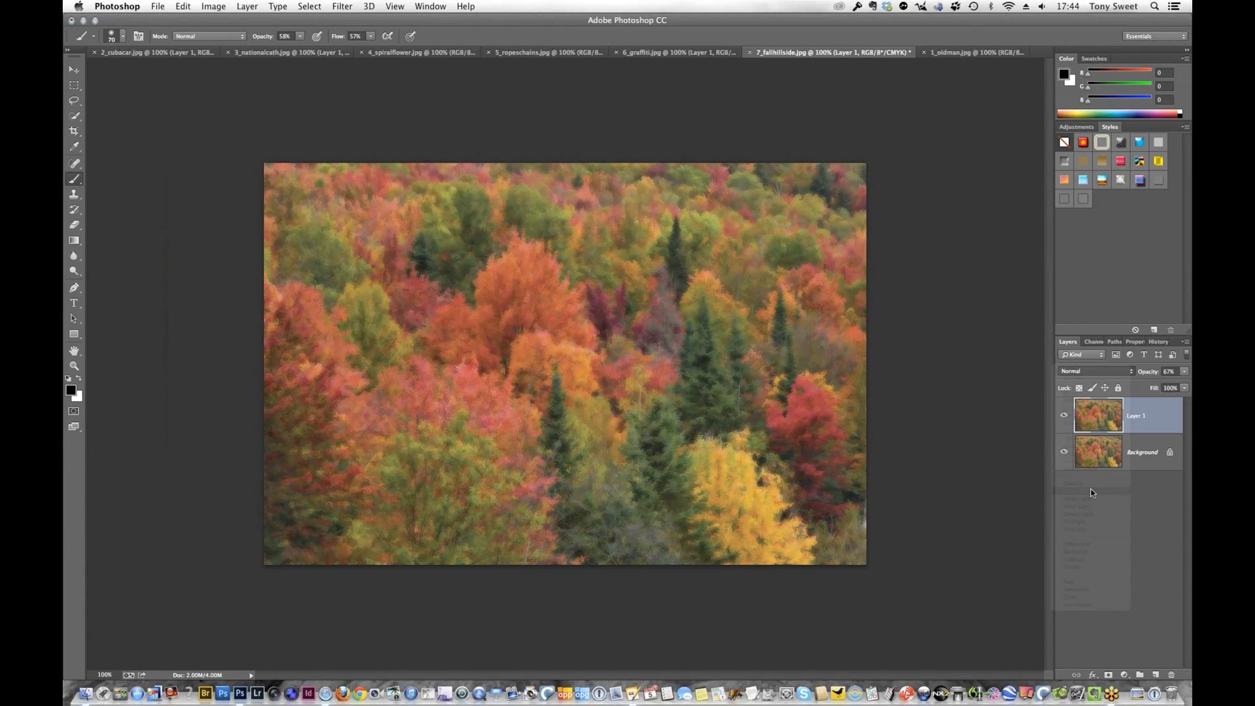
left_click(1088, 371)
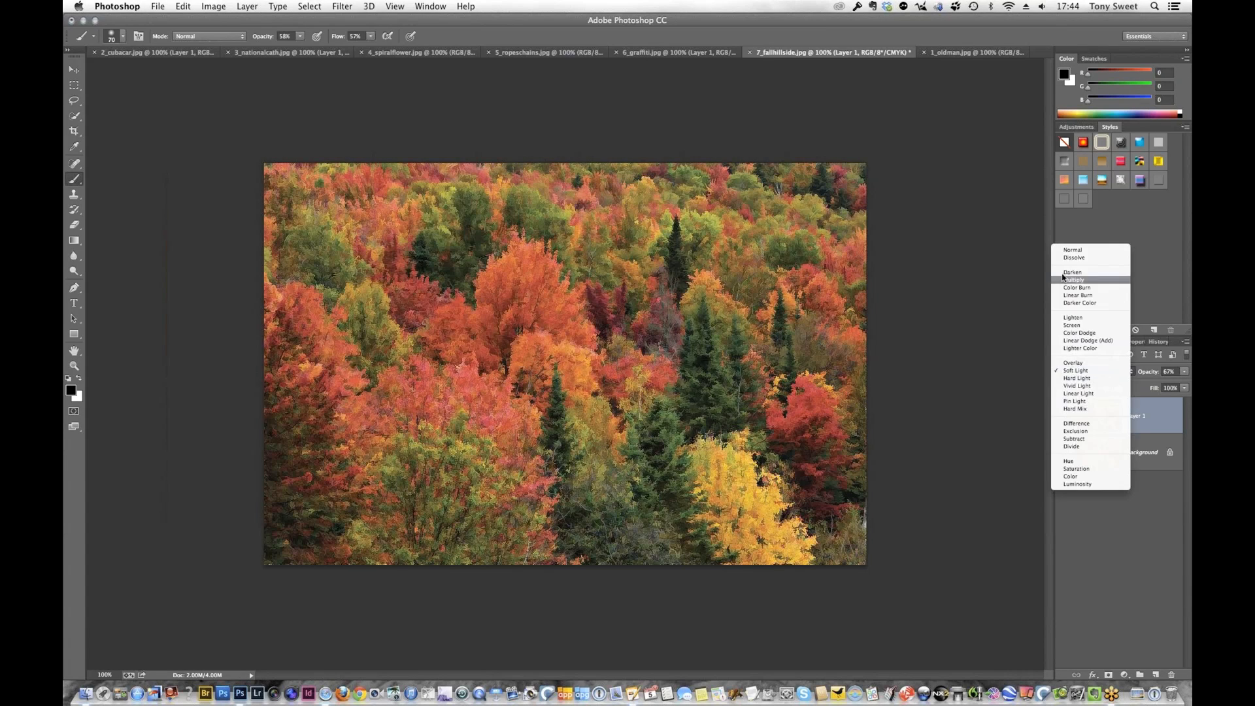
left_click(1069, 251)
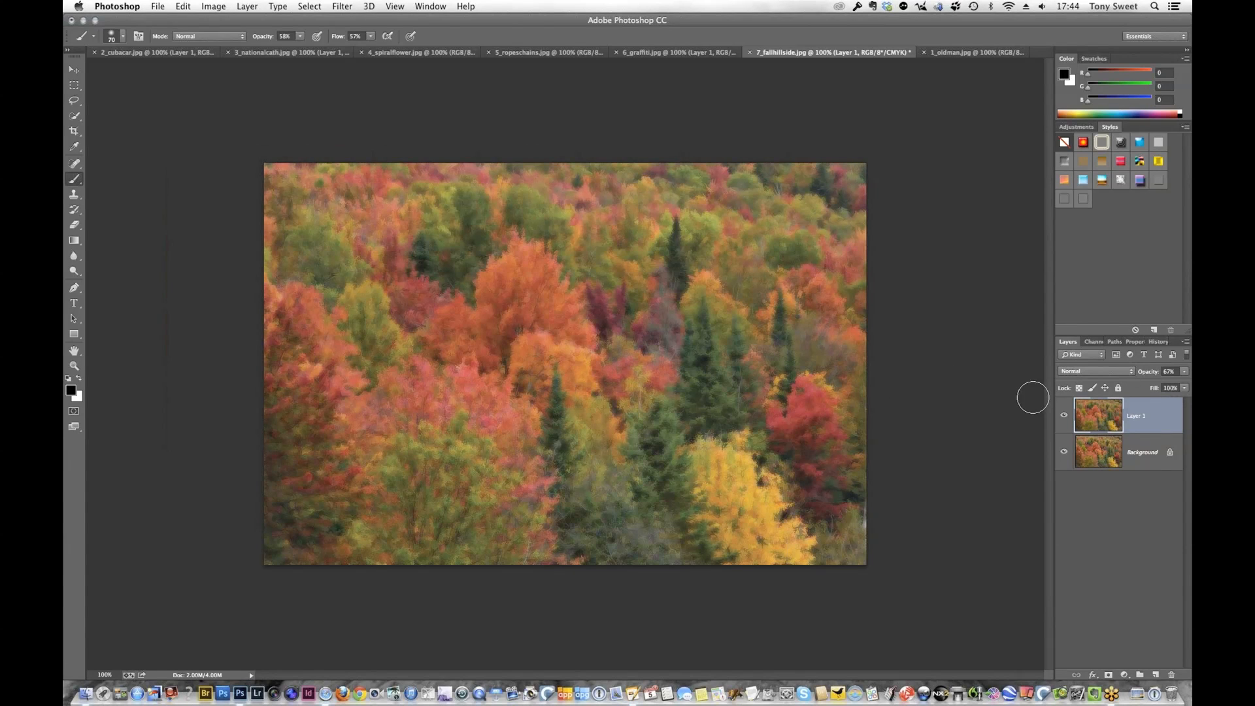
Set the blurred layer's opacity to 61%
left_click(1183, 372)
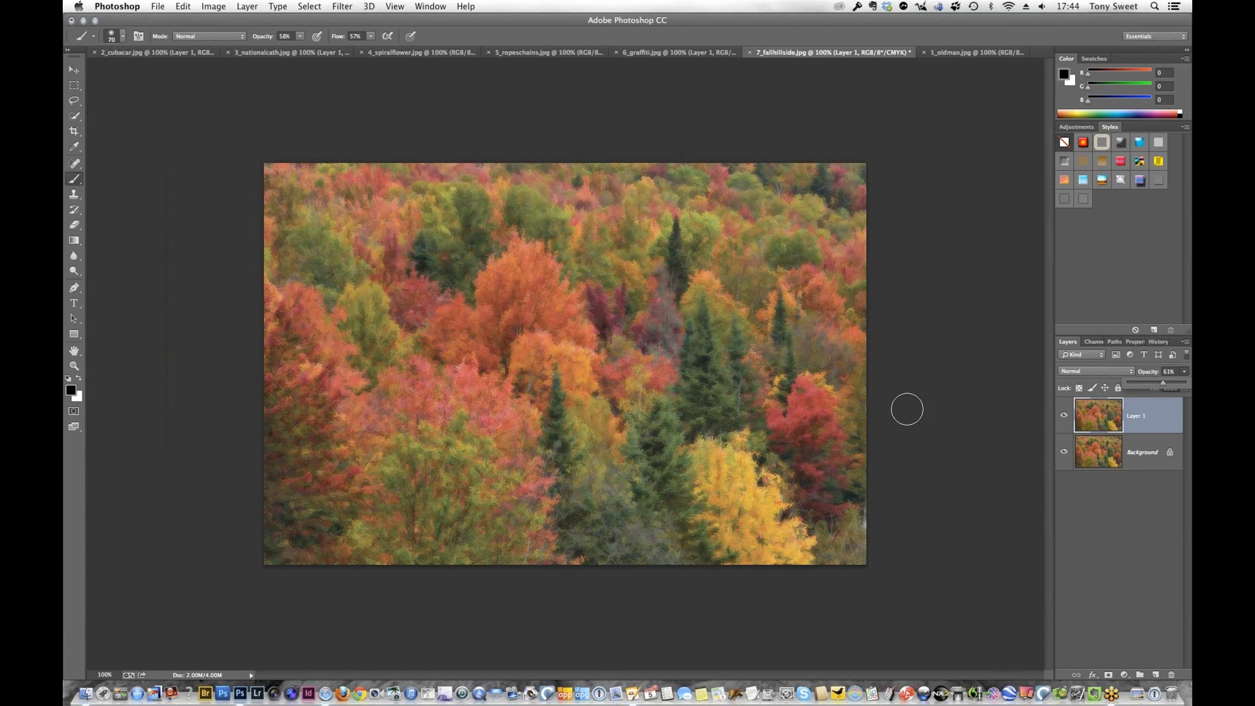
View the blurred fall hillside photo full screen on a black background, and return to the standard workspace view
left_click(764, 385)
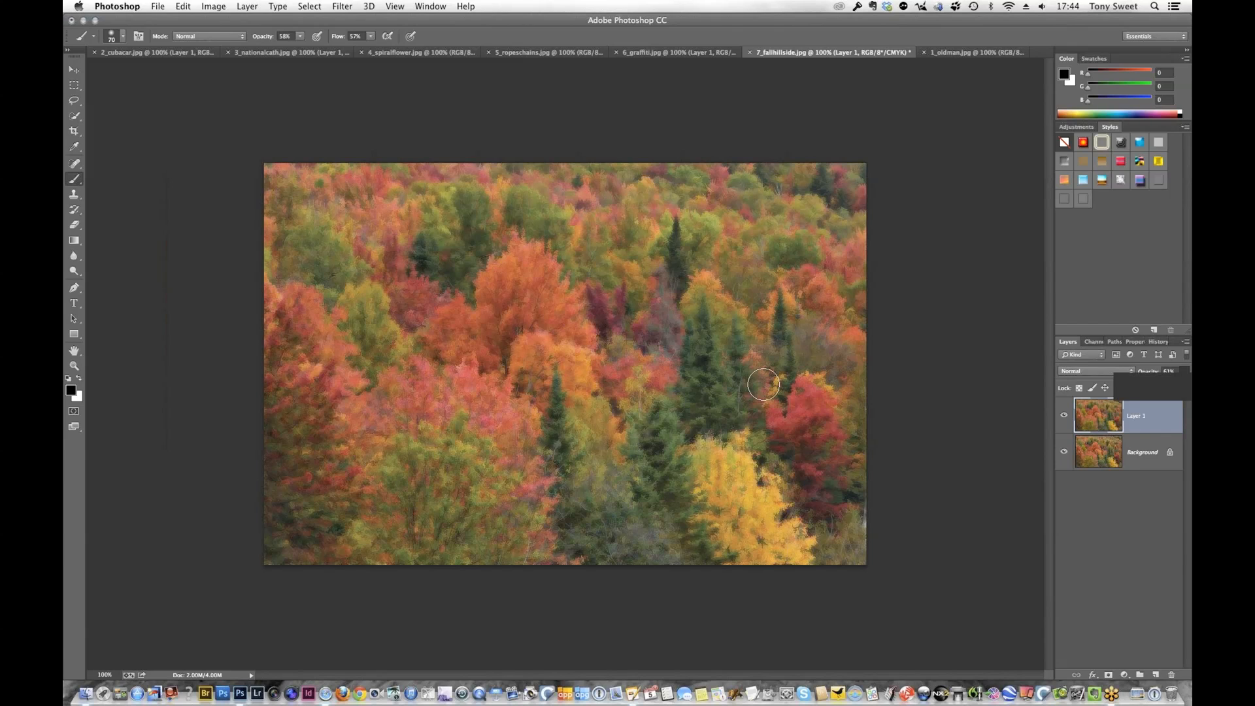
key("f")
key("f")
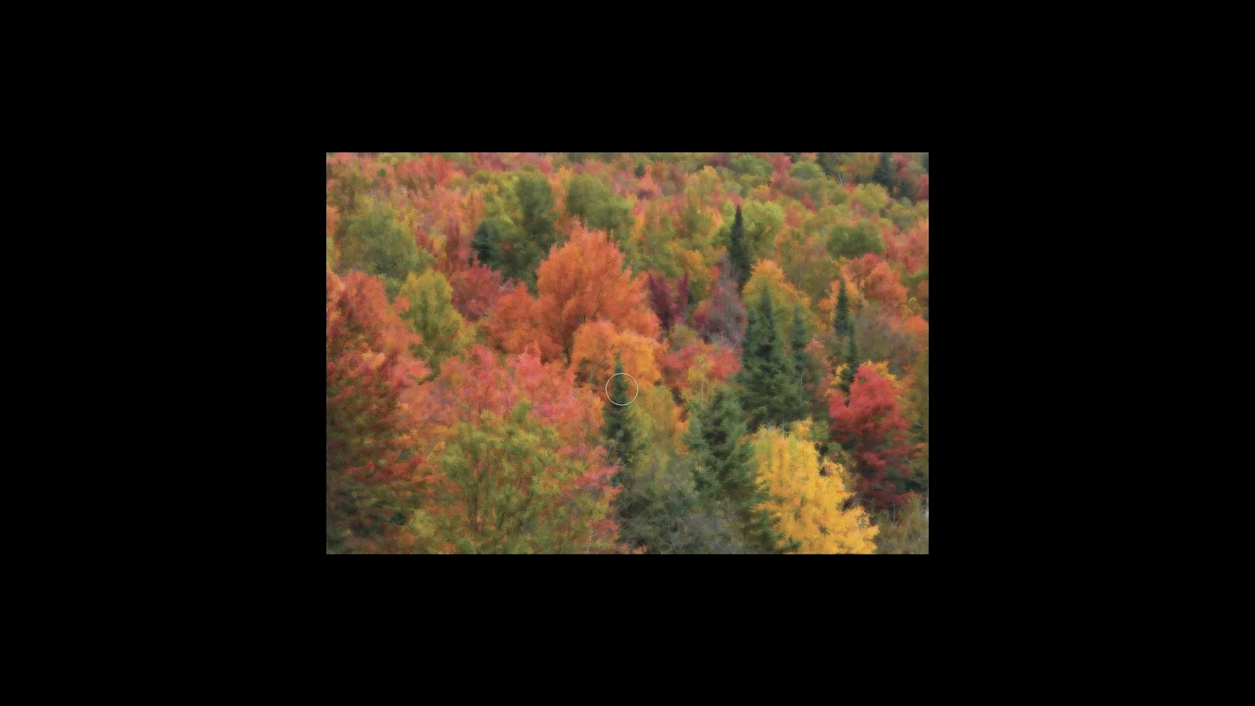
key("f")
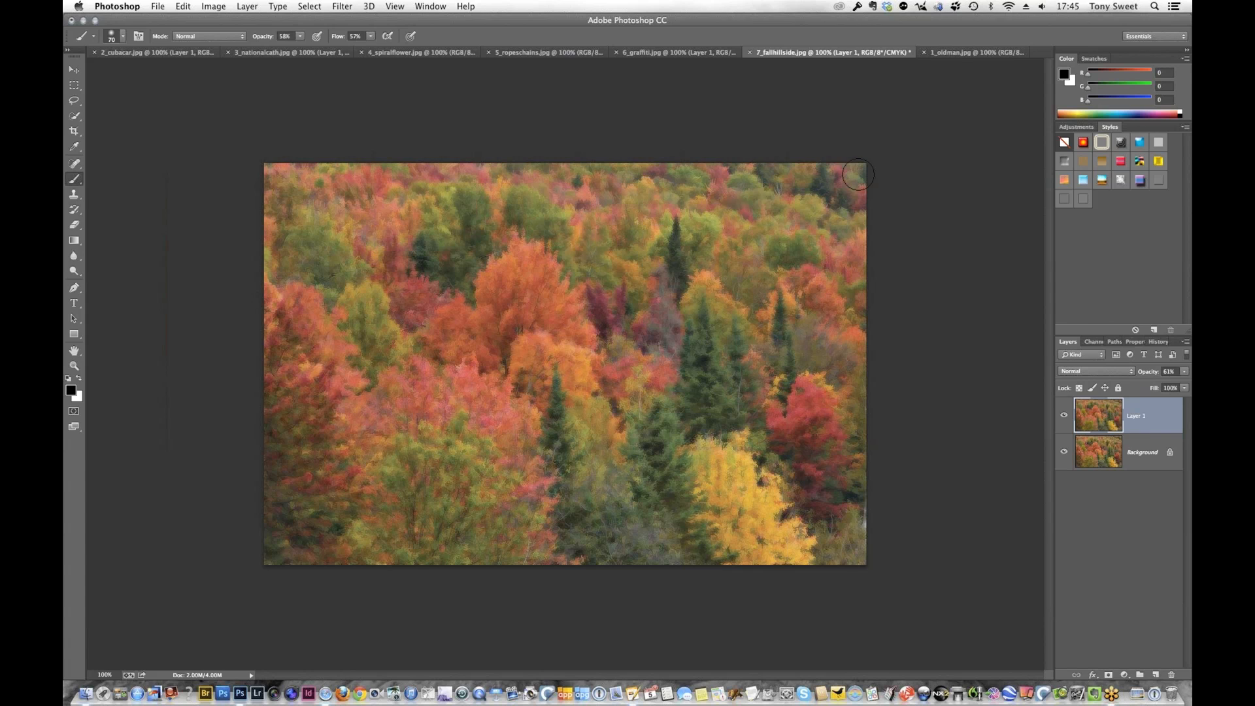
Review the open old man, Cuba car, spiral flower, ropes and chains, graffiti and cathedral photos, and return to the fall hillside
left_click(970, 53)
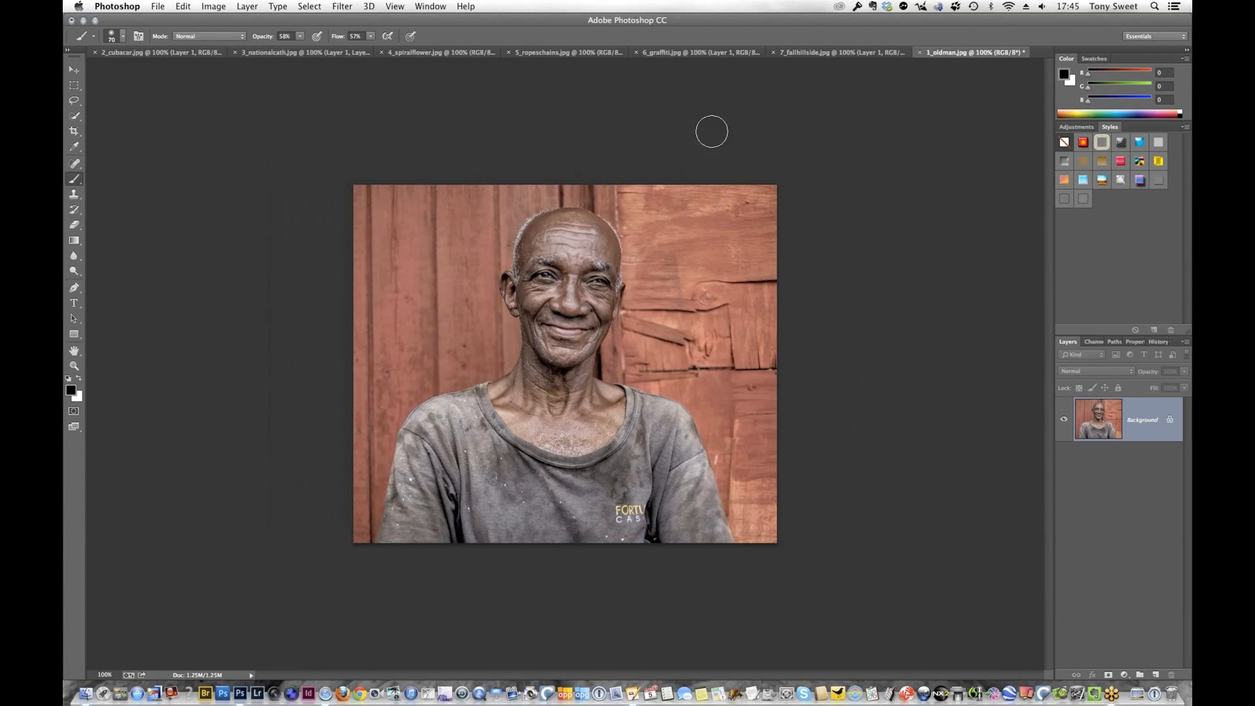
left_click(137, 55)
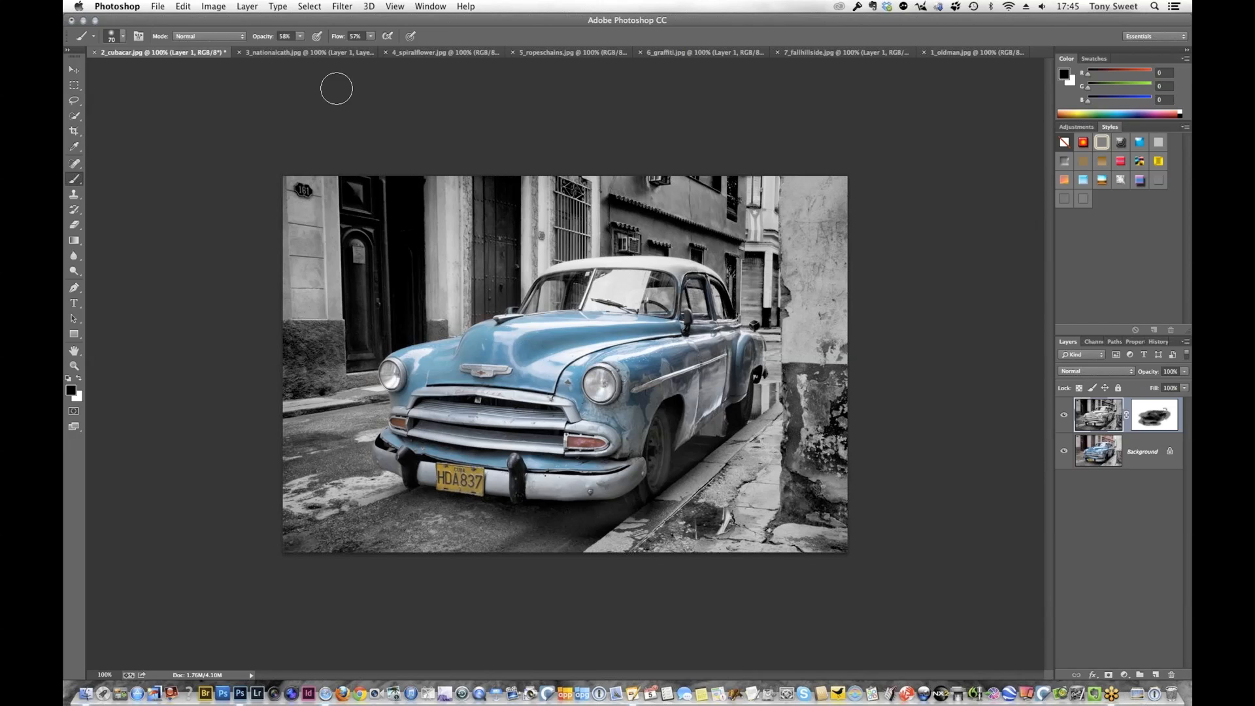
left_click(426, 56)
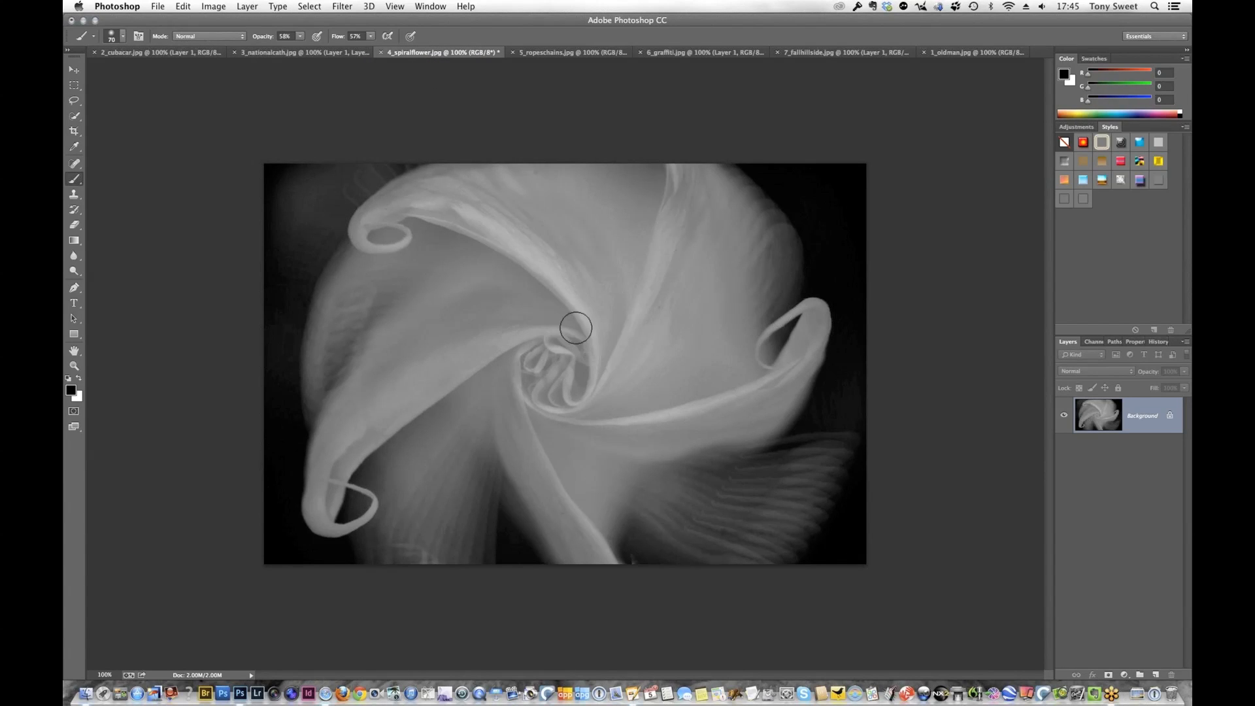
left_click(561, 57)
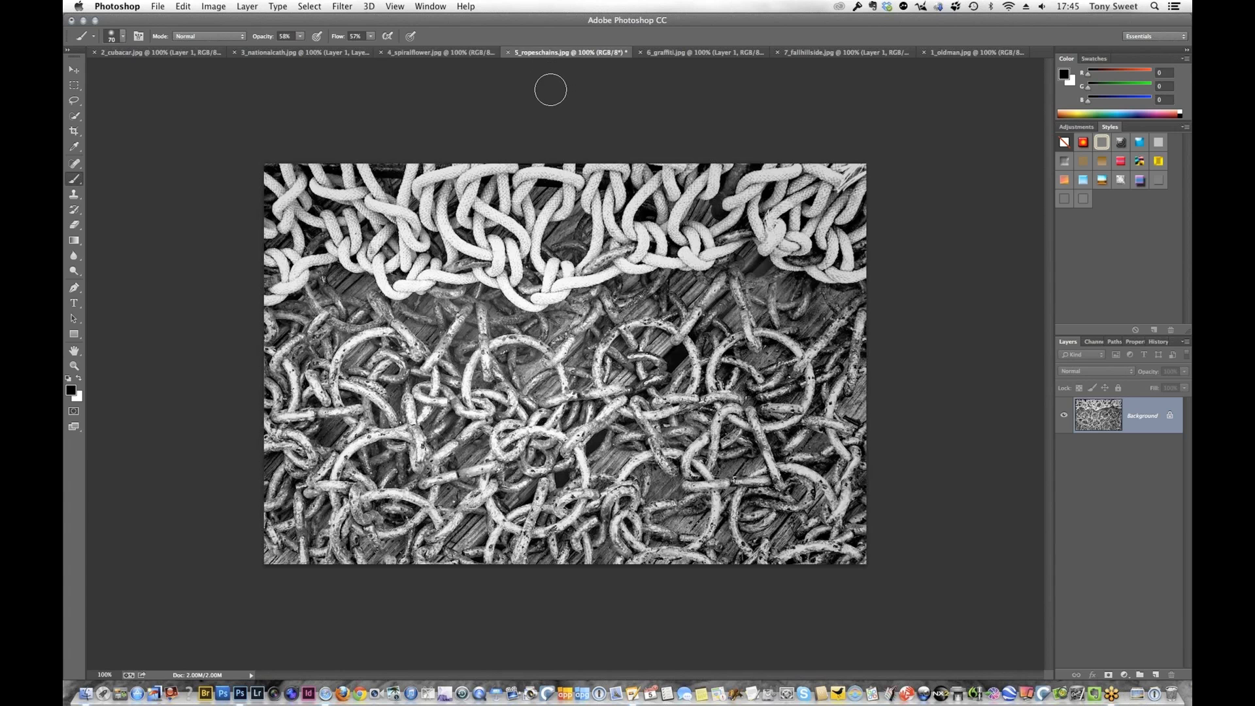
left_click(701, 51)
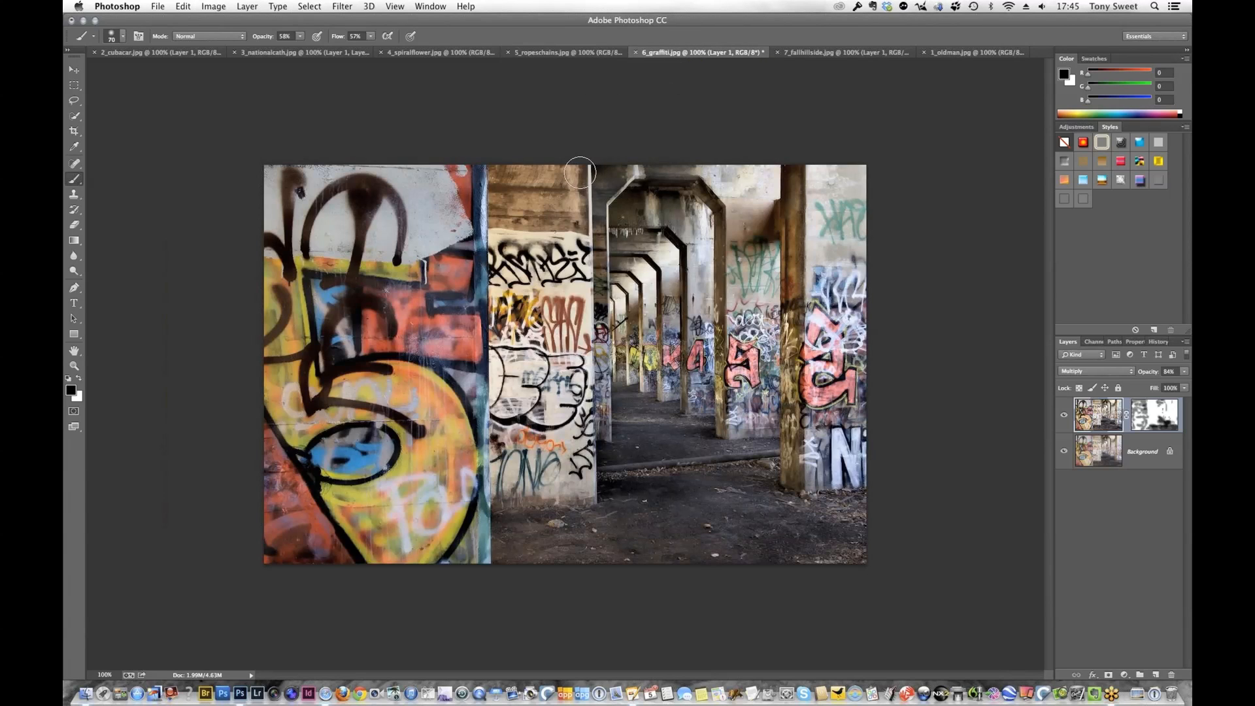
left_click(293, 52)
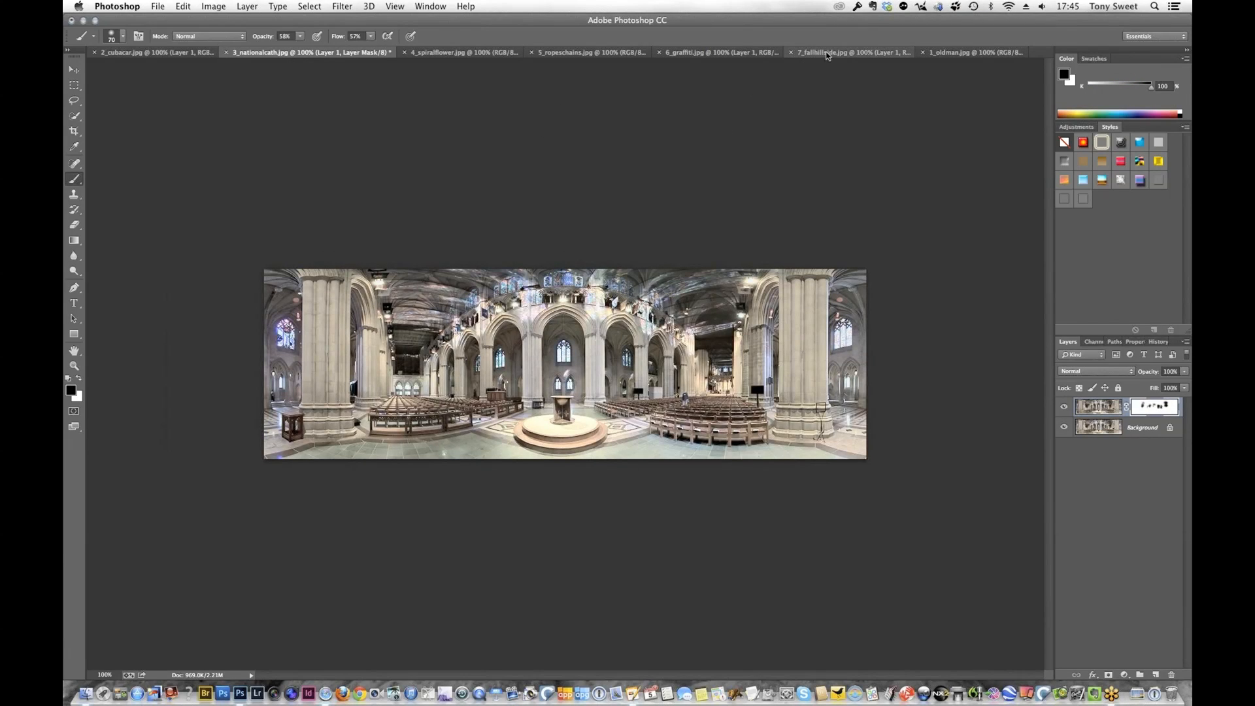
left_click(829, 54)
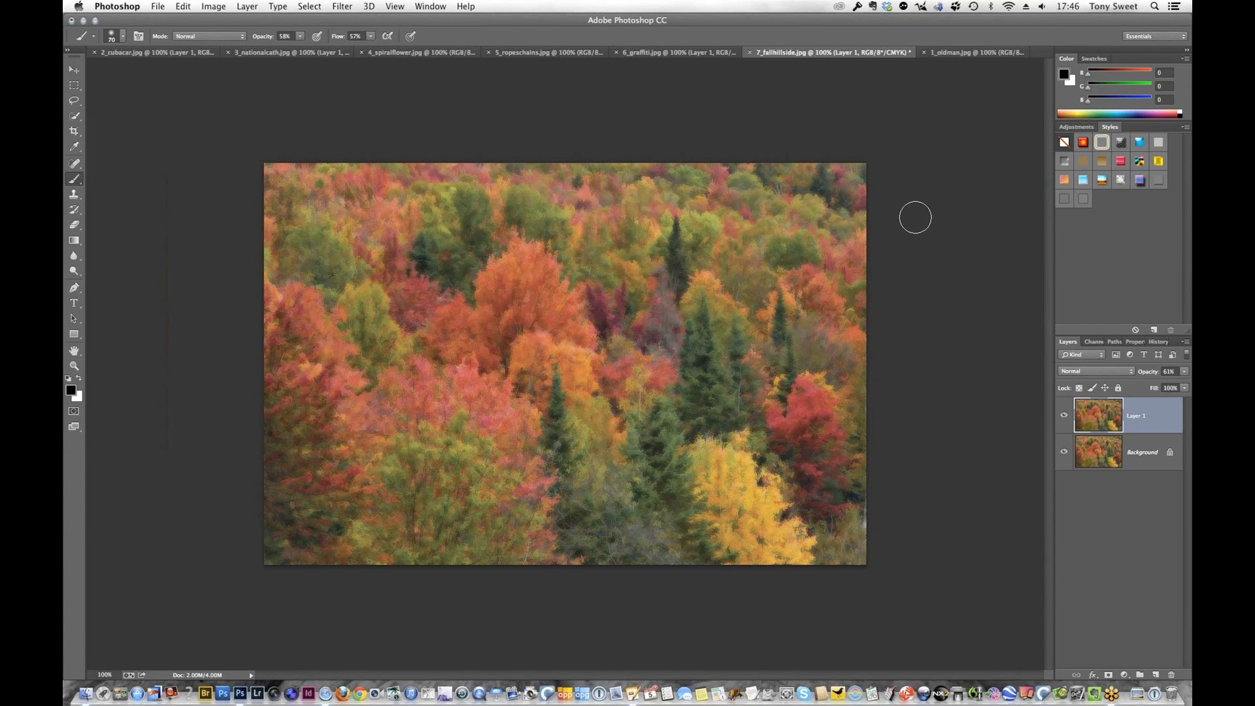
Activate the Move tool, revert 4_spiralflower.jpg to its original opening state in the history, and briefly check 3_nationalcath.jpg
key("v")
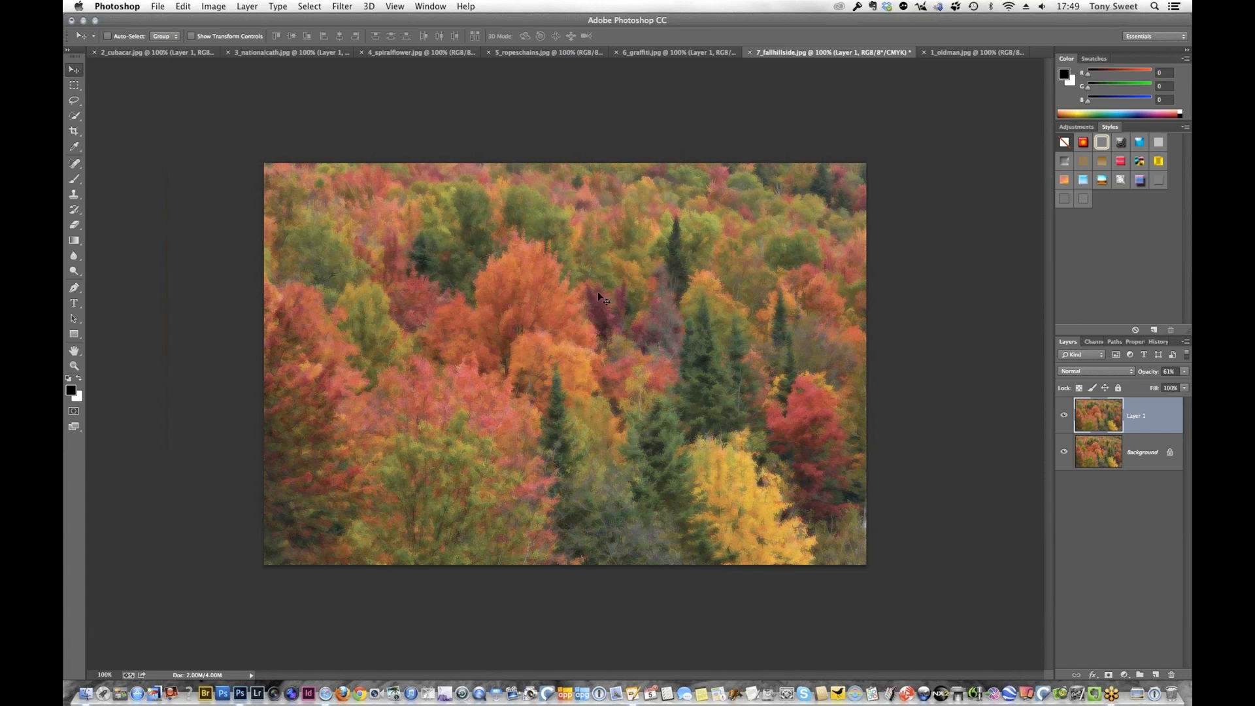
left_click(414, 55)
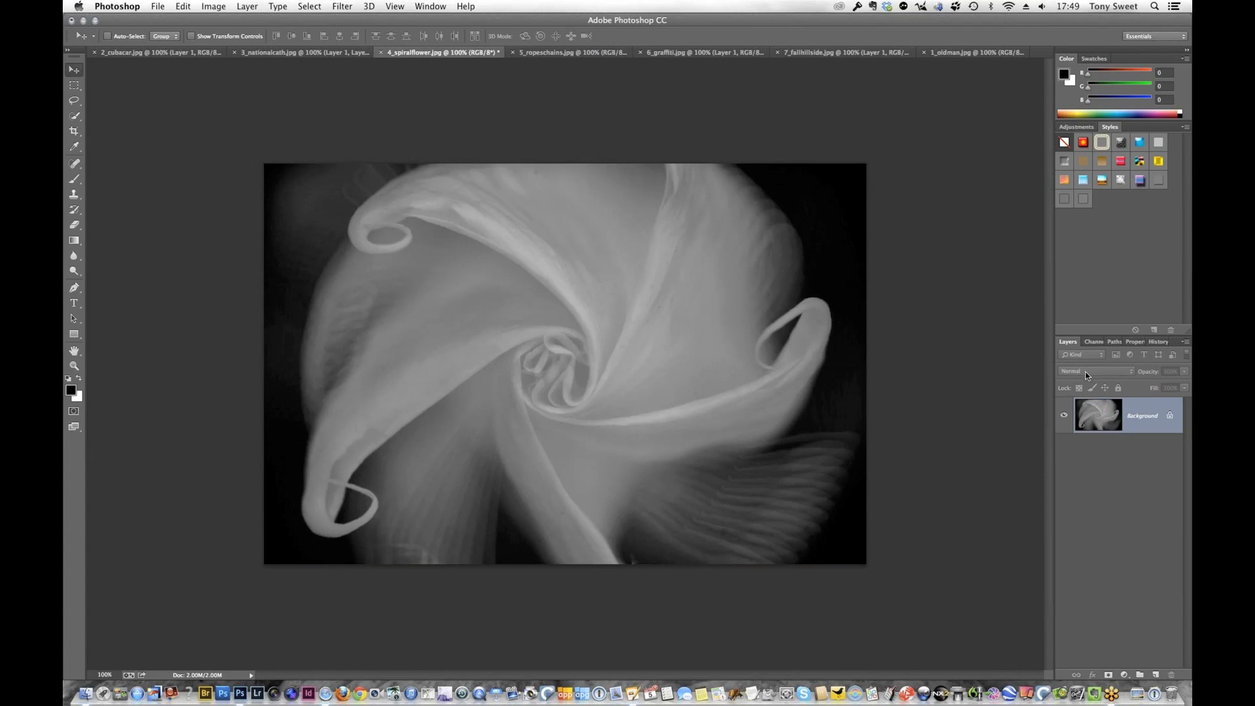
left_click(1159, 342)
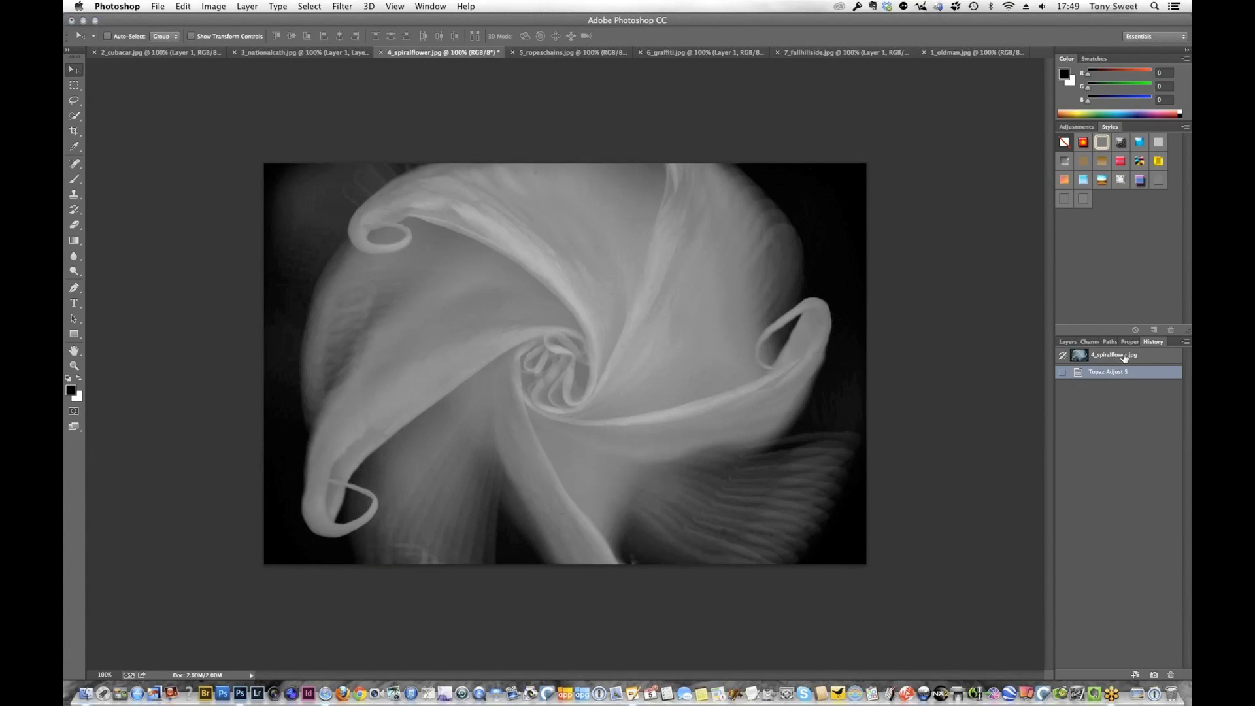
left_click(1121, 356)
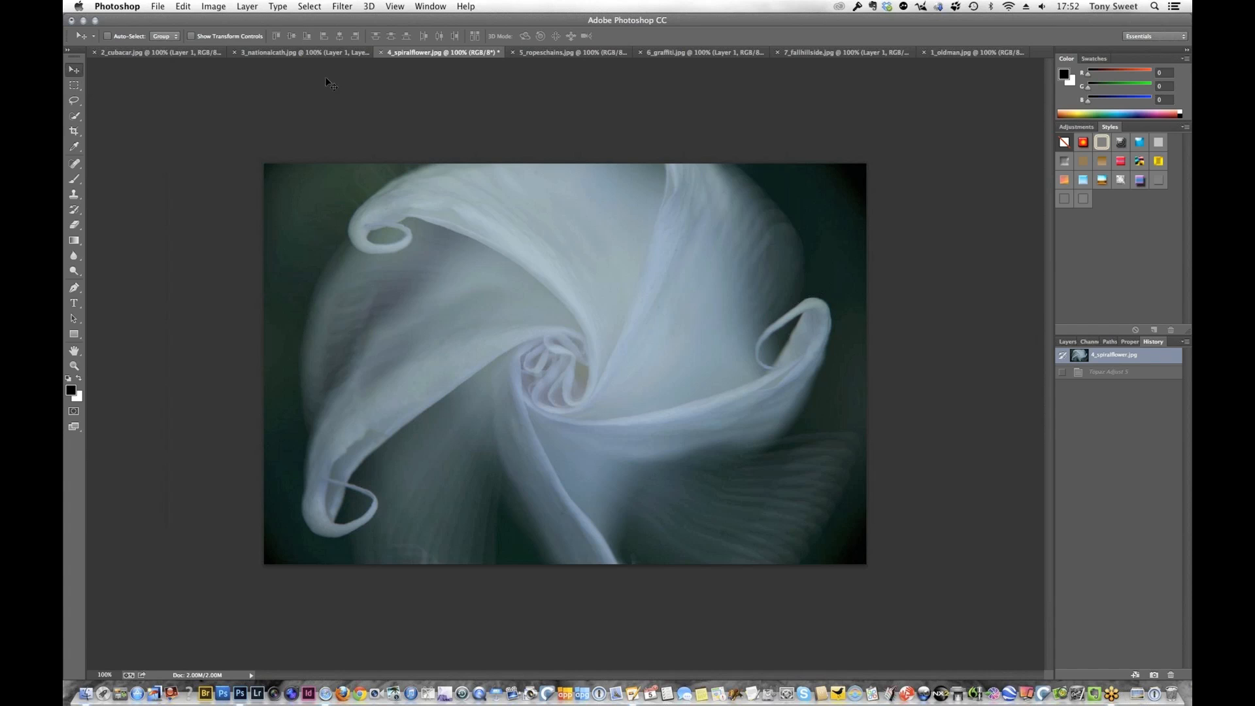
left_click(270, 52)
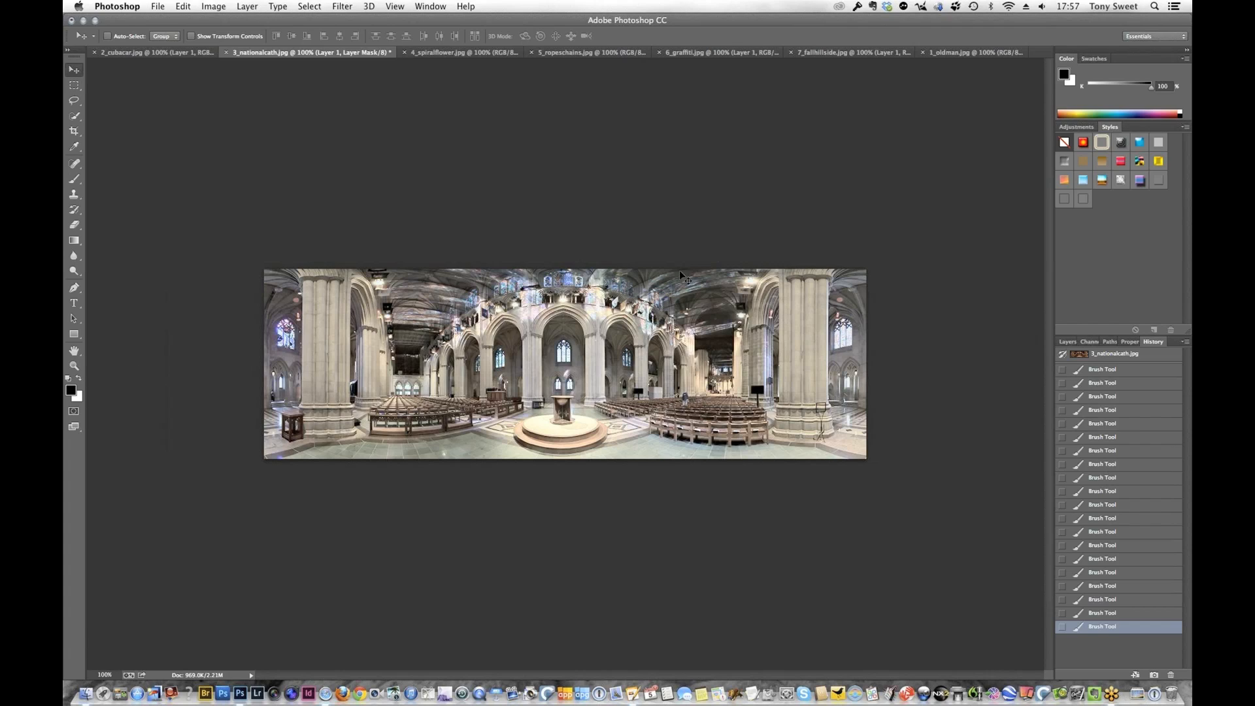
left_click(429, 53)
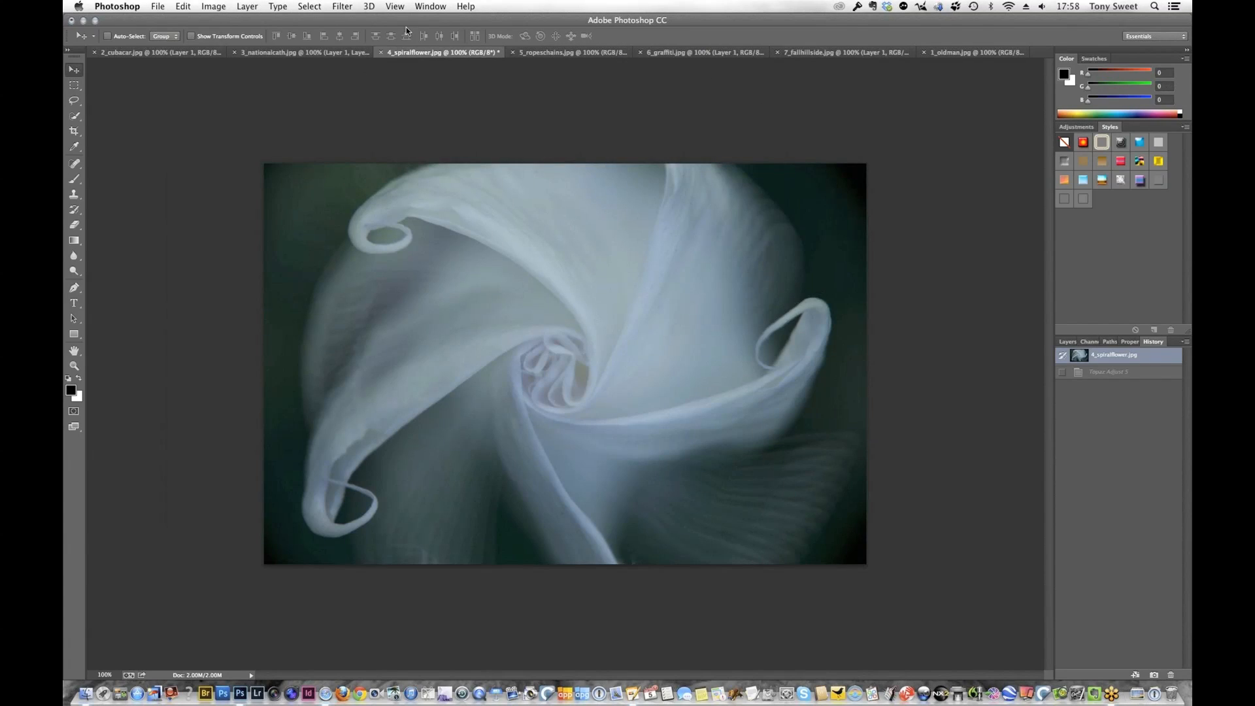